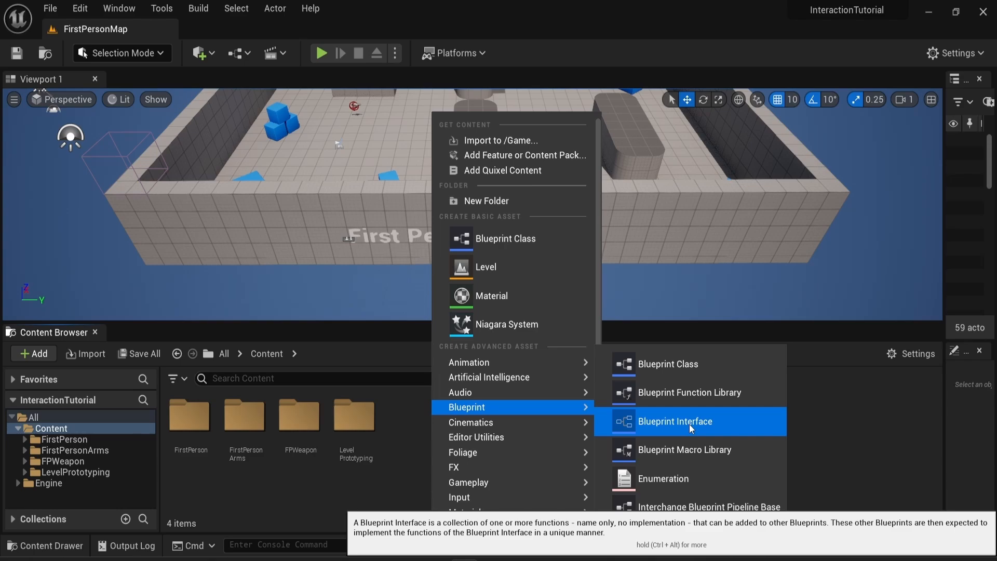
Create a Blueprint Interface named BP_Interact_interface in the Content folder
click(690, 424)
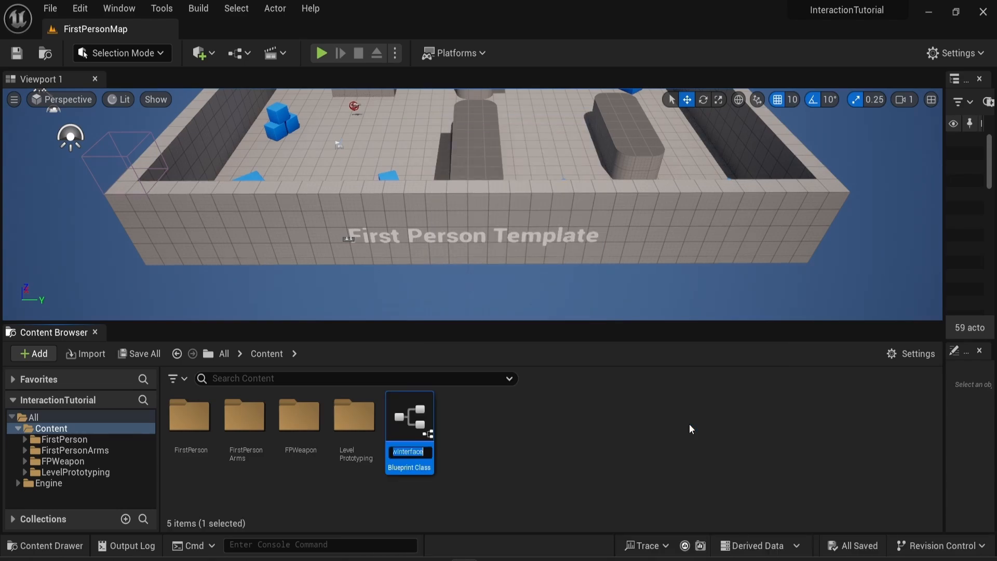
text(B)
text(P_Intera)
text(ct_interf)
text(ace)
key(Return)
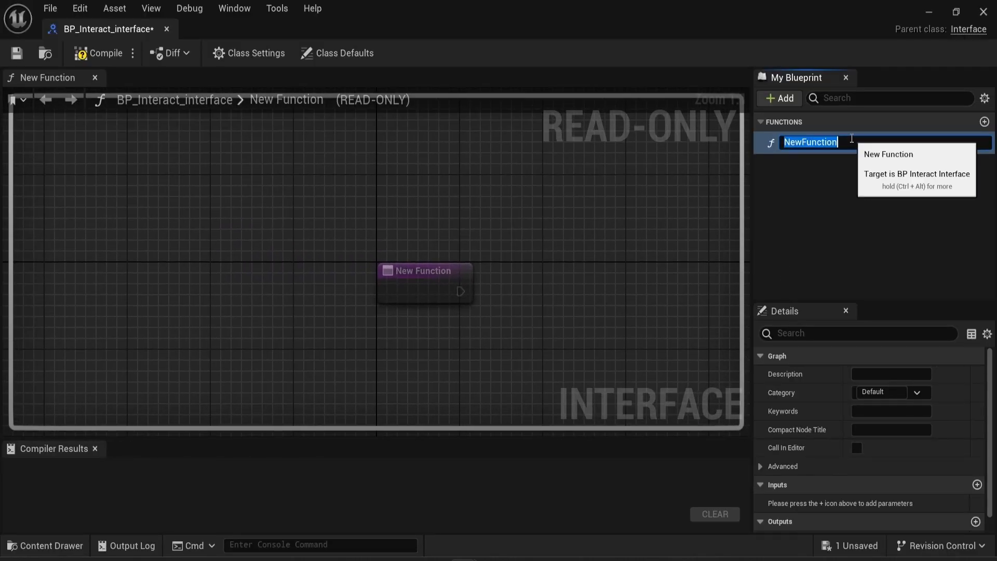
Name the interface's new function Interact, then compile, save and close BP_Interact_interface
text(Interact)
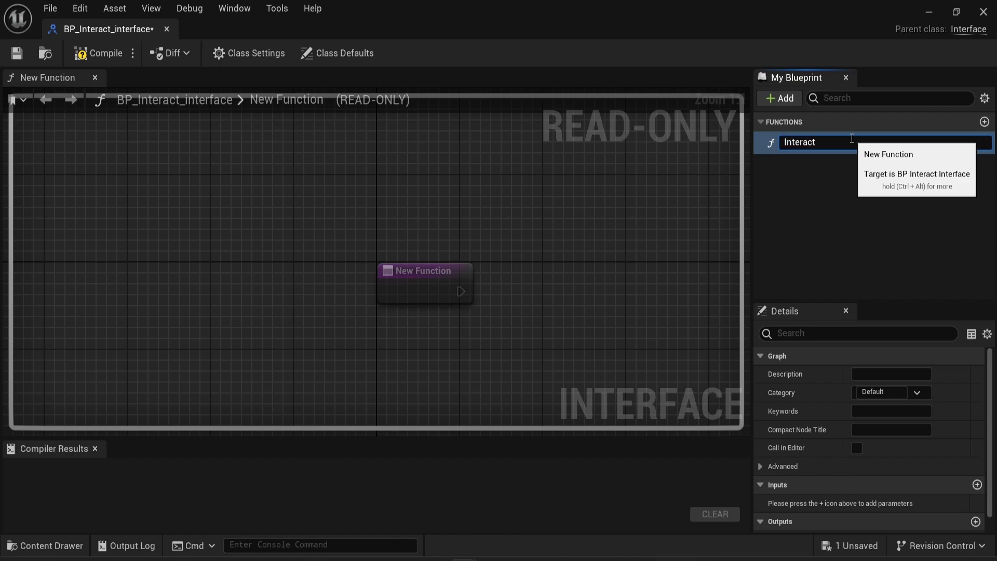
key(Return)
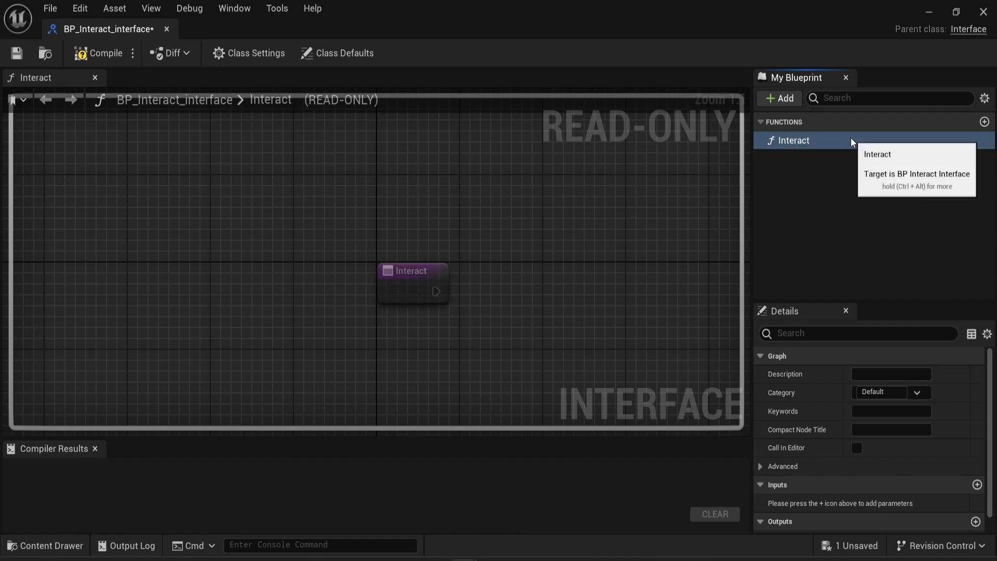
click(97, 53)
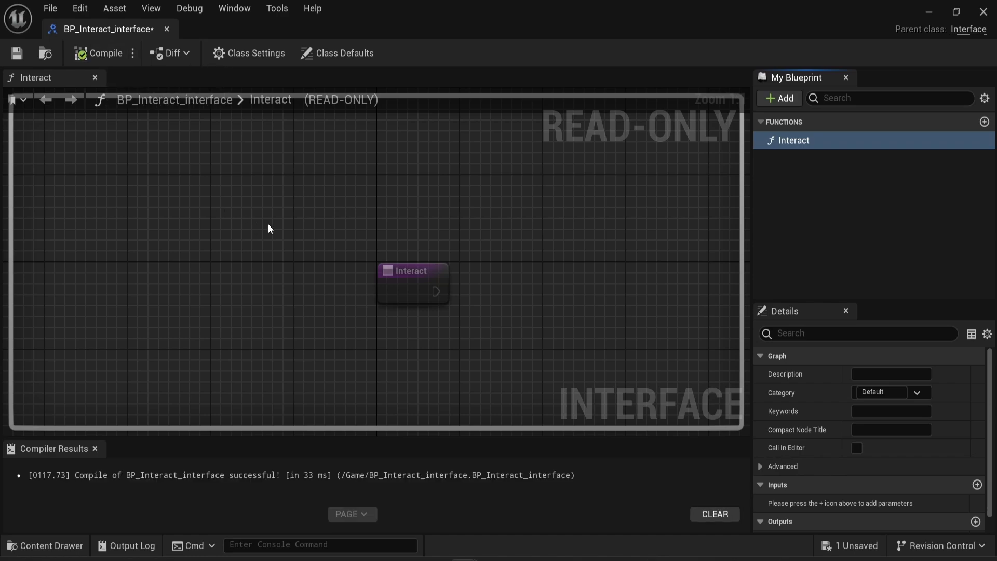
key(ctrl+s)
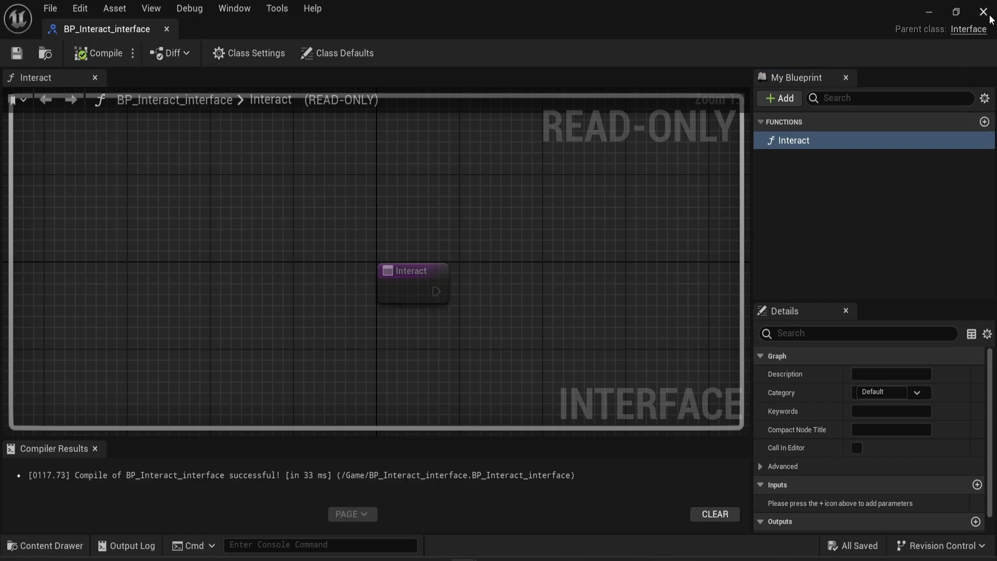
click(987, 14)
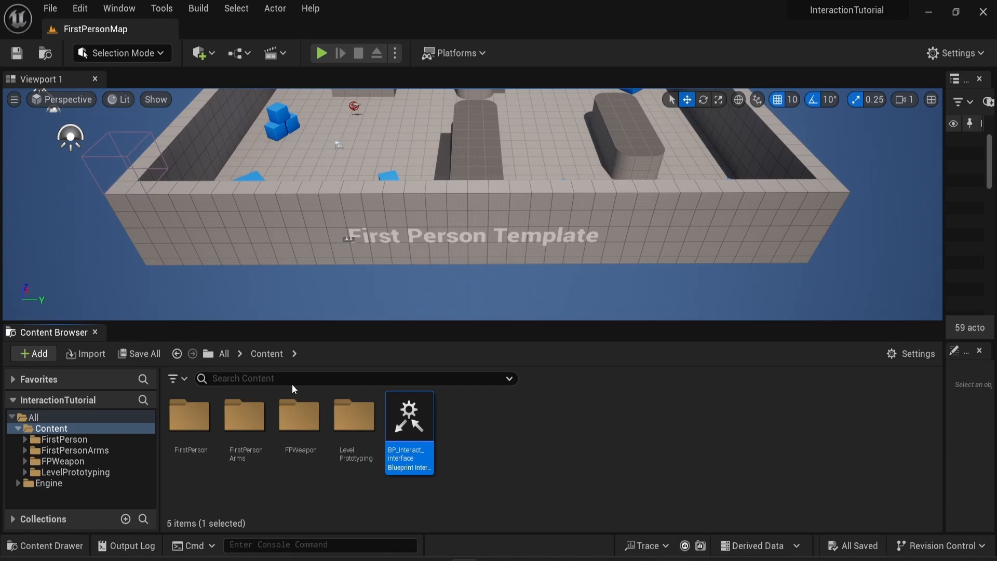
Create an Input Action named IA_Interact in the FirstPerson/Input/Actions folder
double_click(189, 415)
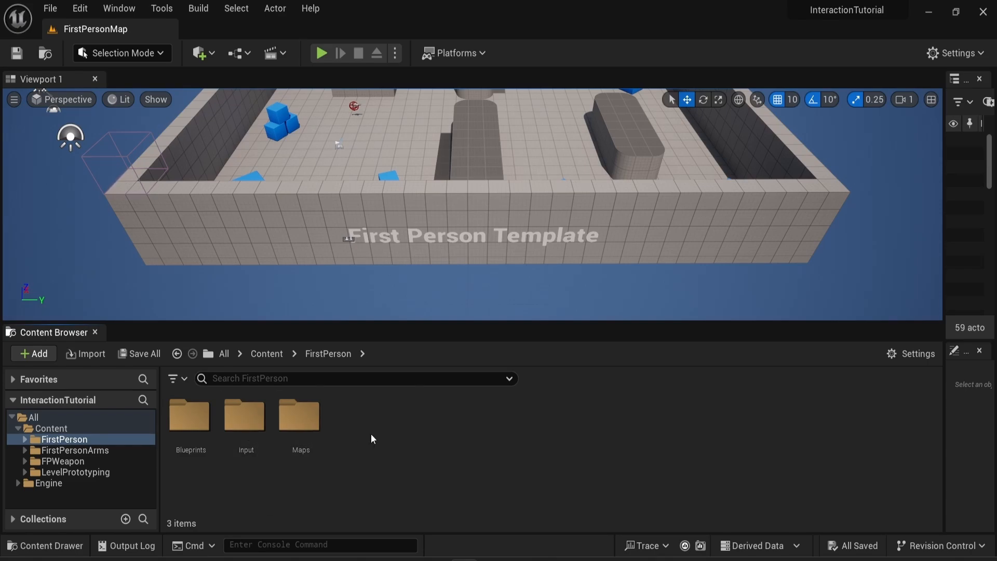
double_click(252, 414)
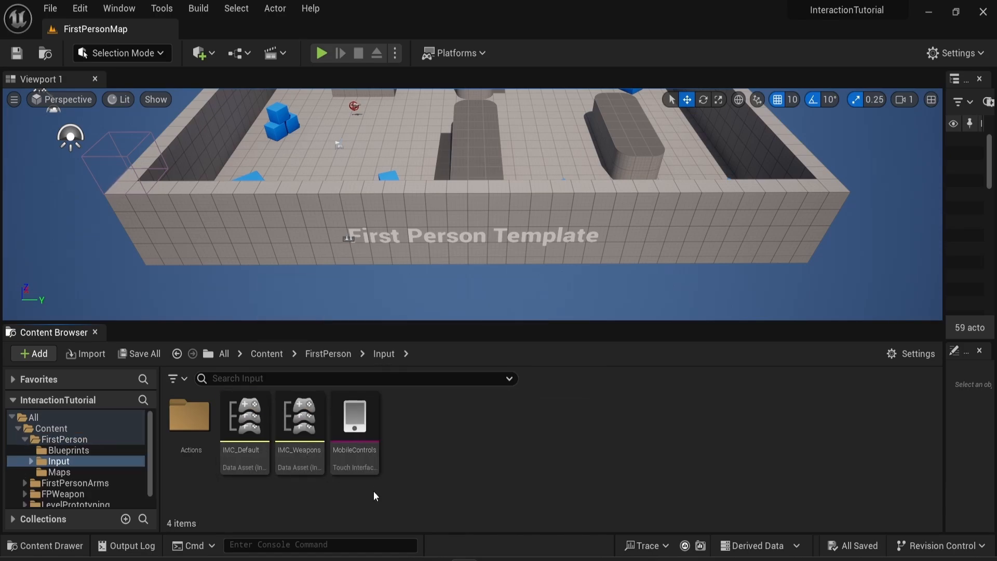
double_click(202, 456)
right_click(400, 463)
mouse_move(410, 420)
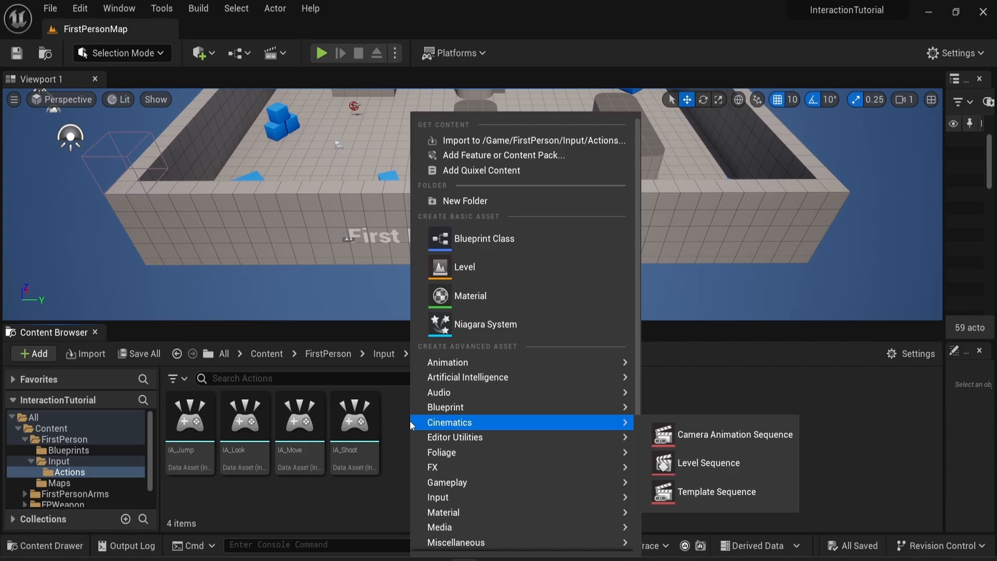
mouse_move(473, 498)
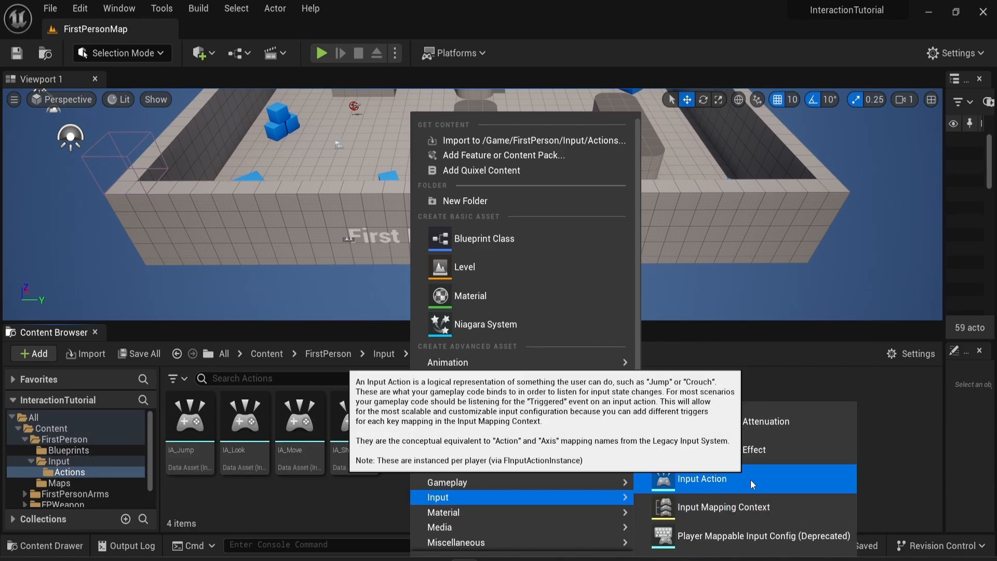
click(750, 478)
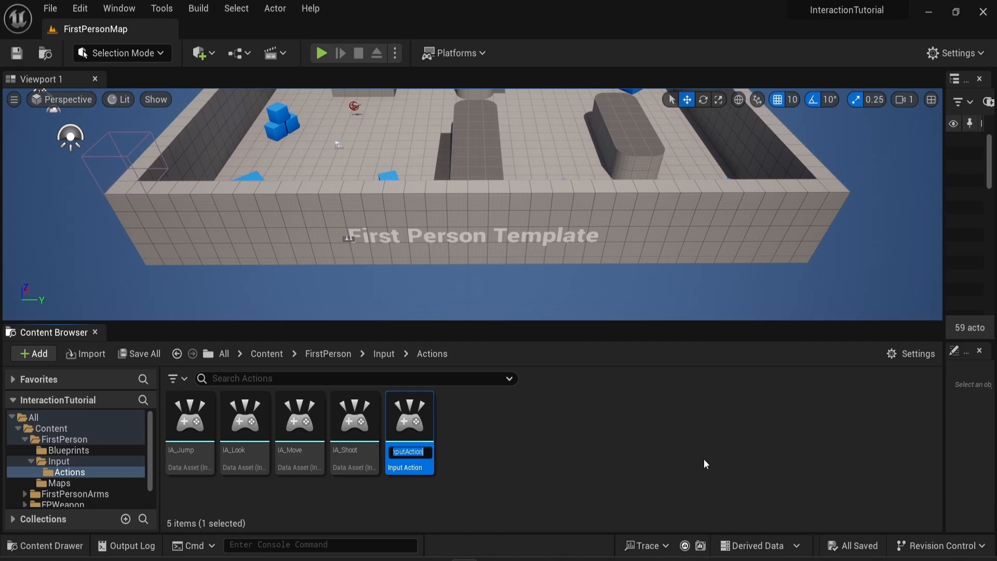
text(IA_Interact)
key(Return)
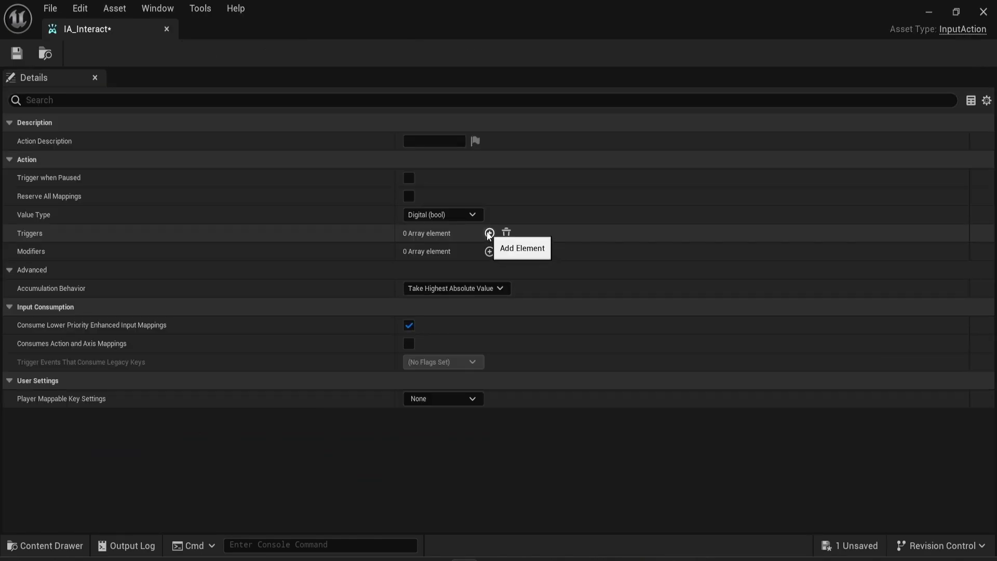
Add a trigger to the IA_Interact input action and set its type to Pressed
click(489, 233)
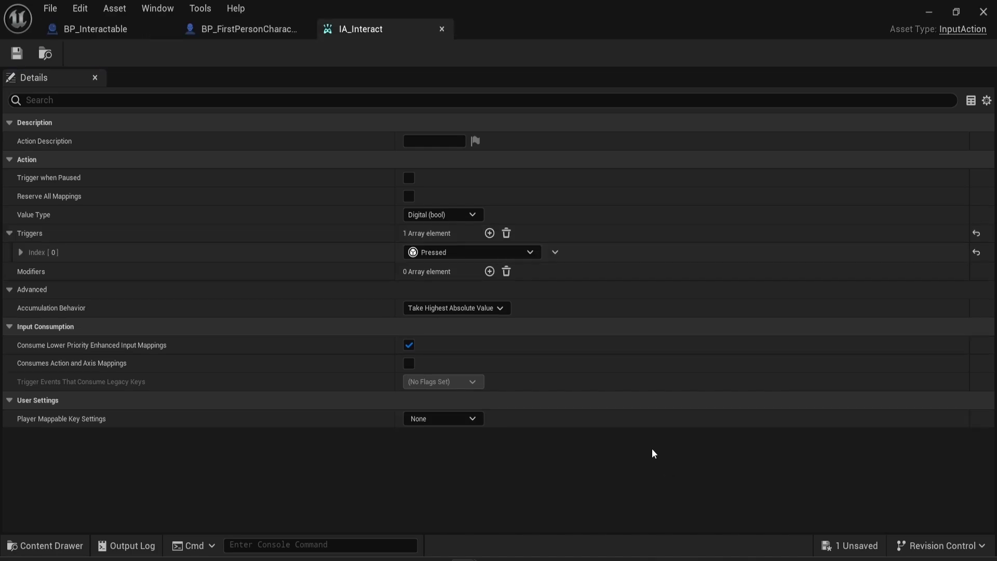
click(469, 255)
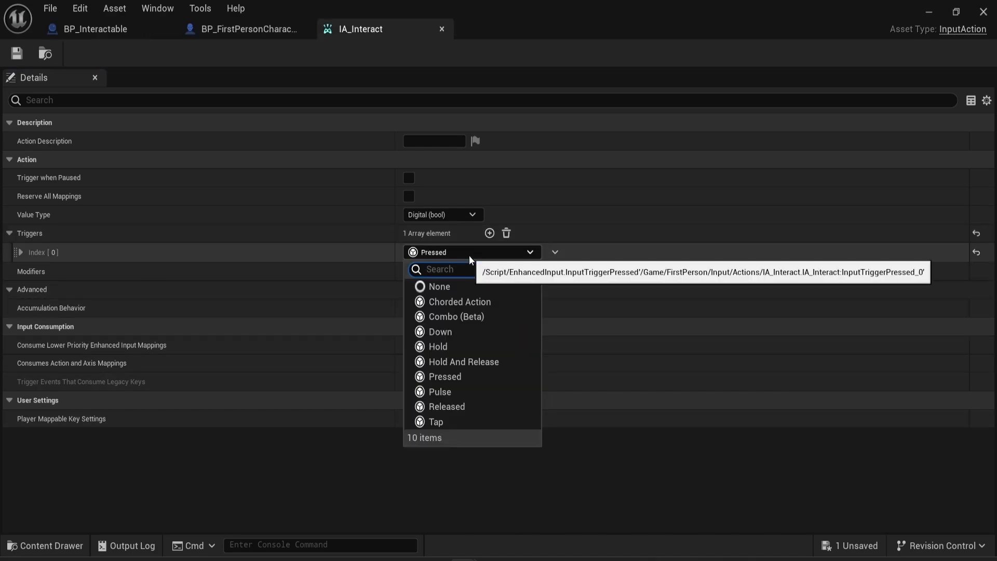
click(452, 381)
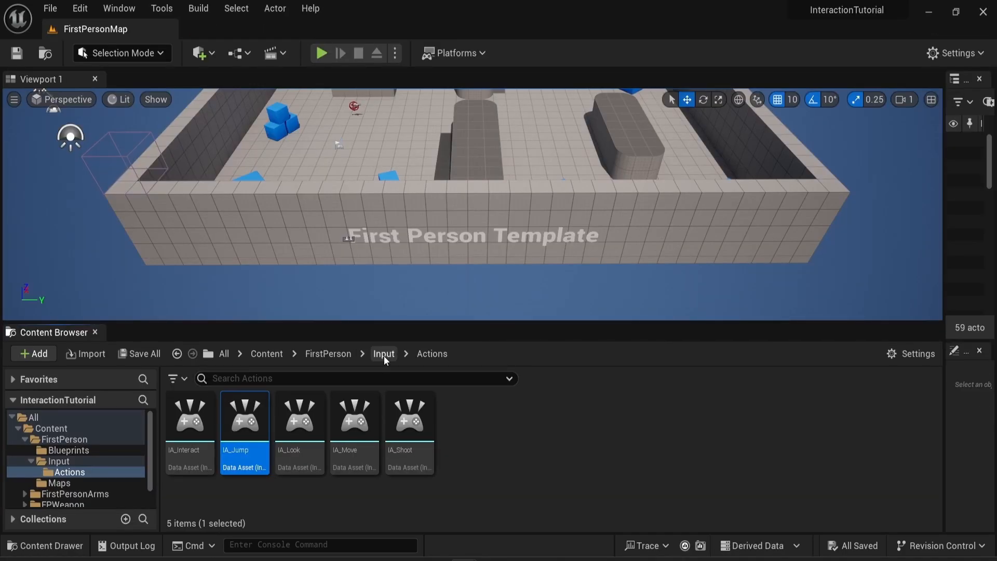
Add a new mapping for the IA_Interact action to the IMC_Default mapping context in the FirstPerson/Input folder
click(384, 356)
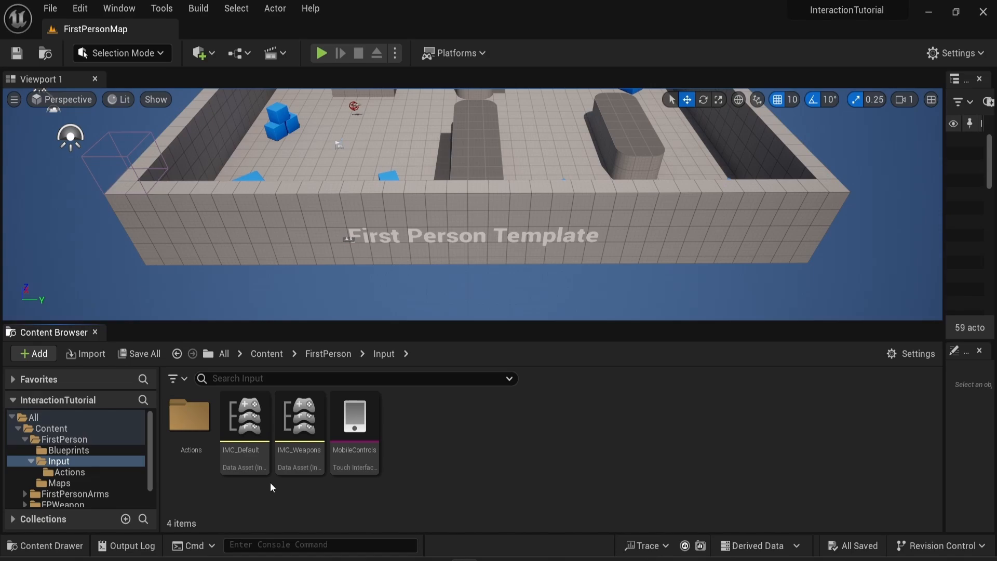
double_click(253, 461)
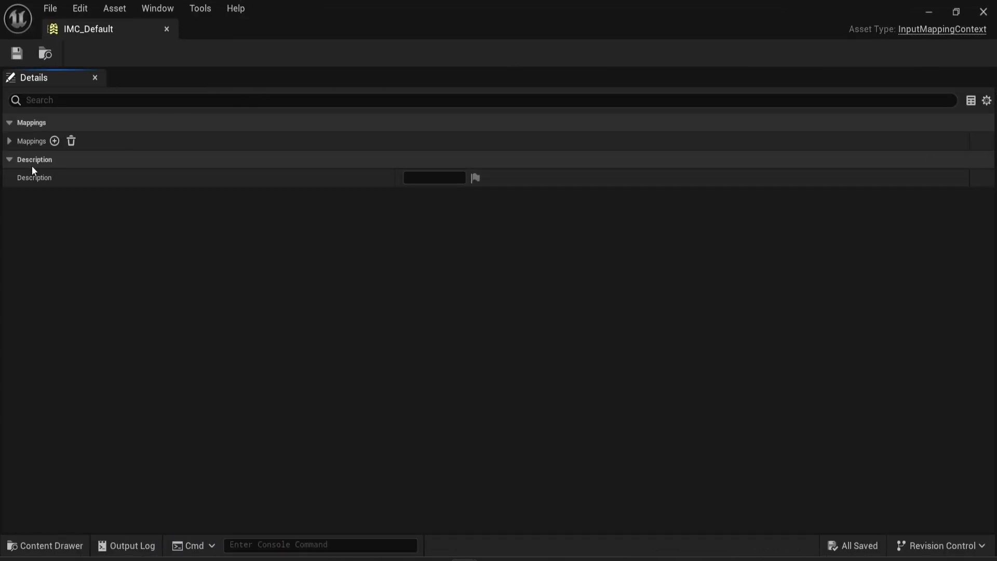
click(10, 141)
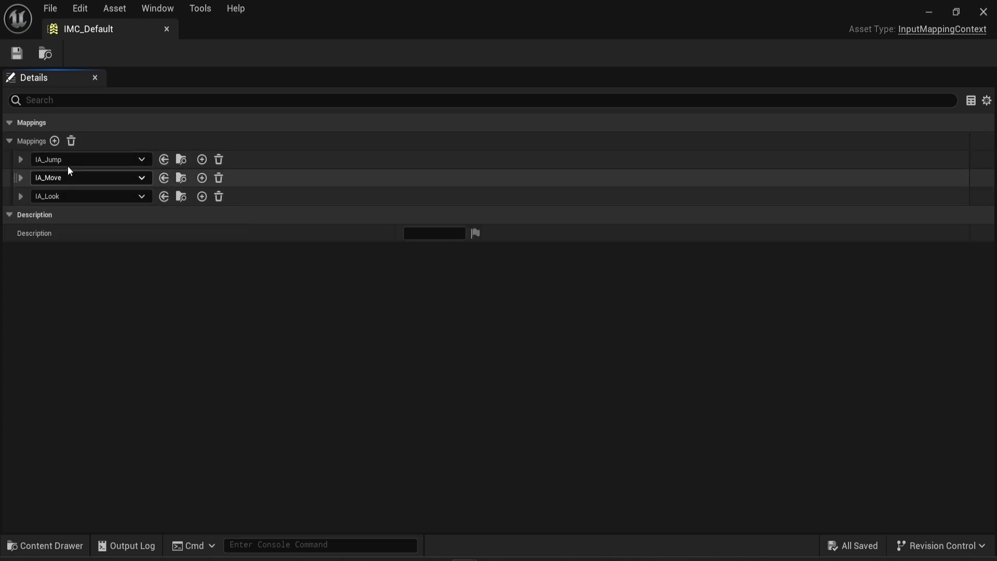
click(55, 141)
click(67, 214)
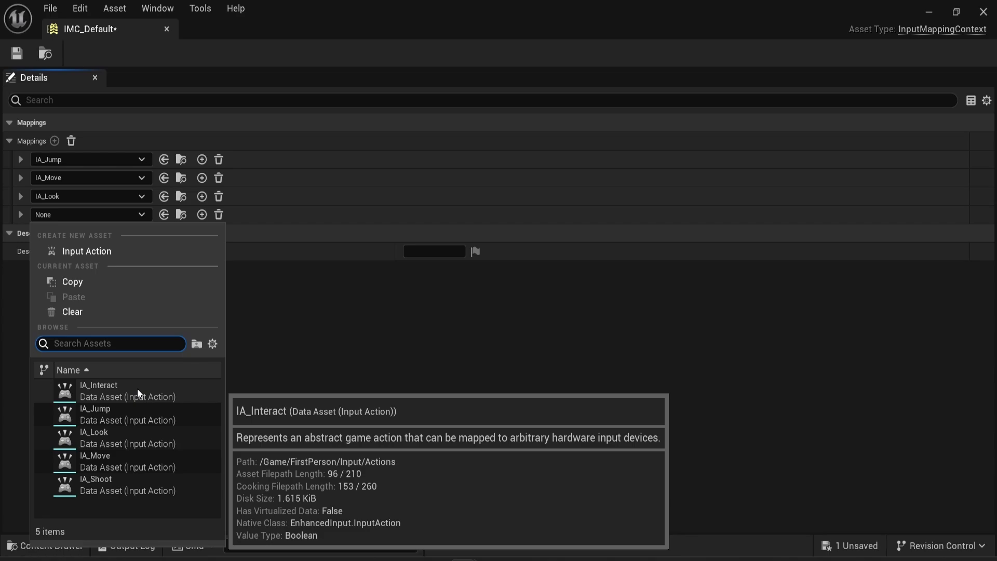
click(137, 389)
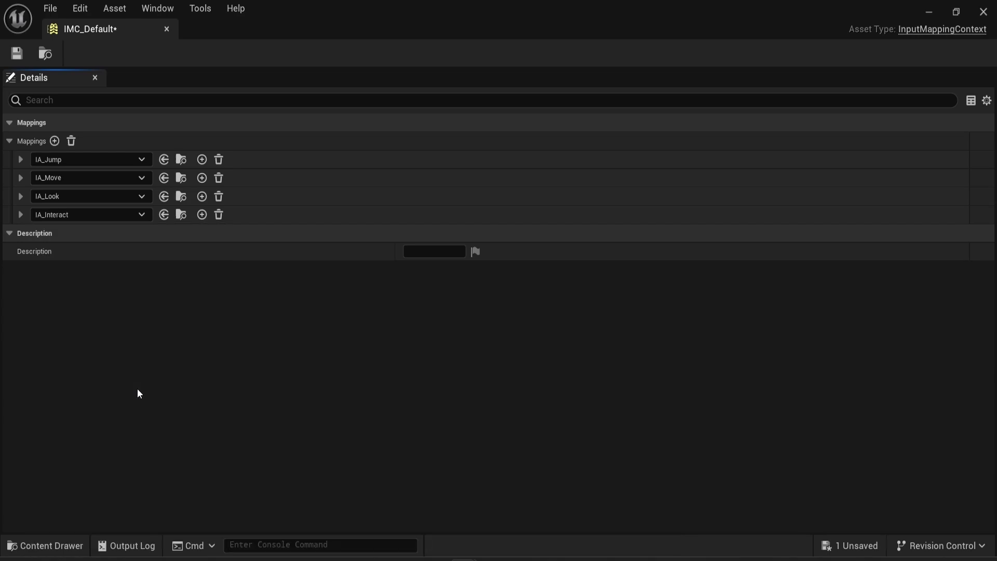
Bind the IA_Interact mapping to the E key
click(21, 217)
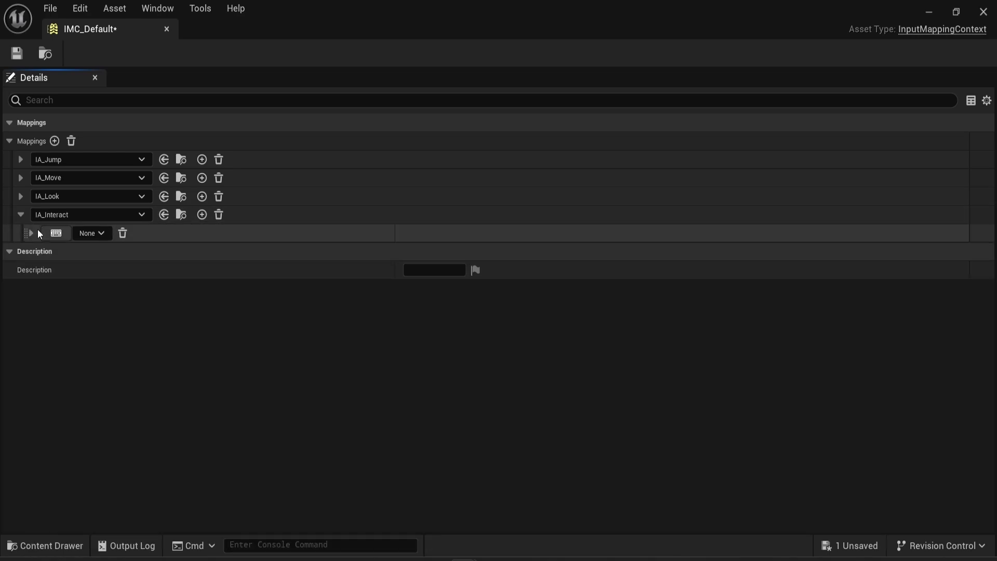
click(83, 233)
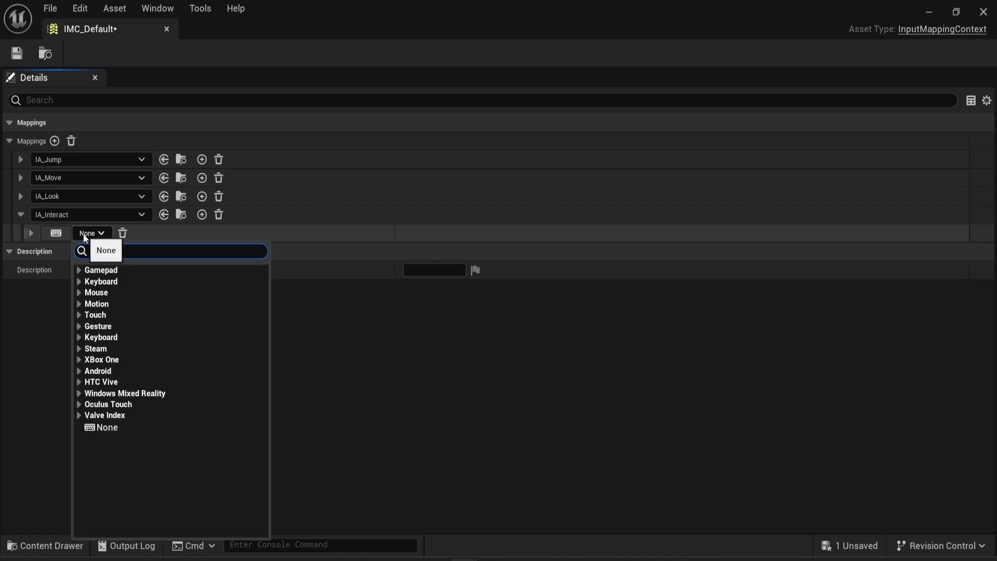
click(56, 233)
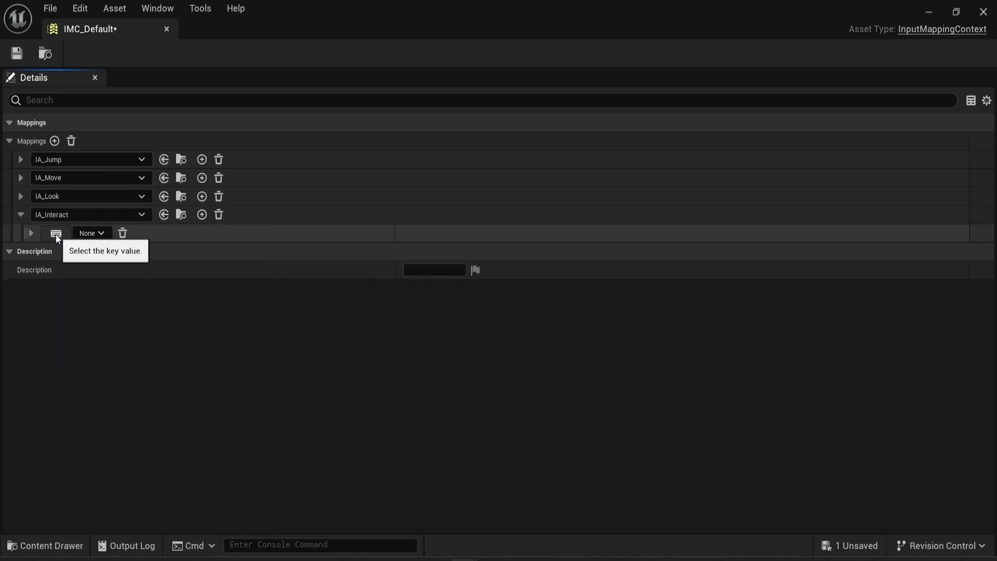
key(e)
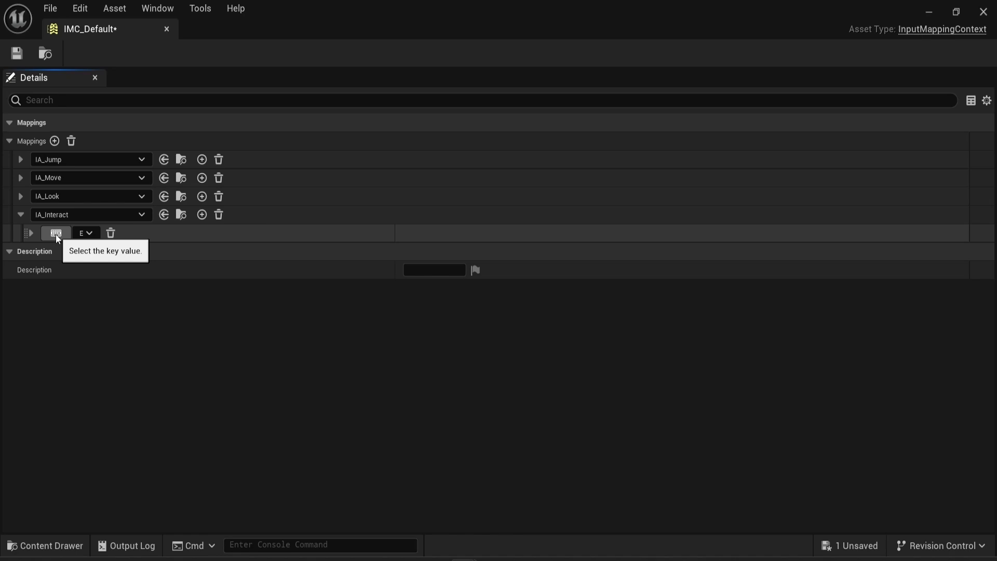
click(85, 233)
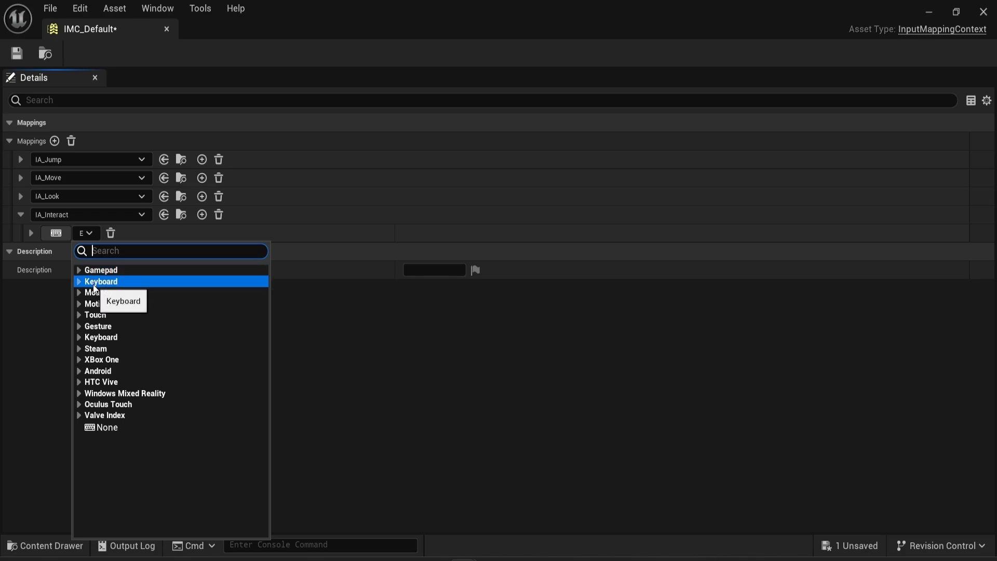
click(342, 346)
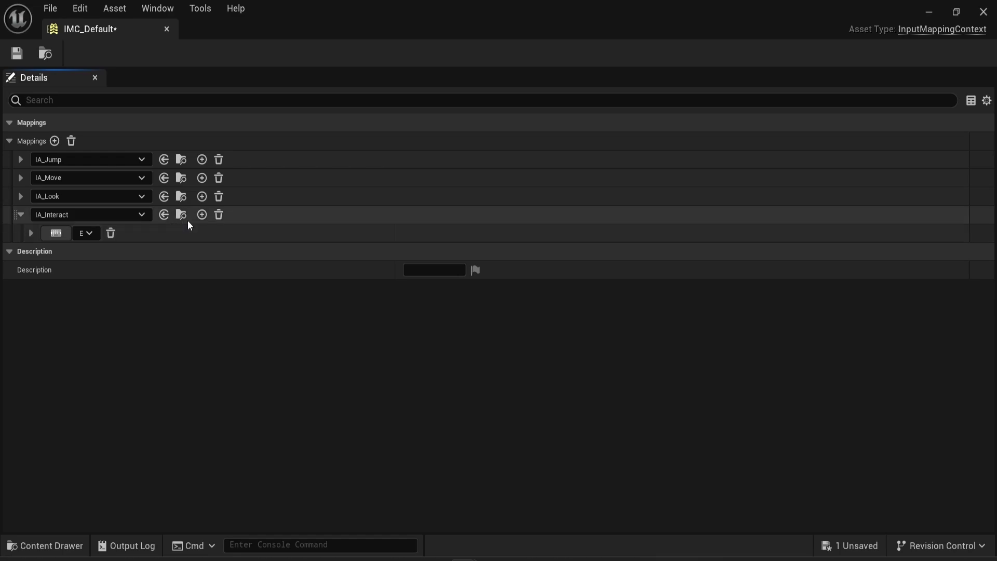
Try adding a second key binding to the IA_Interact mapping and undo the addition
click(202, 215)
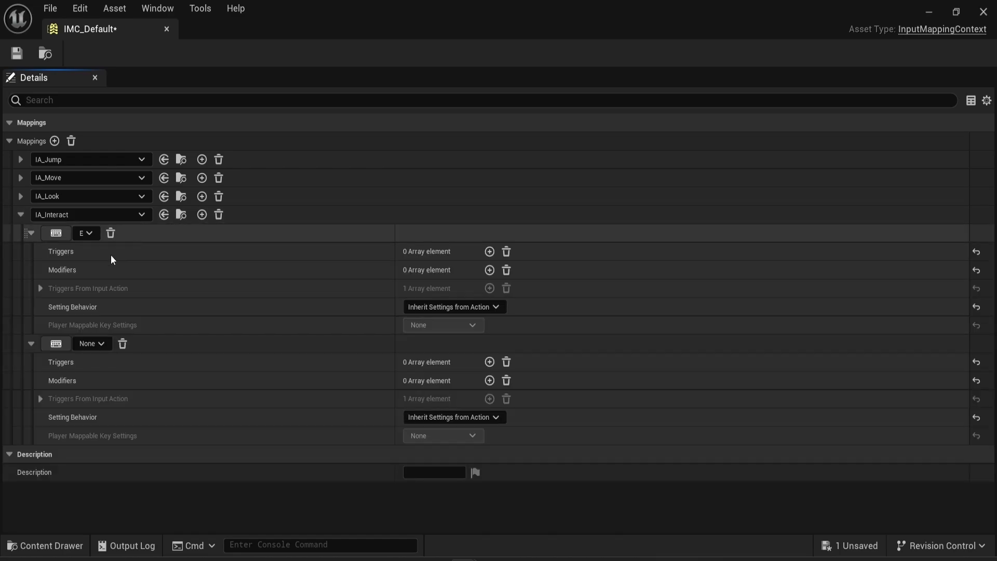
click(84, 345)
click(85, 344)
key(ctrl+z)
Save and close the IMC_Default mapping context
key(ctrl+s)
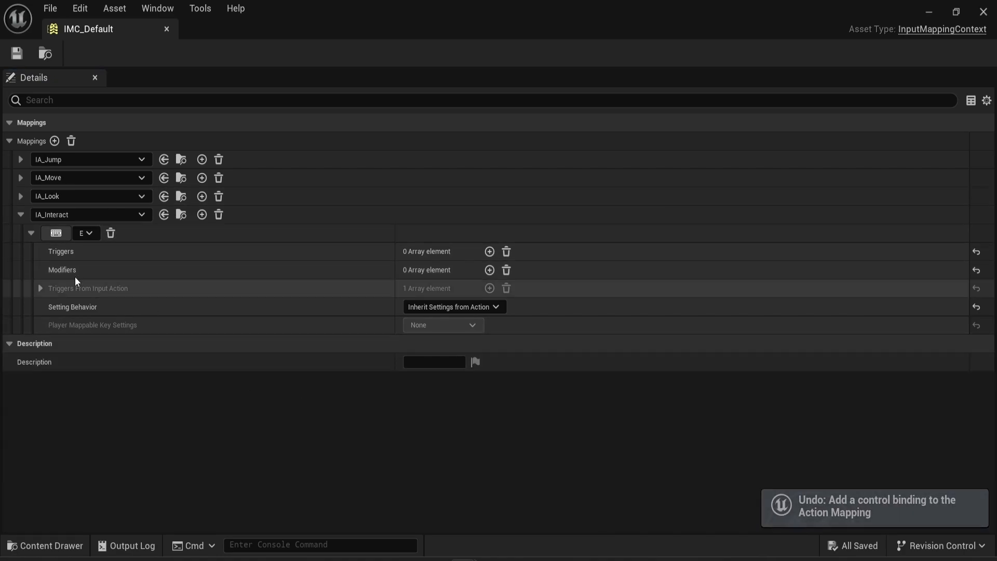
click(164, 32)
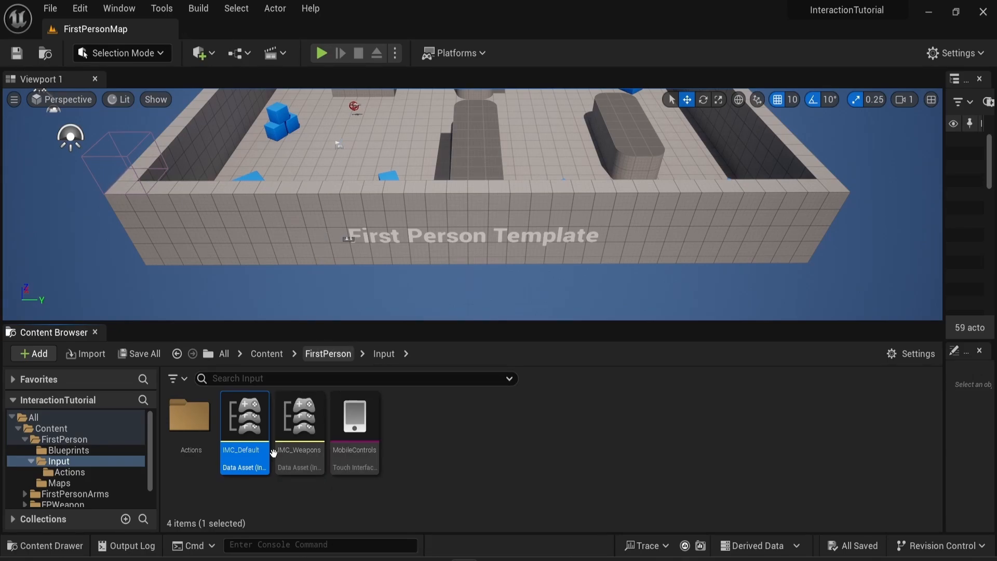
Create a new Blueprint Class with Actor as its parent in the project's Content folder
click(322, 355)
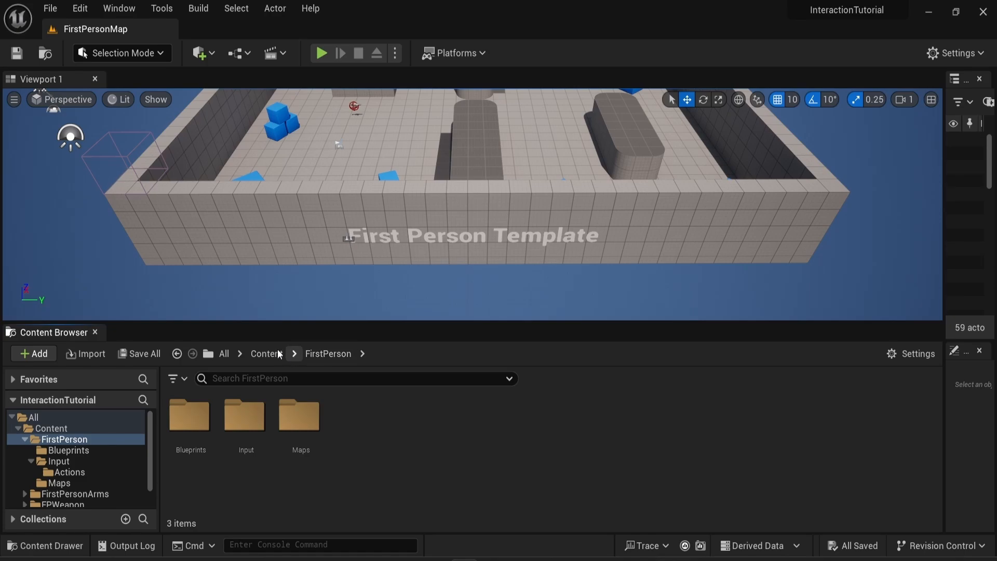
scroll(345, 206, up, 3)
right_drag(345, 205, 340, 181)
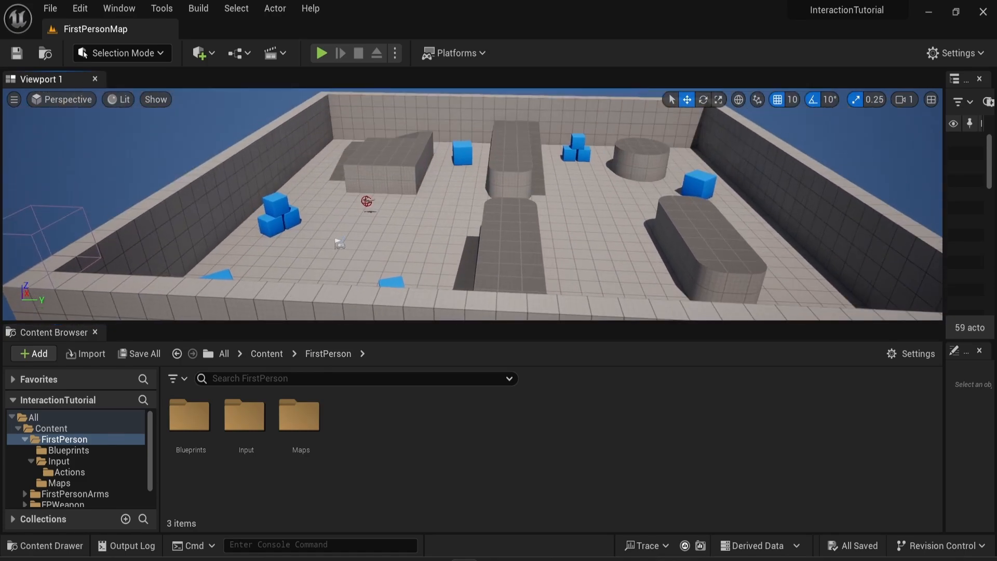
click(276, 359)
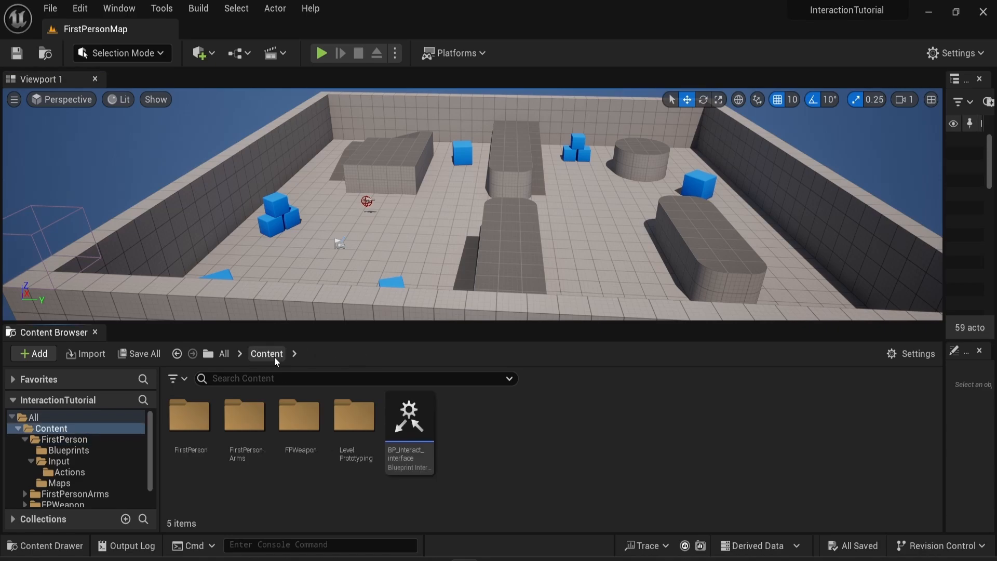
right_click(474, 445)
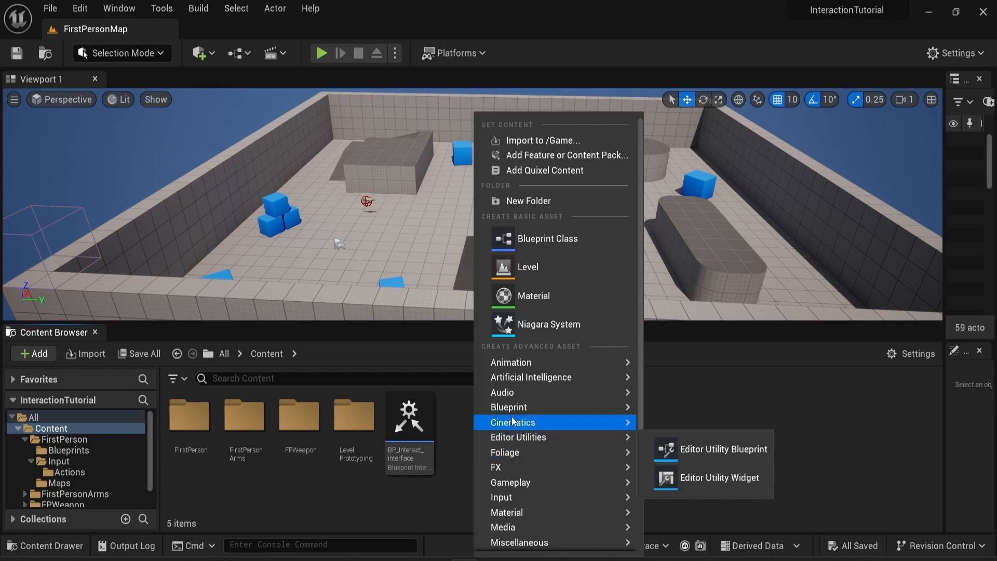
mouse_move(530, 407)
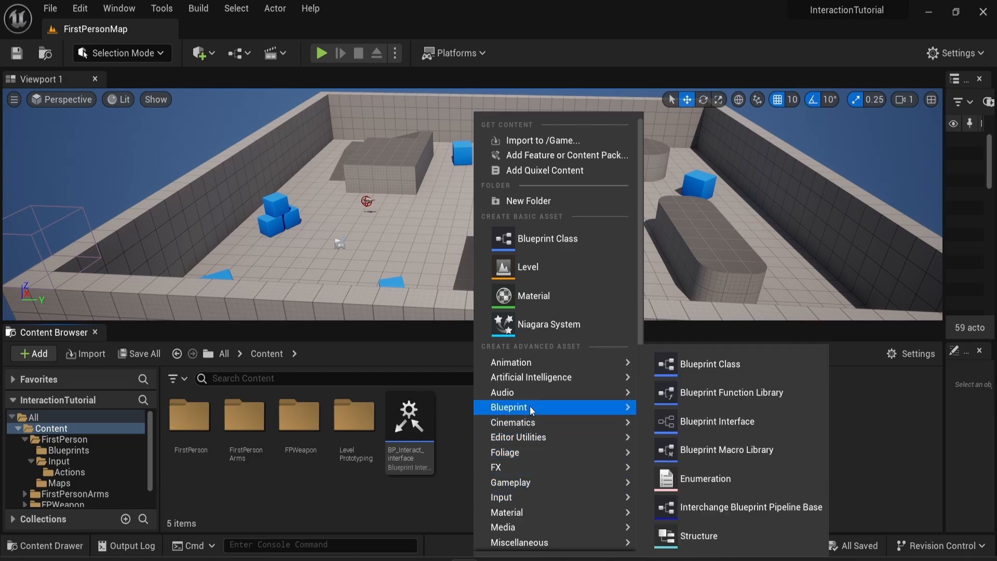
click(778, 369)
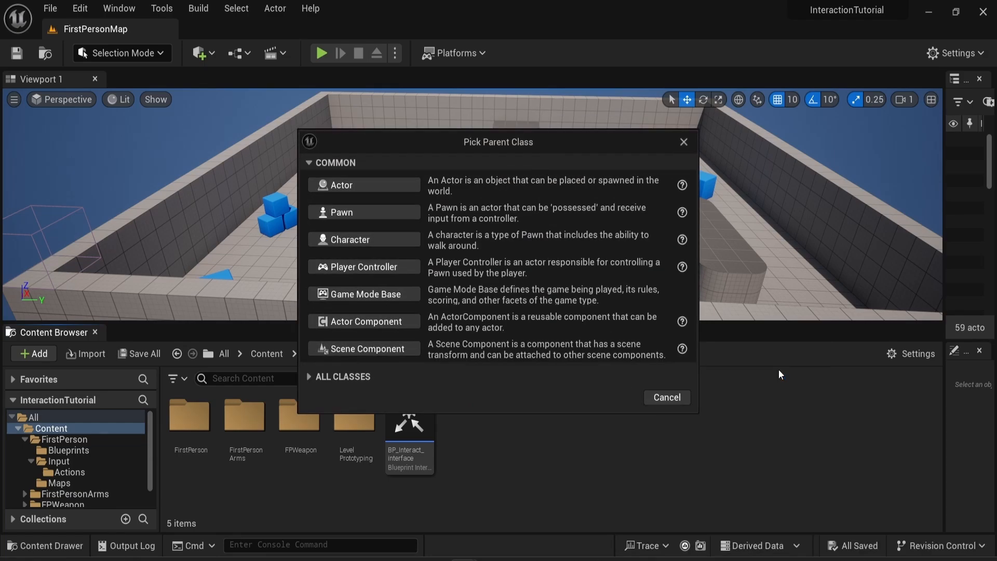
click(366, 185)
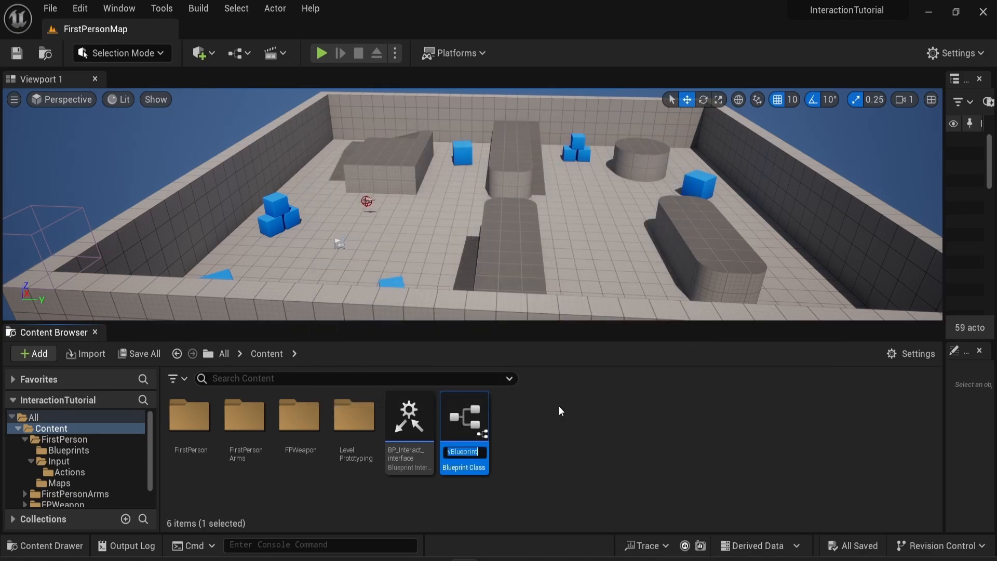
Name the new Blueprint Class BP_Interactable and open it for editing
text(Bp_)
key(BackSpace)
key(BackSpace)
key(BackSpace)
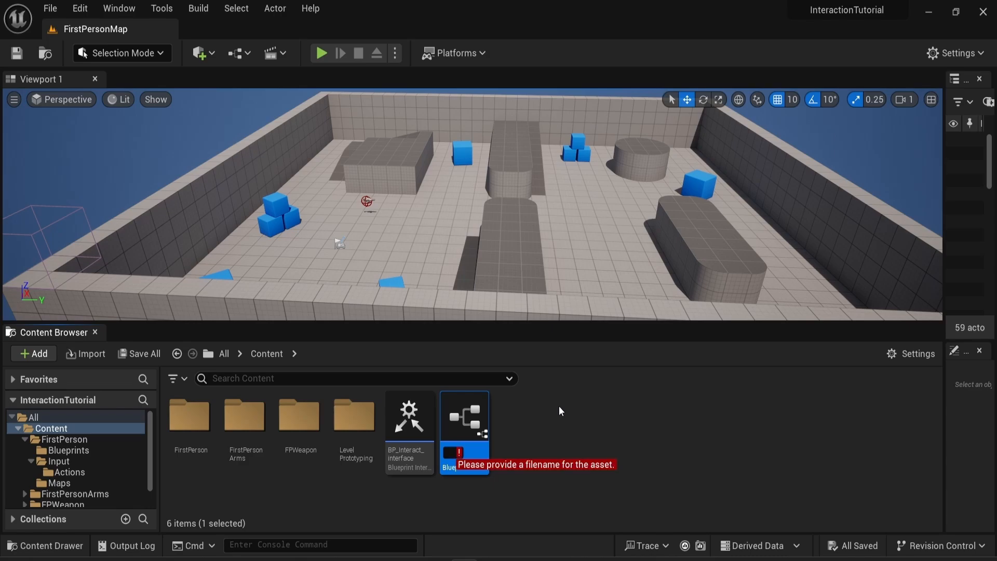
text(BP_)
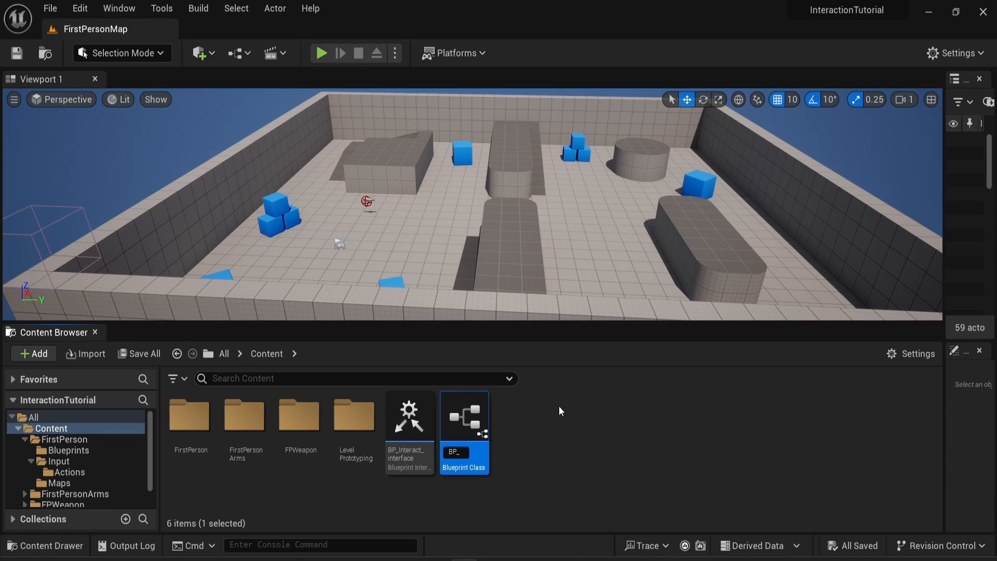
text(Interactable)
key(Return)
key(Return)
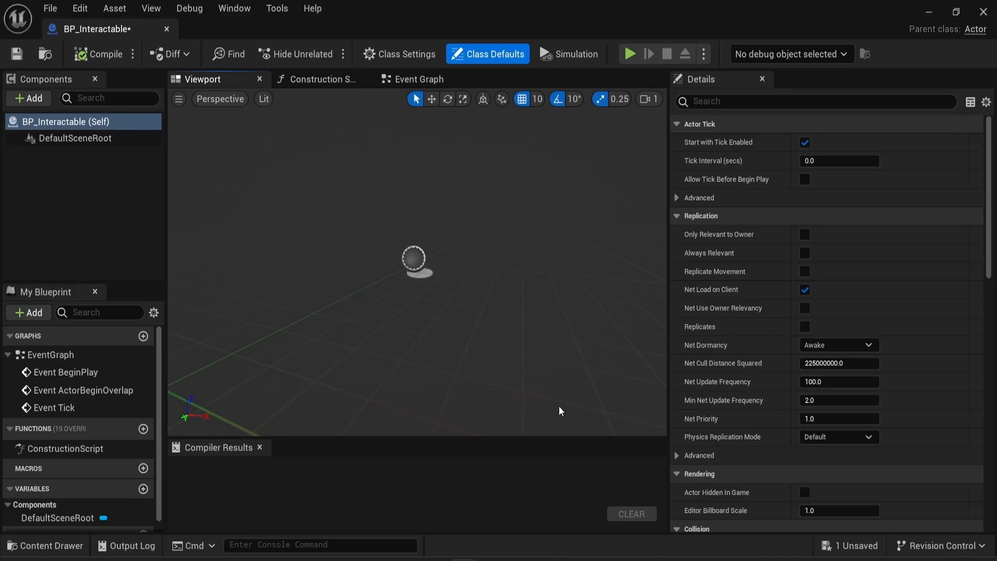
Add a Cube static mesh component to BP_Interactable
click(29, 98)
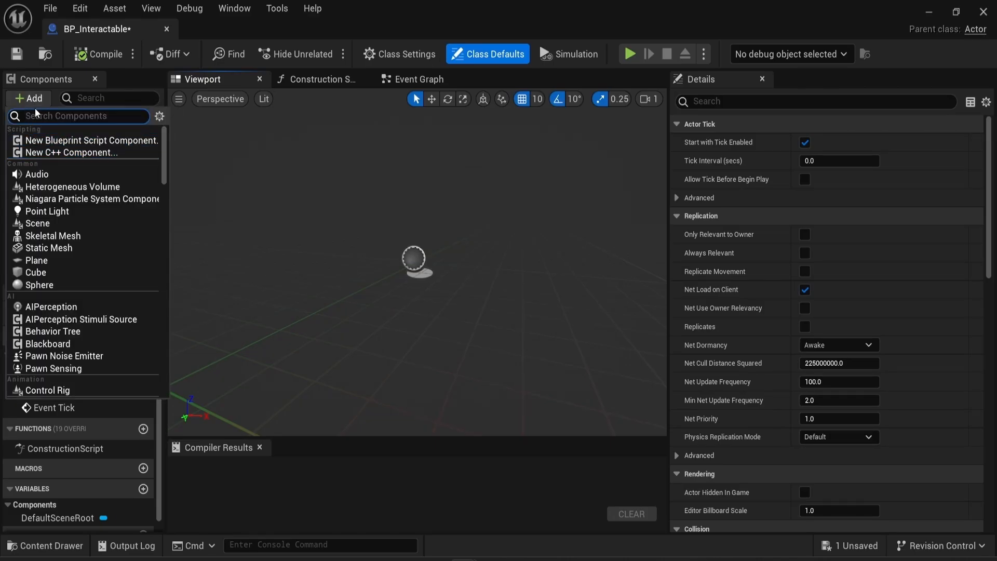
text(stati)
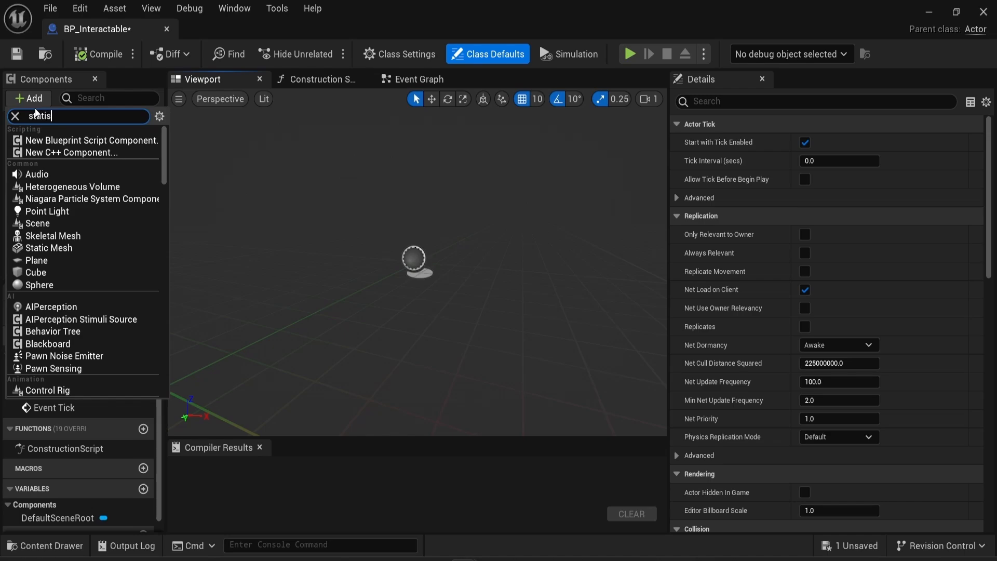
text(c)
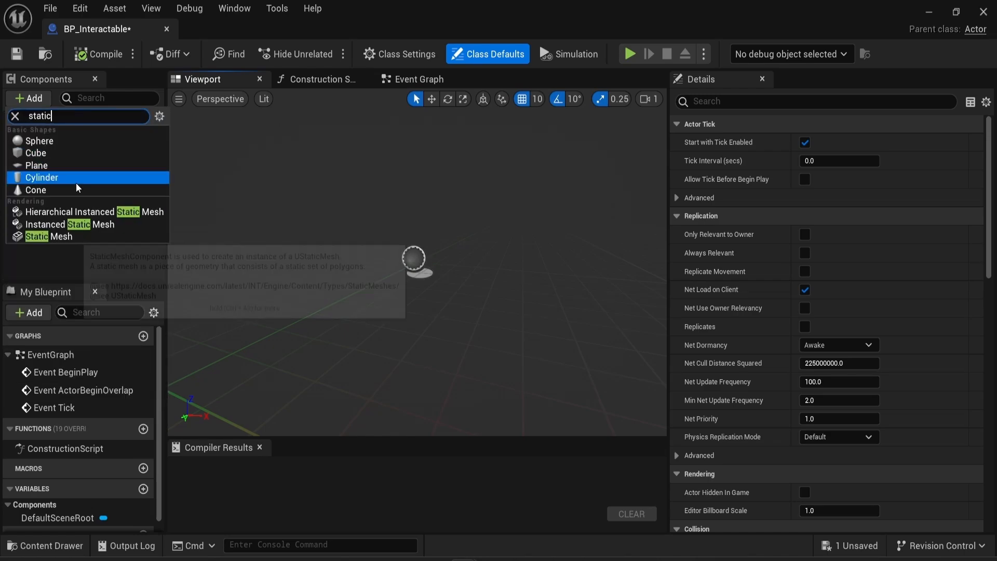
click(40, 154)
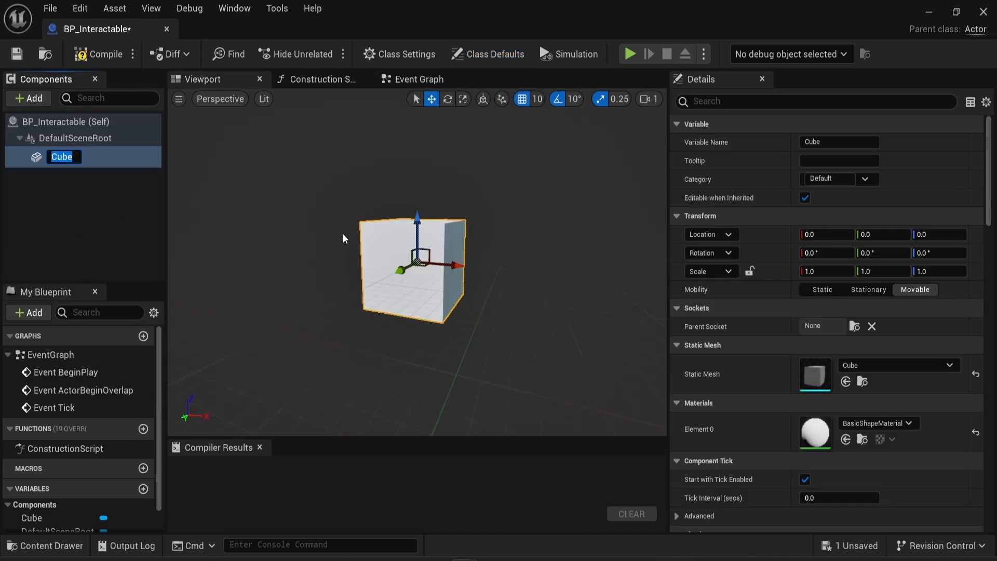
Rename the Cube component to Mesh
click(79, 157)
click(835, 145)
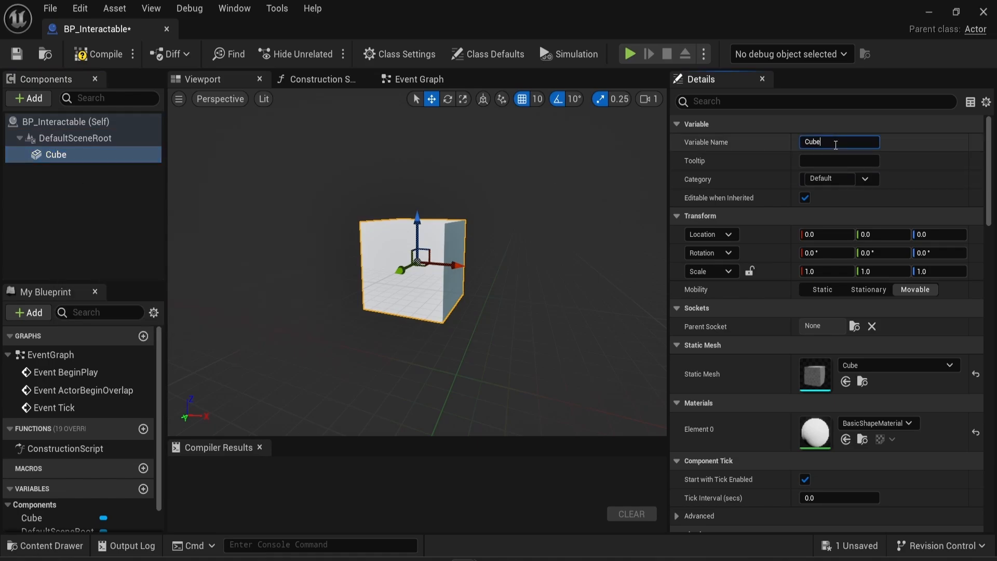
key(BackSpace)
key(BackSpace)
key(BackSpace)
key(BackSpace)
text(Mesh)
key(Return)
click(50, 188)
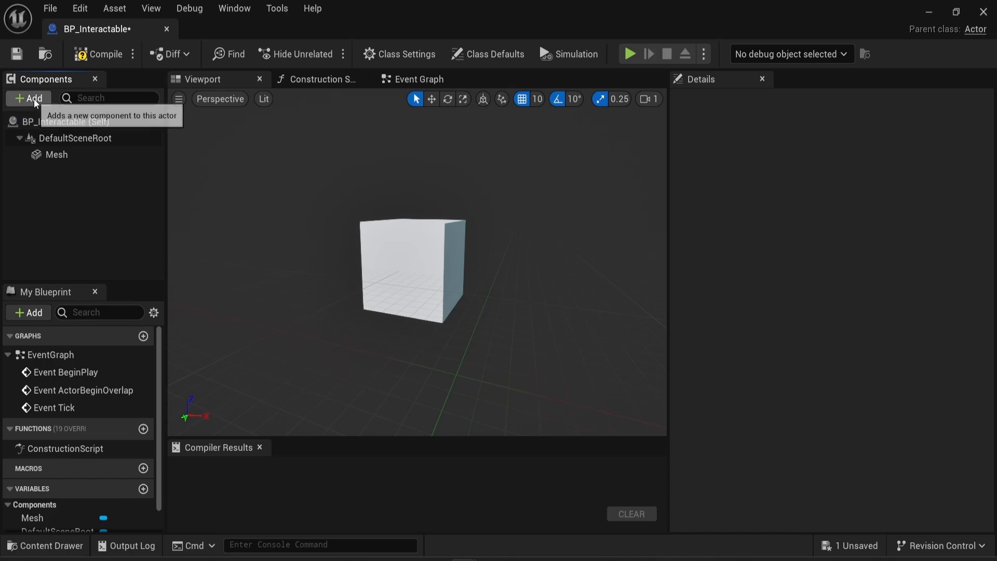
Add a Box Collision component to BP_Interactable and name it Interaction bounds
click(34, 99)
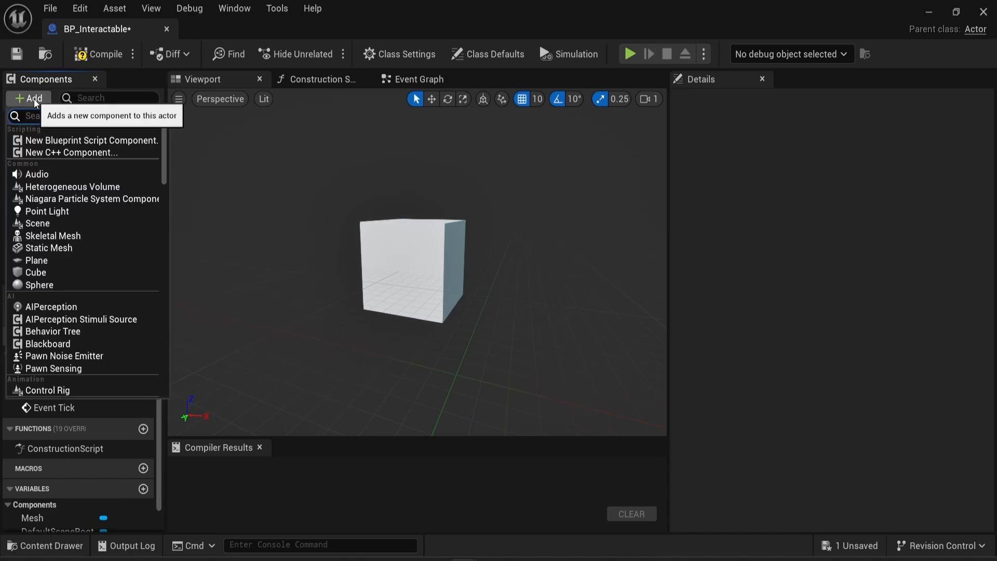
text(box)
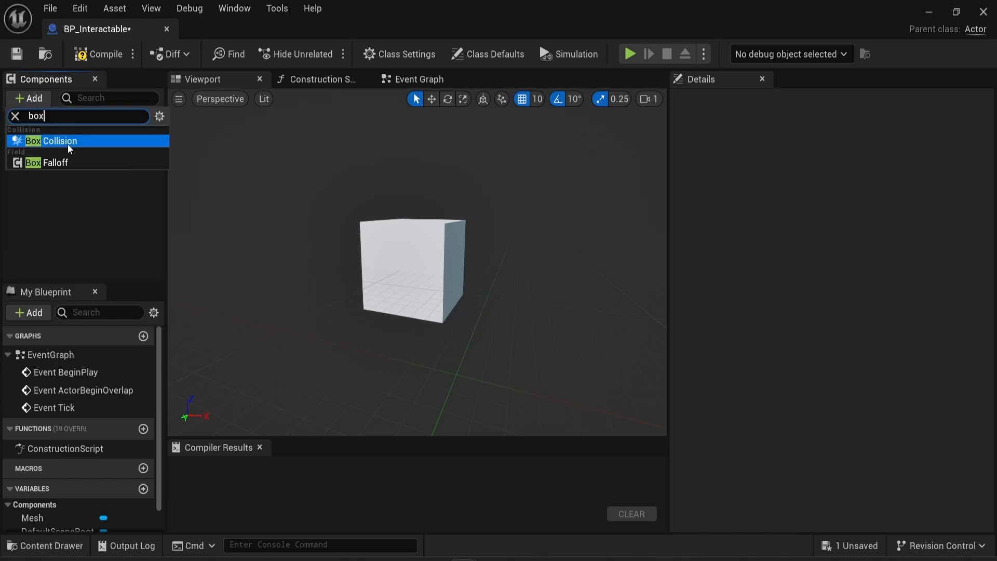
click(70, 149)
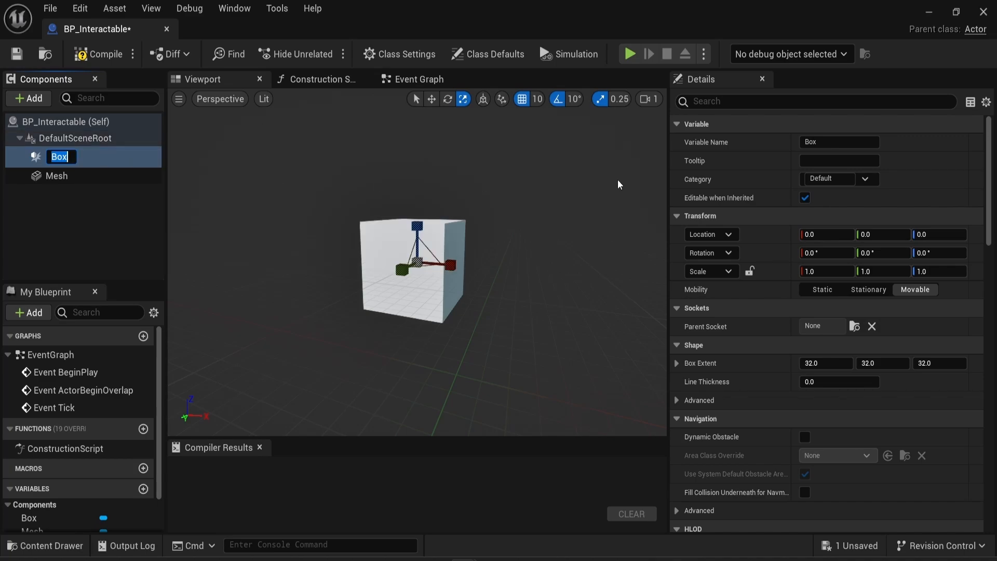
text(Interaction_bo)
key(BackSpace)
key(BackSpace)
key(BackSpace)
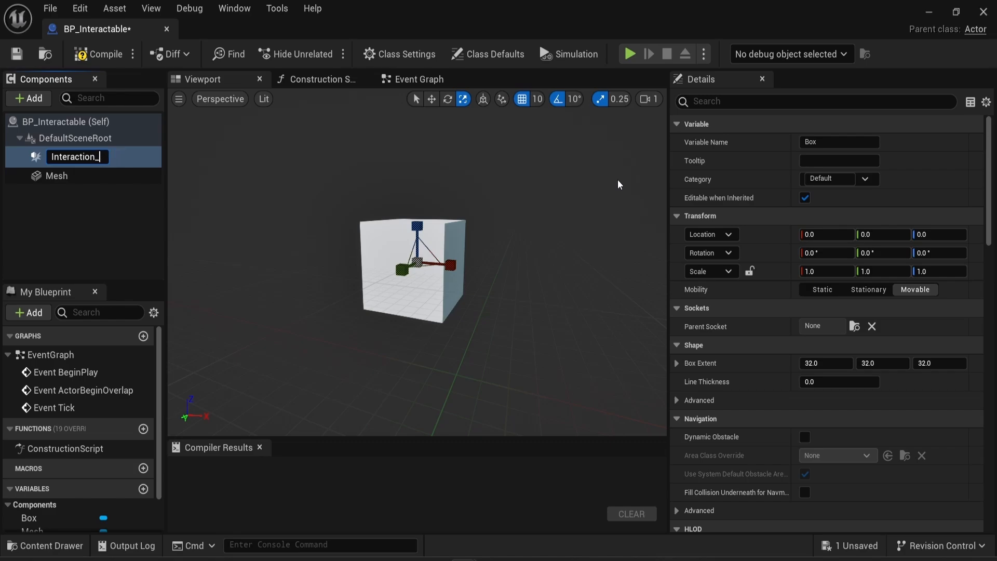
text(bounds)
key(Return)
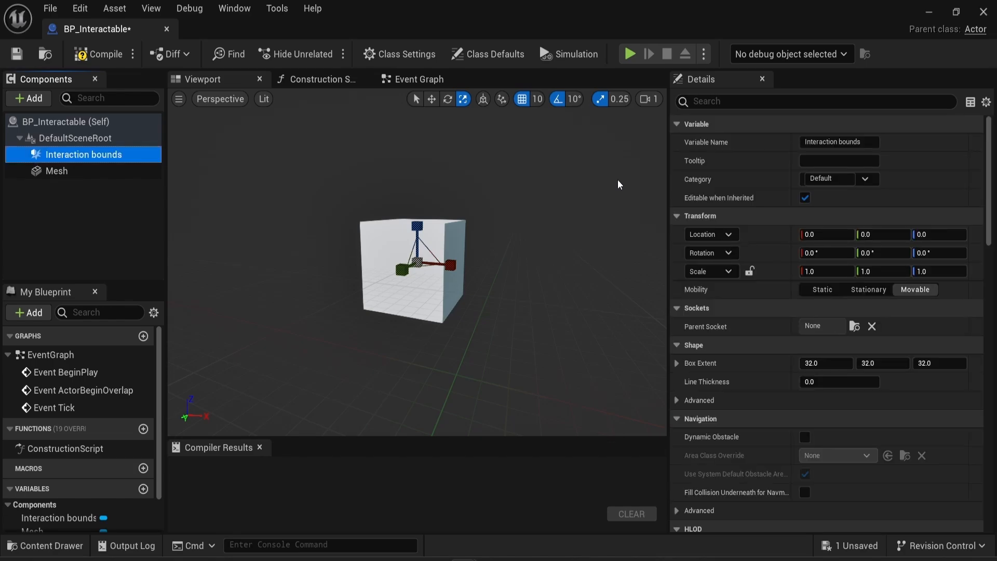
Scale the Interaction bounds box uniformly to 2.5 so it encloses the cube mesh
click(826, 364)
mouse_move(417, 263)
mouse_down()
mouse_move(460, 231)
mouse_move(422, 259)
mouse_up()
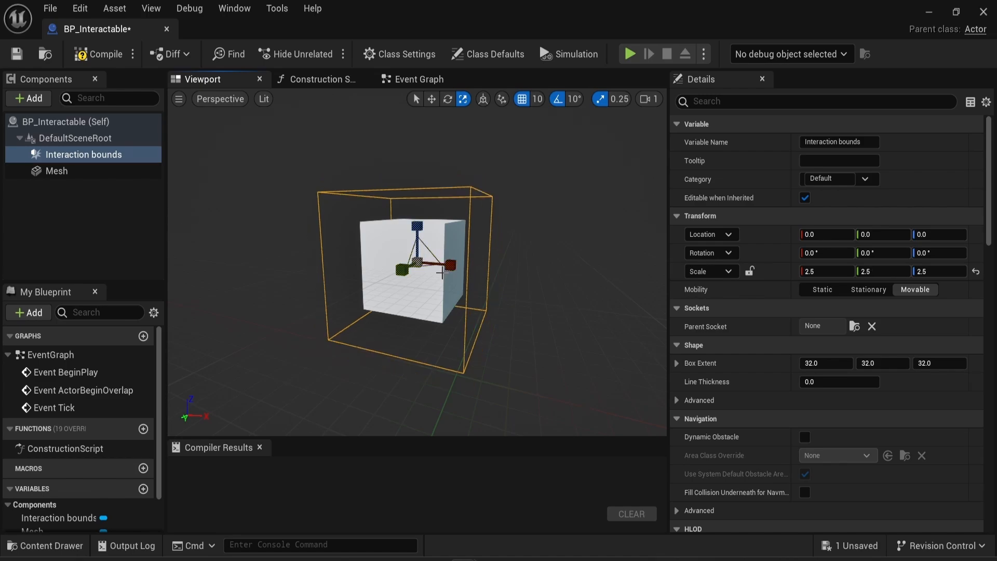
click(109, 176)
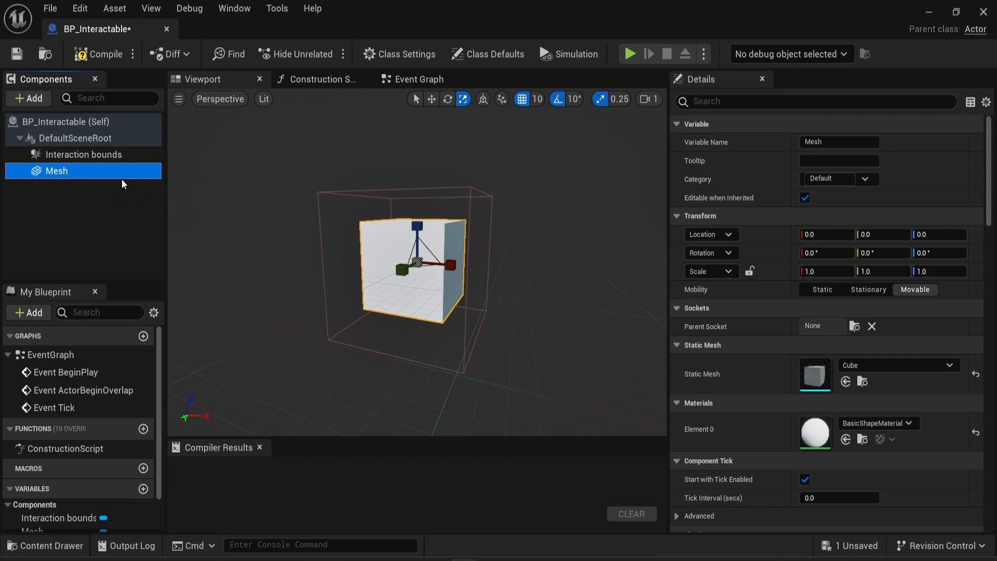
click(104, 158)
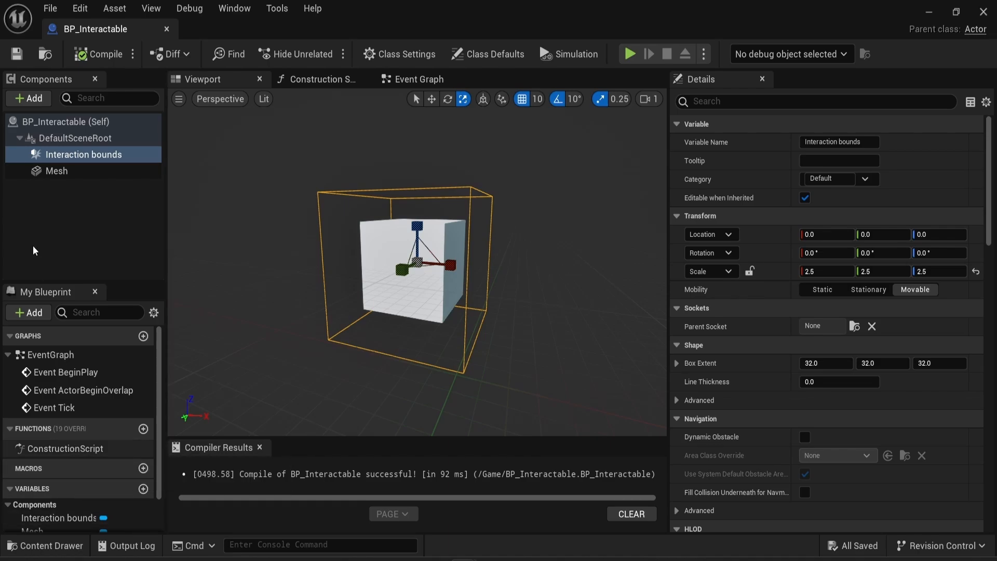
Add BP_Interact_interface to the implemented interfaces in BP_Interactable's class settings
click(379, 55)
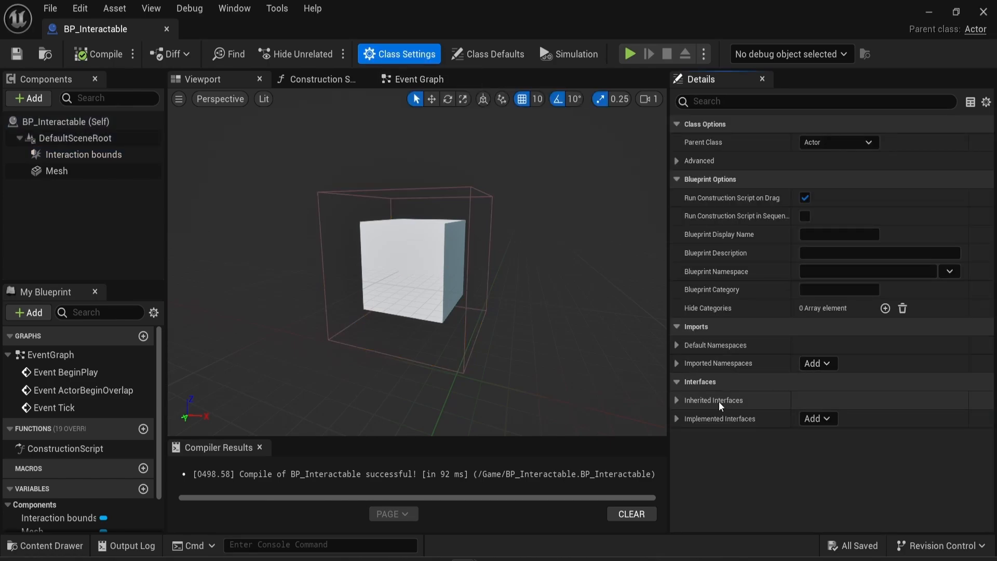
click(677, 418)
click(677, 400)
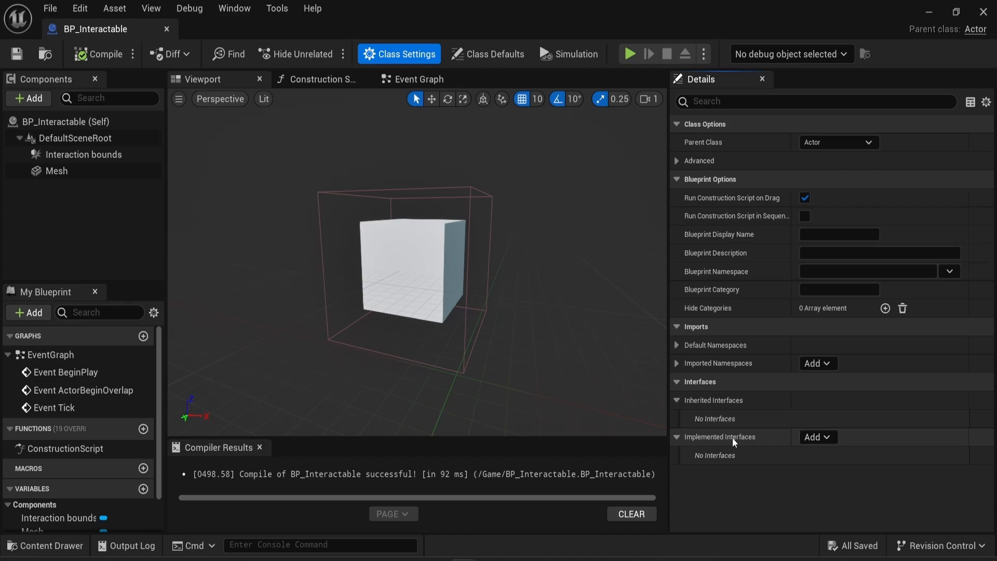
click(815, 437)
text(bp)
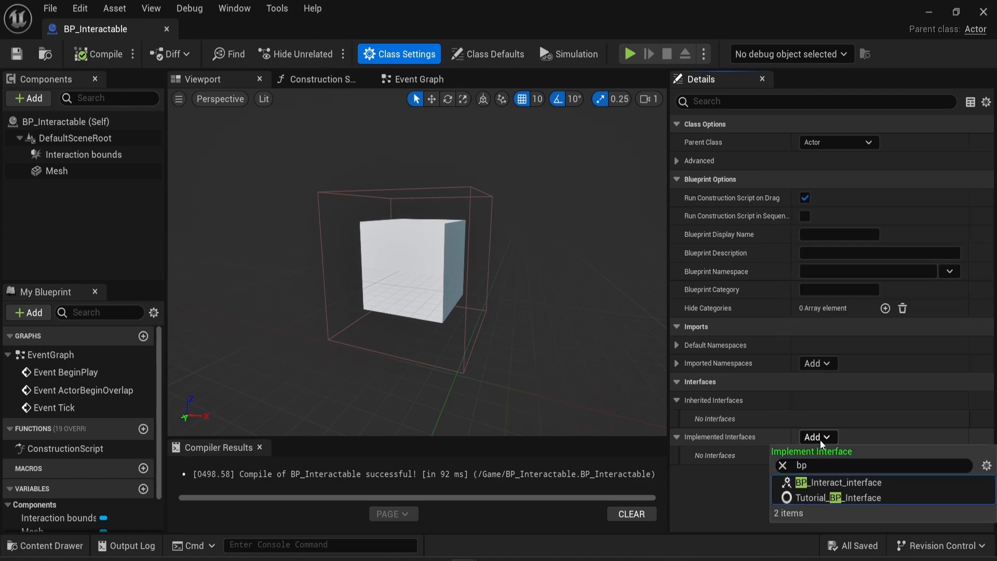
click(840, 482)
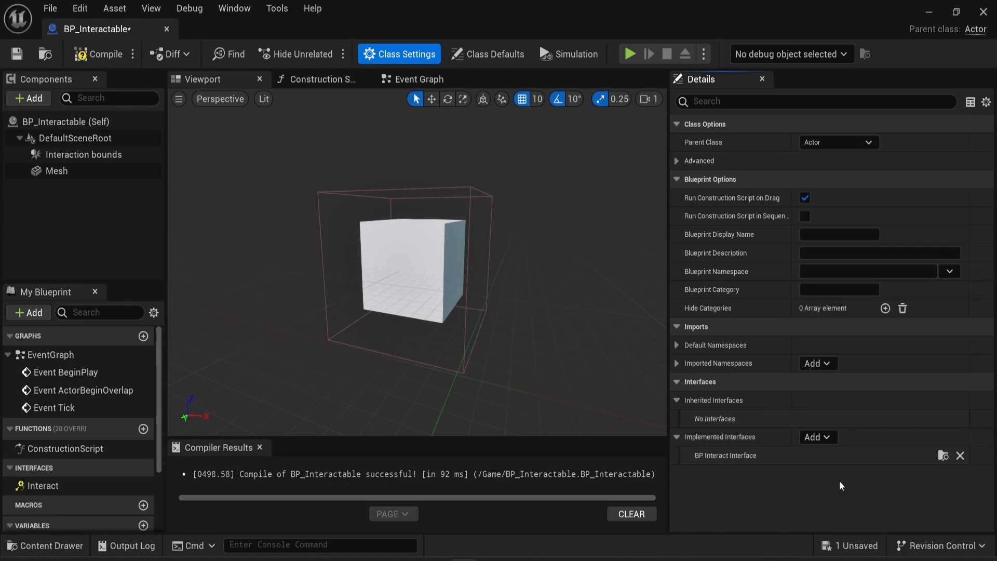
Delete the default BeginPlay, ActorBeginOverlap and Tick event nodes from BP_Interactable's Event Graph
click(420, 81)
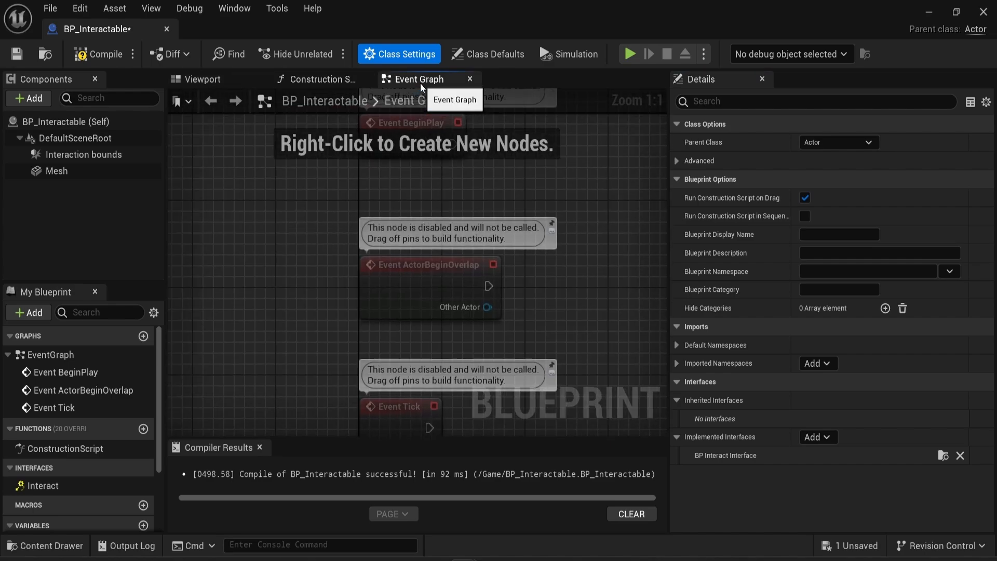
scroll(380, 213, down, 1)
drag(355, 322, 509, 139)
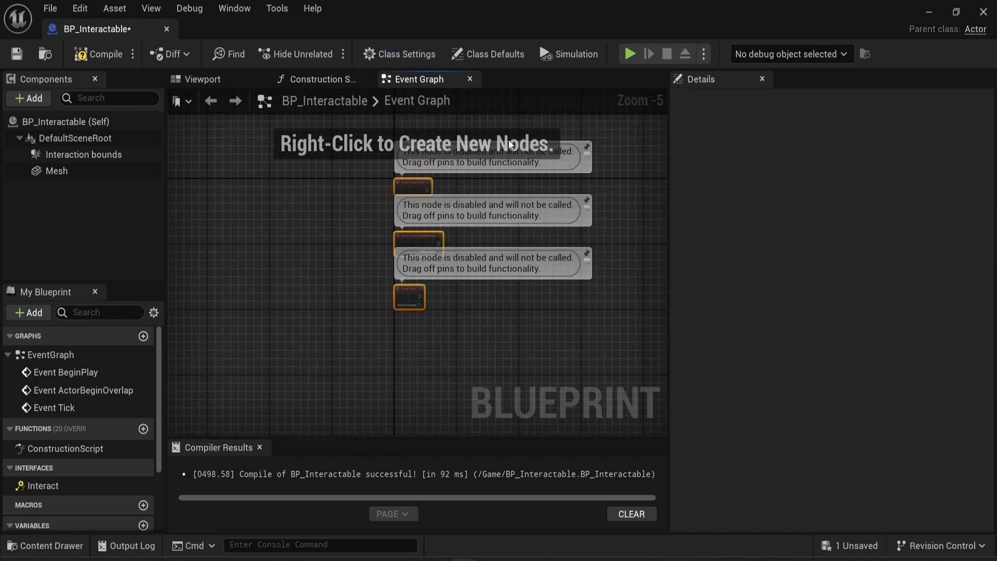
key(Delete)
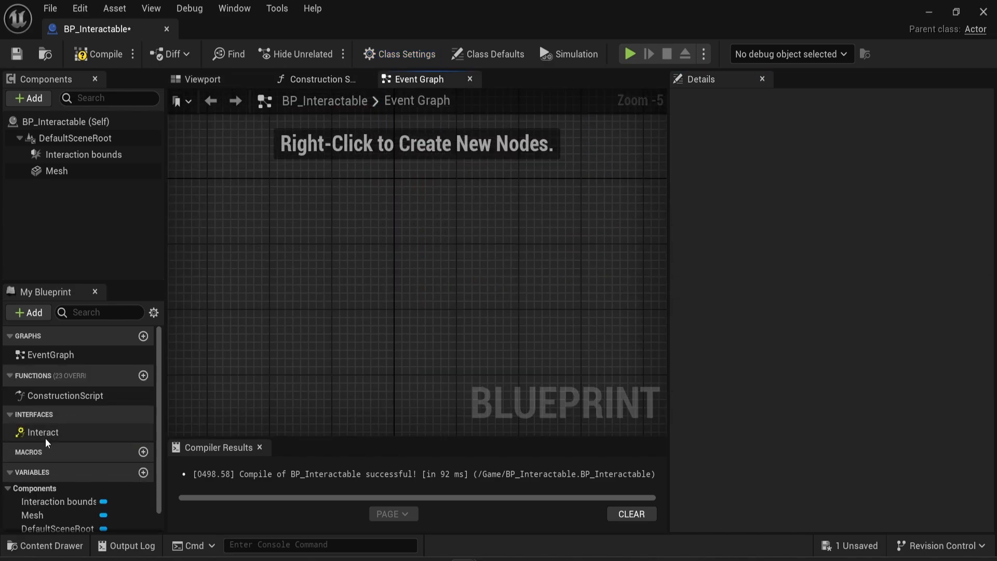
Add the Event Interact node from the Interact interface function to the Event Graph and save the Blueprint
double_click(36, 433)
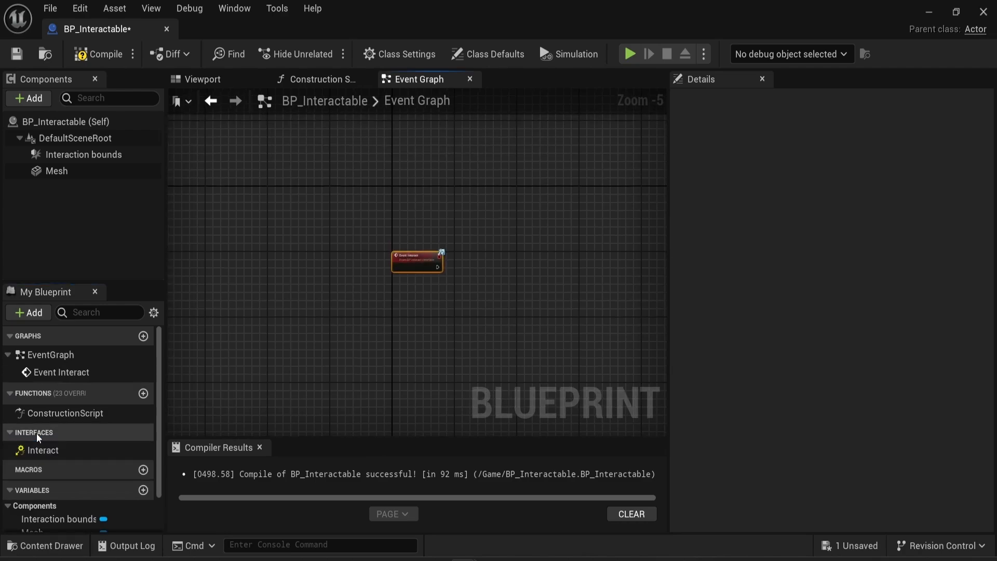
scroll(445, 265, down, 1)
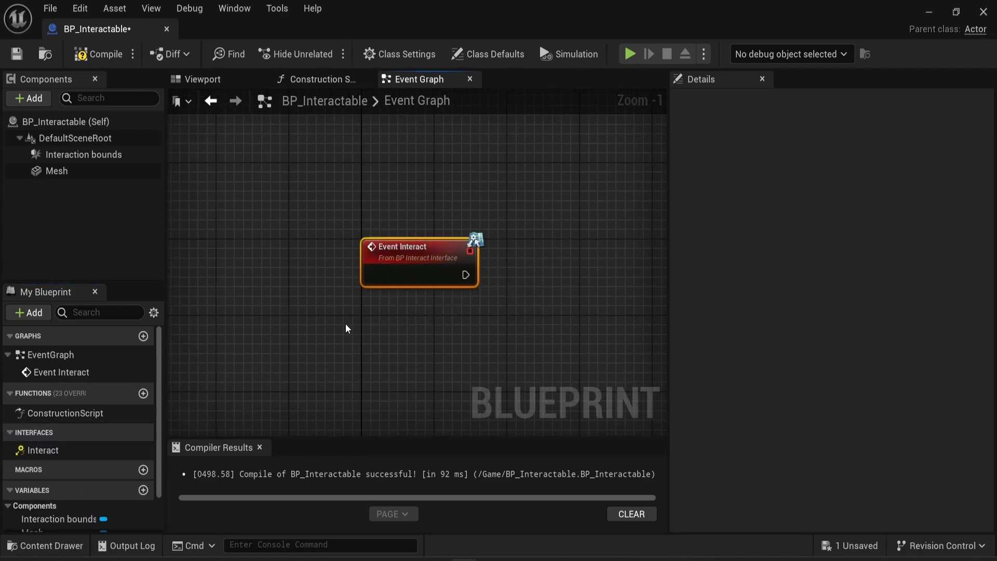
click(326, 218)
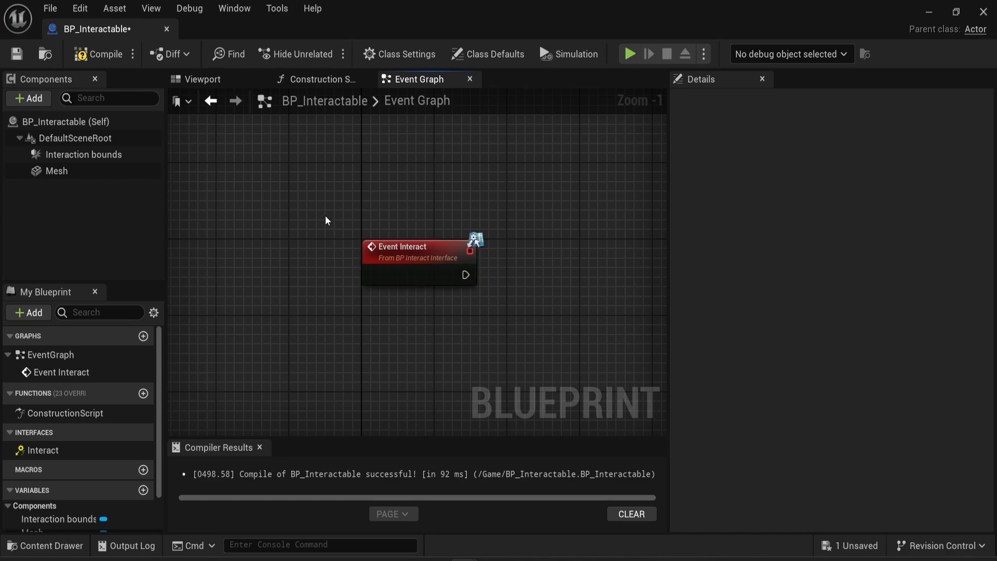
key(ctrl+s)
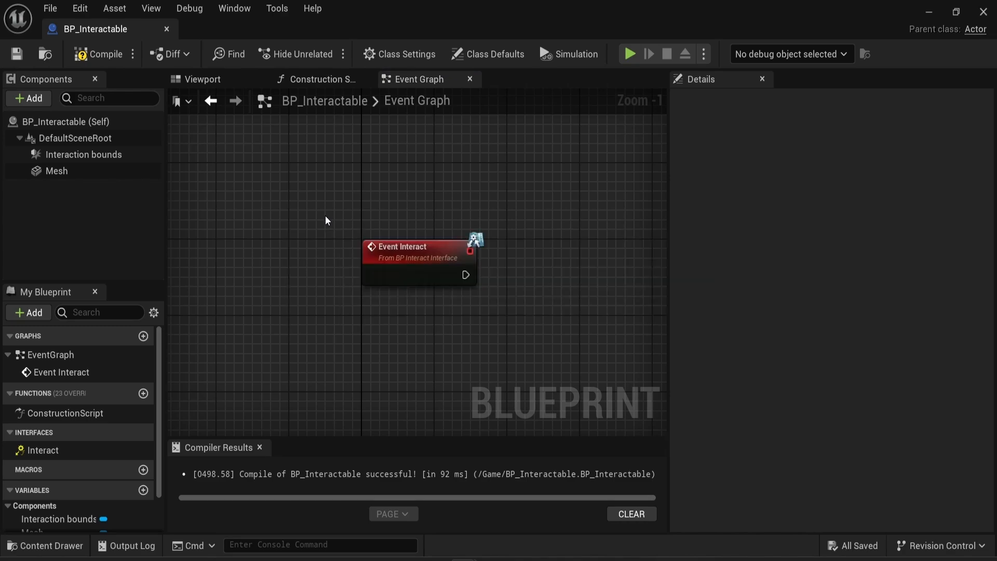
Compile BP_Interactable and open the BP_FirstPersonCharacter Blueprint from the FirstPerson Blueprints folder
click(102, 54)
scroll(398, 204, down, 1)
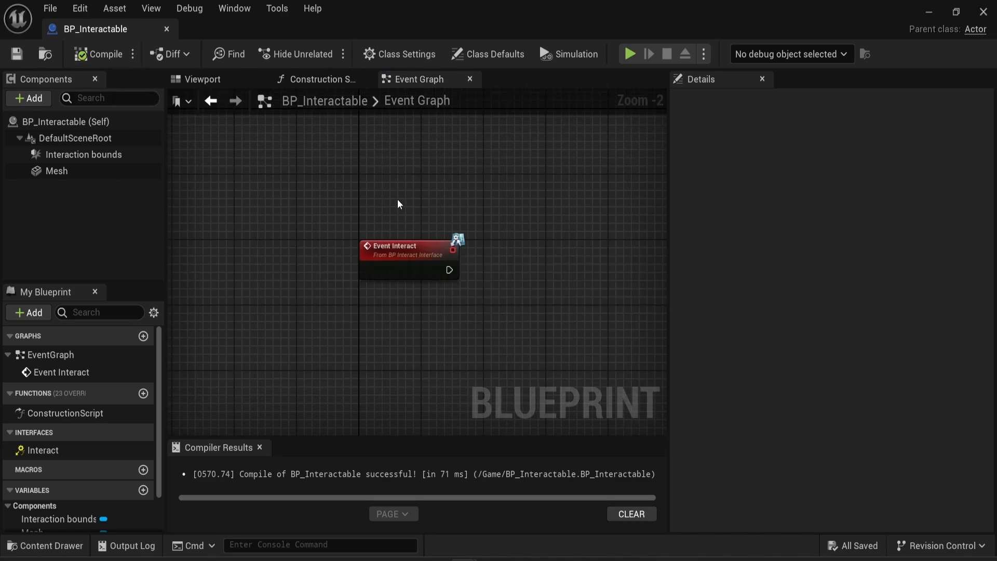
click(929, 12)
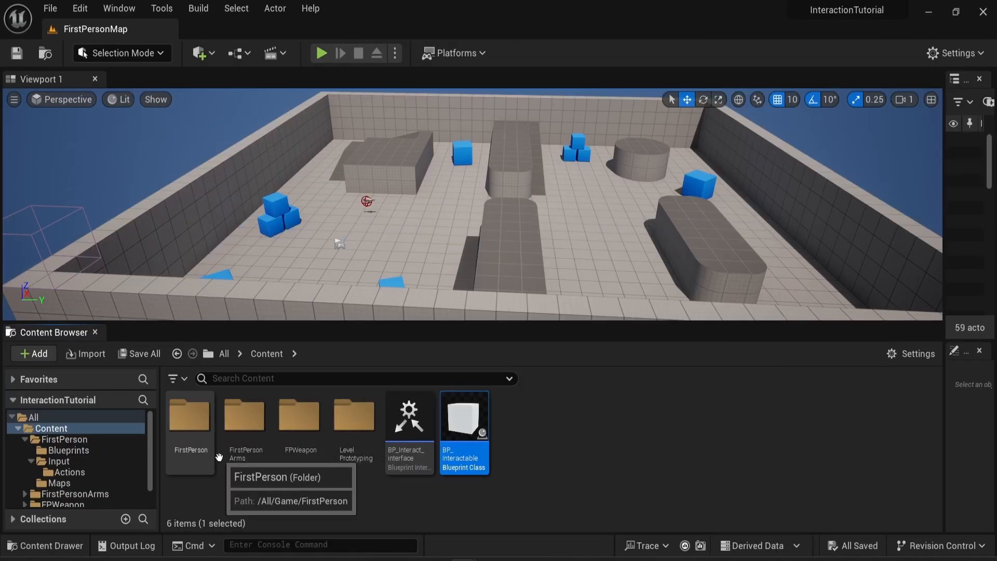
double_click(207, 426)
double_click(207, 427)
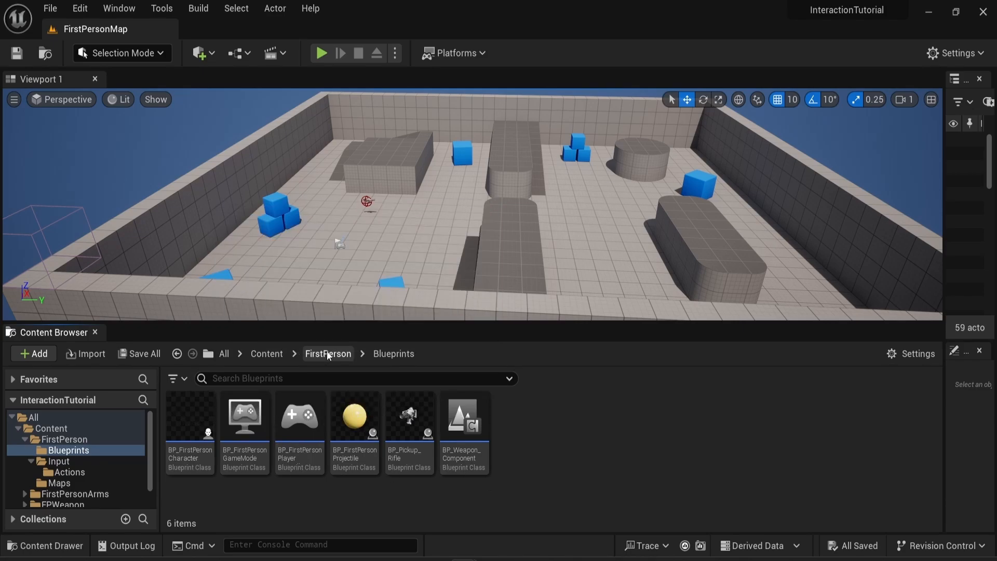
double_click(193, 415)
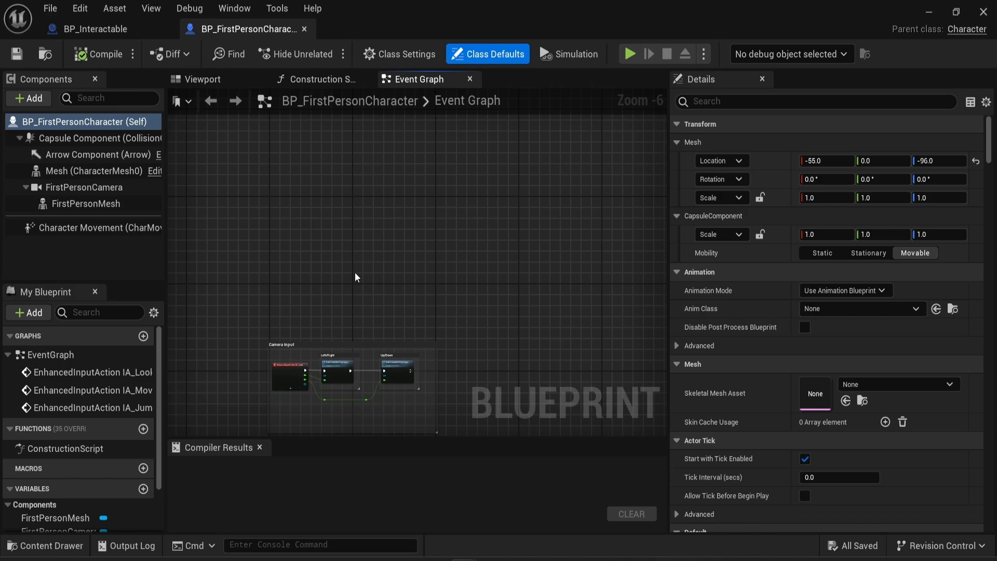
Add an EnhancedInputAction IA_Interact event node in the empty graph area above the Camera Input comment
right_drag(355, 277, 392, 101)
scroll(354, 252, up, 1)
right_drag(347, 332, 393, 214)
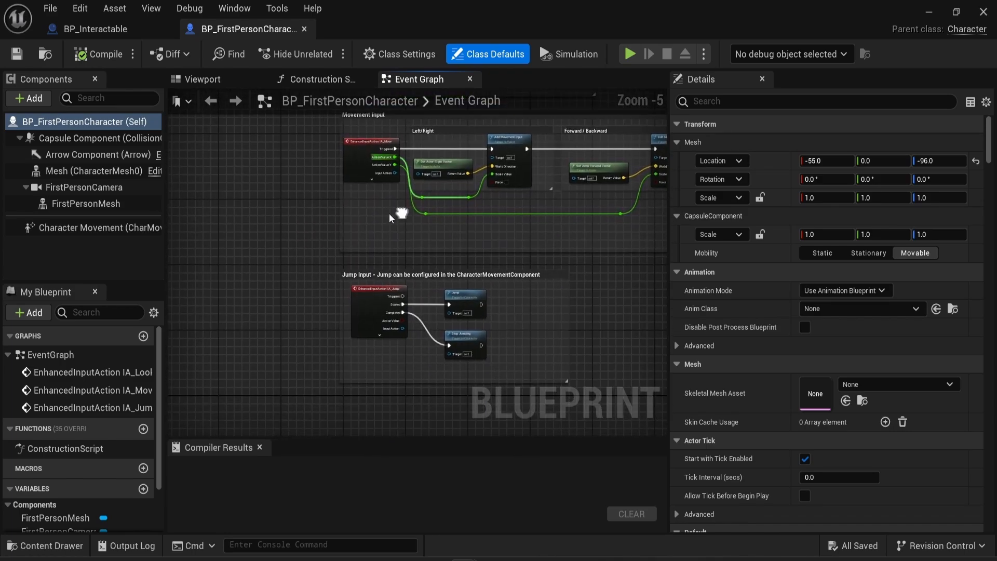
right_drag(326, 202, 279, 292)
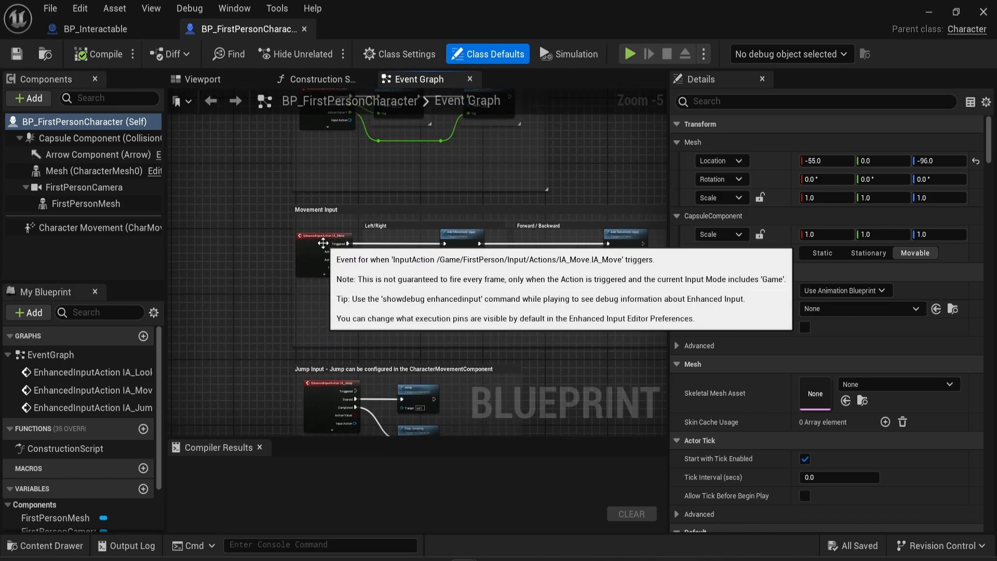
right_drag(293, 121, 272, 232)
right_drag(261, 191, 242, 381)
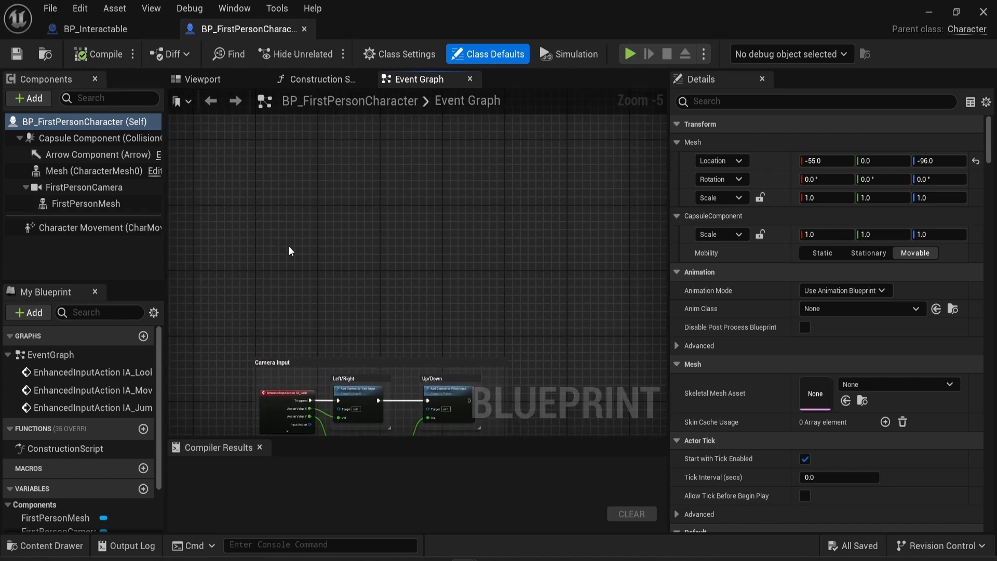
right_drag(289, 251, 305, 274)
scroll(305, 275, up, 2)
right_drag(335, 315, 345, 208)
right_click(344, 204)
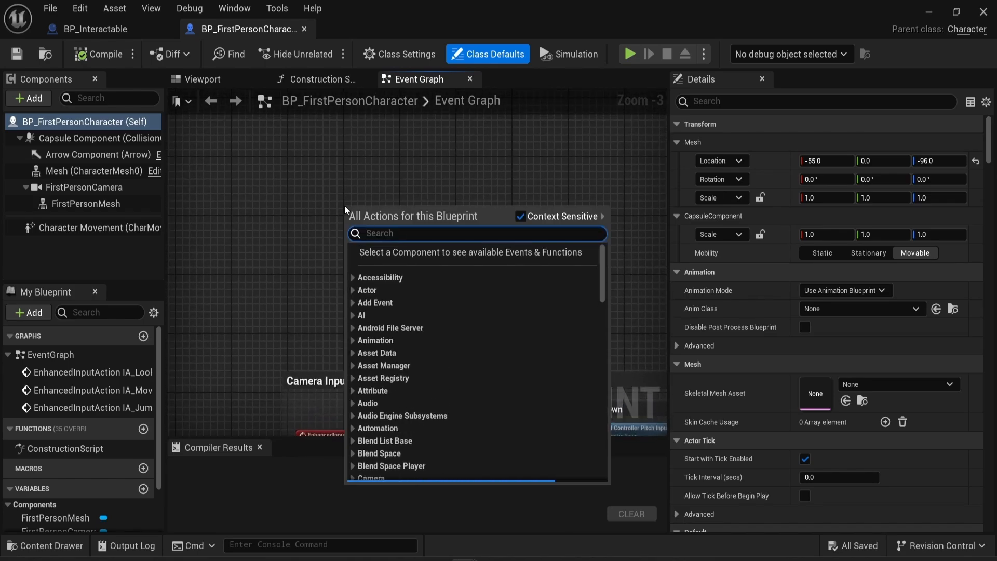
text(enhanc)
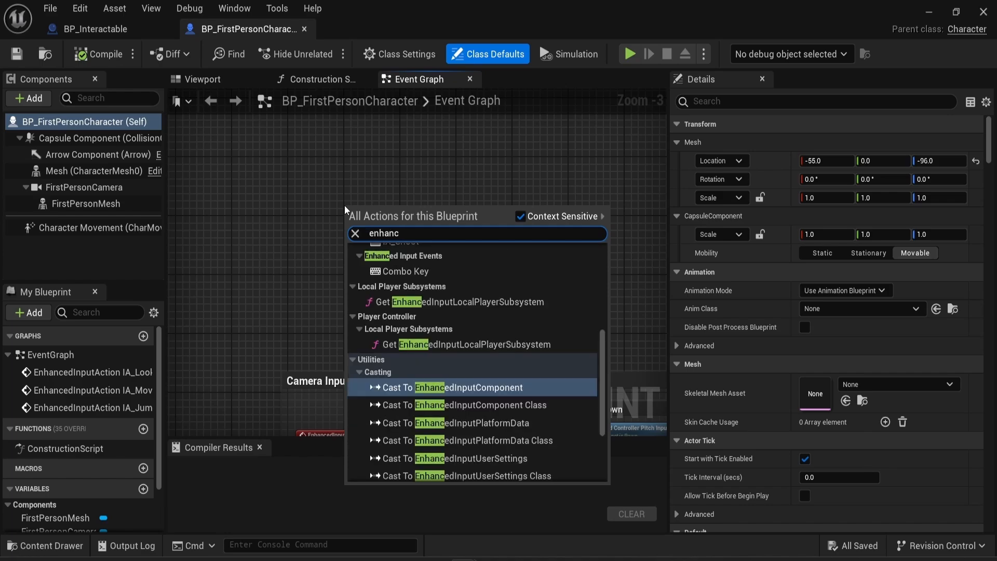
text(ed actio)
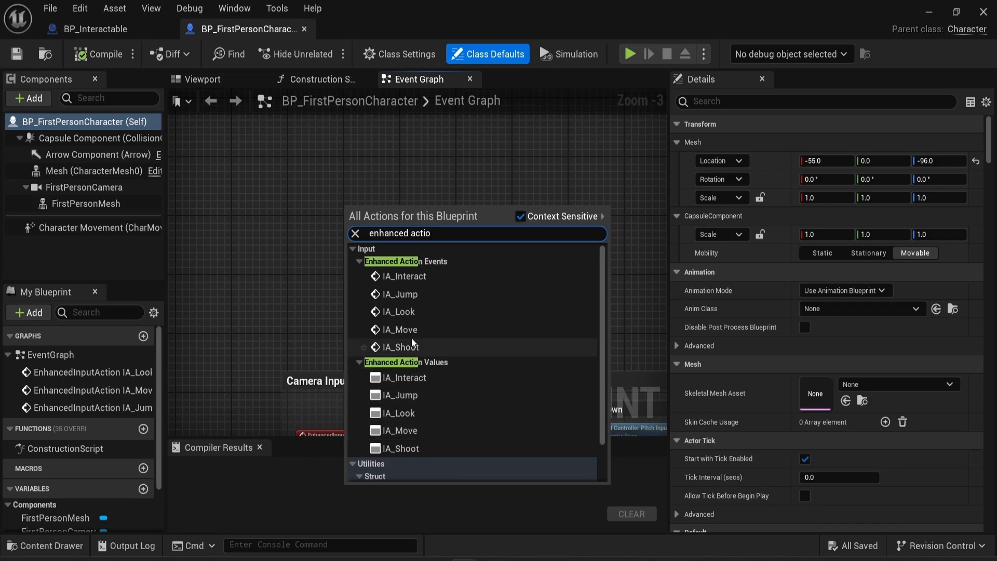
click(404, 276)
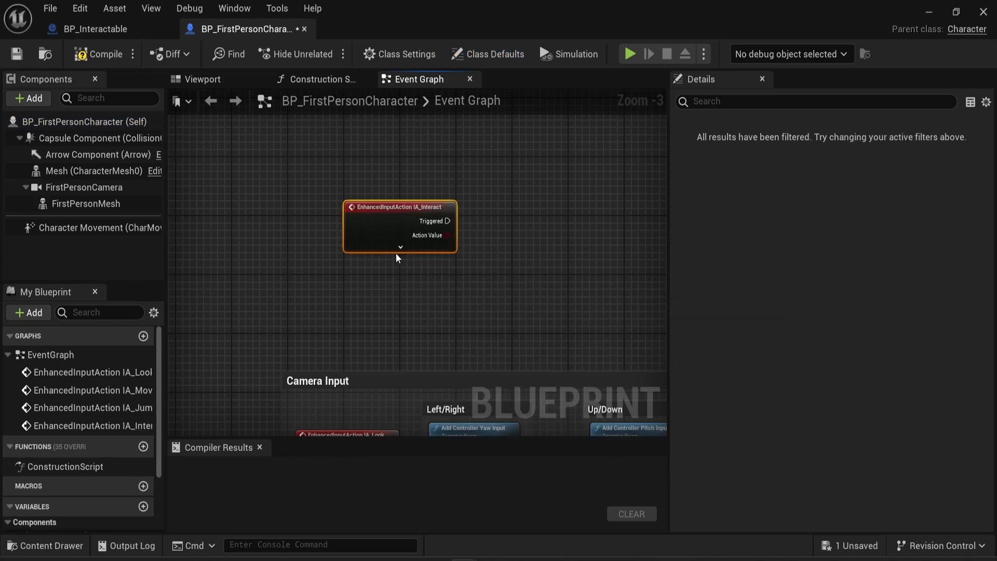
Add a For Each Loop with Break node from the Triggered output of IA_Interact and align it with the event
right_drag(428, 304, 389, 334)
drag(345, 241, 317, 240)
drag(378, 250, 441, 251)
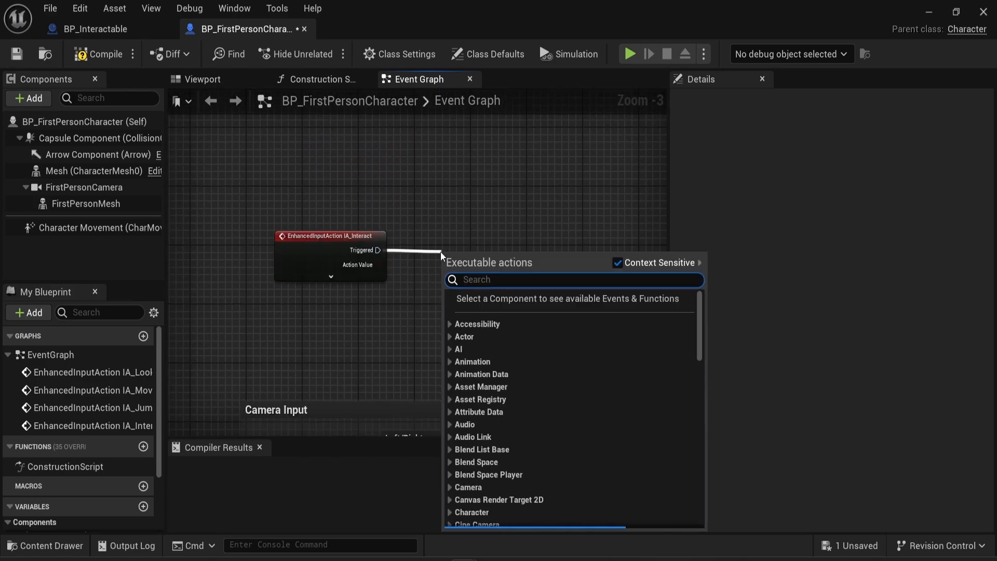
text(for)
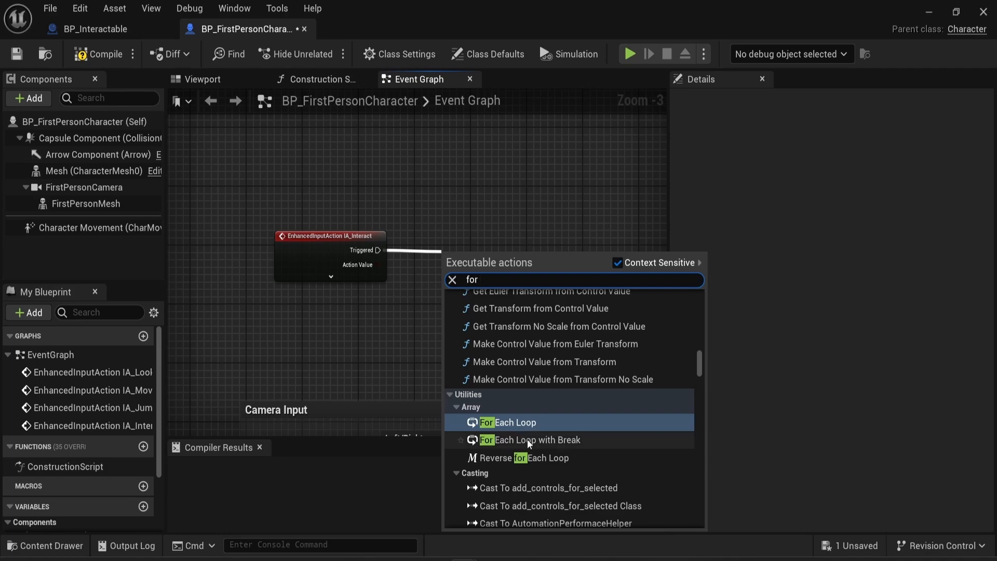
click(528, 439)
drag(480, 257, 501, 243)
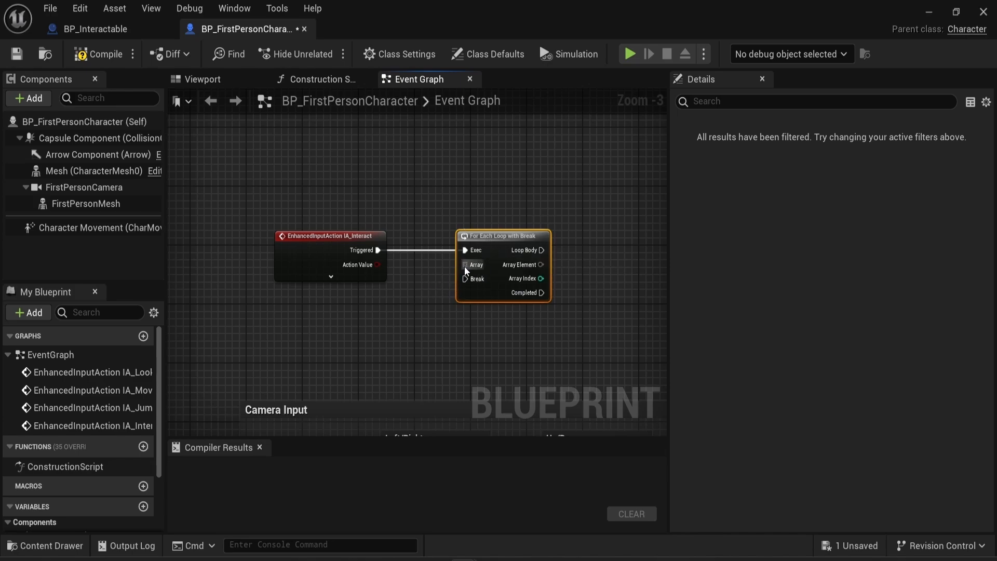
Feed the loop's Array input from a new Get Overlapping Actors node and place it below the IA_Interact event
scroll(468, 268, up, 1)
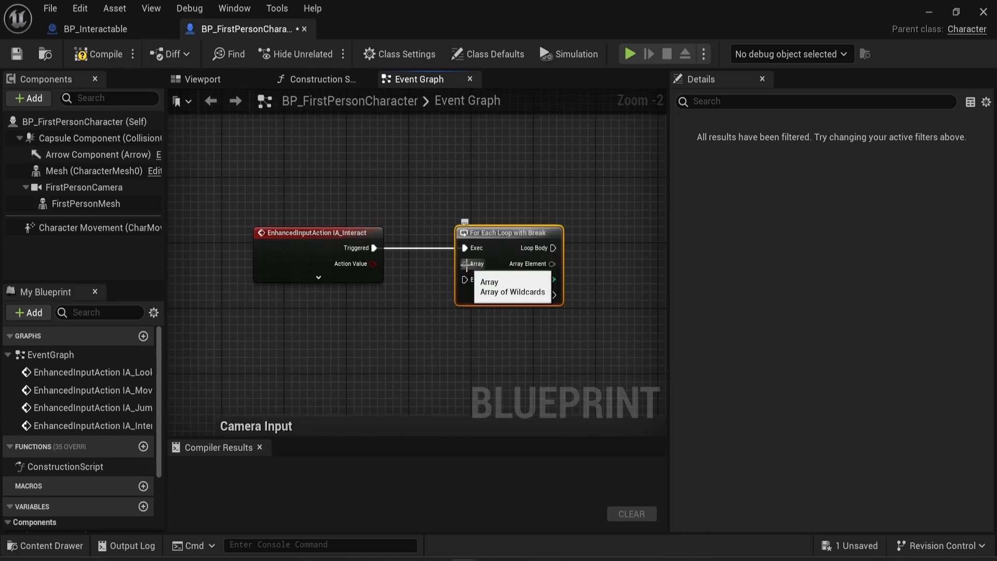
click(453, 276)
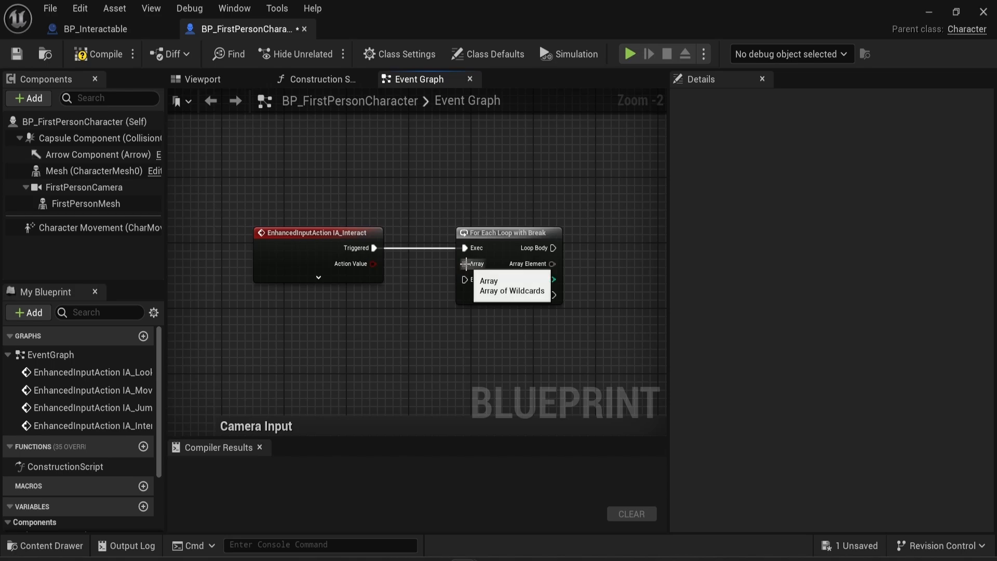
drag(464, 263, 403, 310)
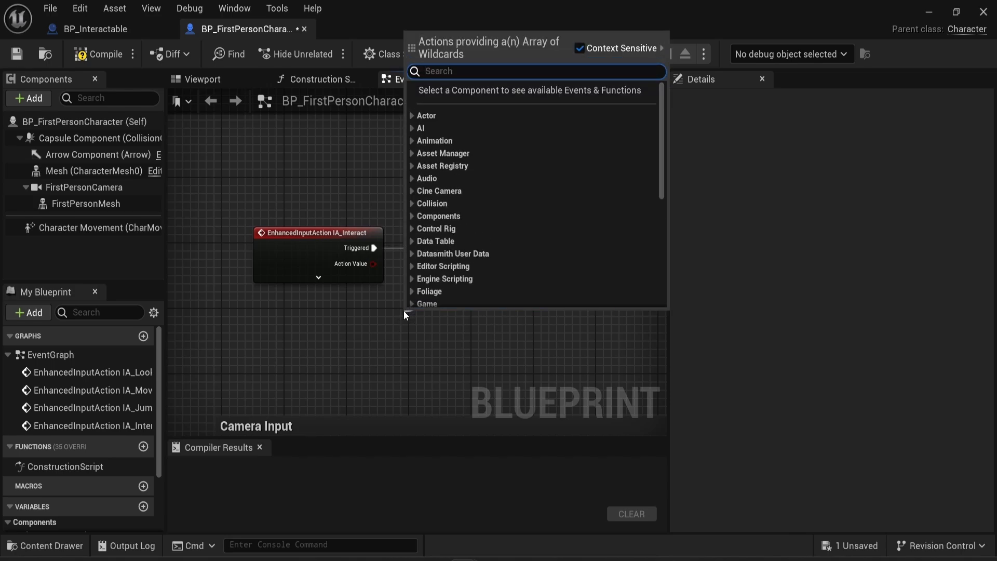
text(get)
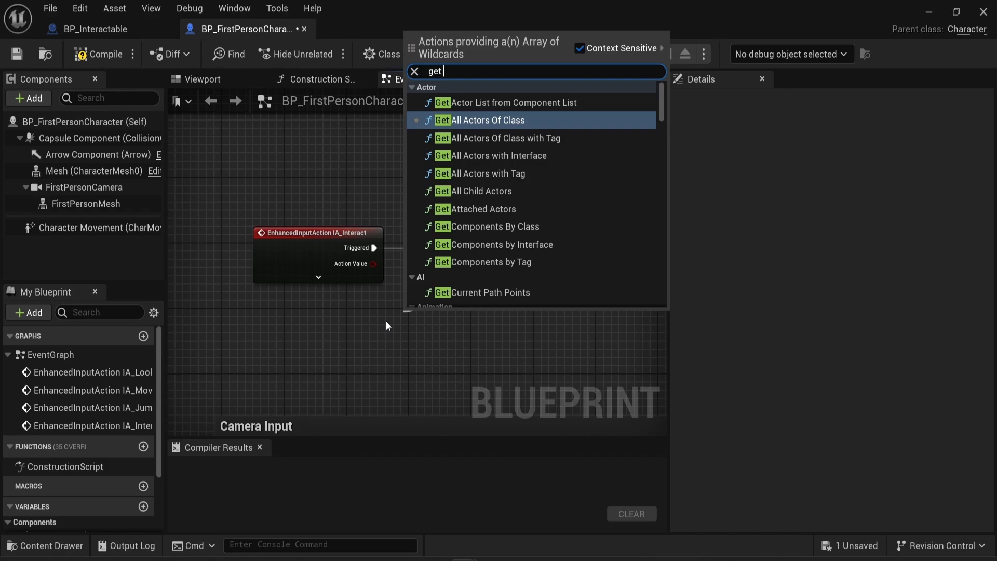
text( over)
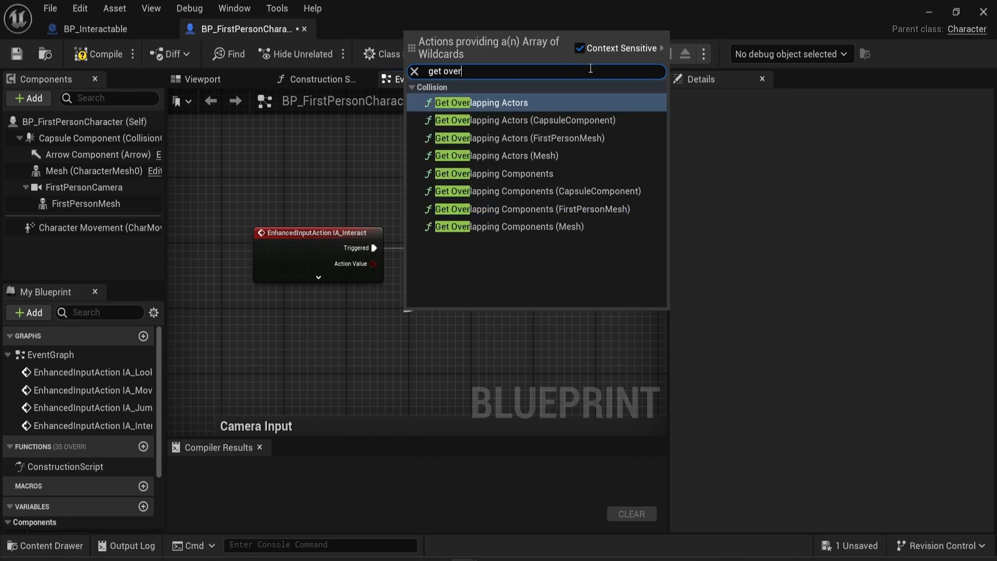
click(582, 100)
drag(429, 319, 276, 311)
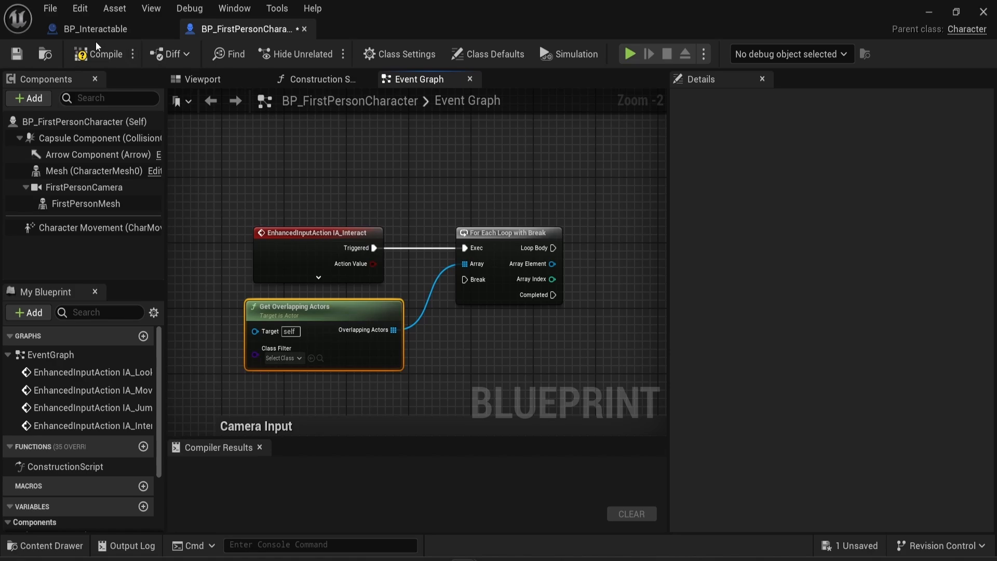
Review the Interaction bounds in BP_Interactable's viewport and set the Class Filter of Get Overlapping Actors to BP_Interactable
click(77, 27)
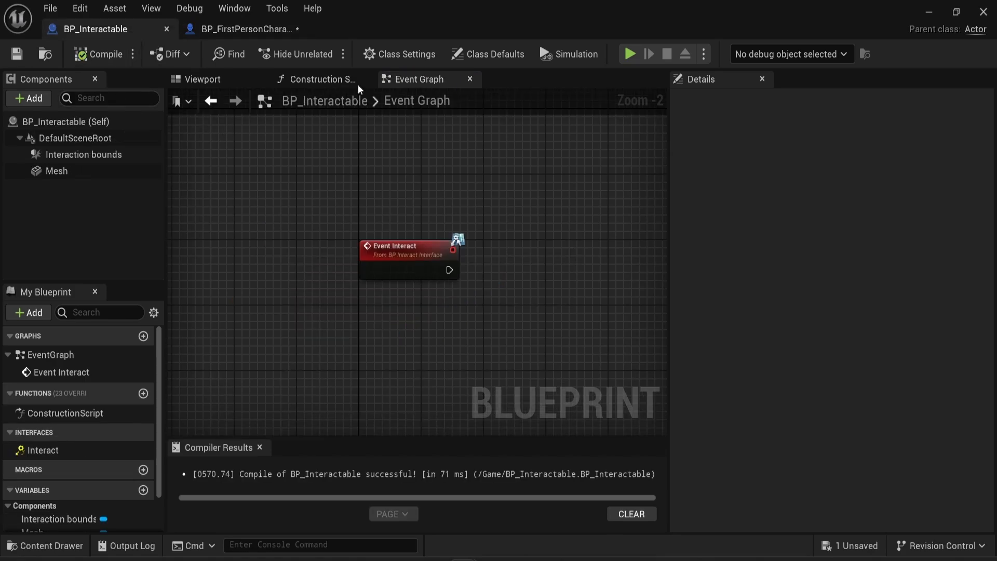
click(201, 81)
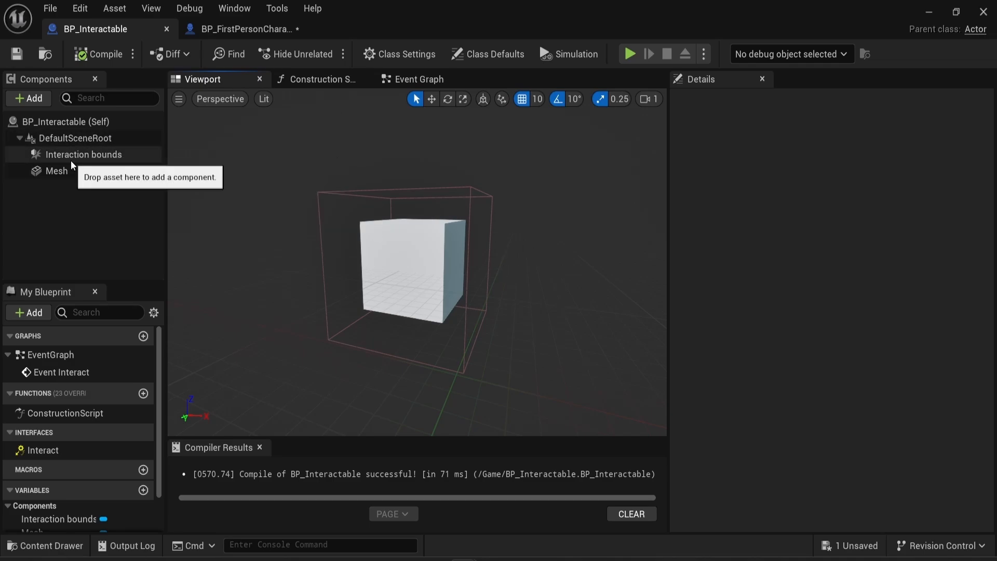
click(261, 35)
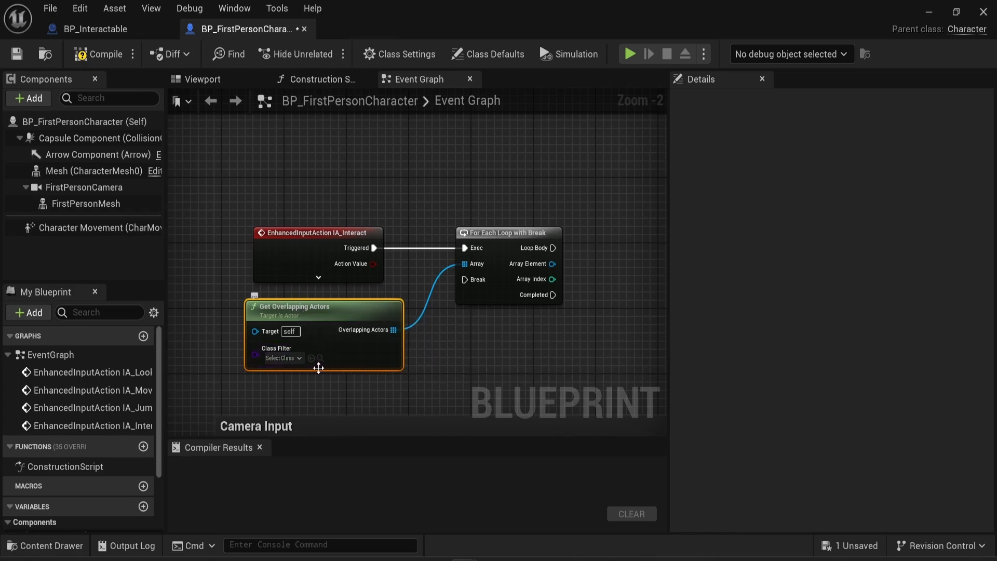
click(286, 358)
text(BP_)
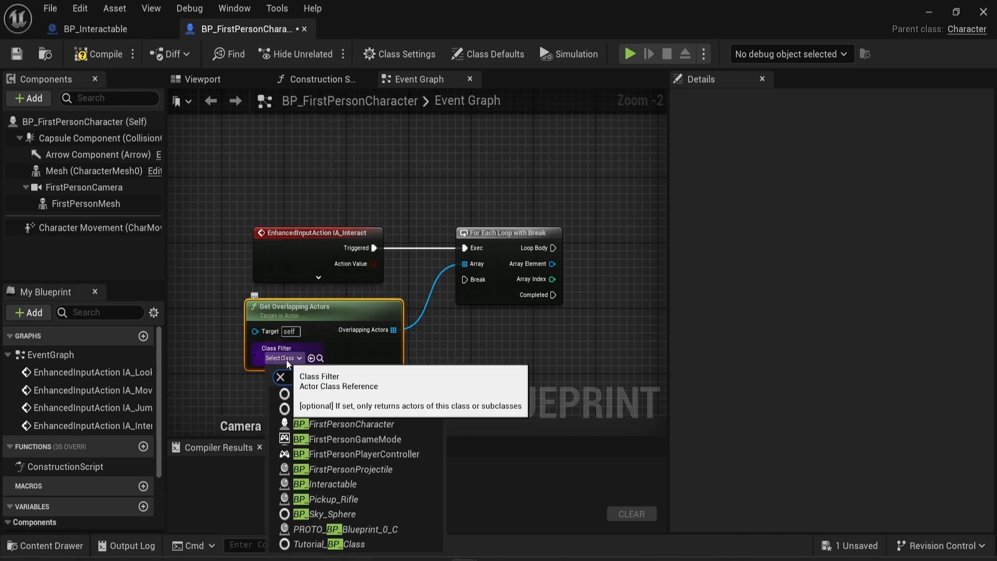
text(in)
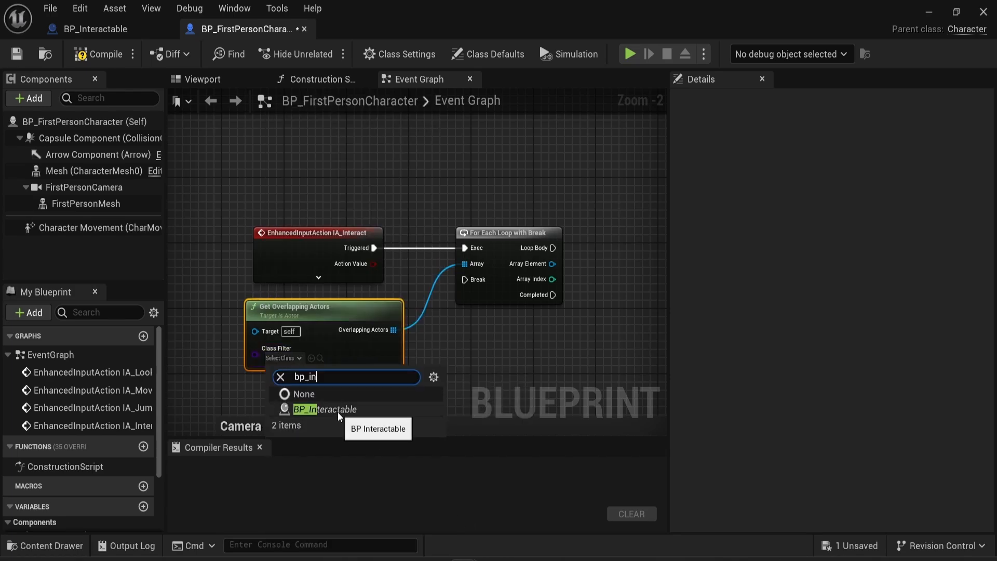
click(338, 410)
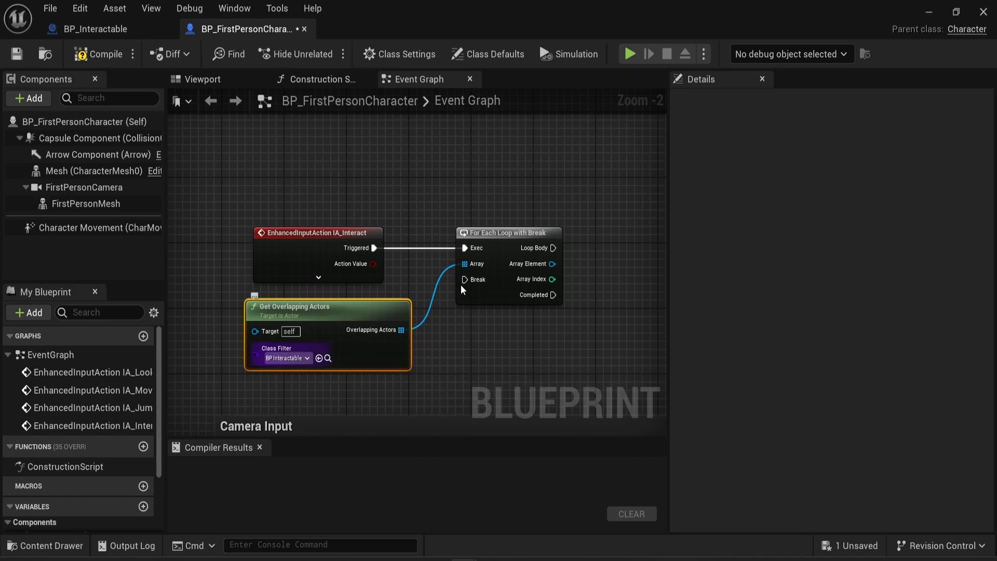
Add a Branch node from the loop's Loop Body output and align it with the loop
right_drag(542, 332, 415, 329)
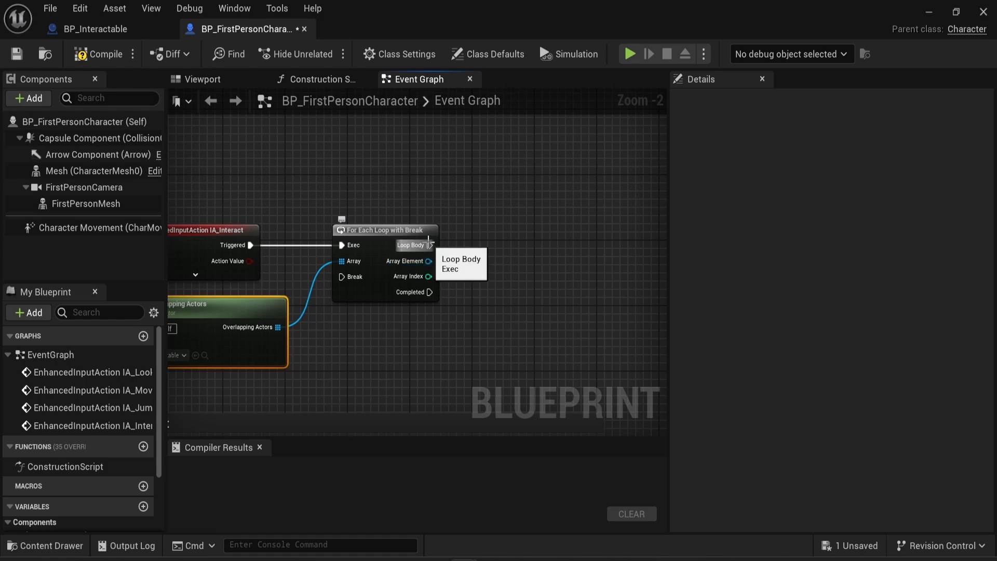
drag(429, 244, 510, 248)
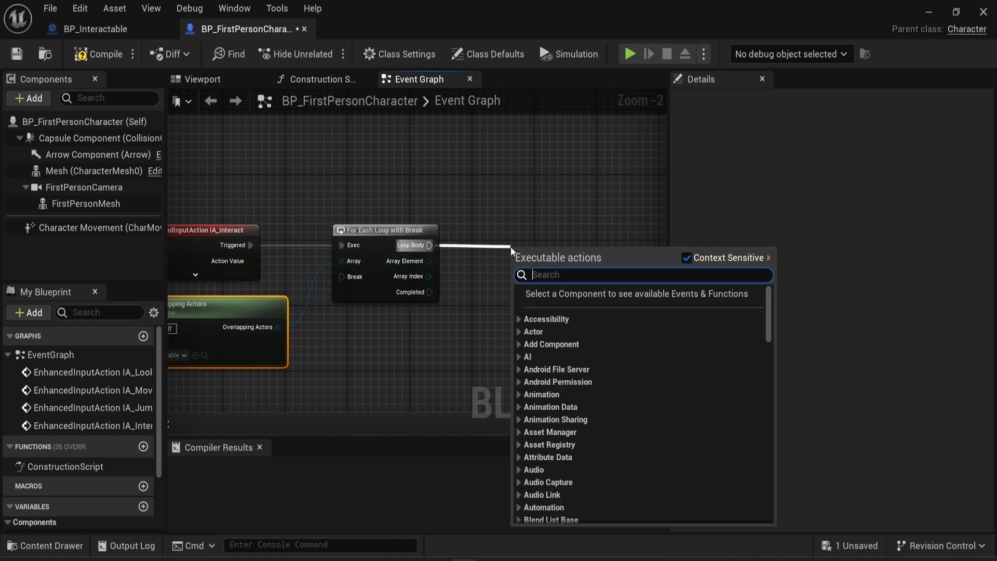
text(branch)
key(Return)
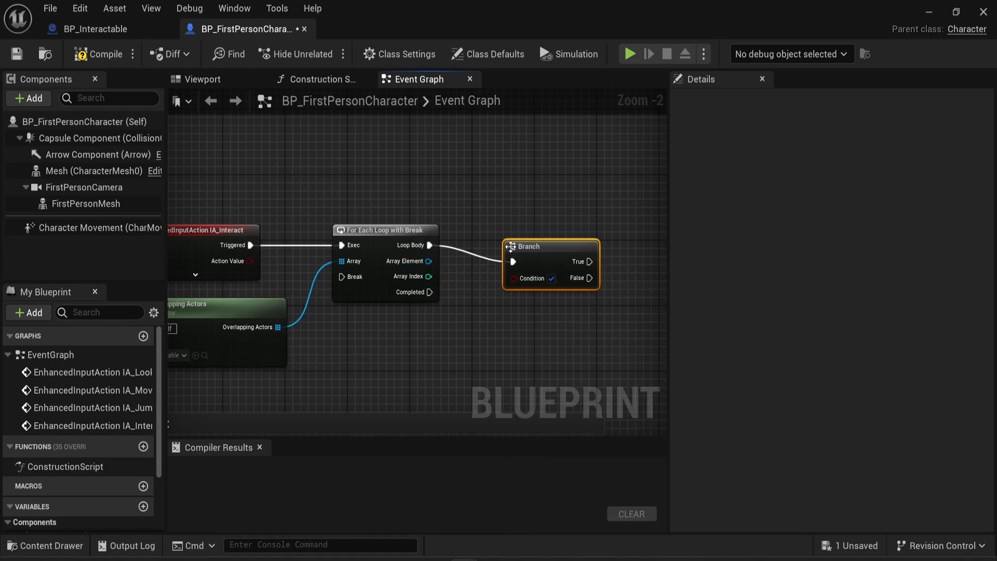
drag(511, 246, 520, 230)
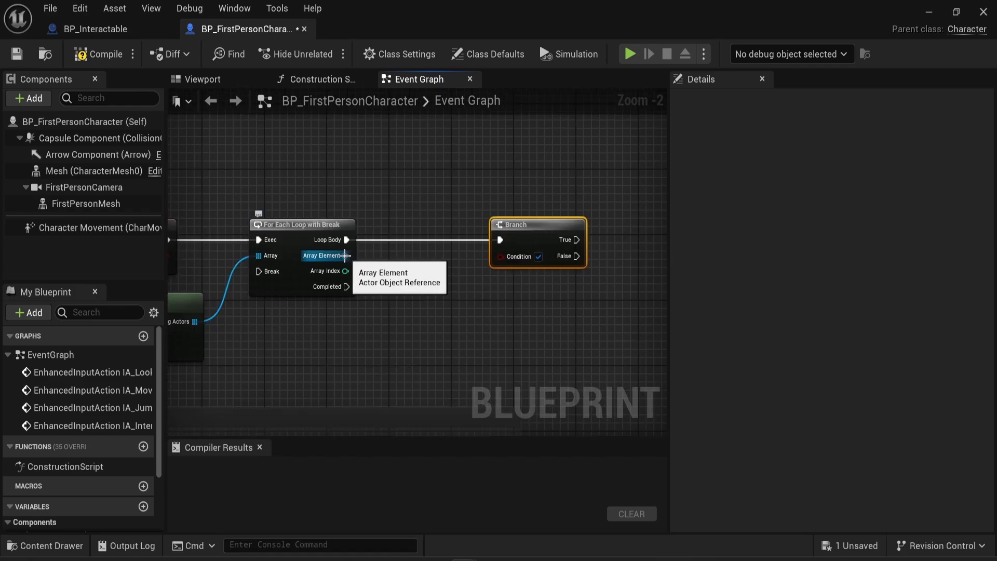
Add a Does Implement Interface node that tests the loop's Array Element
drag(345, 255, 423, 296)
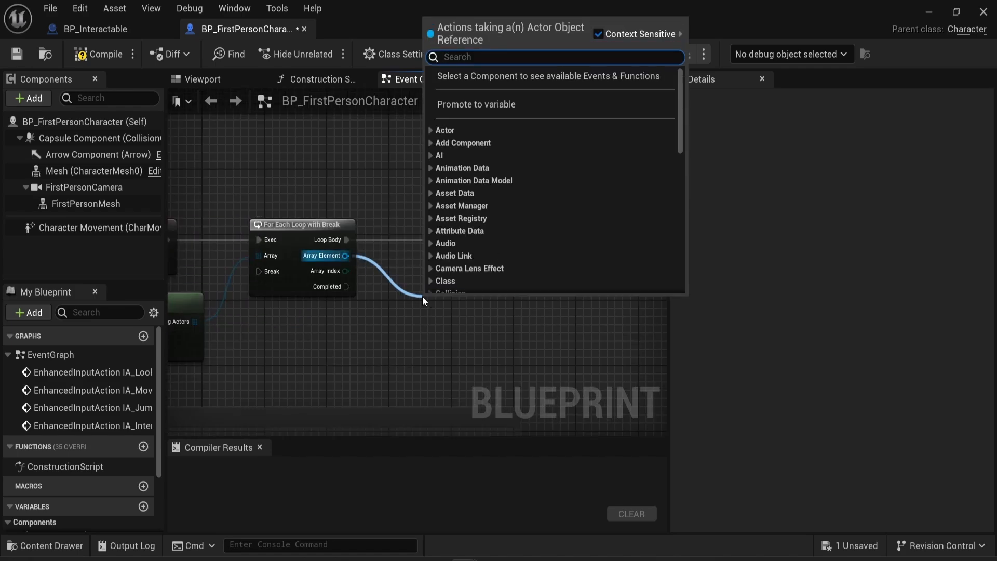
text(does i)
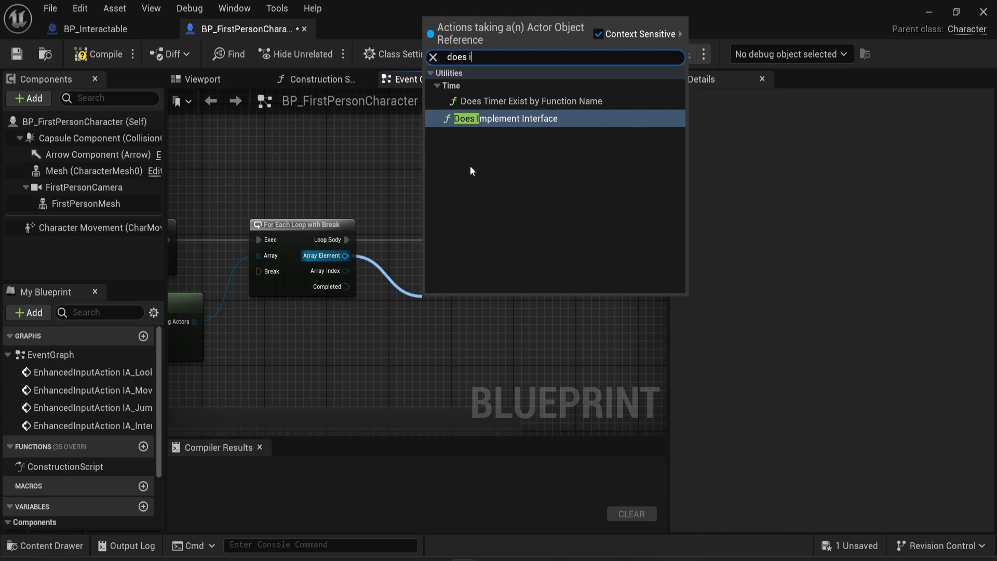
click(481, 119)
Set the Interface of the Does Implement Interface node to BP_Interact_interface
right_drag(317, 310, 381, 292)
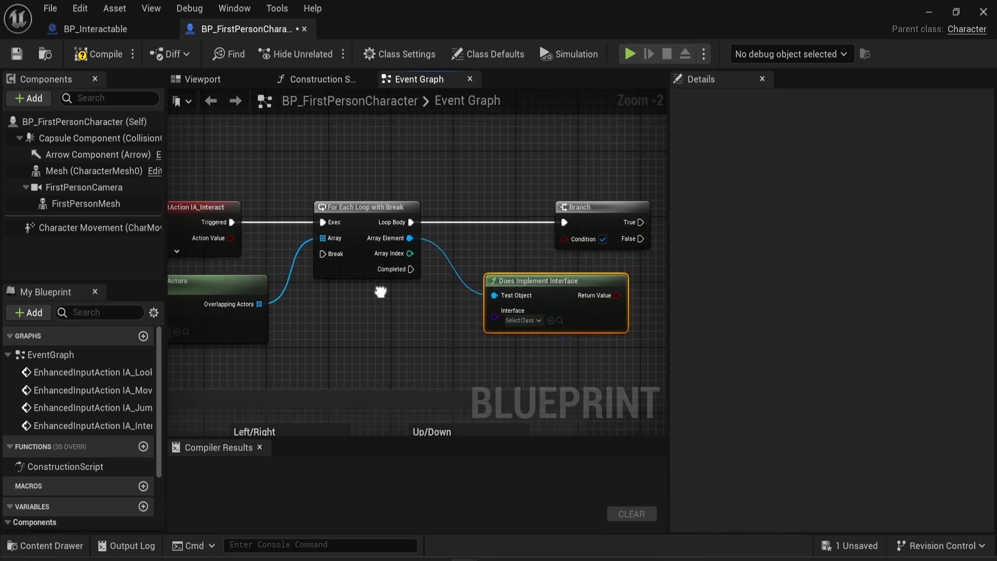
right_drag(322, 289, 401, 315)
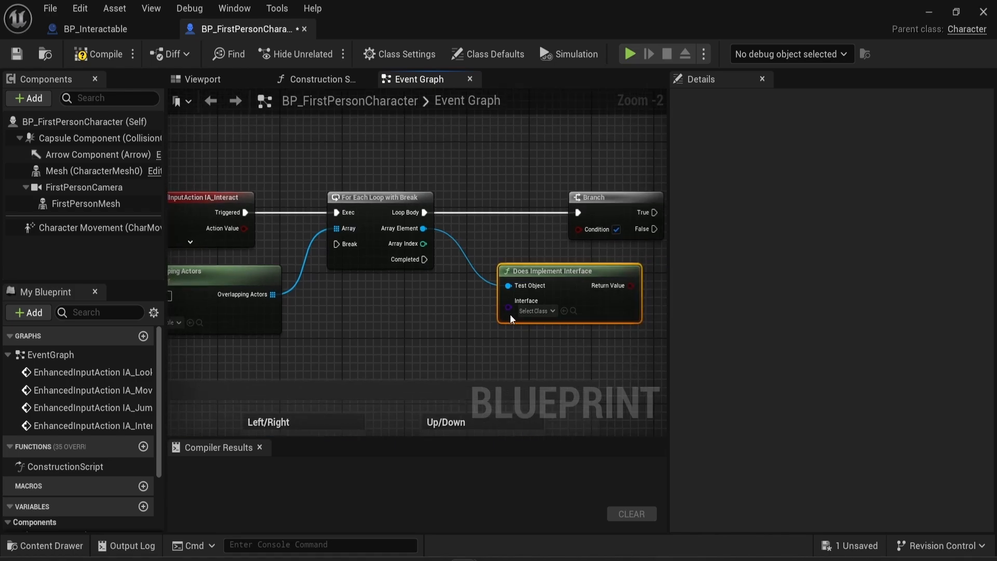
click(538, 311)
text(bp_i)
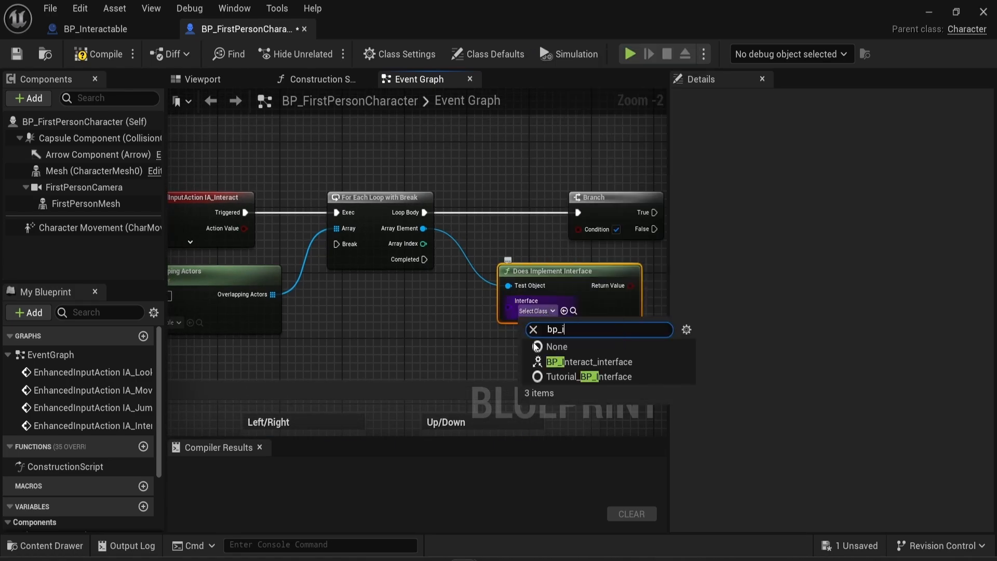
click(579, 363)
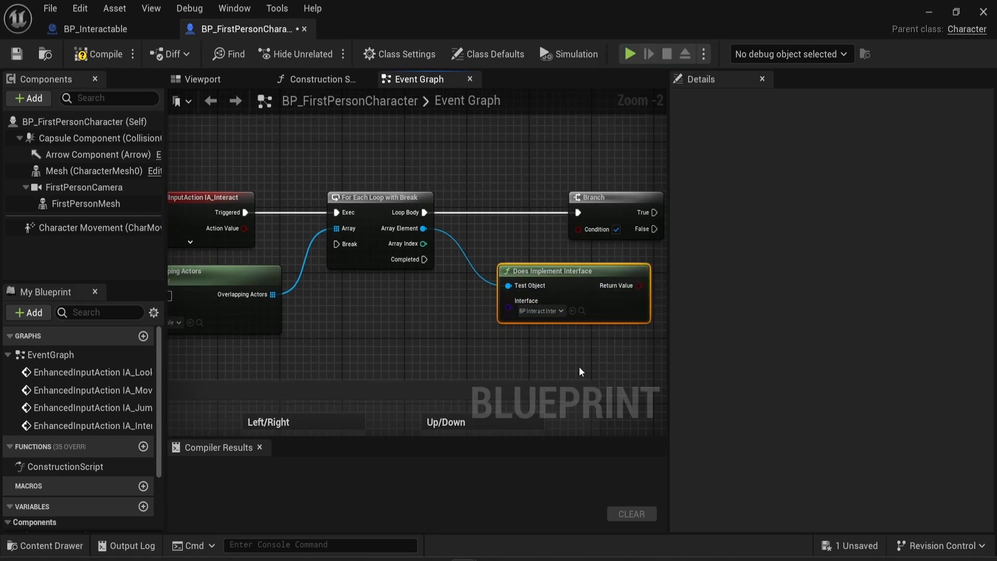
Connect Does Implement Interface's Return Value to the Branch Condition and move the Branch node farther from the loop
right_drag(430, 314, 349, 329)
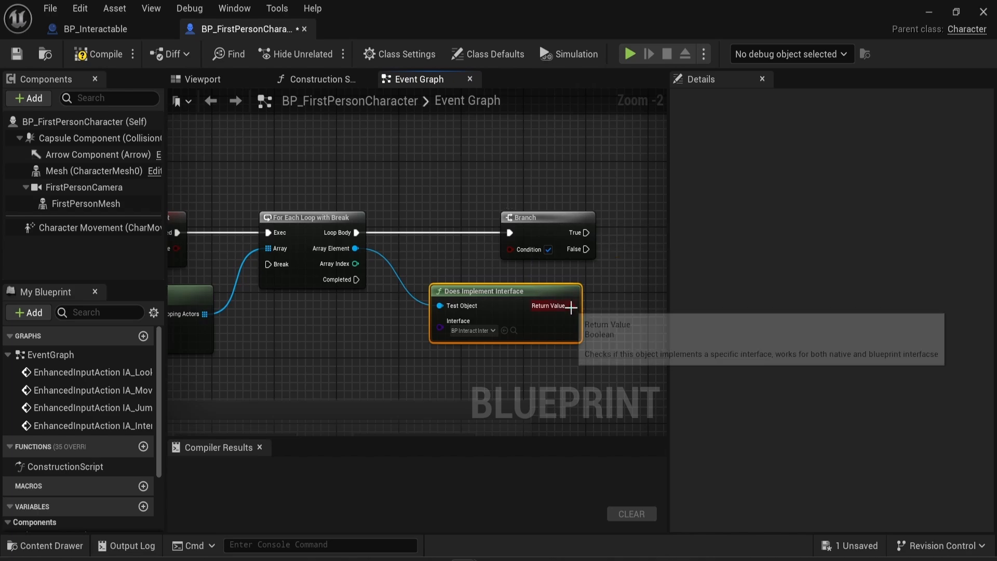
drag(571, 306, 511, 258)
right_drag(512, 258, 396, 213)
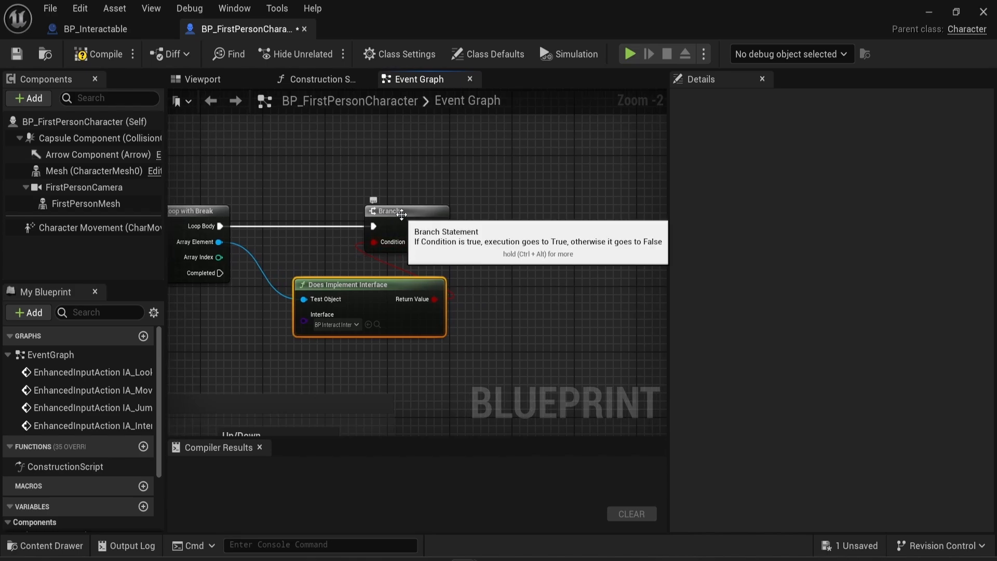
drag(397, 213, 502, 217)
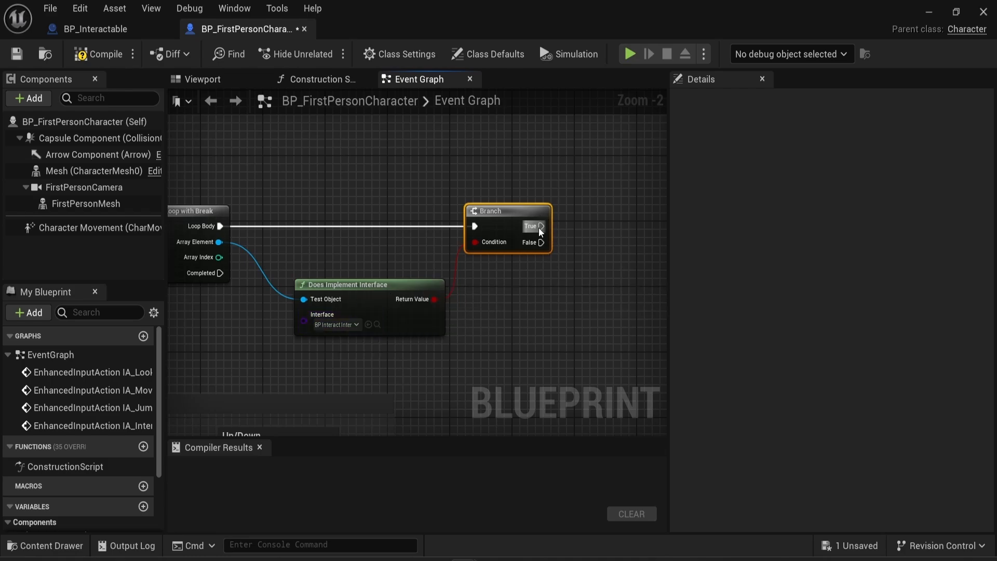
Add a Print String node to the Branch's True output with the text "Interaction"
drag(359, 225, 418, 229)
click(465, 244)
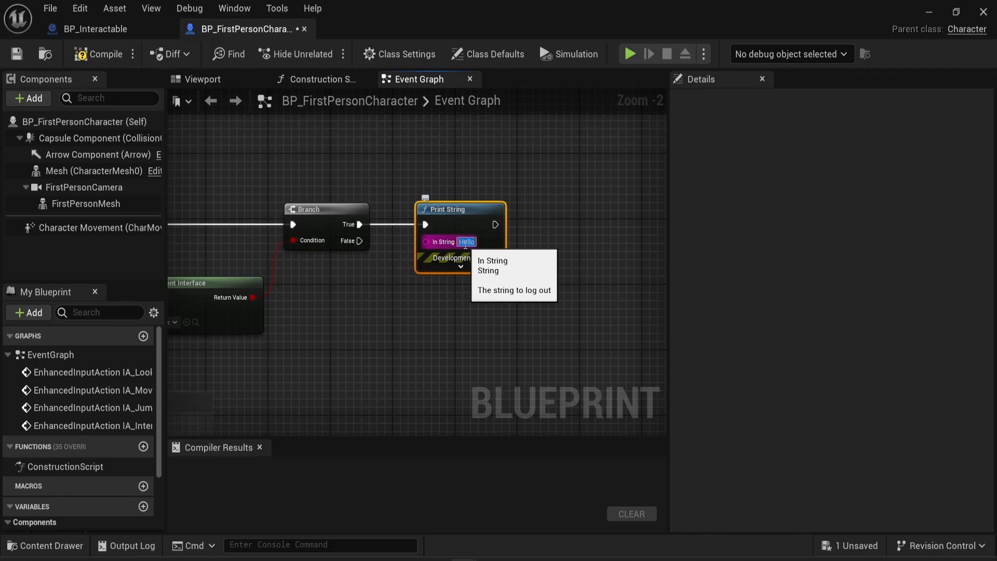
text(Interaction)
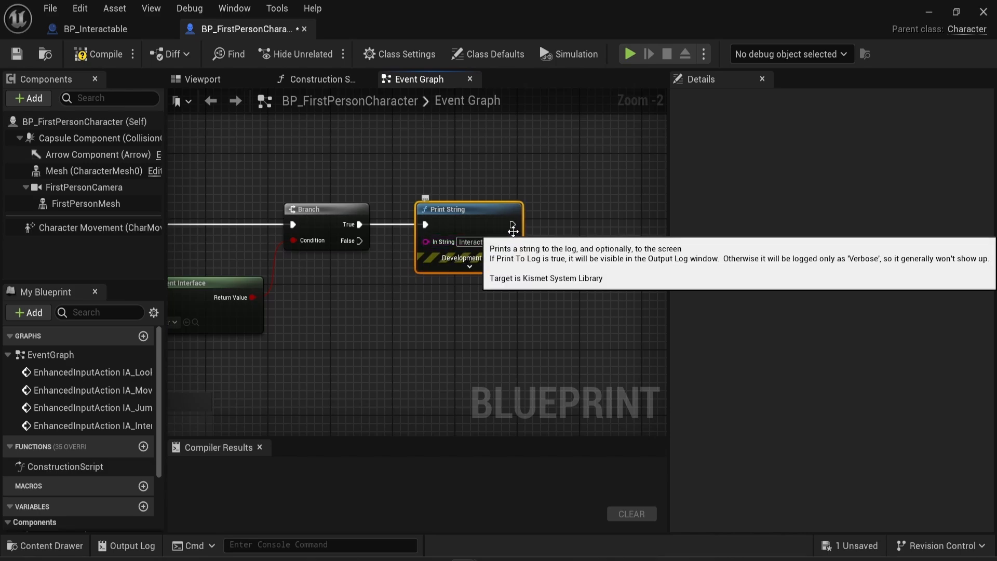
Connect Print String's output to the loop's Break input and add a reroute node that carries the wire below the other nodes
drag(512, 224, 348, 263)
scroll(497, 268, down, 1)
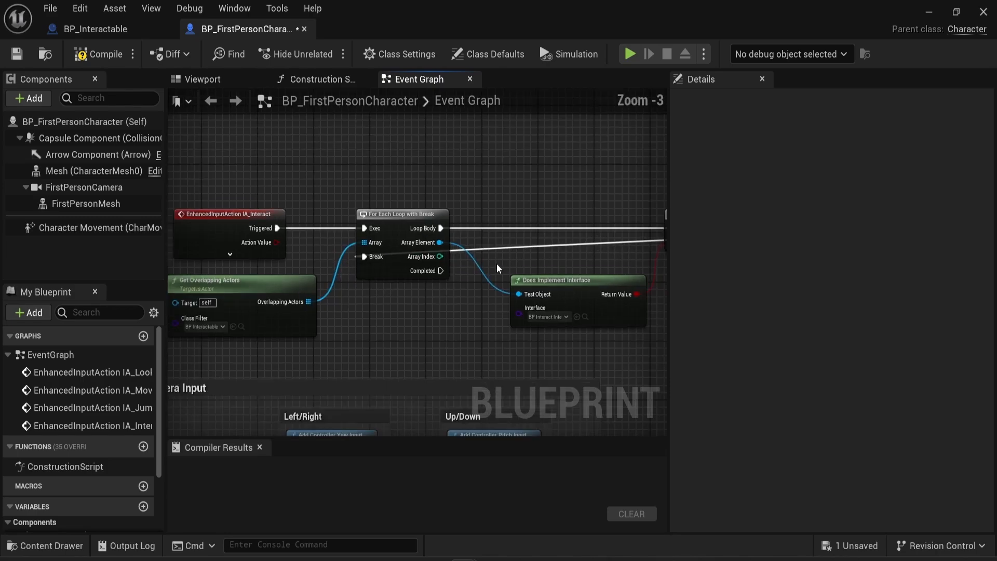
double_click(534, 244)
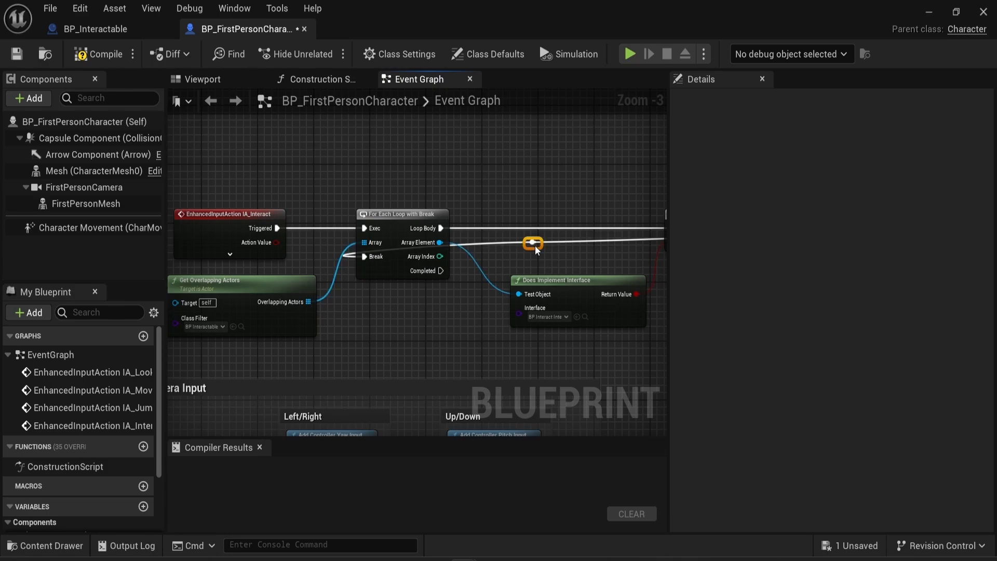
right_drag(568, 276, 499, 259)
drag(480, 237, 391, 343)
right_drag(391, 343, 329, 325)
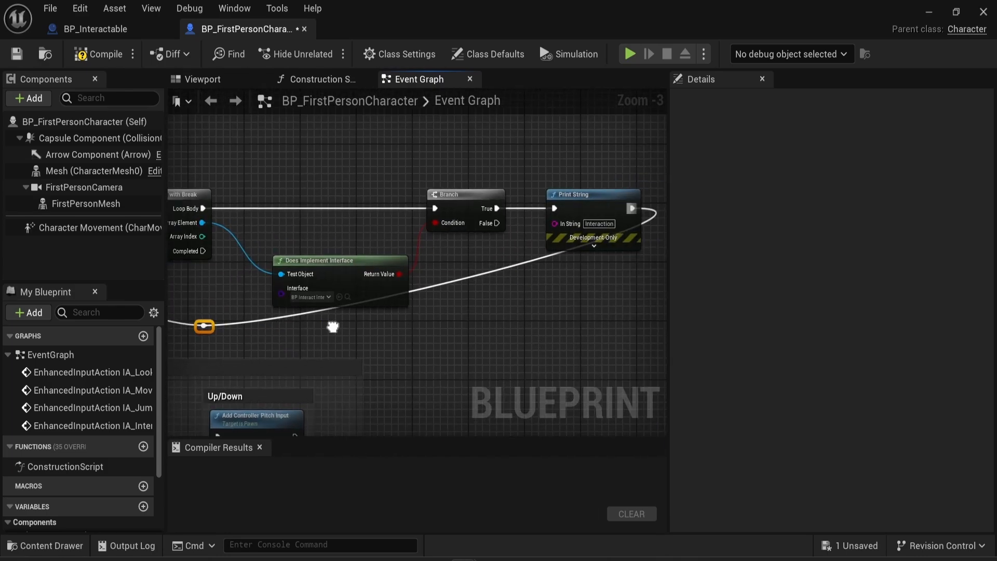
Add a second reroute node to the Break wire below Print String, level with the first, and save the blueprint
double_click(506, 261)
drag(510, 263, 625, 336)
click(541, 289)
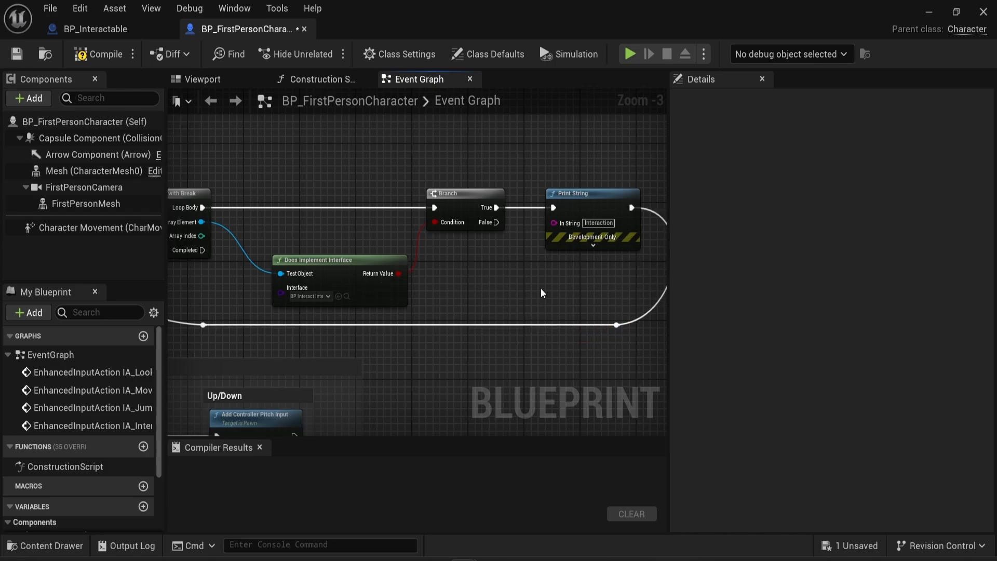
key(ctrl+s)
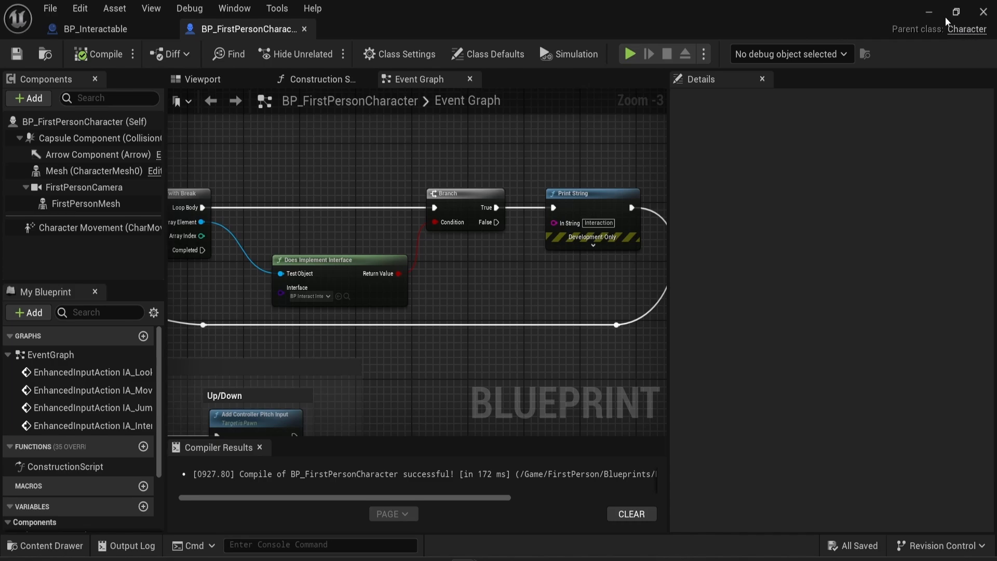
Return to FirstPersonMap and place a BP_Interactable from the Content folder on the open floor of the level
click(931, 14)
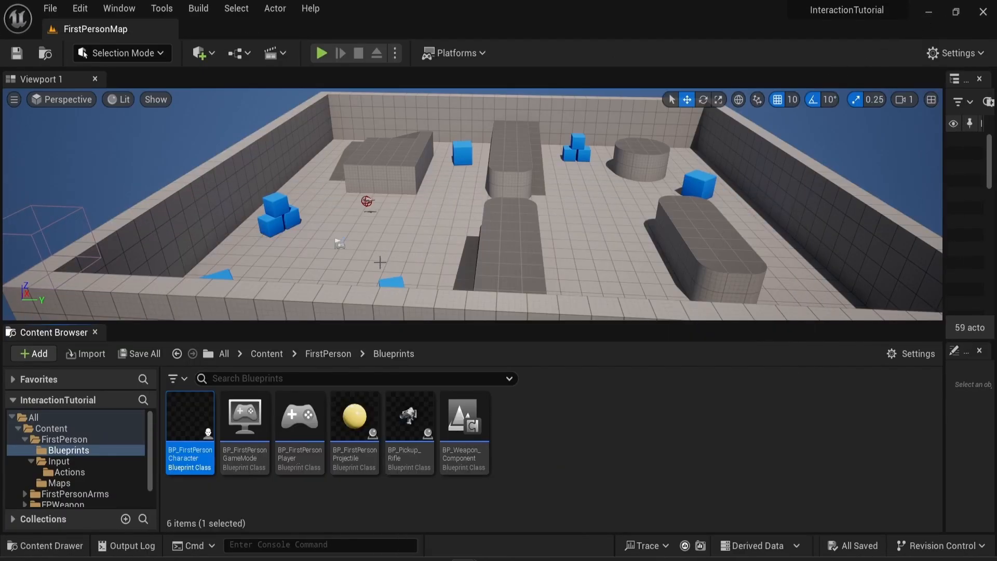
click(329, 356)
click(260, 353)
click(464, 421)
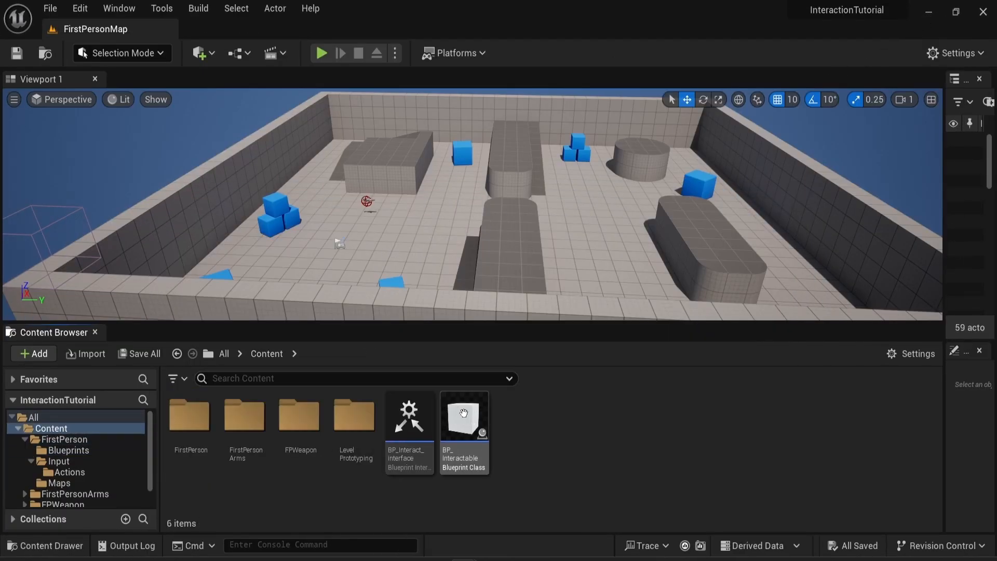
drag(429, 312, 397, 186)
scroll(409, 242, up, 3)
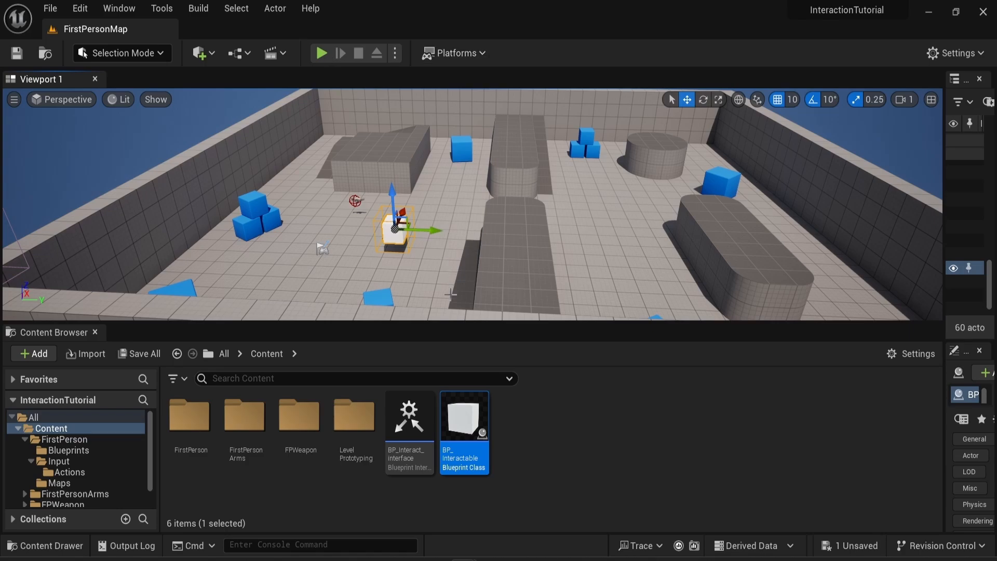
Enlarge the viewport and play-test the level, triggering the interaction close to and away from the white BP_Interactable cube
drag(427, 323, 413, 453)
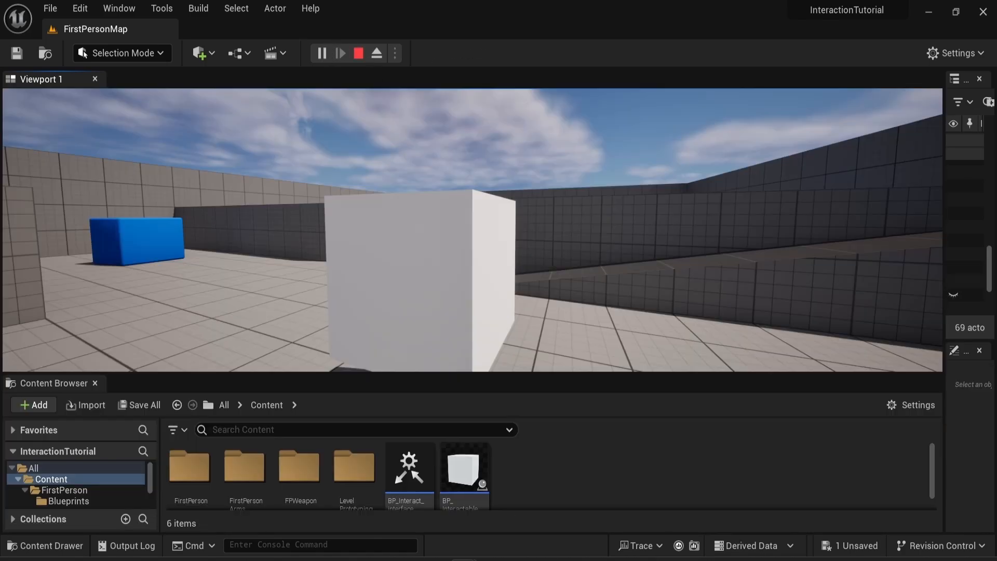
key(w)
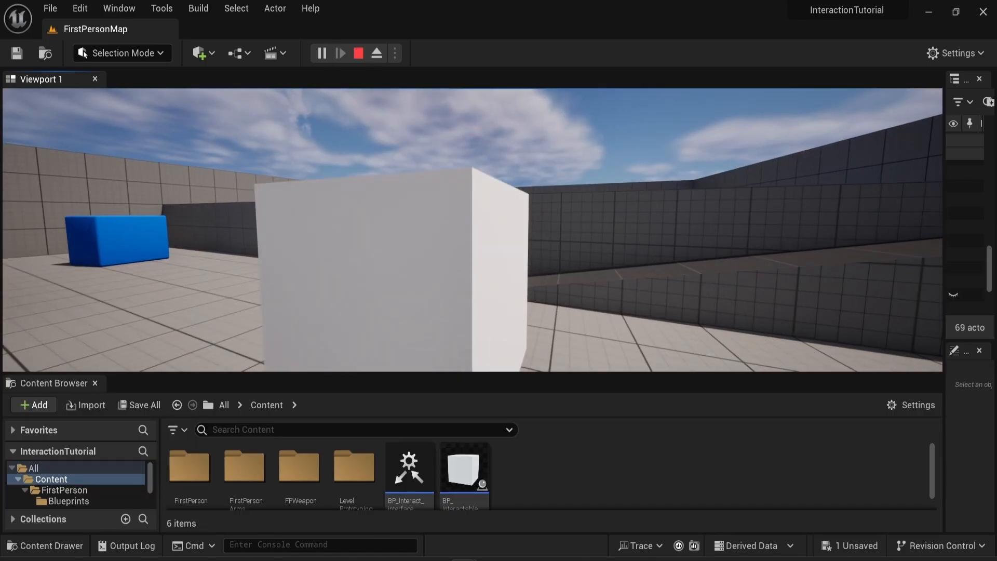
key(e)
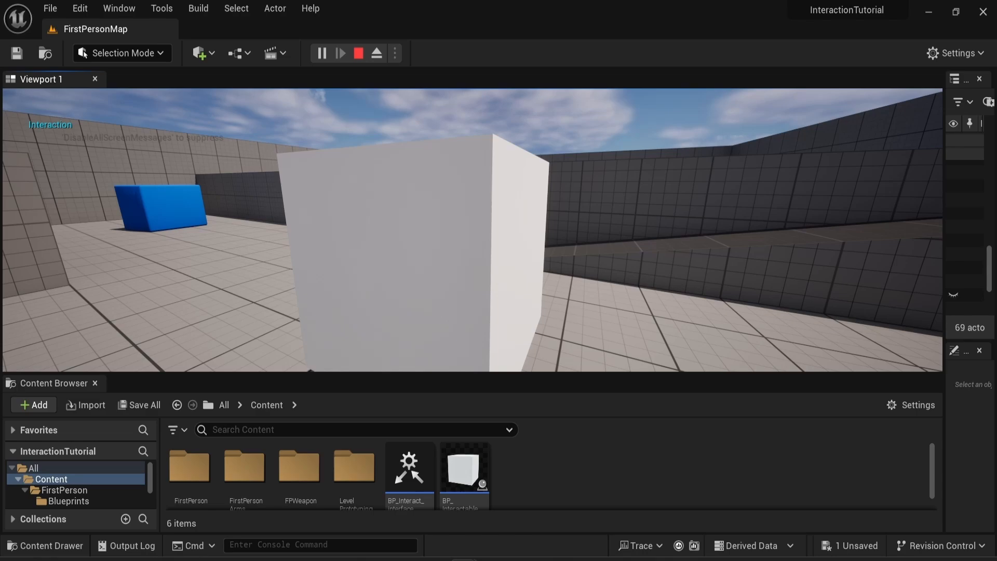
key(w)
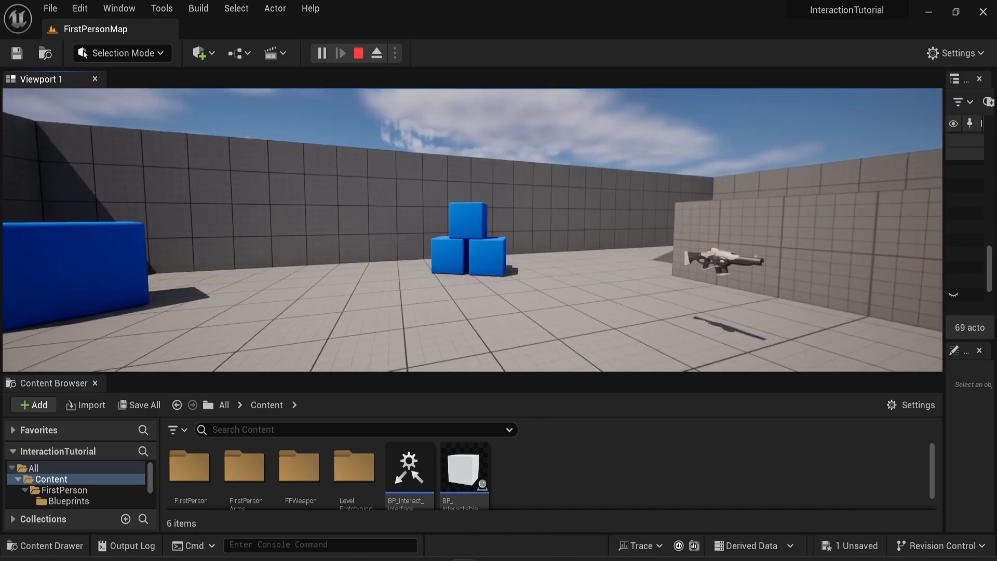
key(w)
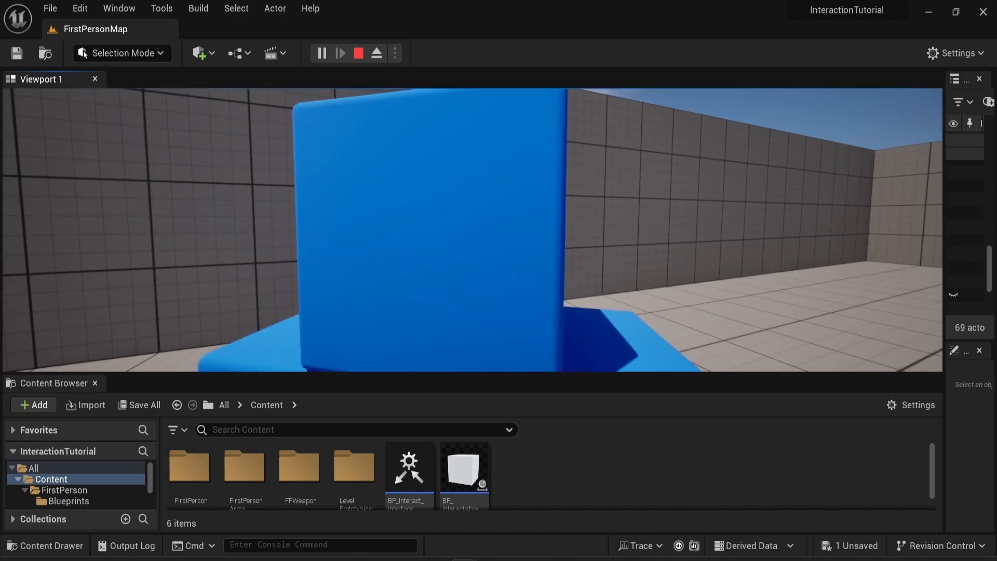
key(w)
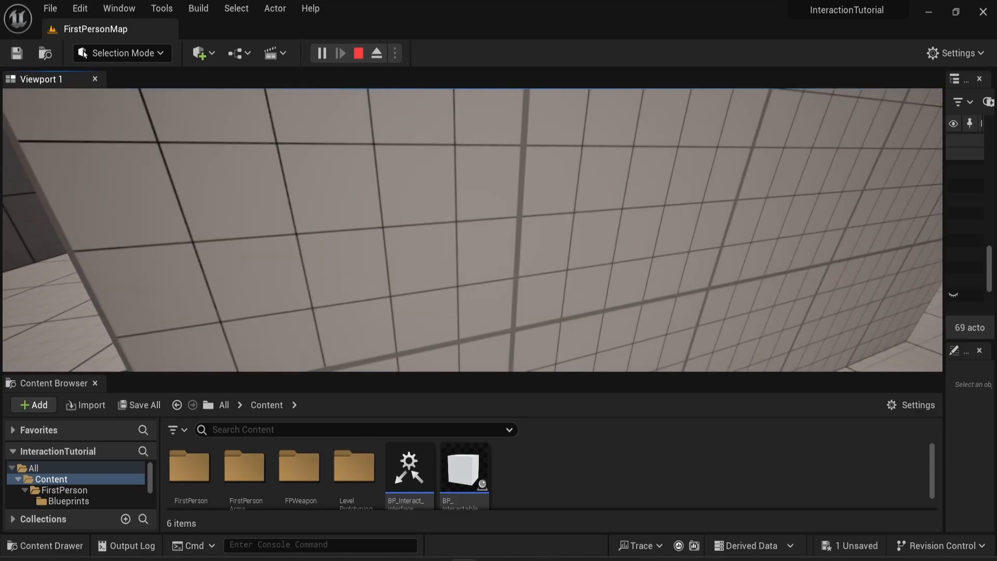
key(w)
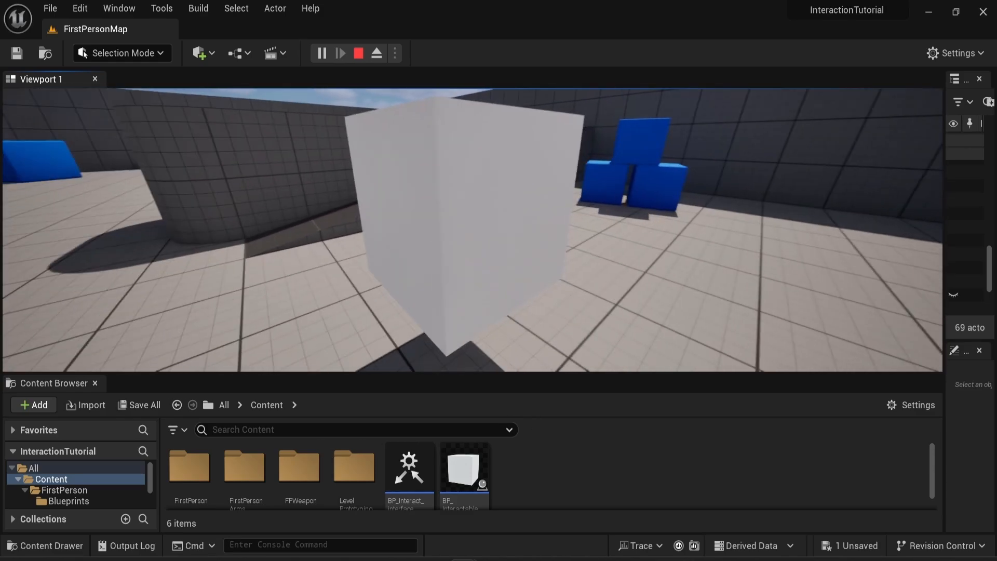
key(e)
key(s)
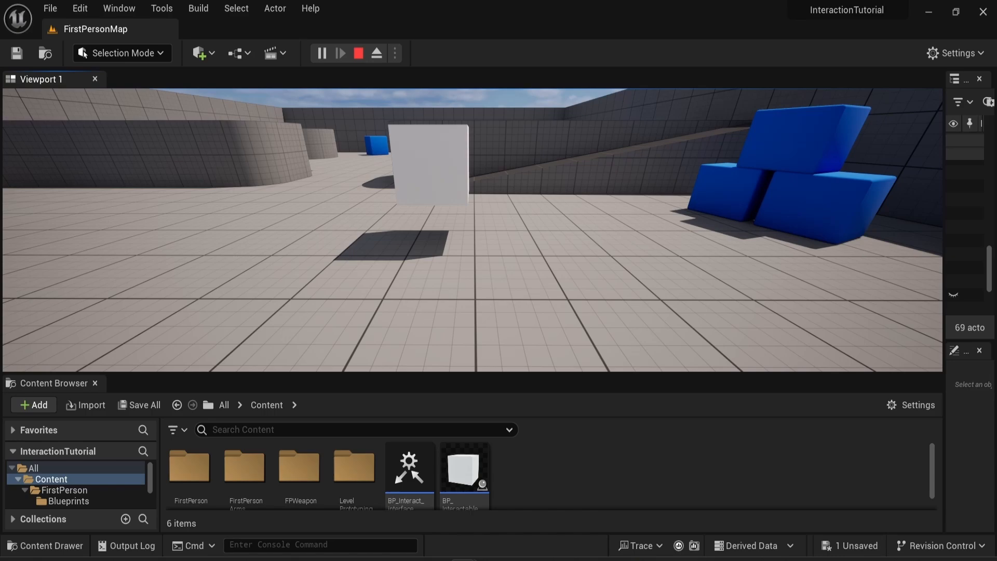
key(w)
key(e)
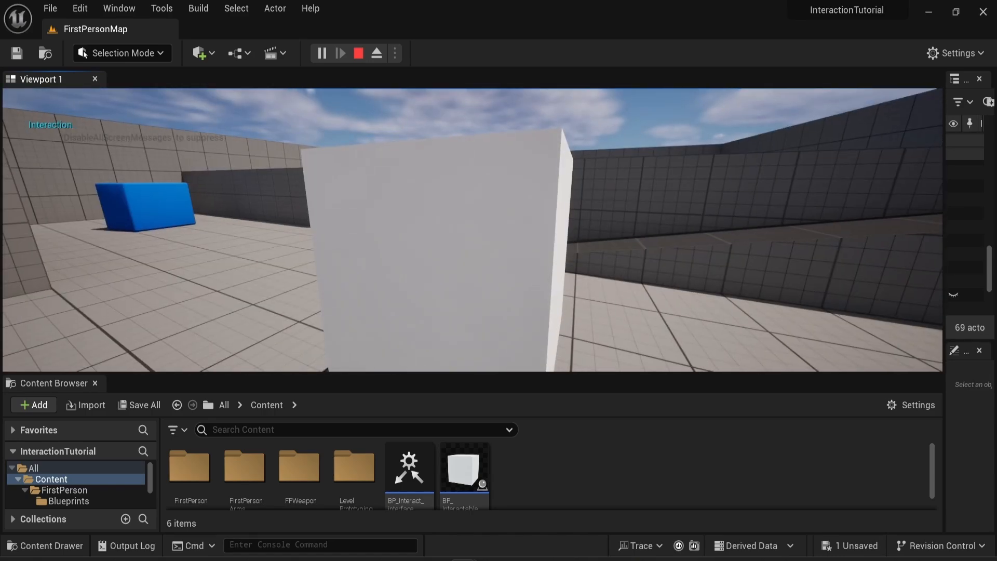
key(Escape)
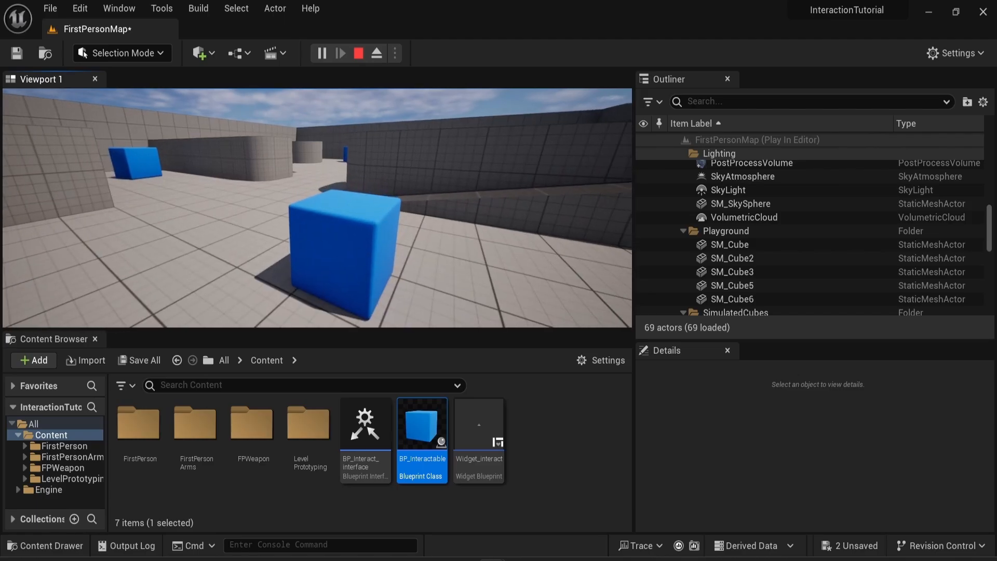
Walk up to and away from the blue cube in play mode to examine its Interact prompt
key(w)
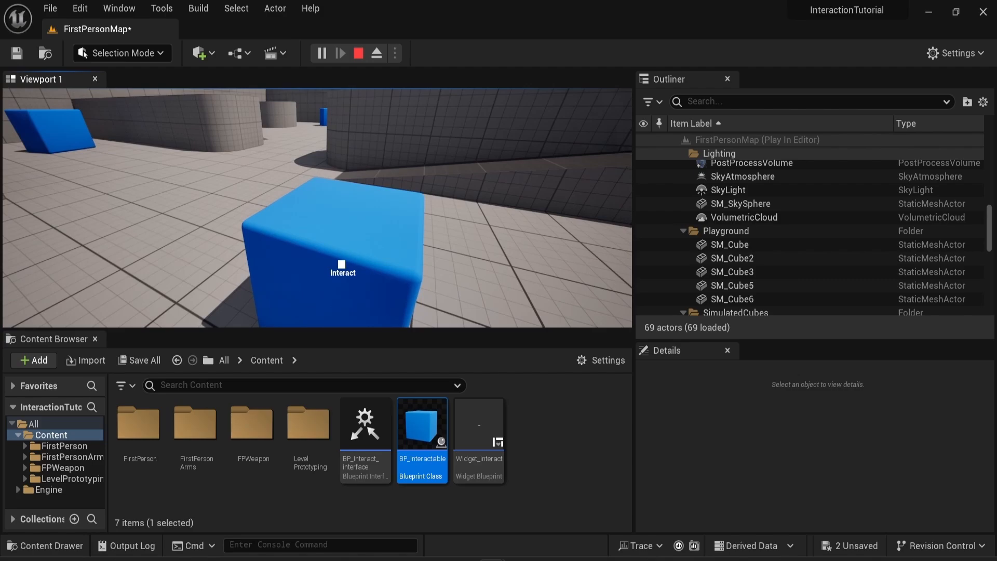
key(s)
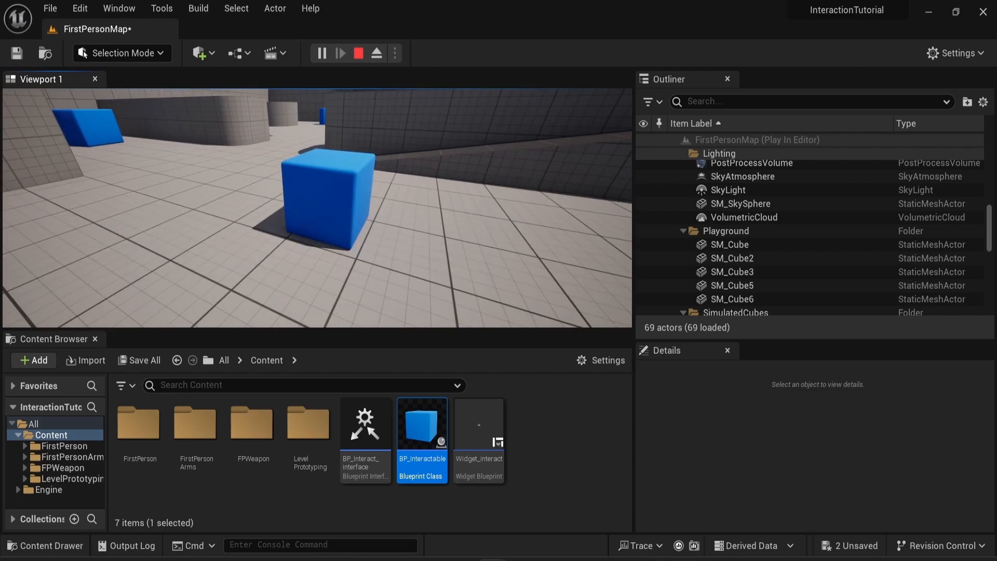
key(w)
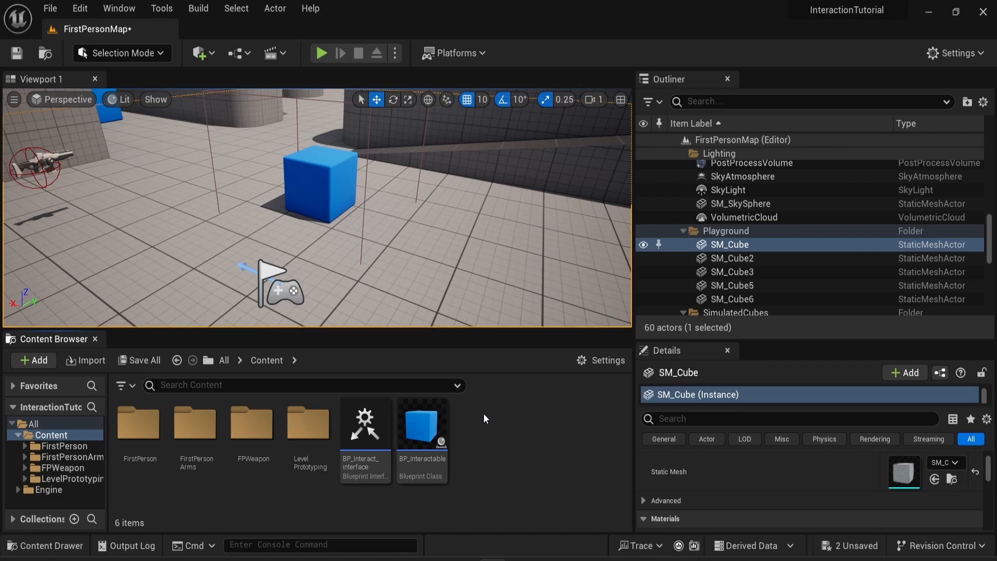
Create a Widget Blueprint with User Widget as parent class in the Content folder, name it Widget_interact, and open it
right_click(484, 413)
mouse_move(518, 440)
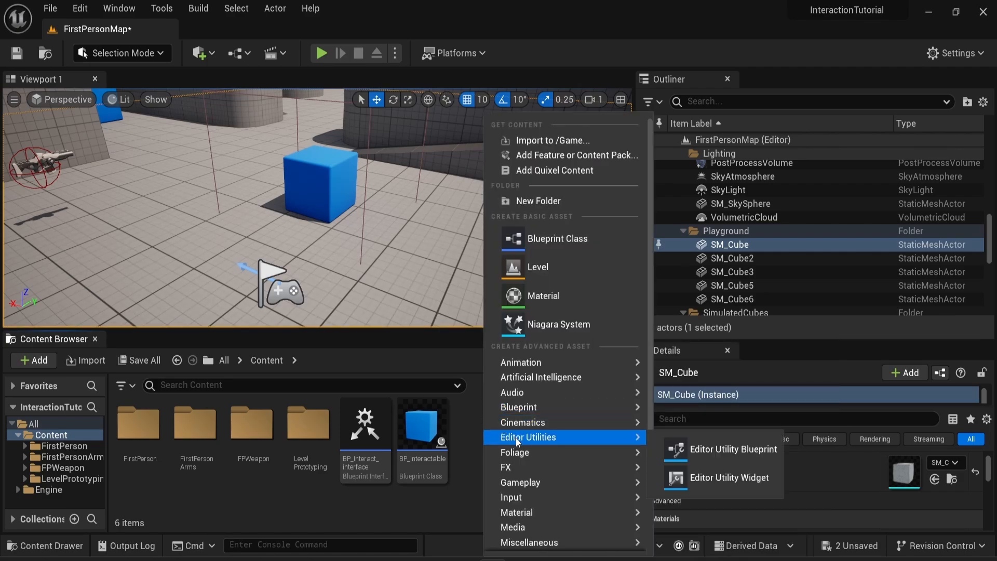
scroll(571, 478, down, 3)
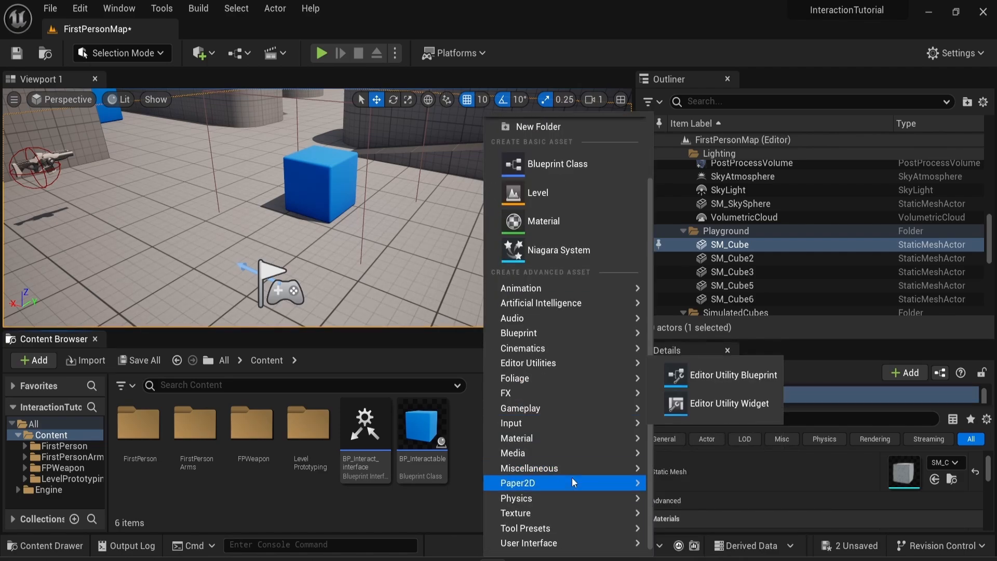
mouse_move(571, 541)
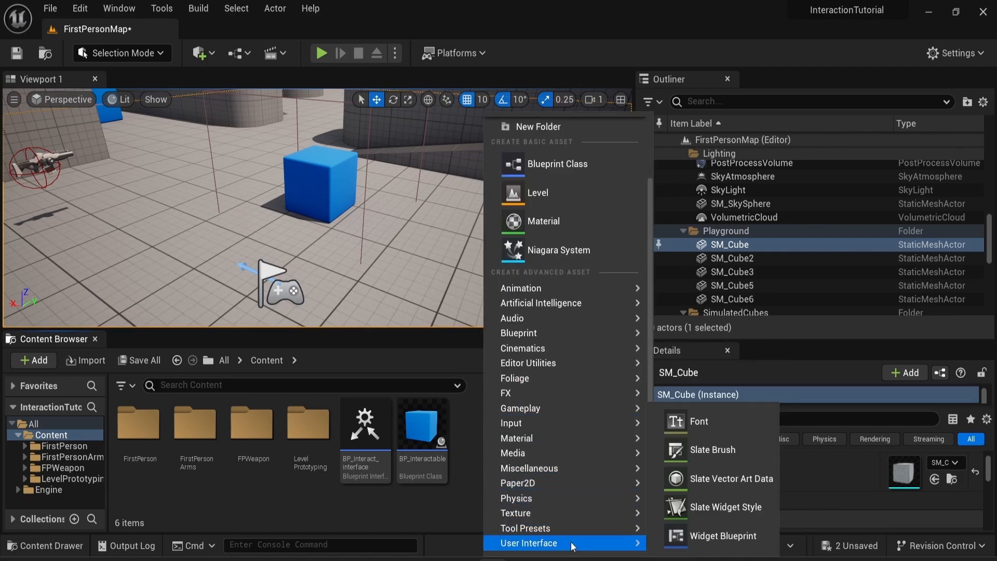
click(695, 540)
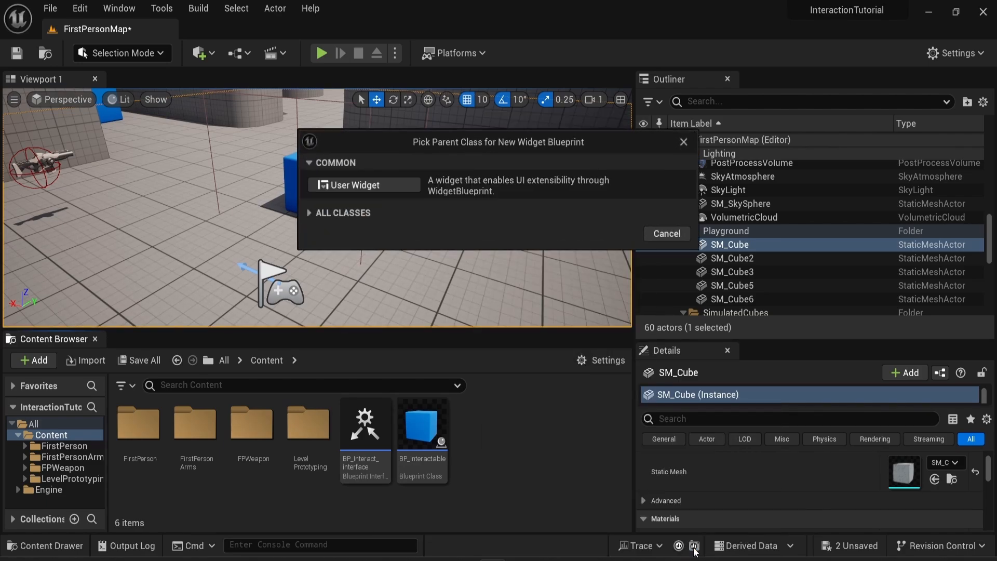
click(389, 189)
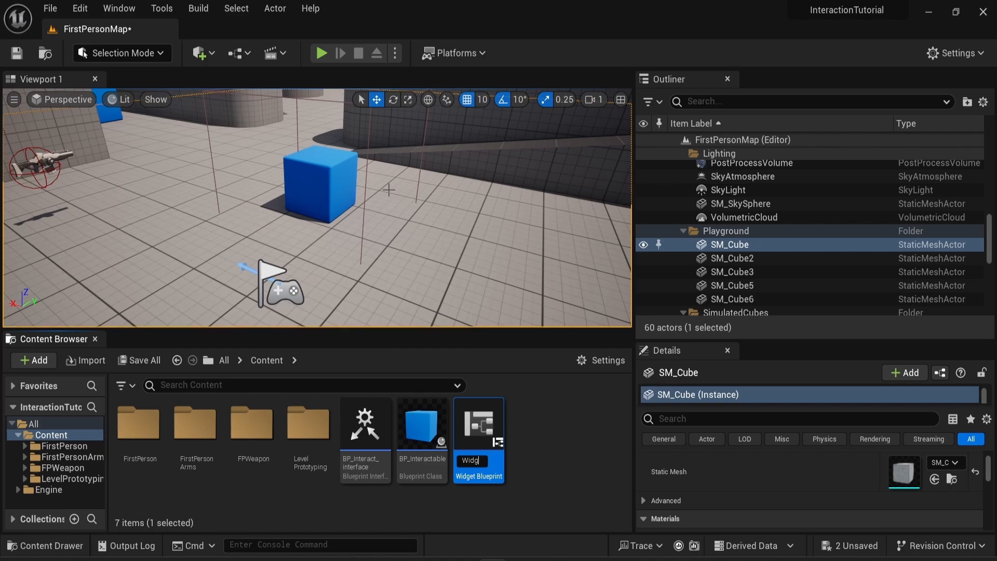
text(Widget_)
text(int)
text(eract)
key(Return)
key(Return)
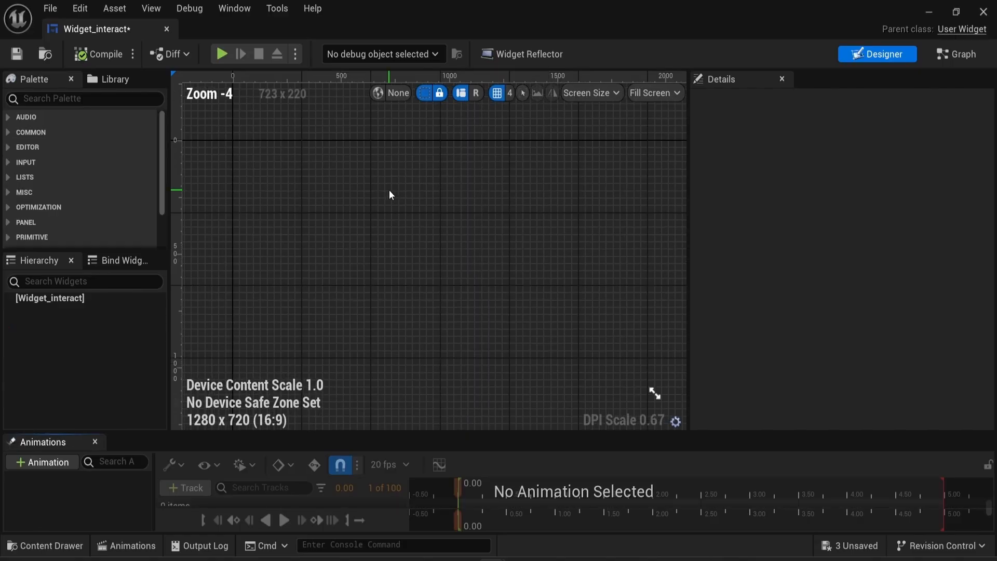
Find the Canvas Panel in the widget palette and add it as the root of Widget_interact
click(40, 98)
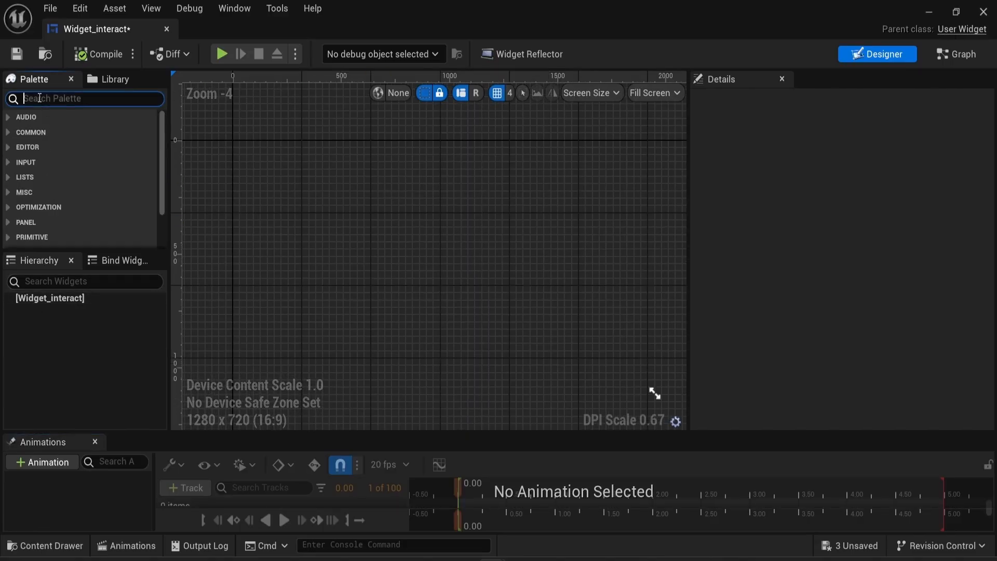
text(canvas)
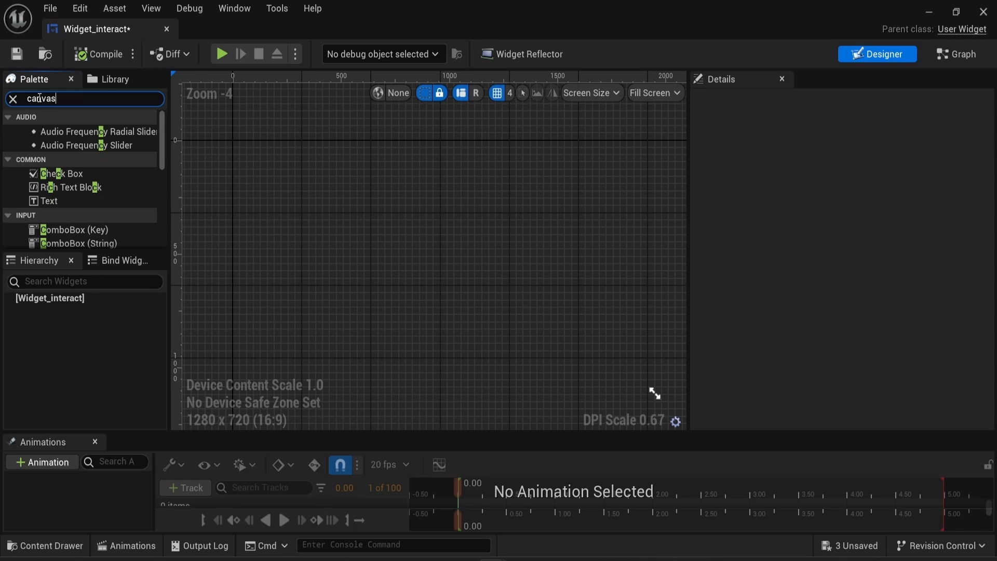
text( pan)
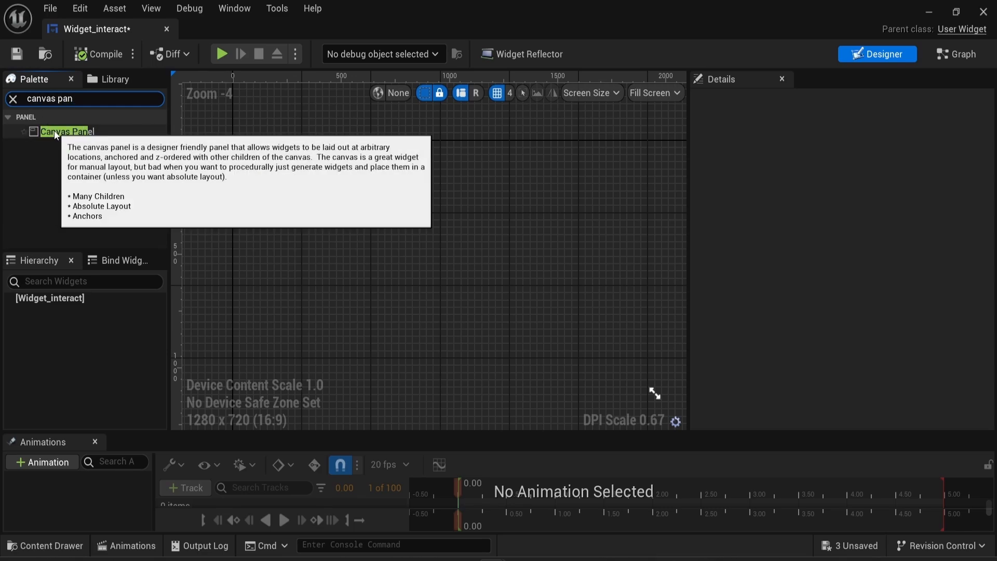
drag(48, 129, 53, 299)
Find the Vertical Box in the widget palette and nest it inside the Canvas Panel
click(89, 99)
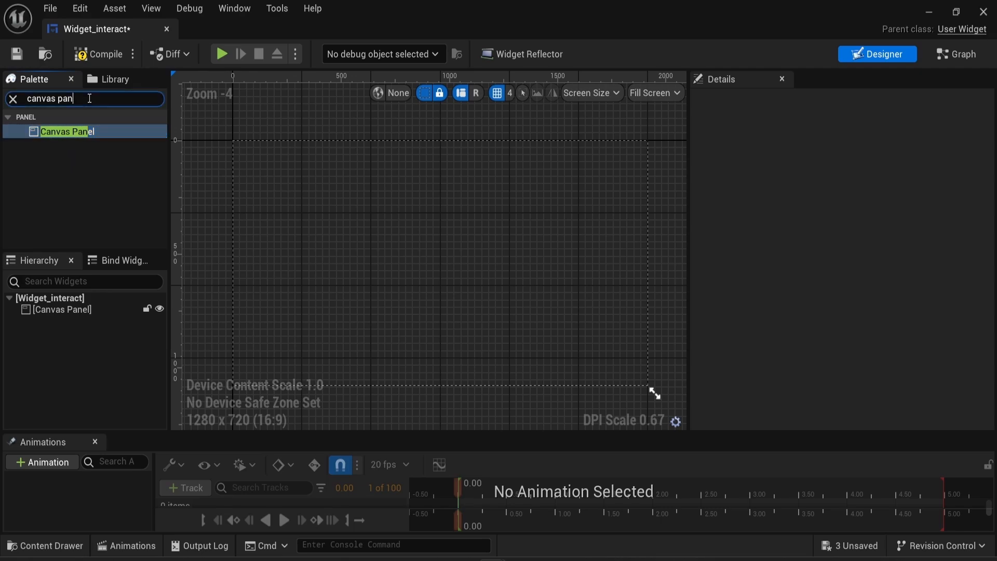
key(ctrl+a)
text(vertical)
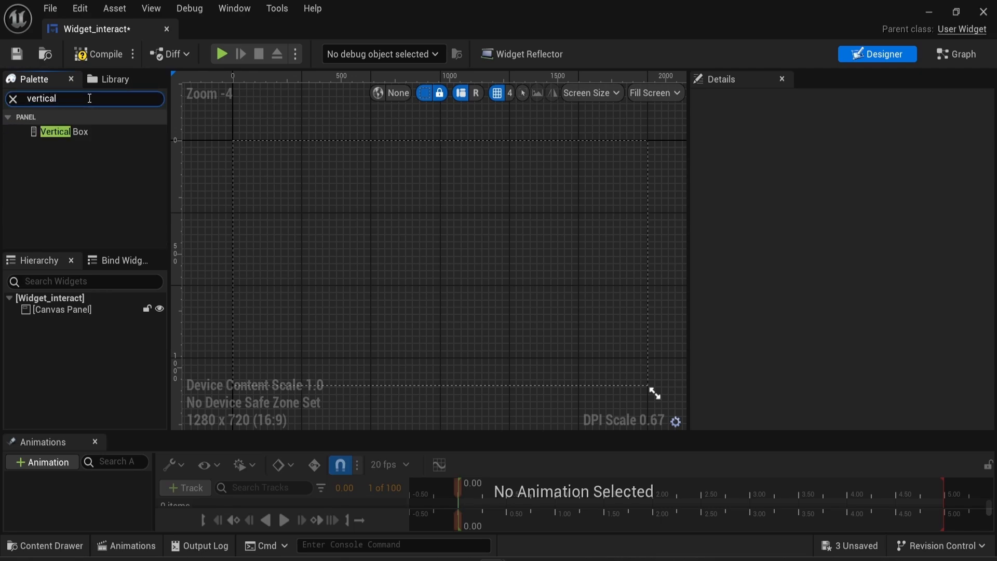
drag(85, 132, 63, 308)
Find the Image widget in the palette and add it as a child of the Vertical Box
click(81, 100)
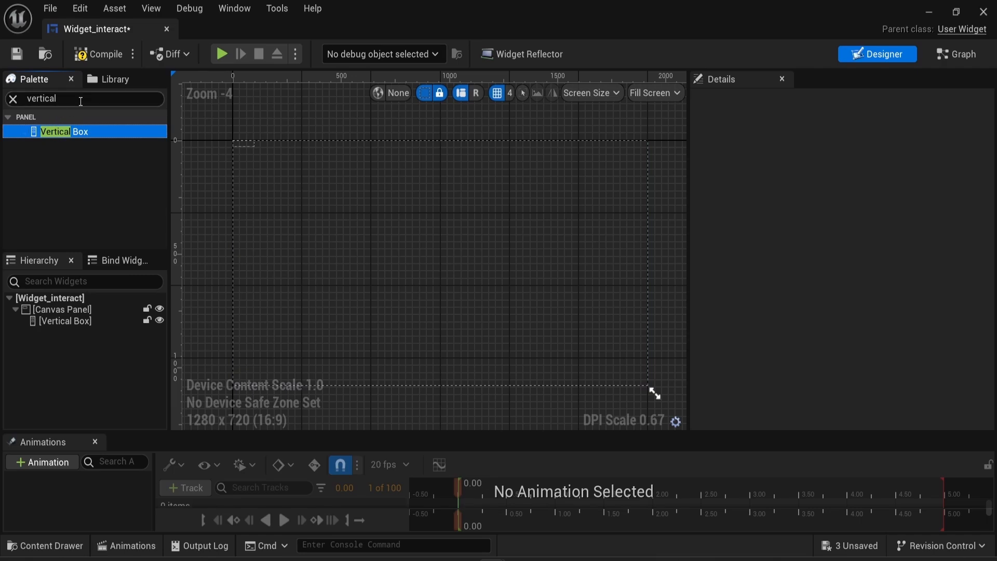
key(ctrl+a)
key(BackSpace)
text(imag)
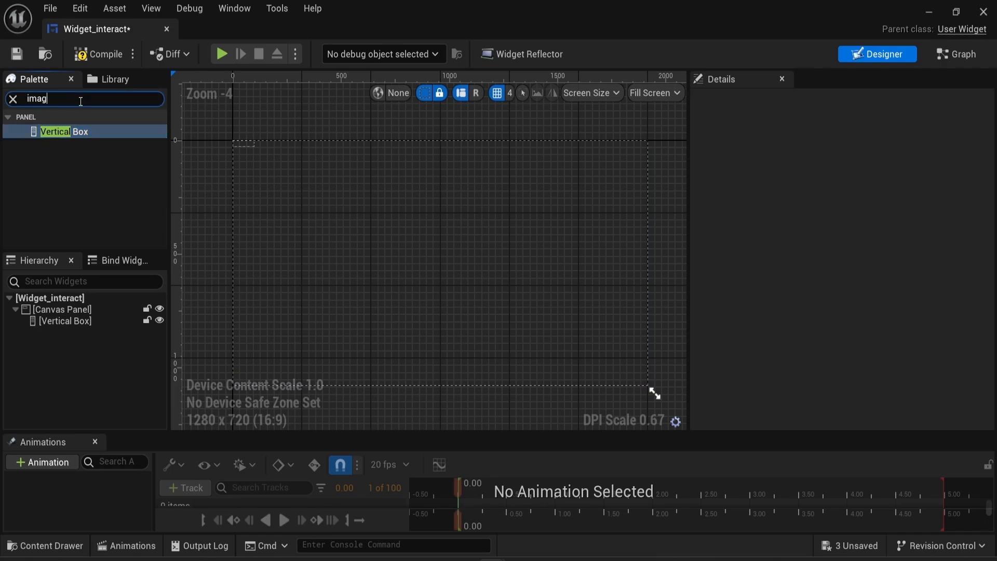
text(e)
drag(73, 133, 65, 319)
Add a Text widget below the image in the Vertical Box and set its text to Interact
click(71, 98)
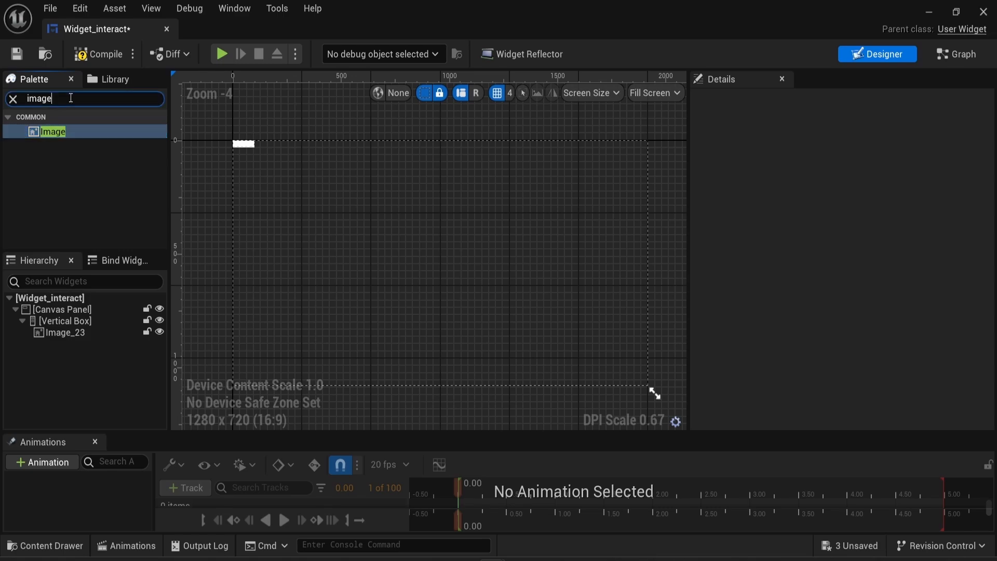
double_click(71, 98)
text(text)
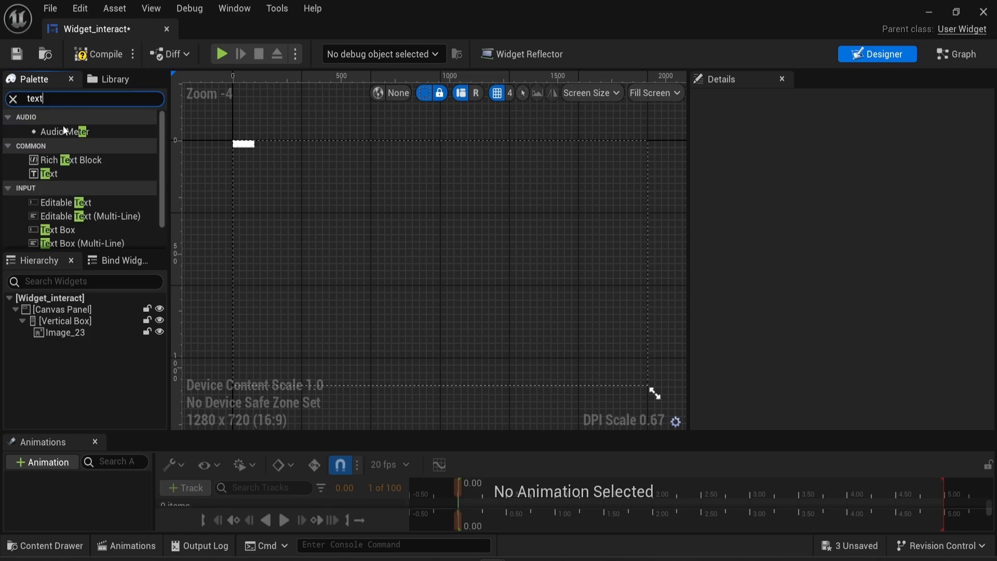
drag(59, 142, 59, 323)
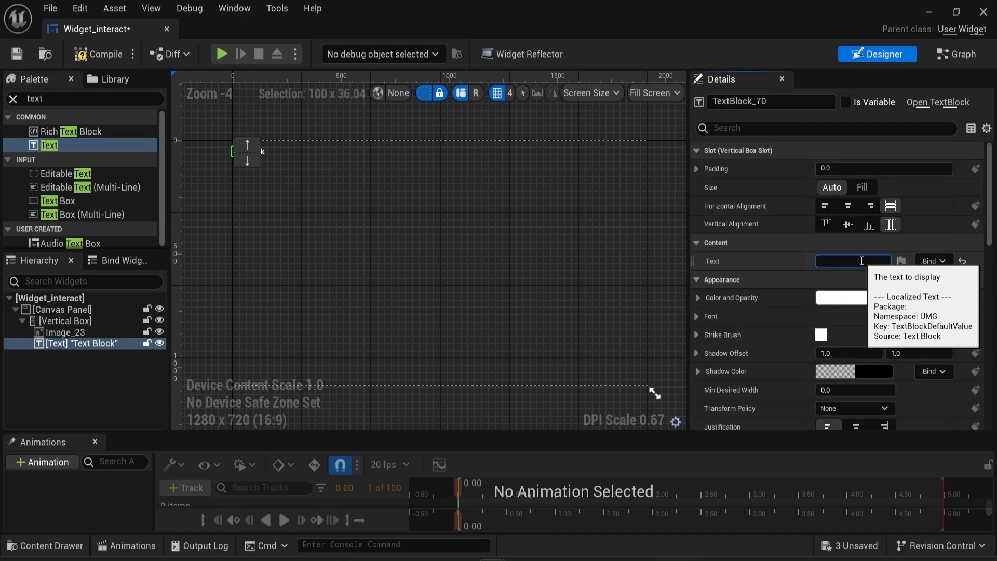
click(861, 261)
text(Interact)
key(Return)
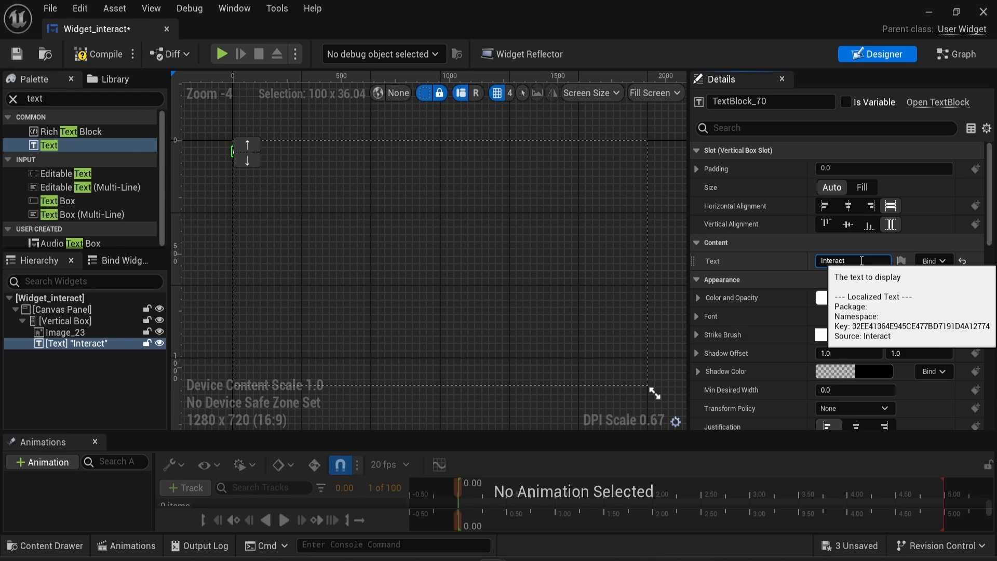
Set the Vertical Box's anchor to the center preset of the Canvas Panel
scroll(346, 195, up, 2)
right_drag(301, 177, 459, 269)
scroll(398, 241, up, 1)
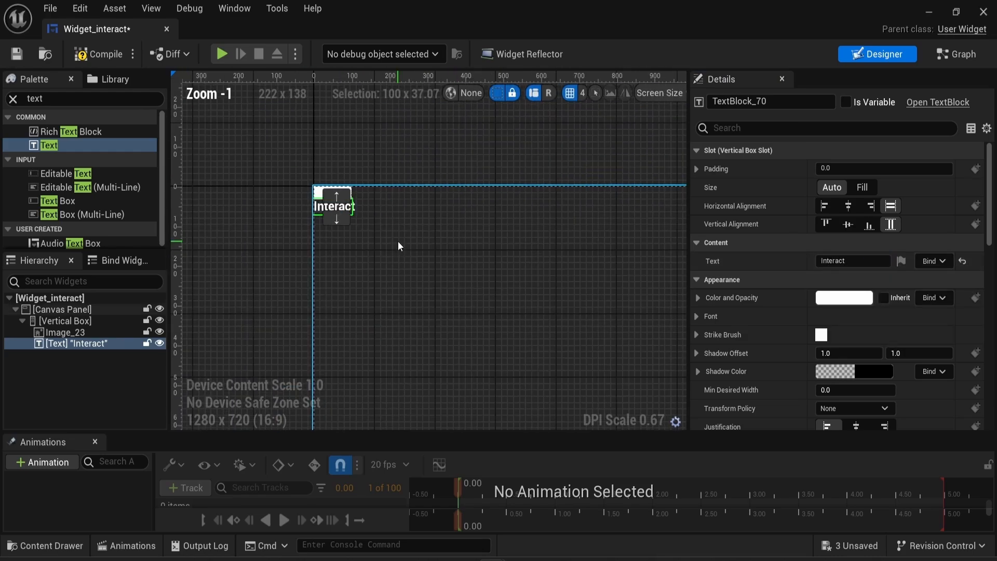
click(322, 195)
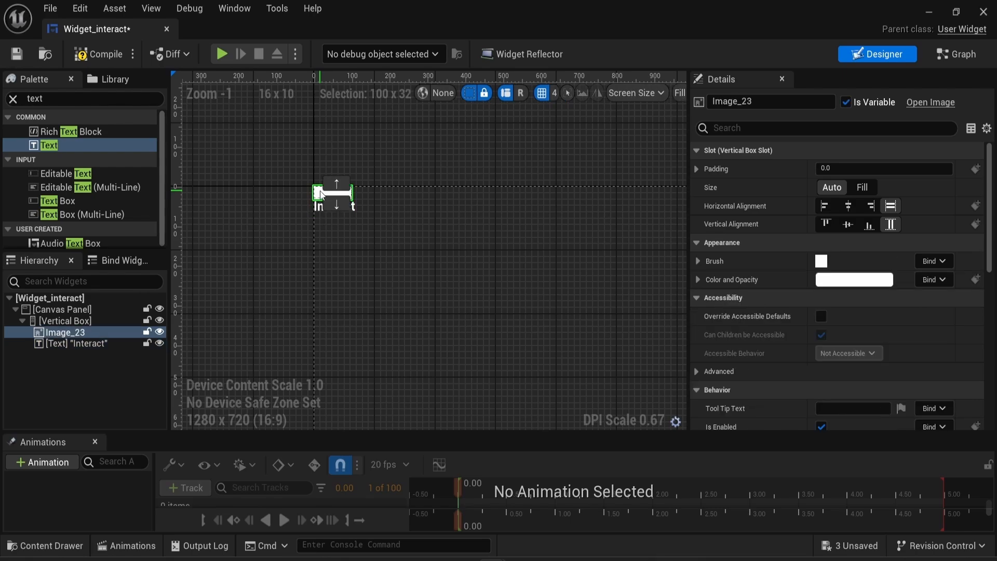
scroll(361, 226, down, 2)
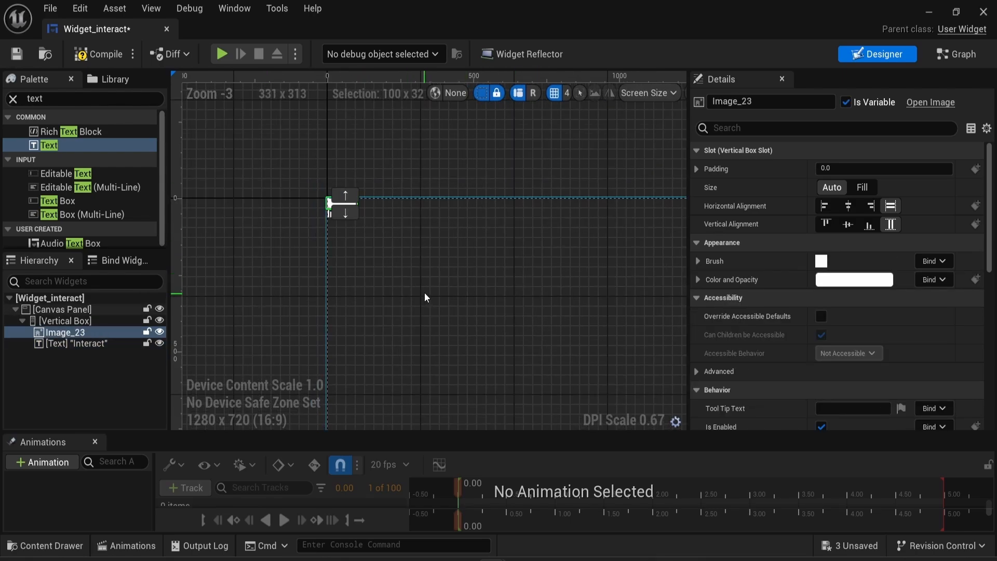
scroll(431, 296, down, 1)
right_drag(437, 231, 401, 211)
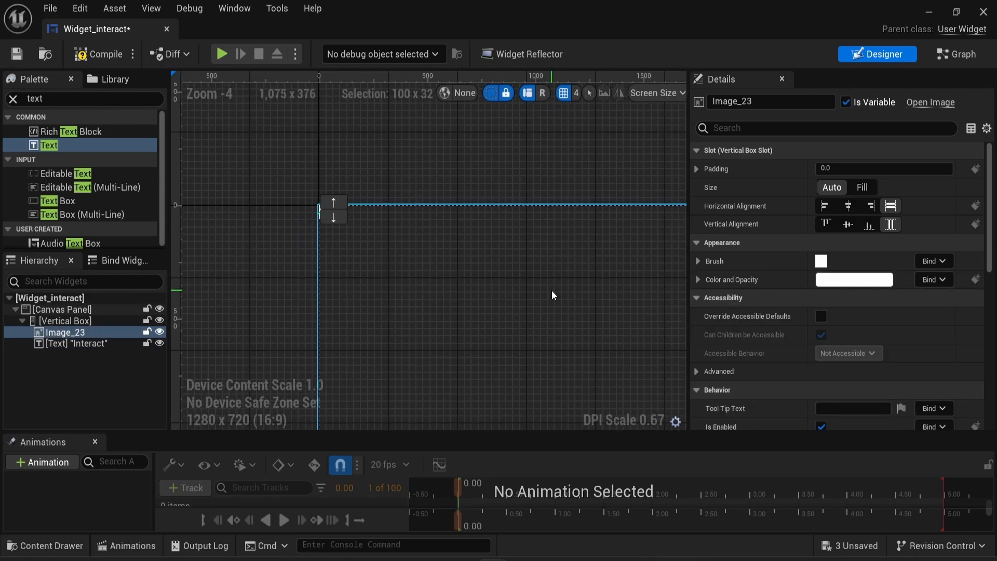
scroll(551, 295, down, 2)
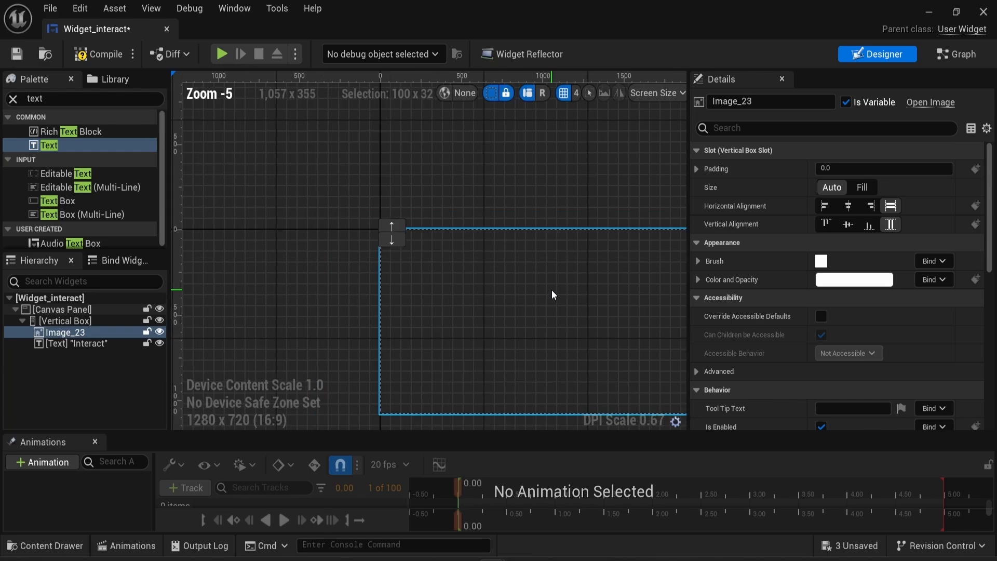
click(71, 322)
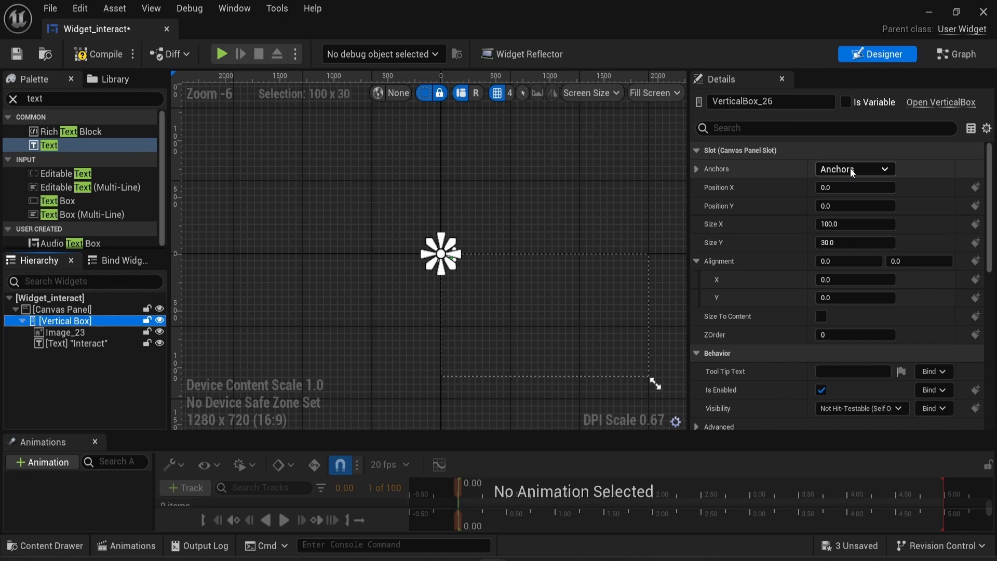
click(850, 169)
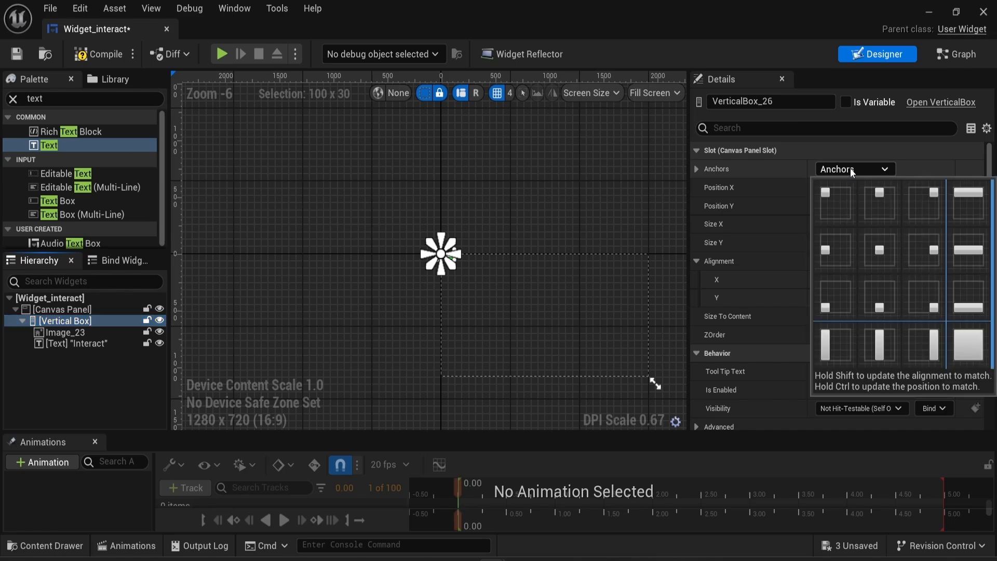
ctrl+click(884, 254)
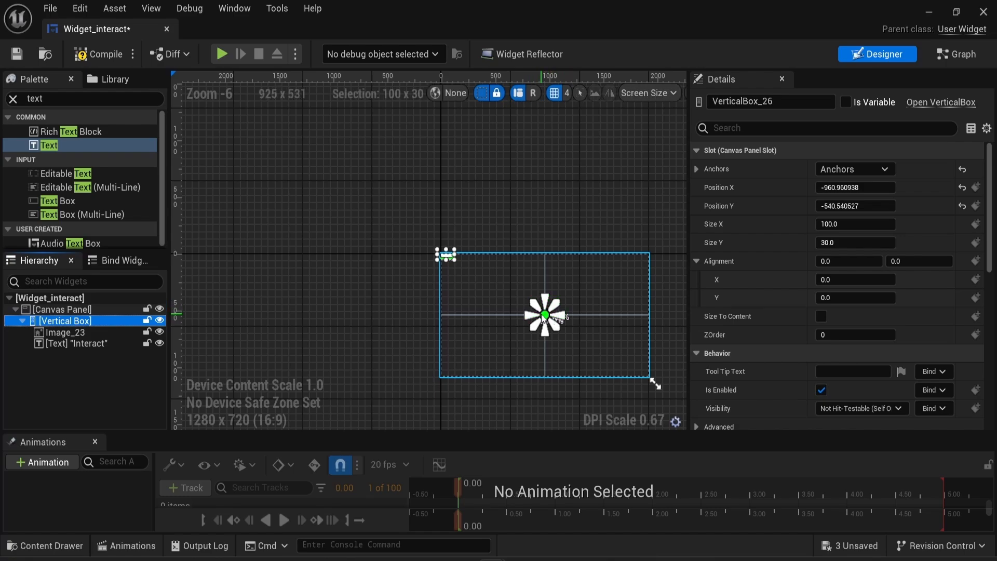
Center-align the image and the Interact text horizontally and vertically within the Vertical Box
click(48, 335)
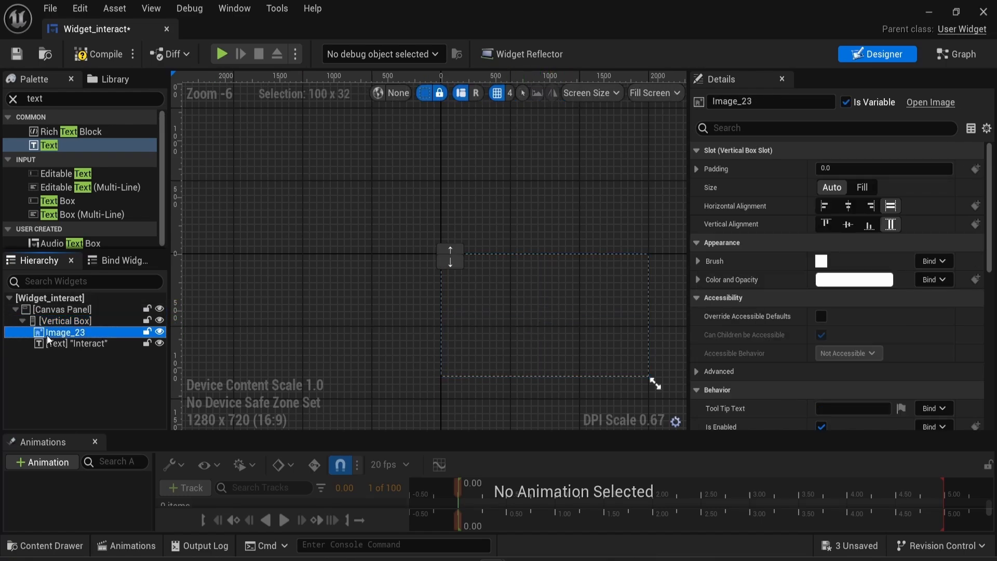
click(848, 206)
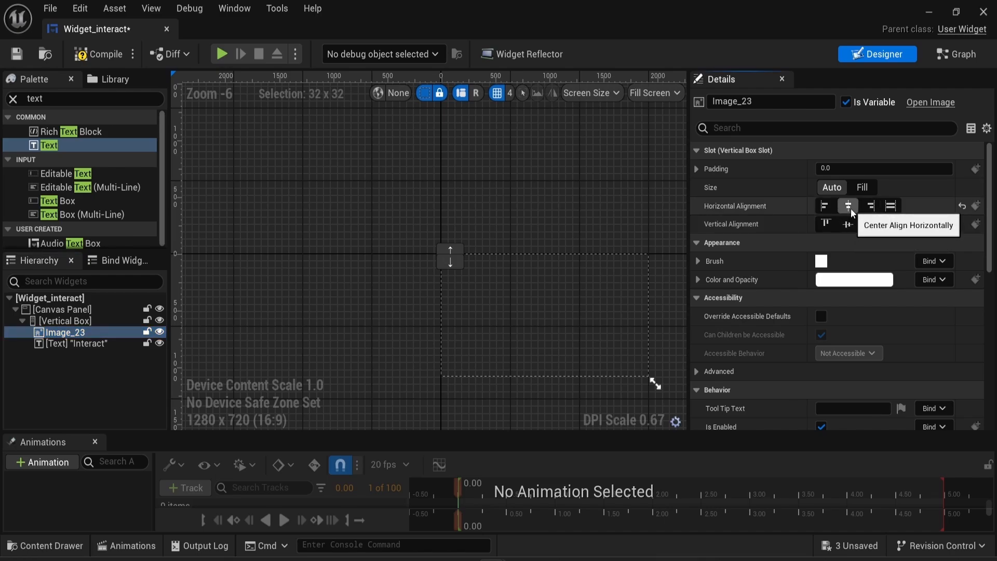
click(849, 225)
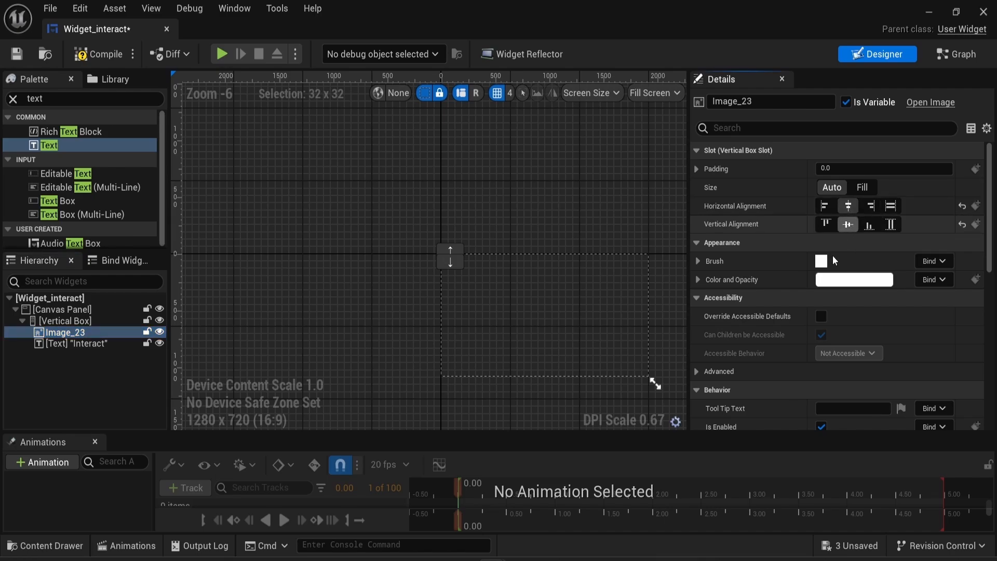
click(73, 344)
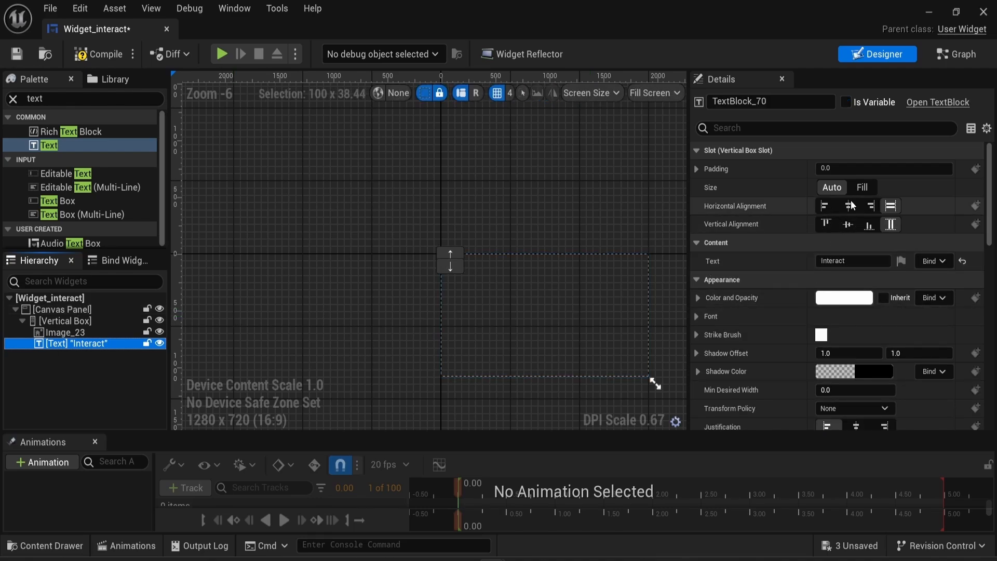
click(853, 206)
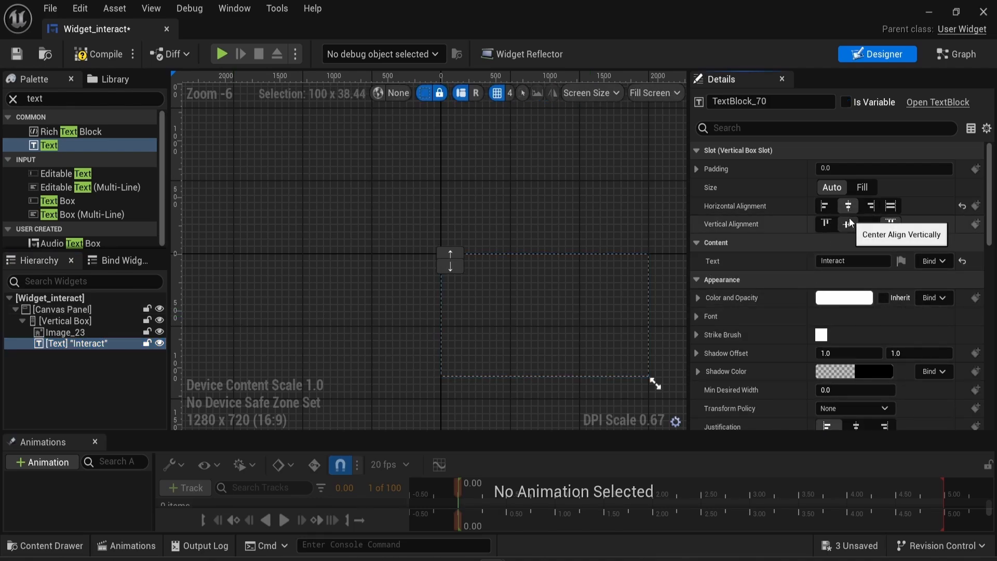
click(850, 224)
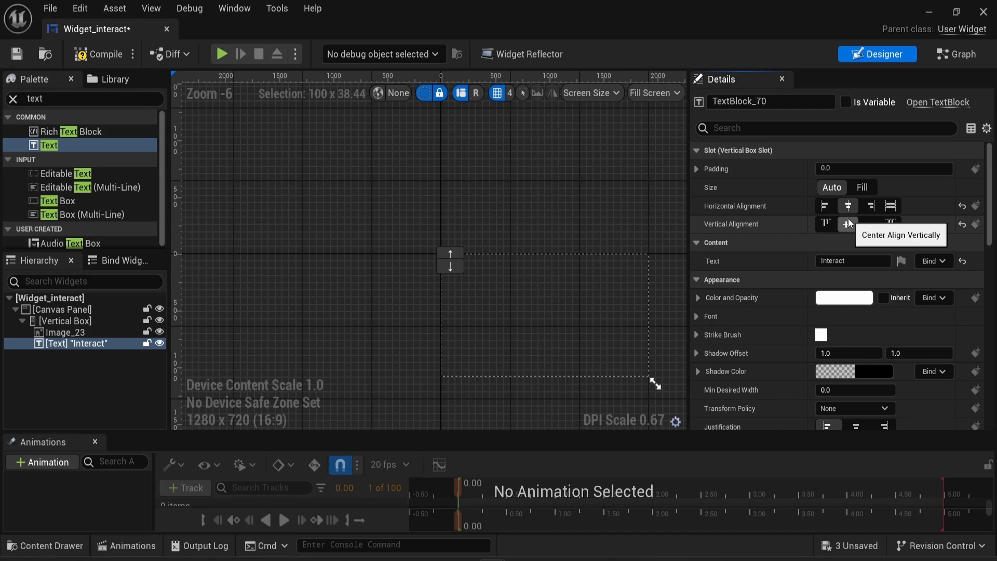
Set the Vertical Box's Position X and Position Y to 0
click(51, 322)
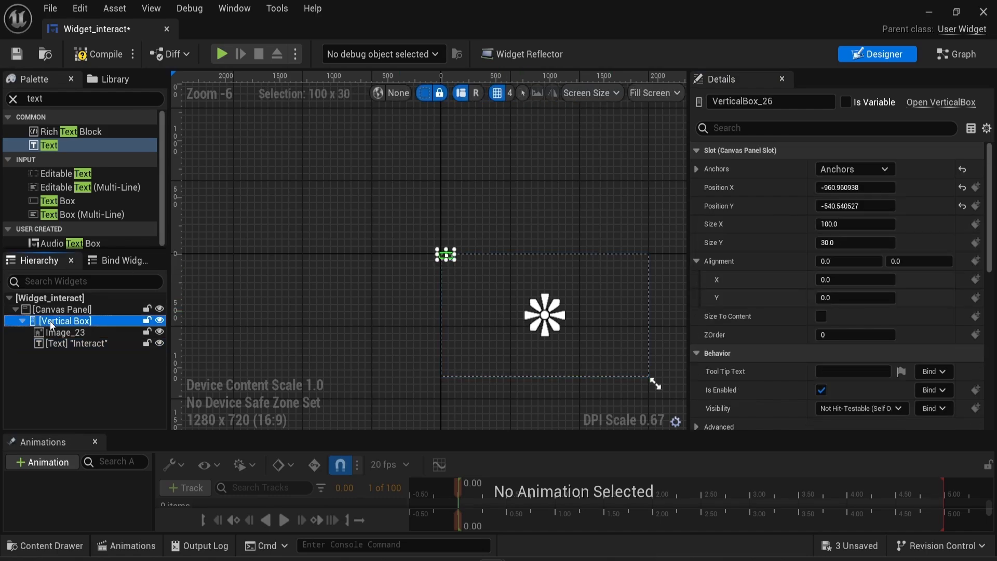
click(856, 188)
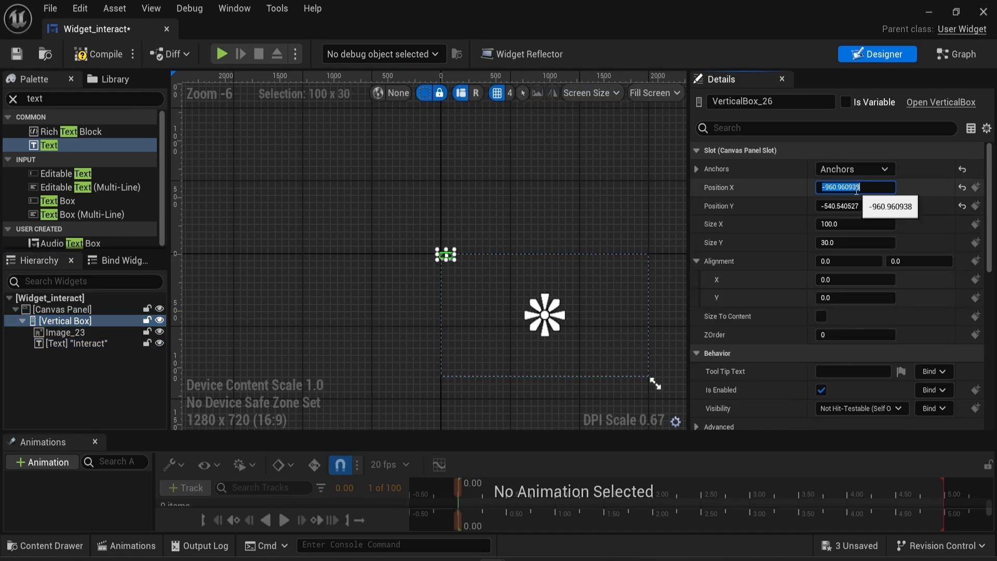
text(0.)
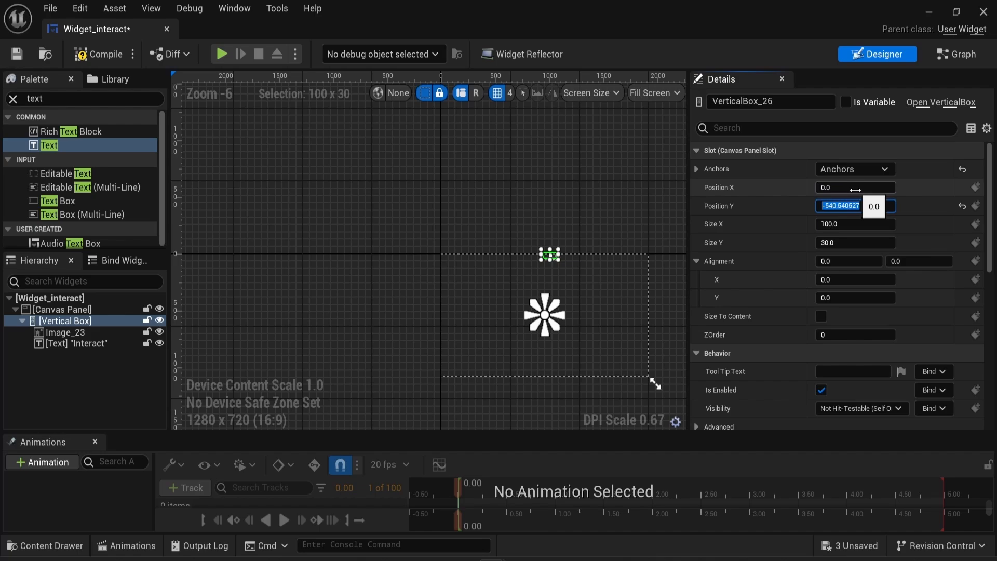
text(0)
key(Tab)
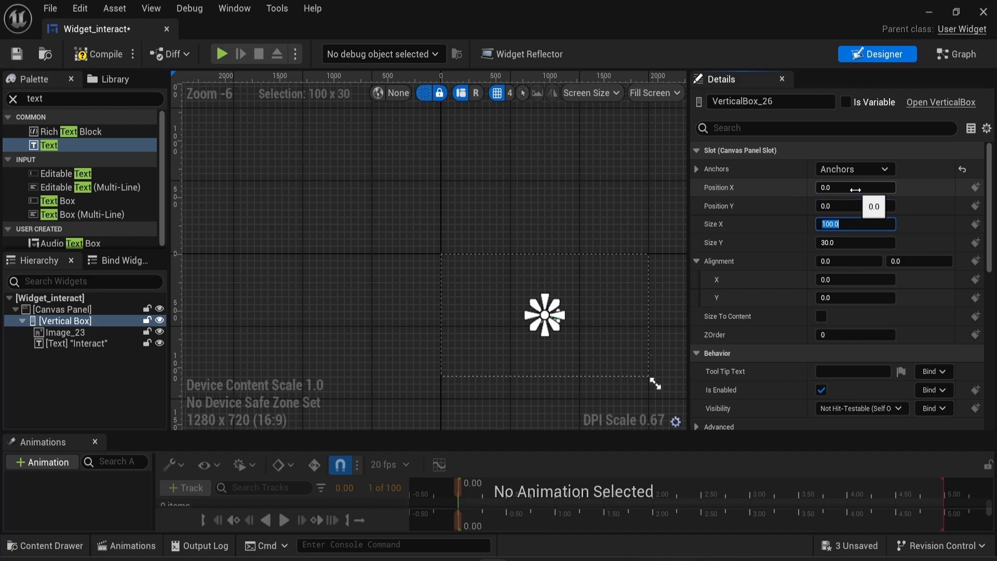
Set the Vertical Box's Alignment X and Alignment Y to 0.5
scroll(493, 332, up, 4)
right_drag(431, 304, 202, 299)
scroll(378, 295, up, 2)
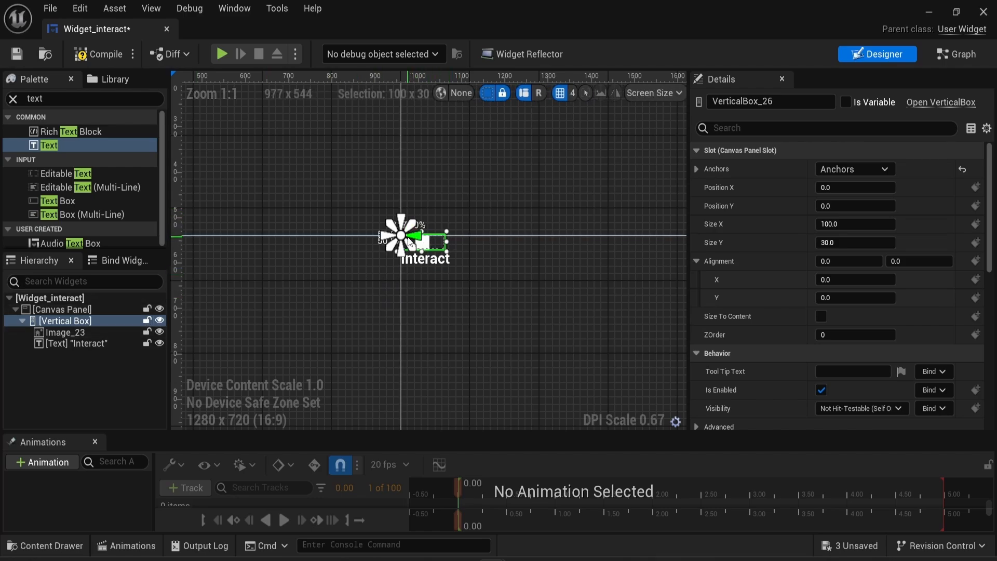
click(845, 262)
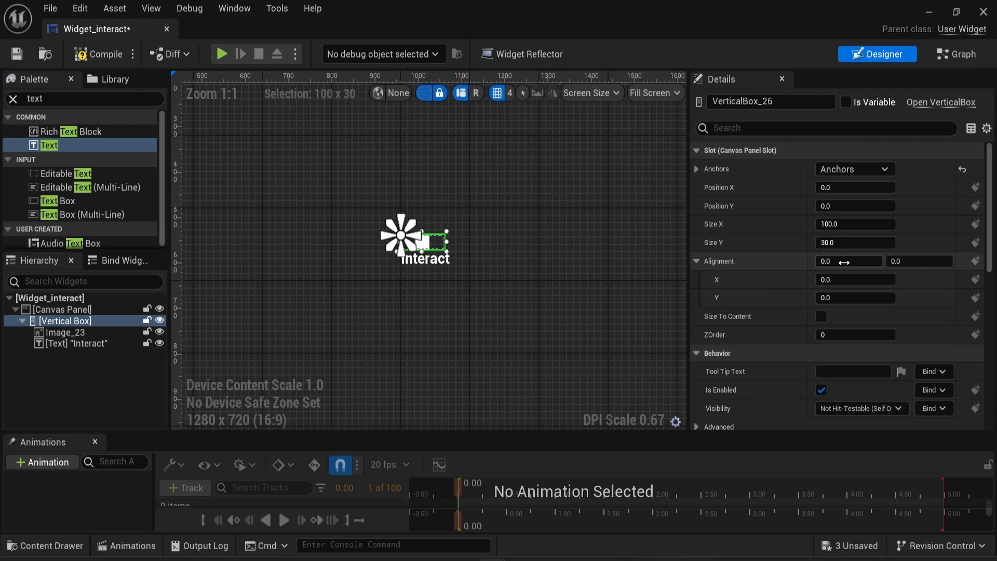
text(0)
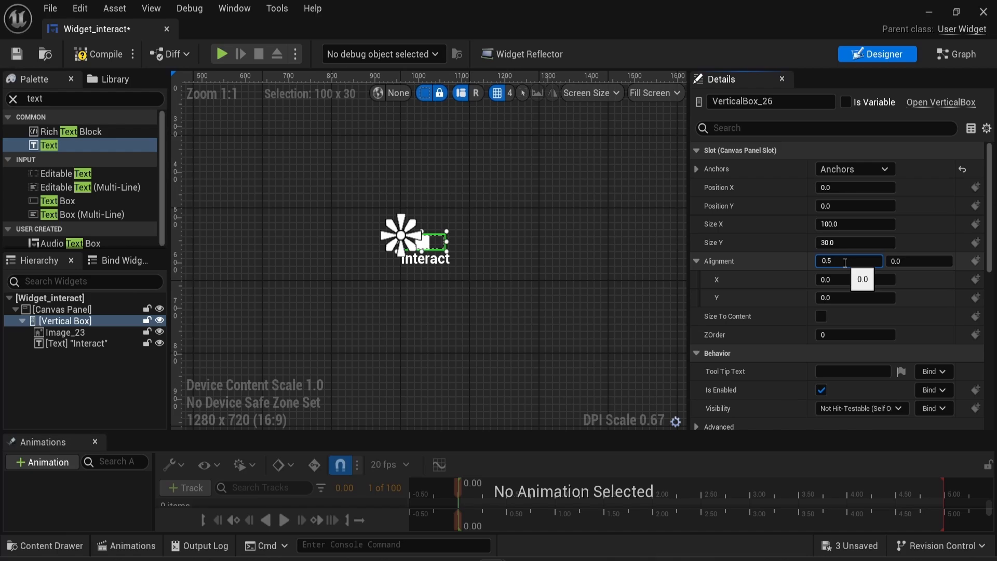
key(Tab)
text(0.5)
key(Tab)
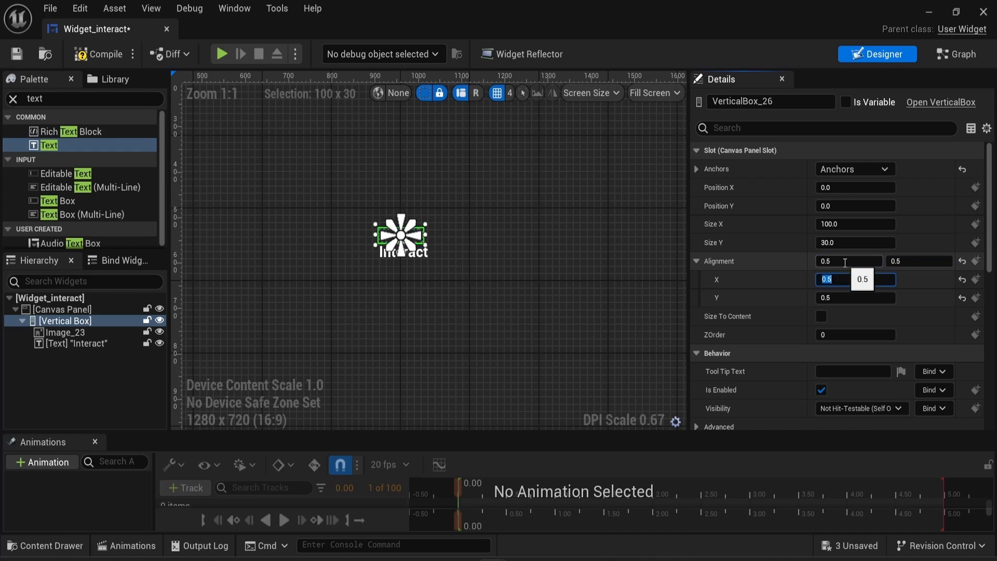
Examine how the image and the Interact text sit within the Canvas Panel
scroll(386, 268, up, 1)
click(470, 269)
scroll(437, 261, up, 1)
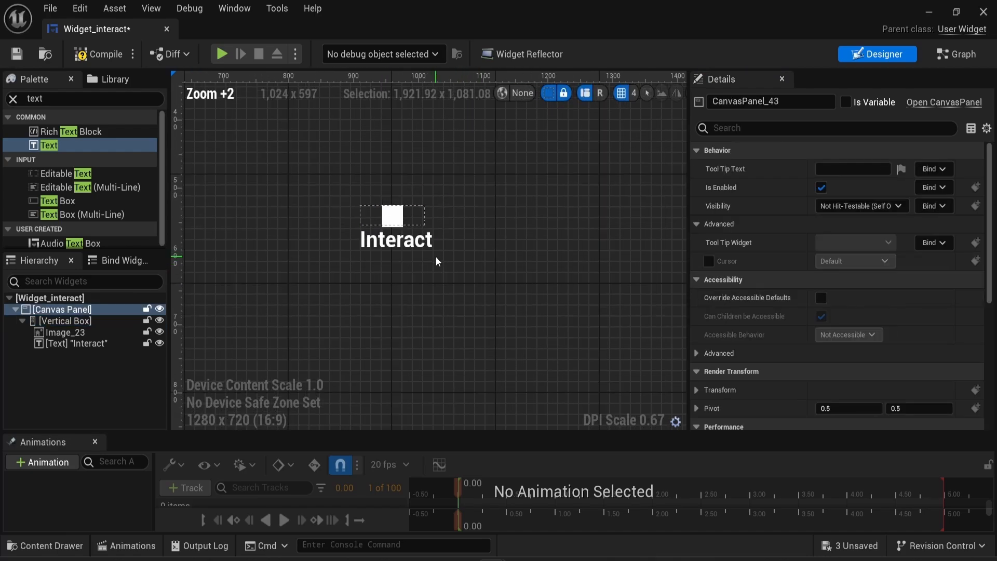
scroll(436, 262, up, 1)
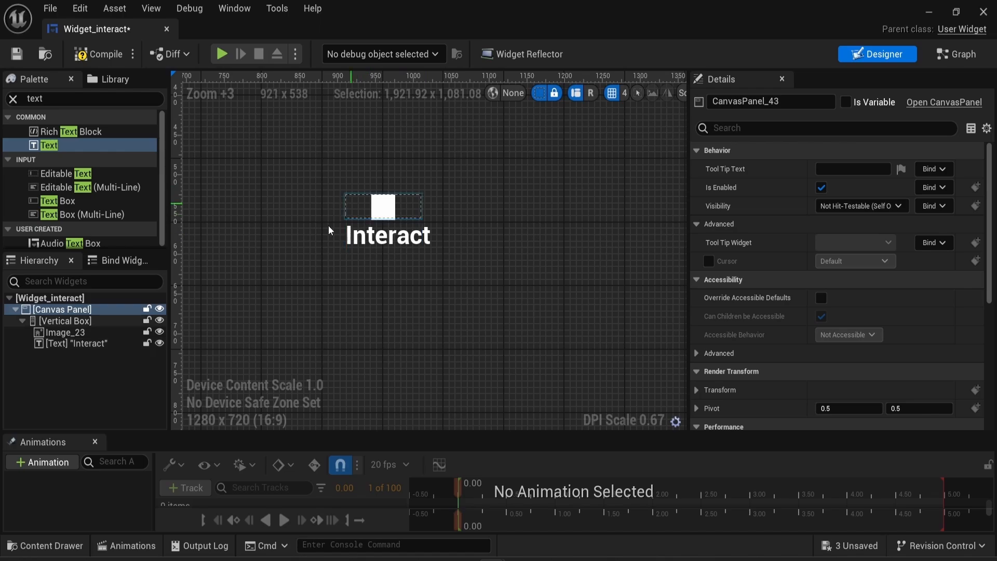
scroll(457, 271, down, 7)
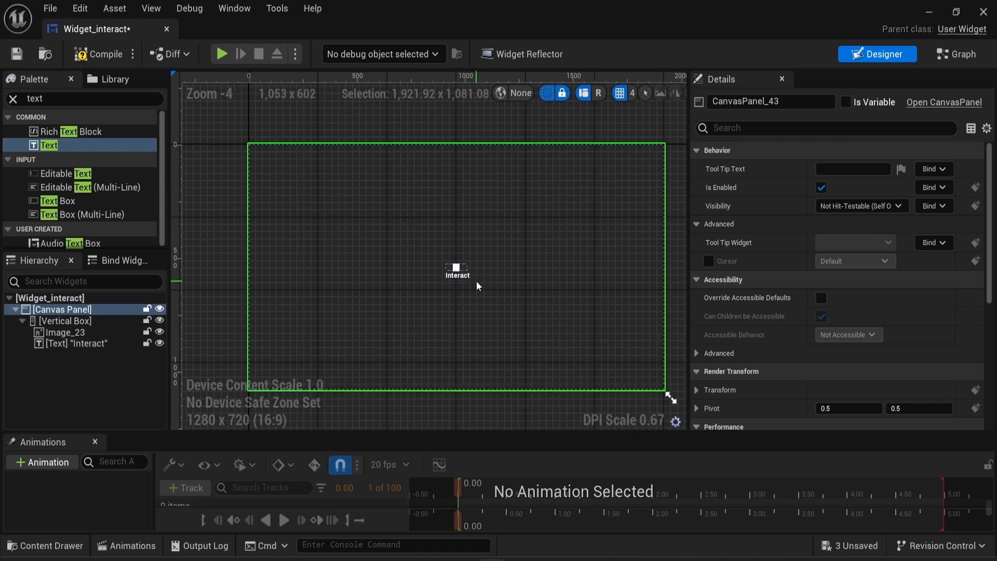
scroll(475, 282, up, 2)
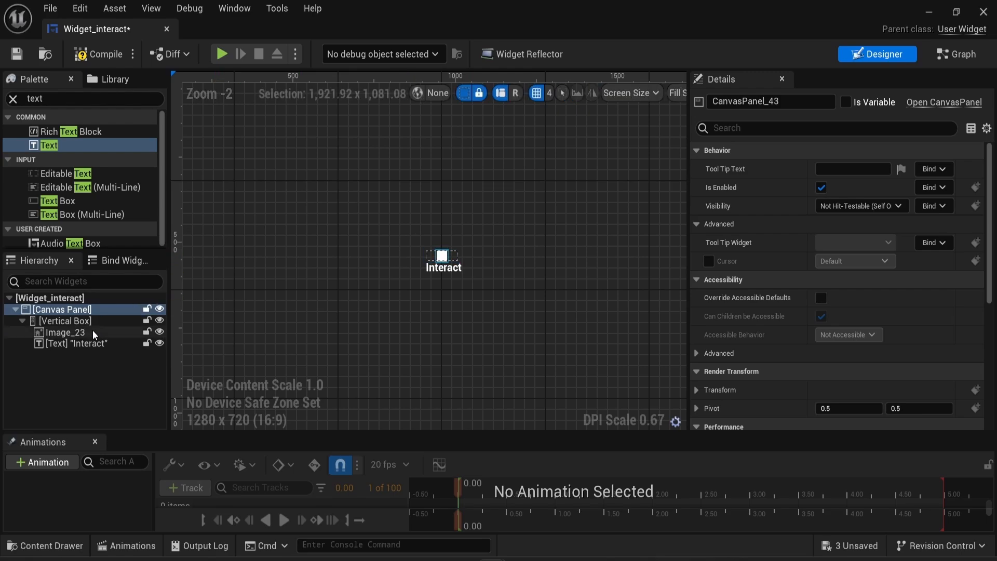
click(73, 332)
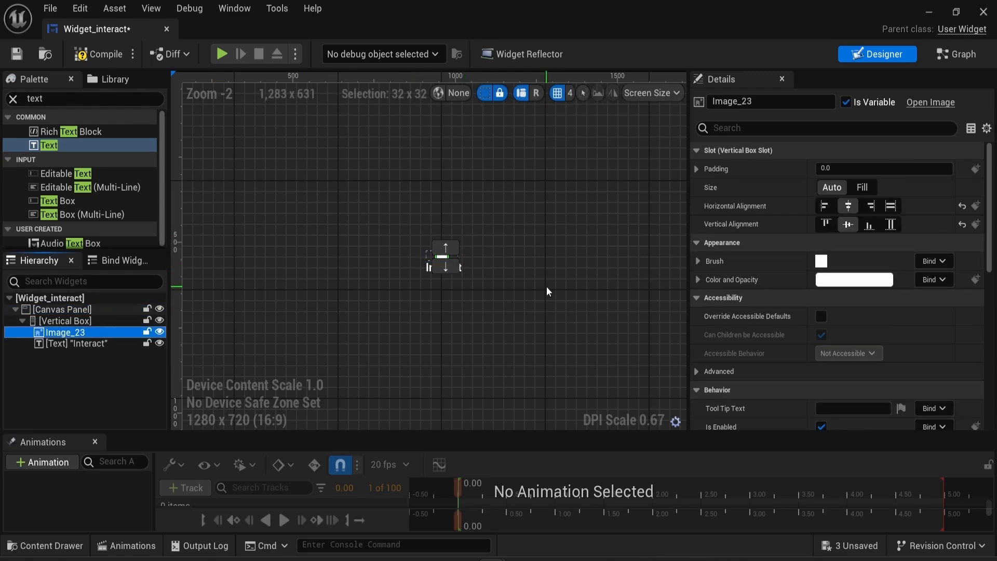
scroll(434, 267, up, 4)
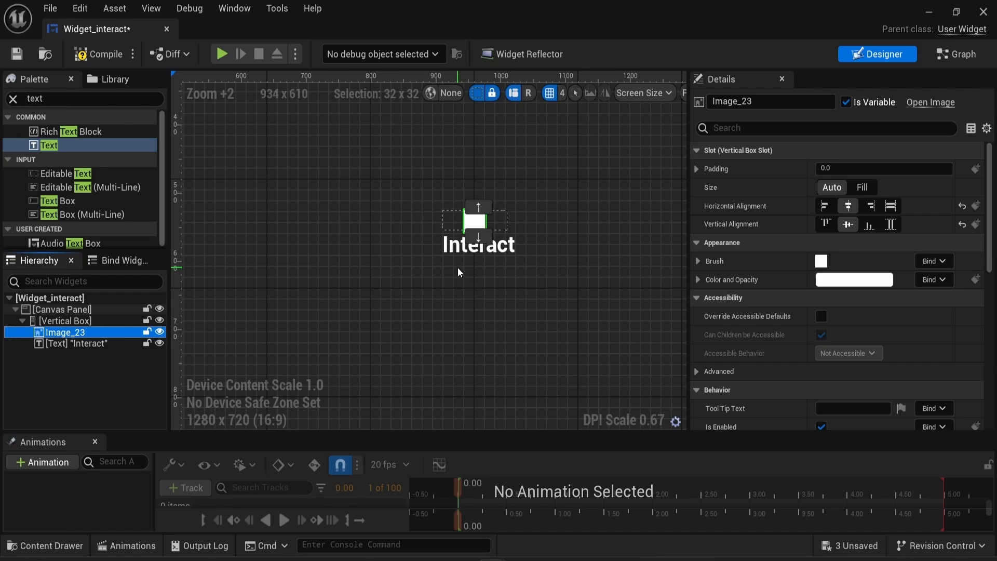
scroll(458, 266, down, 1)
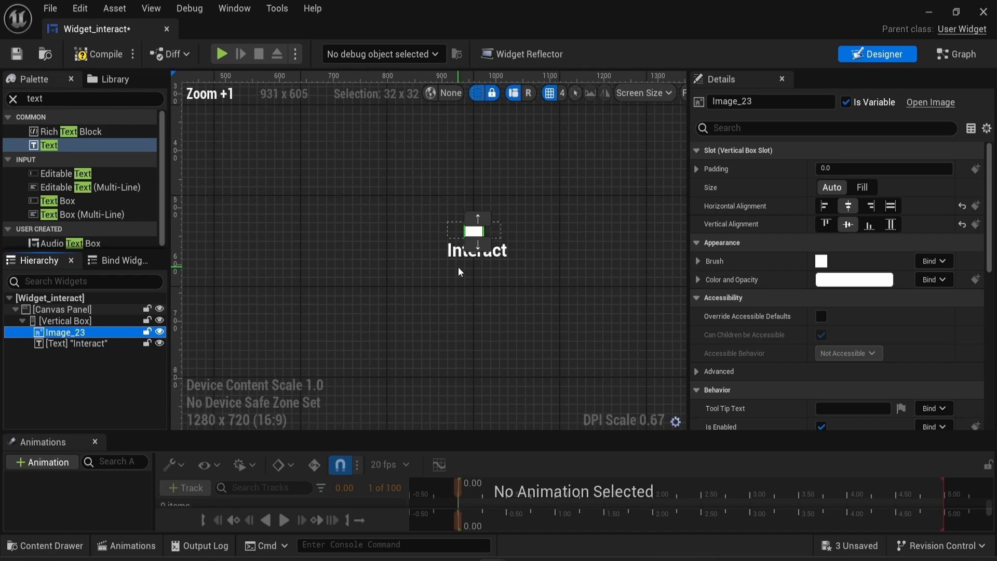
Compile Widget_interact and open the BP_Interactable blueprint from the Content folder
click(106, 52)
click(366, 198)
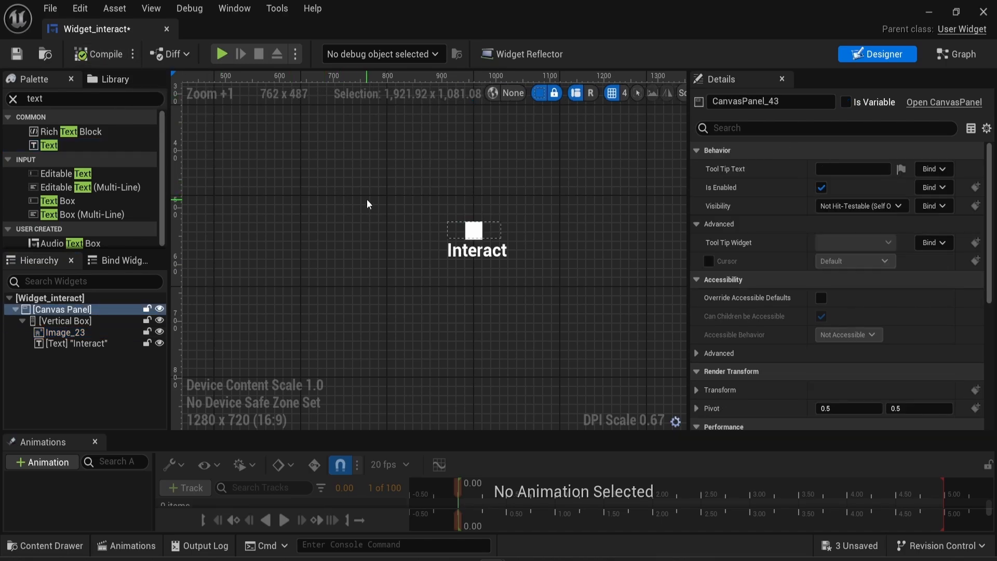
click(923, 11)
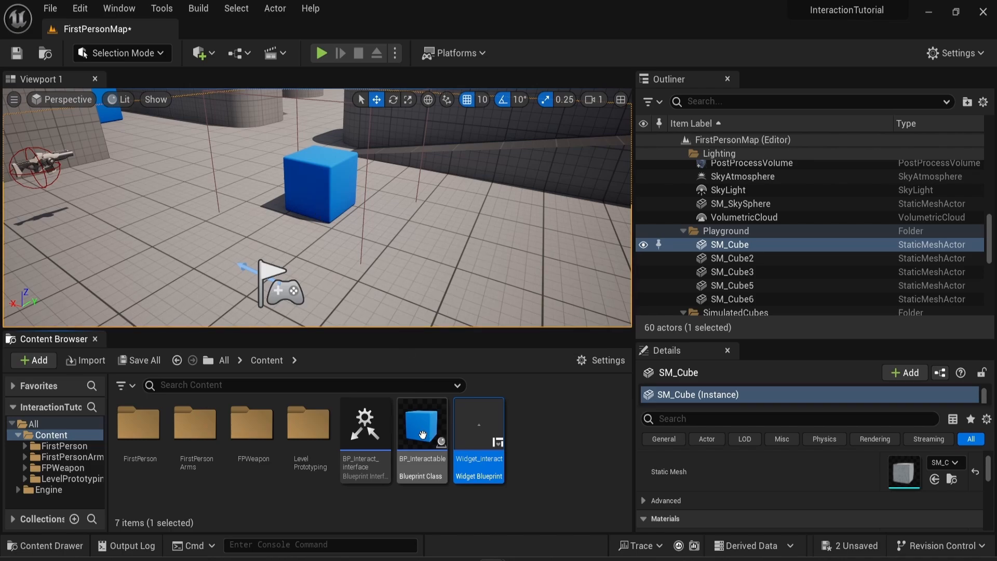
mouse_move(421, 433)
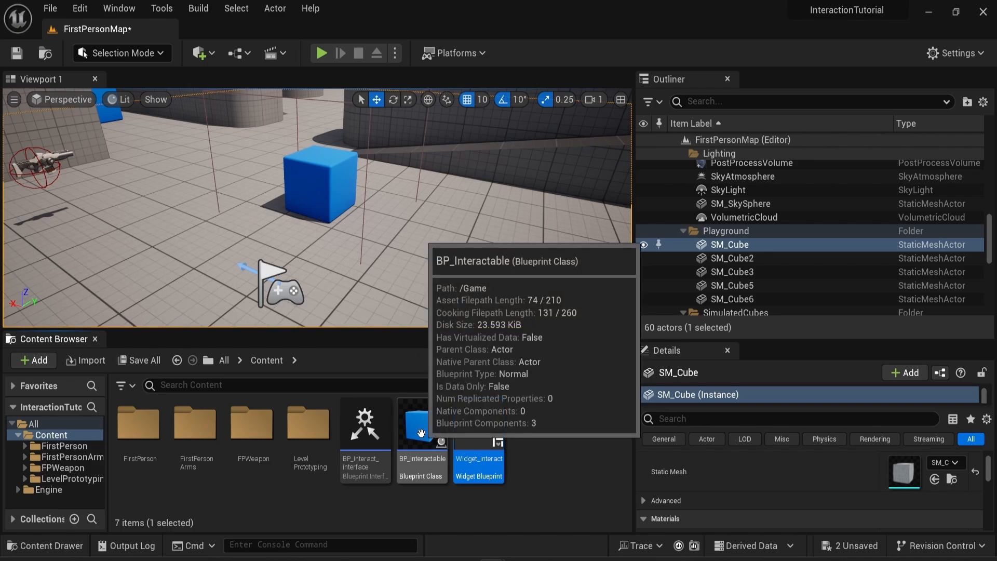
double_click(421, 433)
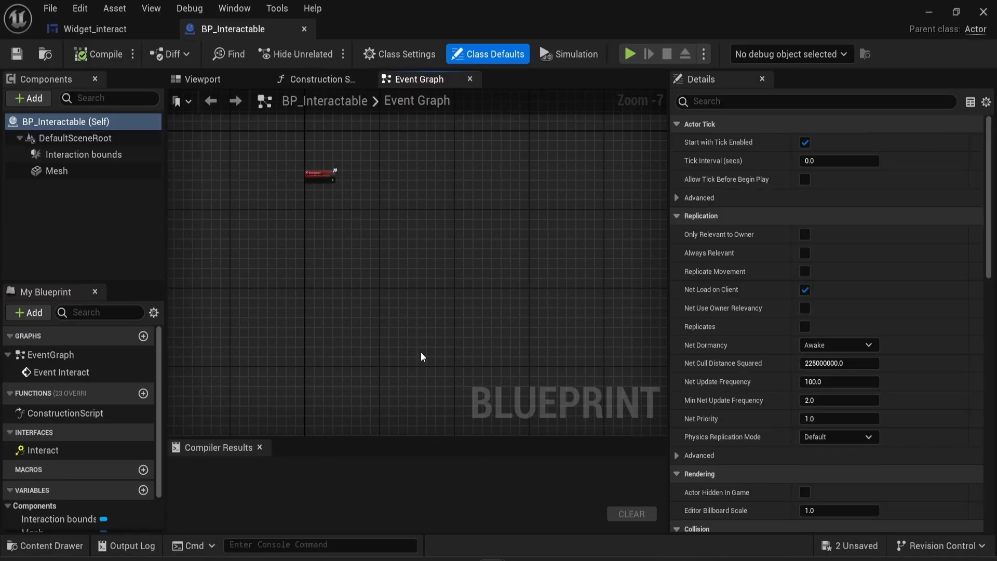
Inspect the Mesh and the Interaction bounds component in BP_Interactable's 3D preview
right_drag(256, 190, 364, 301)
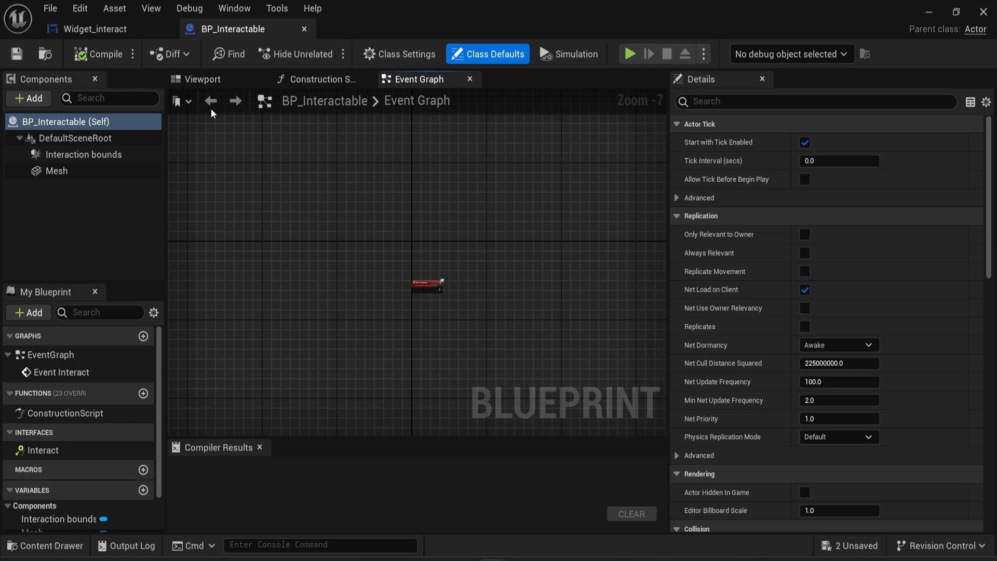
click(202, 83)
scroll(414, 243, down, 3)
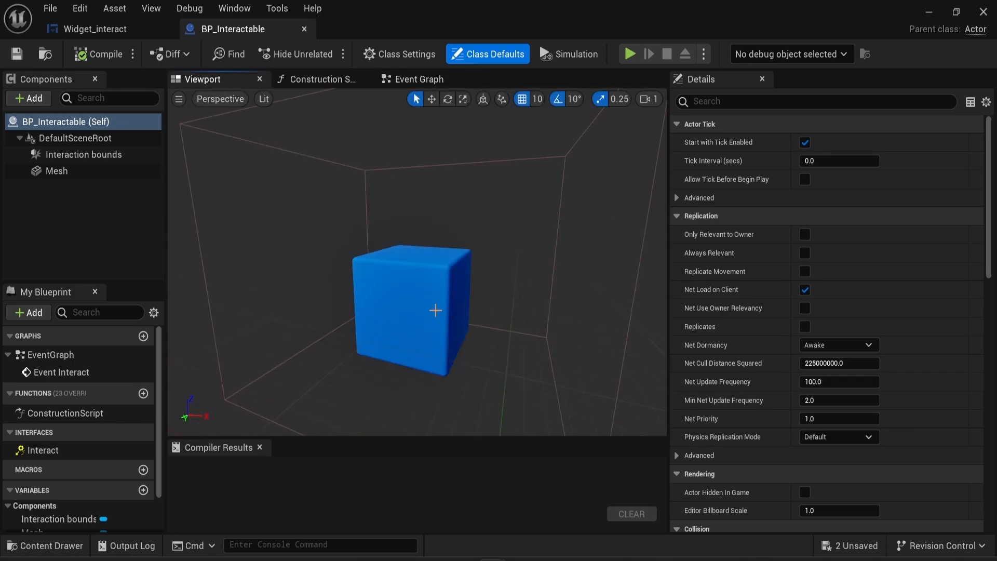
scroll(435, 310, down, 2)
click(441, 318)
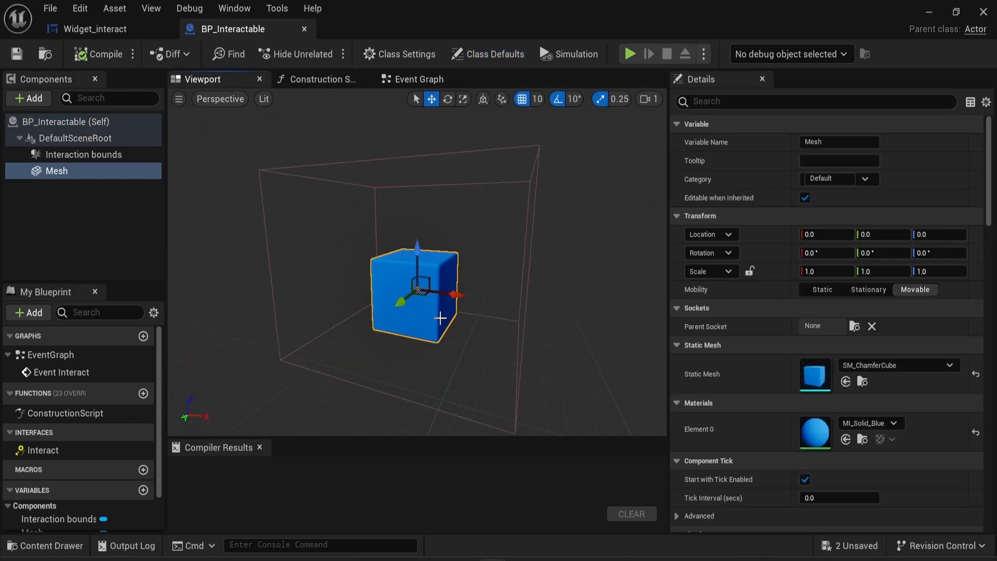
click(82, 155)
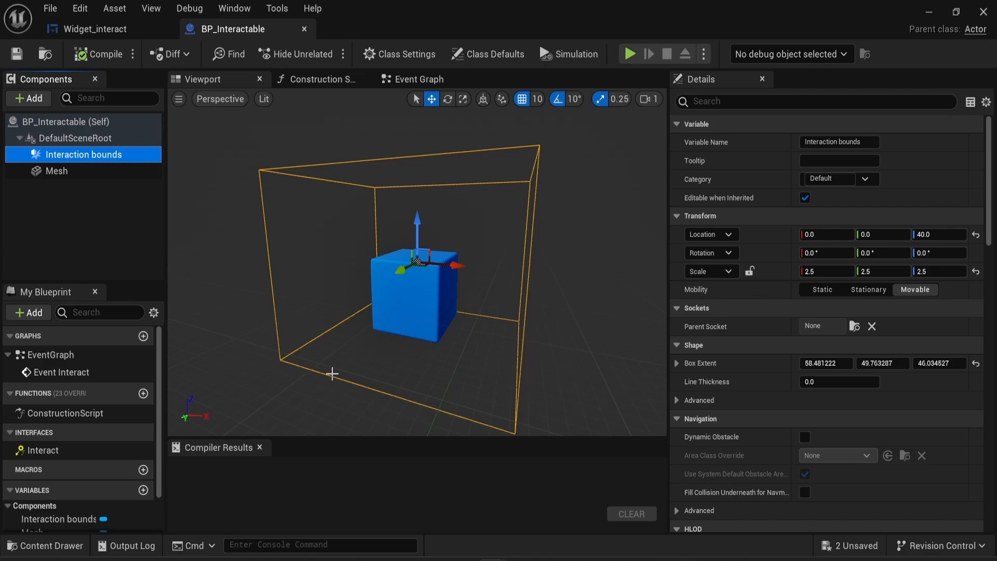
Add a Widget component under BP_Interactable's DefaultSceneRoot, keeping the name Widget
click(106, 222)
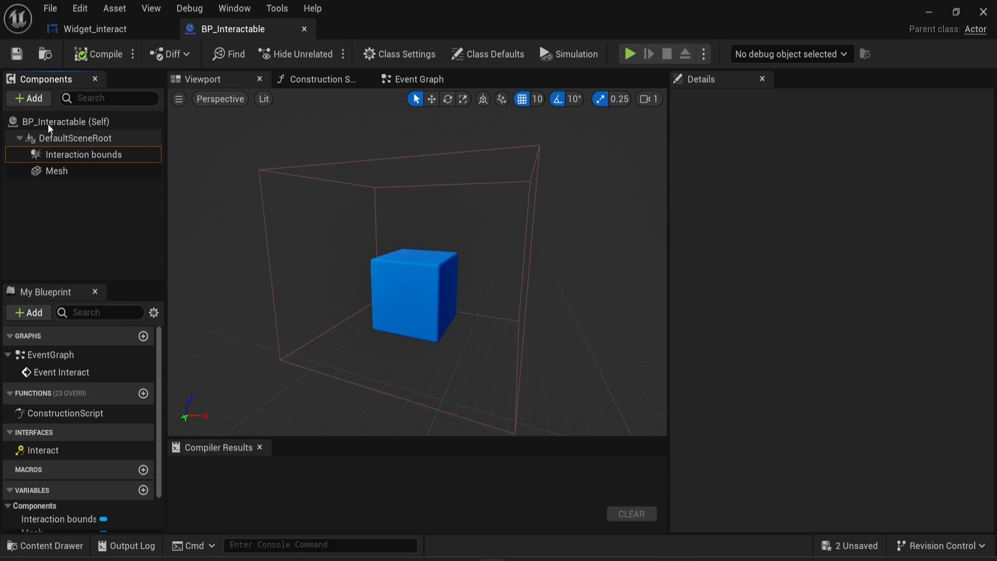
click(32, 100)
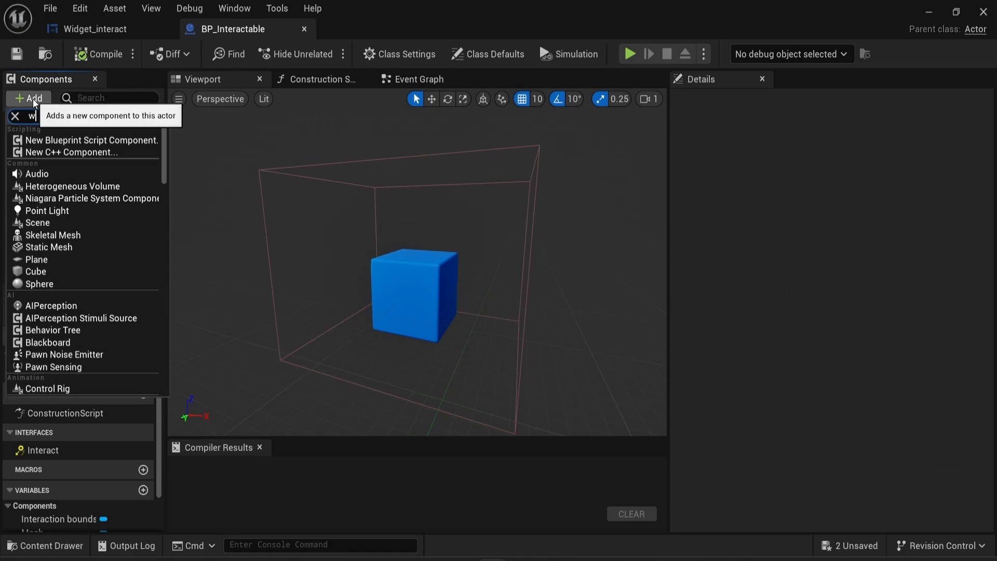
text(widget)
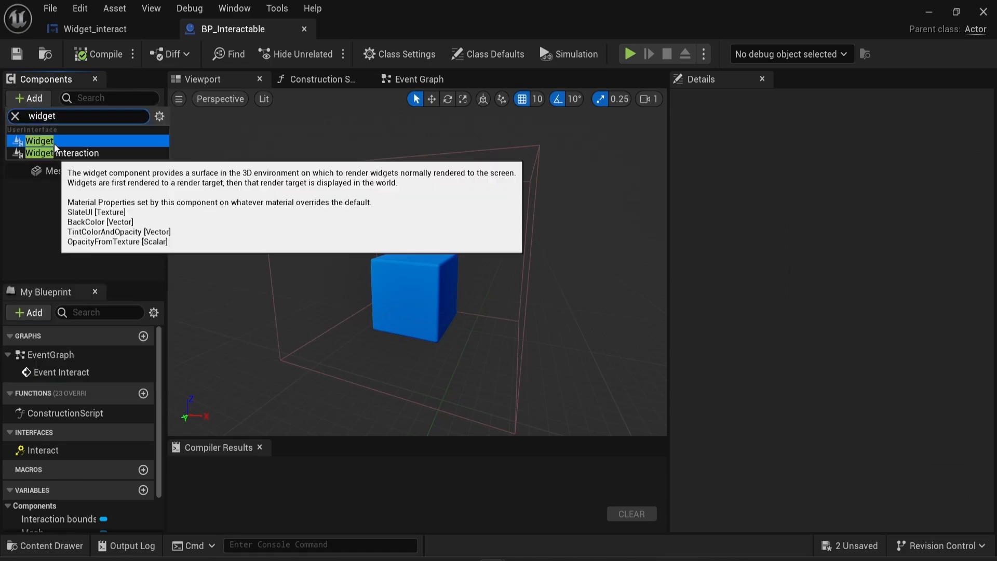
click(36, 140)
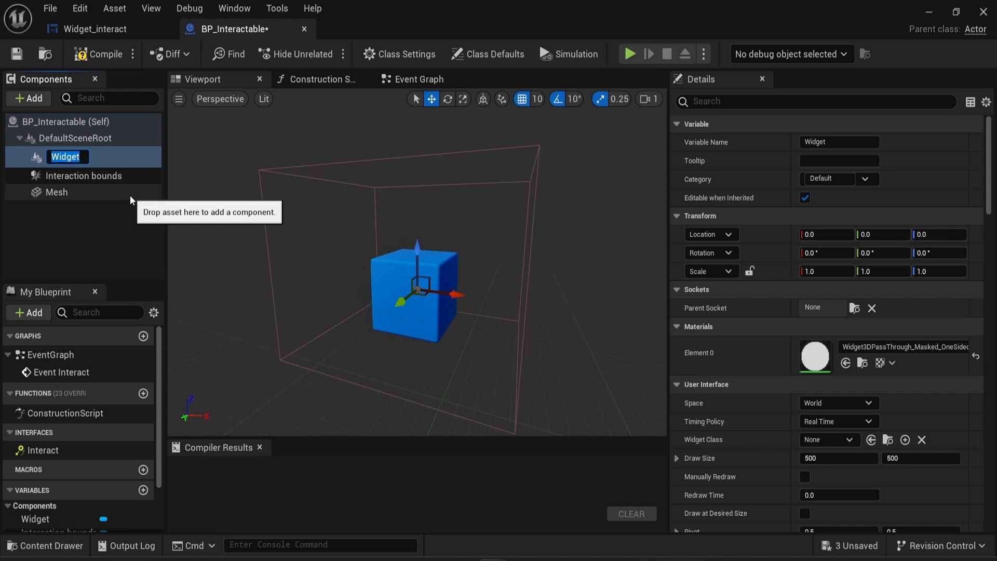
key(Return)
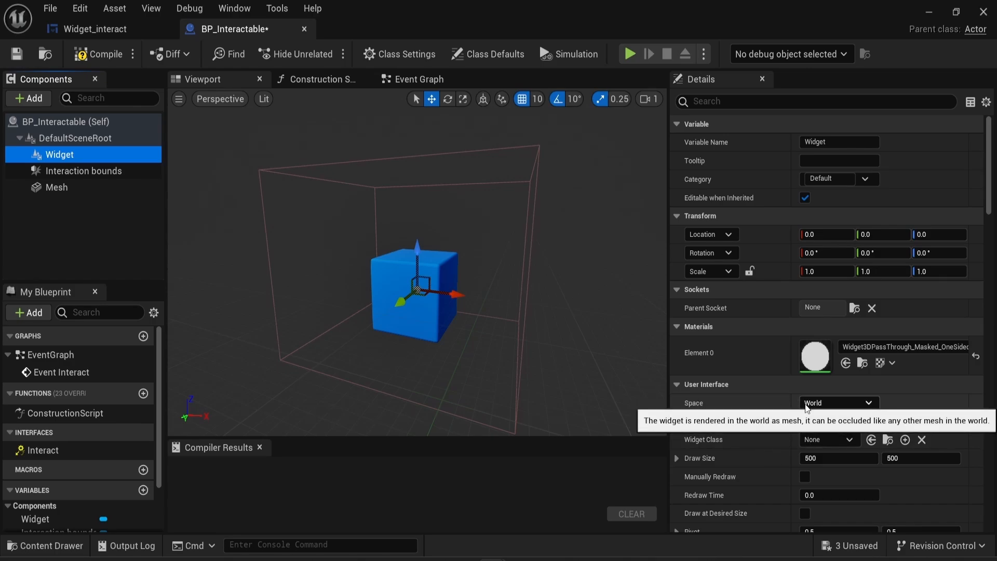
Set the Widget component's Space to Screen and its Widget Class to Widget_interact
click(812, 404)
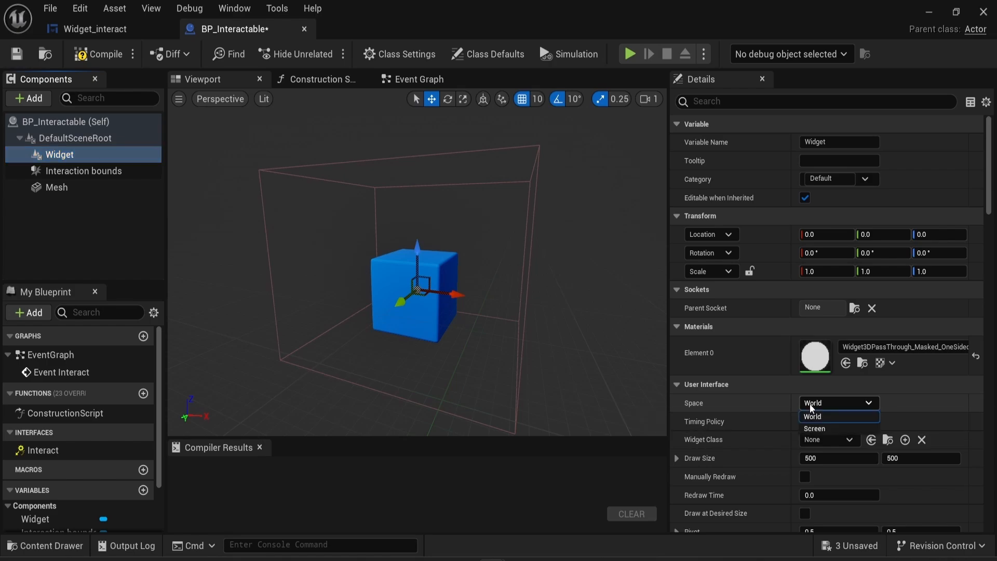
click(819, 430)
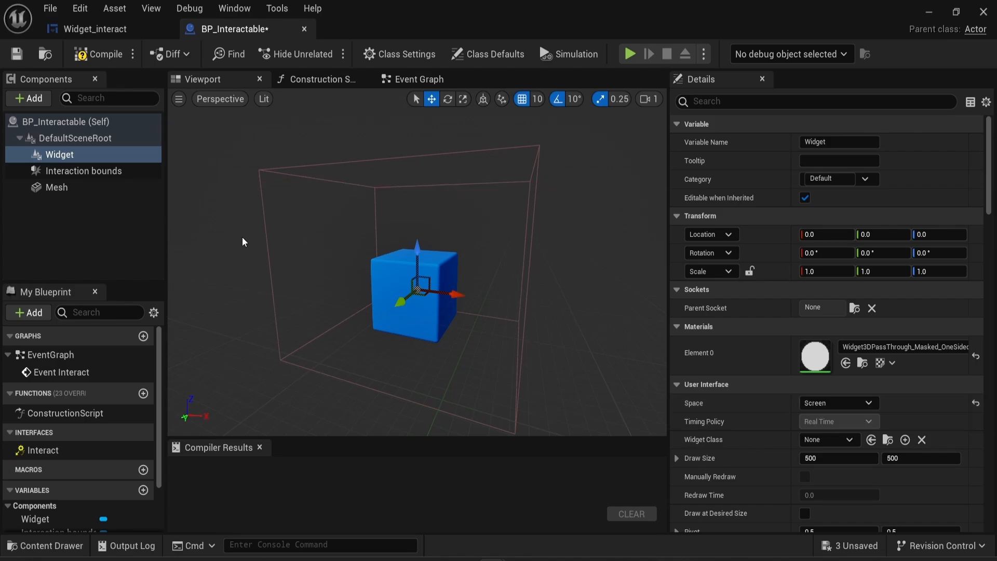
click(835, 443)
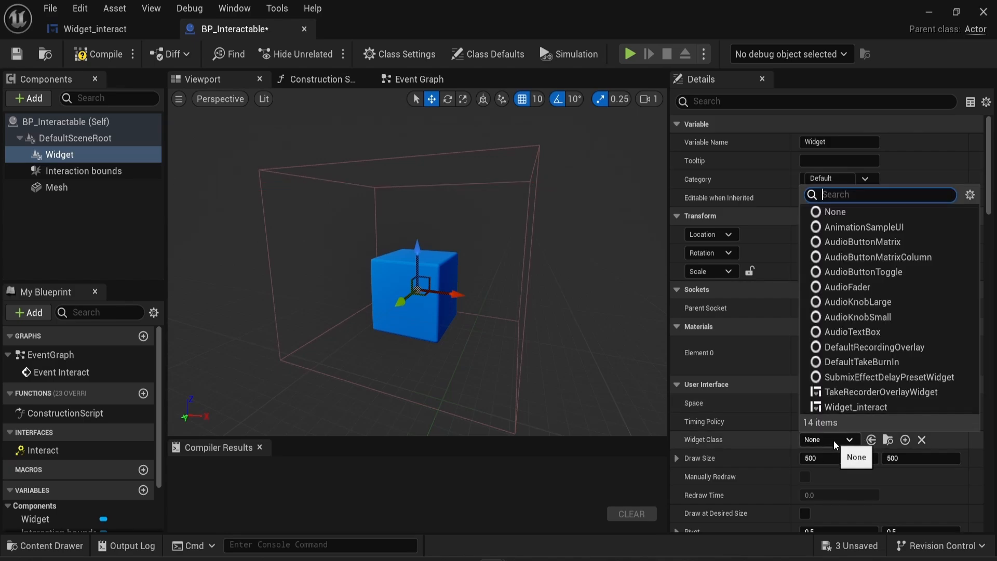
click(841, 407)
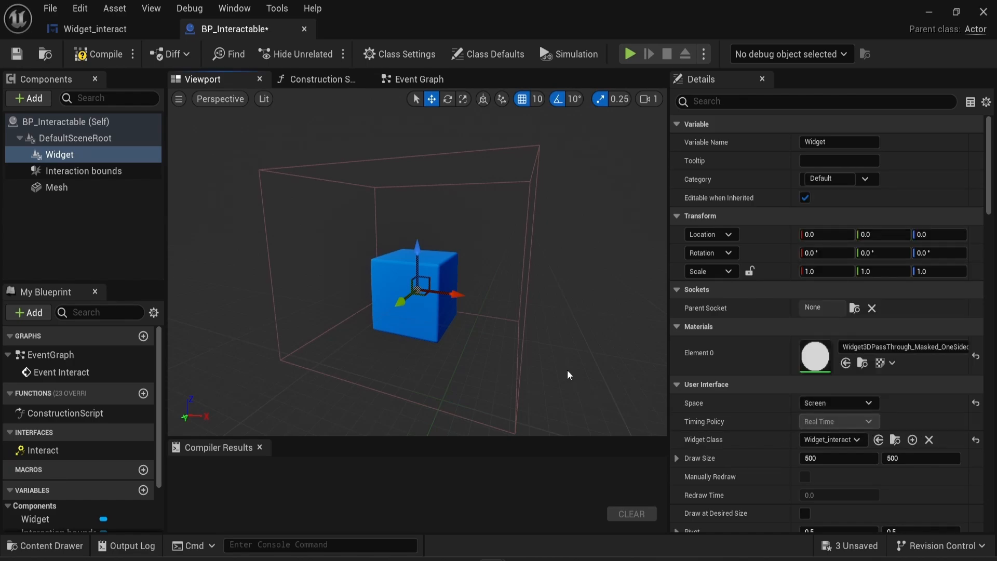
Add an OnComponentBeginOverlap event for Interaction bounds to BP_Interactable's Event Graph
click(413, 79)
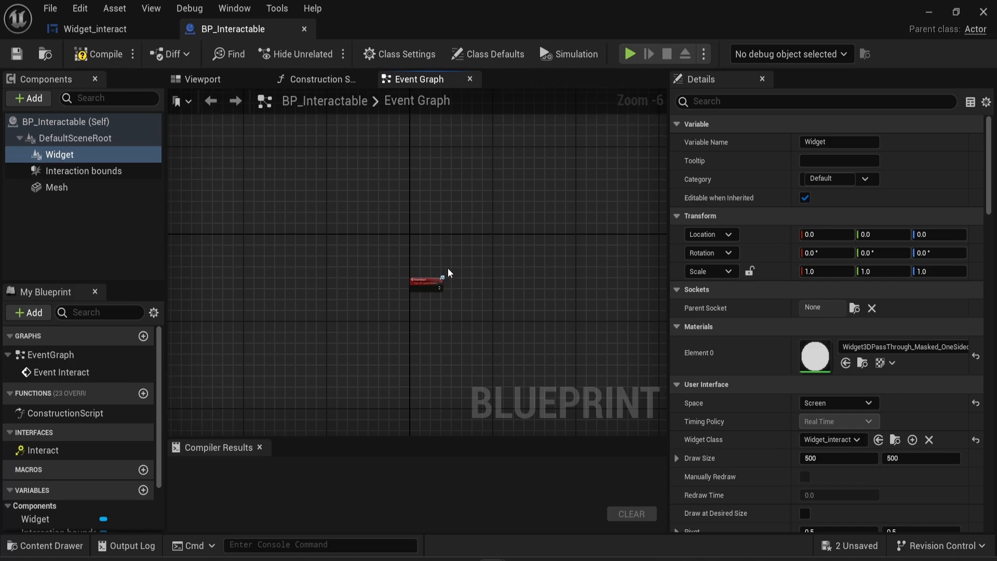
click(204, 80)
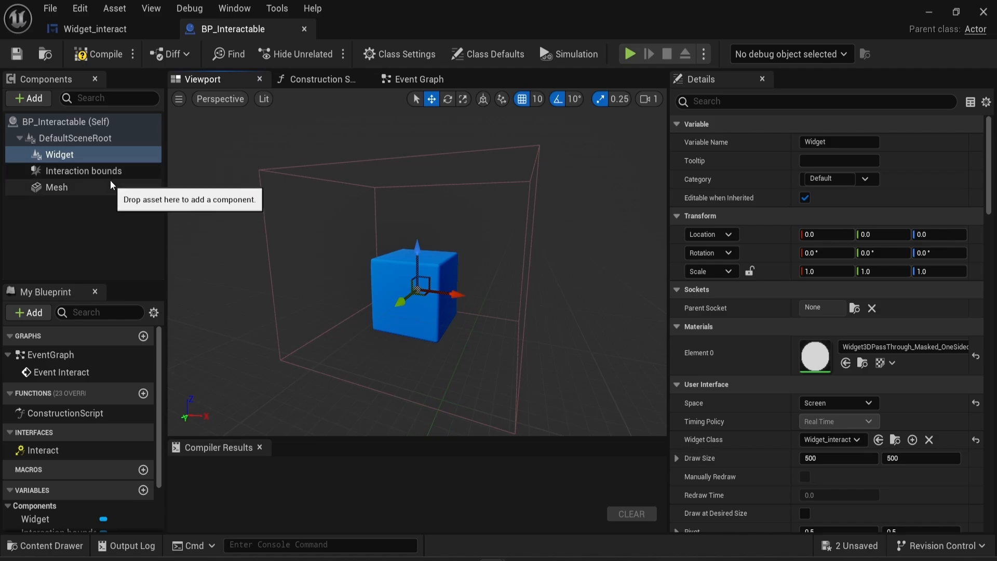
click(402, 82)
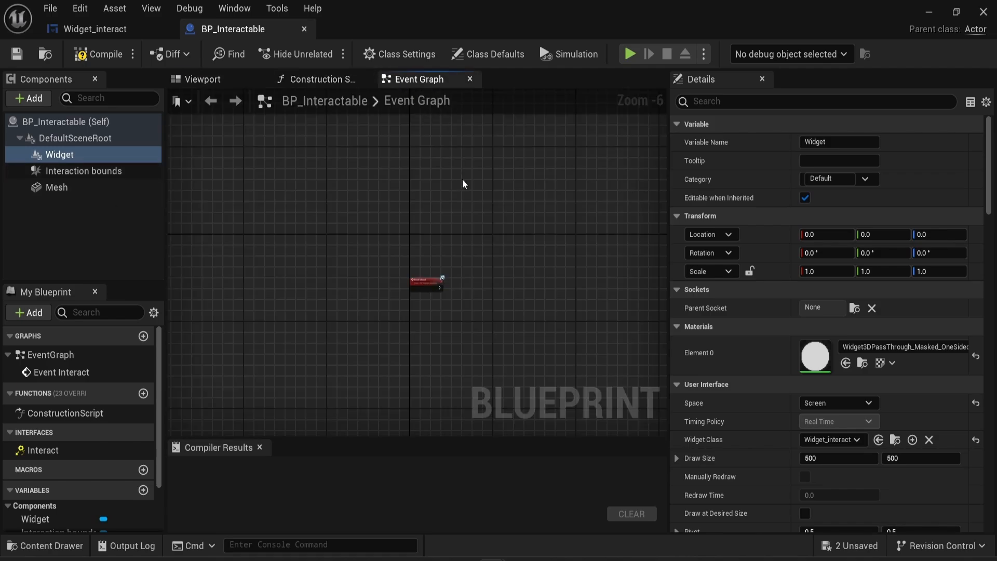
right_drag(569, 269, 480, 199)
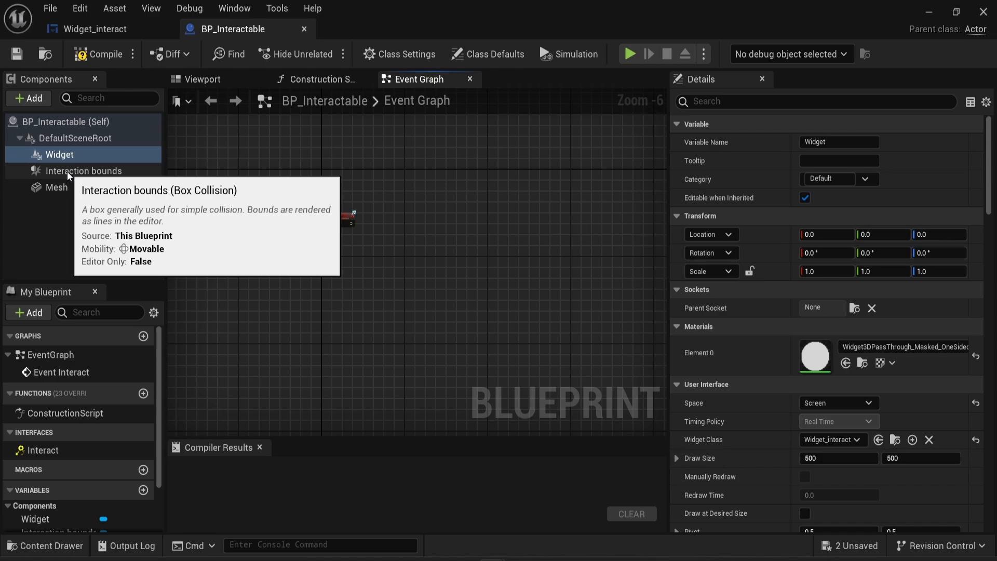
right_click(69, 175)
mouse_move(120, 201)
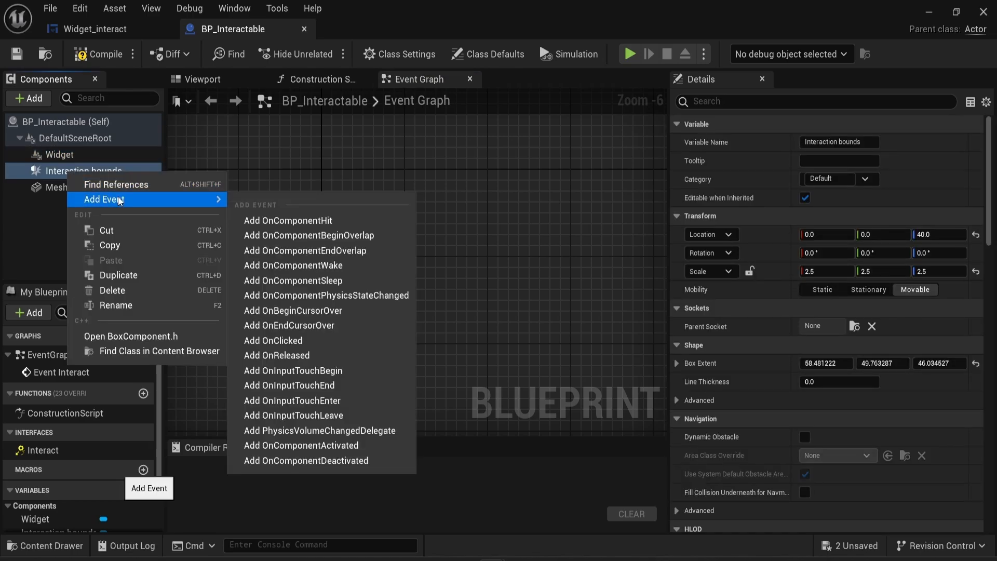
click(365, 242)
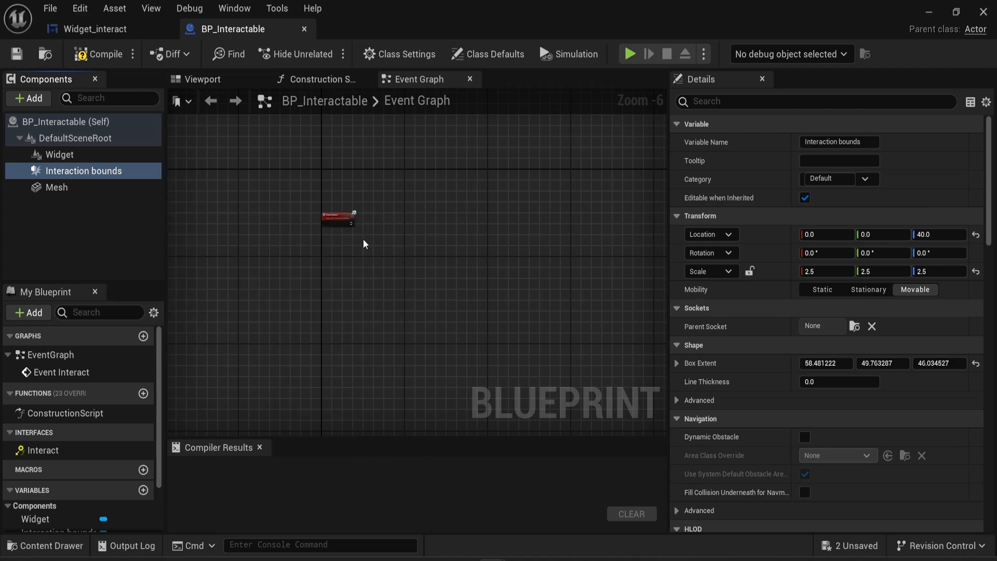
right_drag(385, 221, 254, 214)
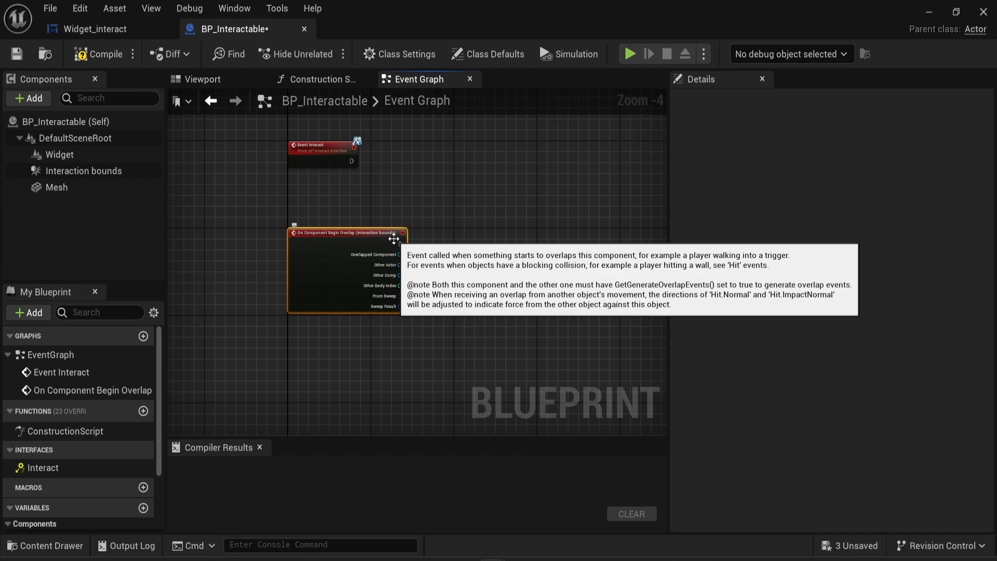
Add an OnComponentEndOverlap event for Interaction bounds to BP_Interactable's Event Graph
right_click(92, 174)
mouse_move(164, 206)
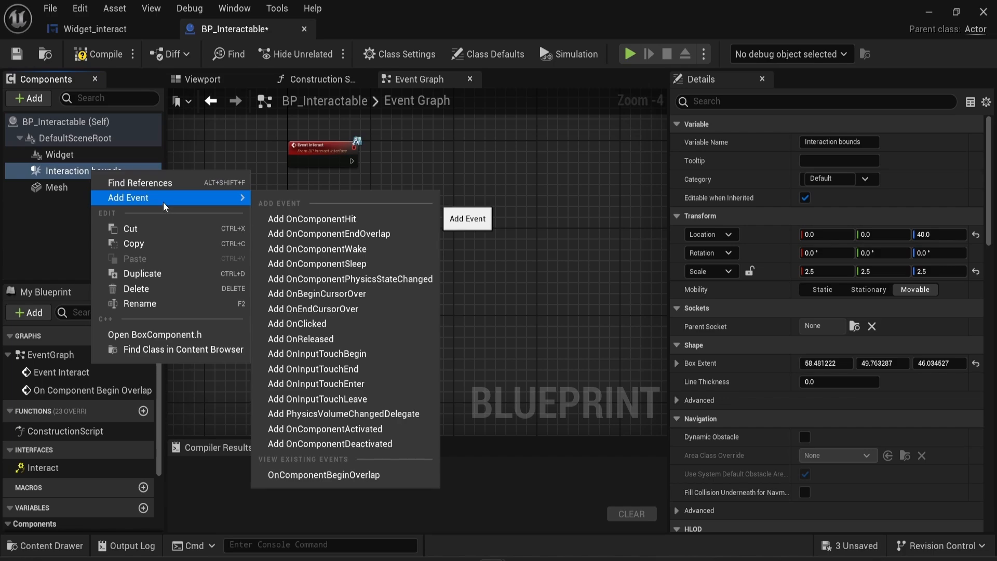
click(367, 236)
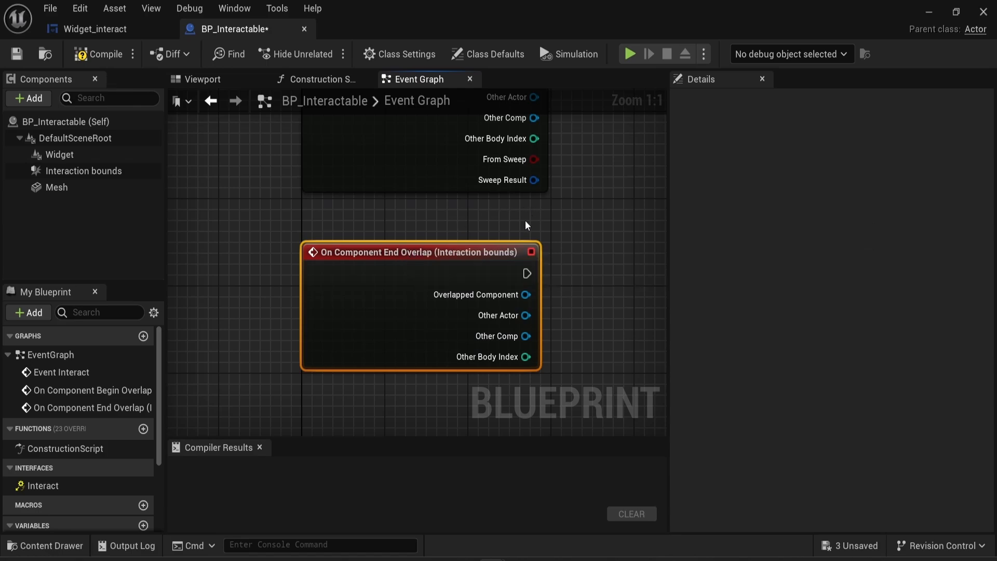
scroll(515, 244, down, 1)
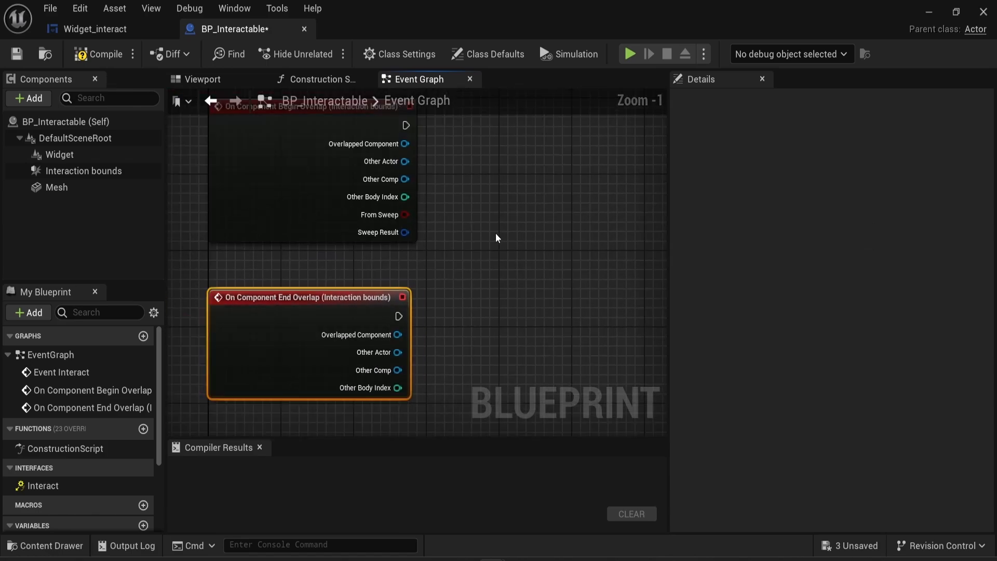
Add a Widget component reference to the Event Graph and create a Set Visibility node targeting it beside the Begin Overlap event
click(65, 155)
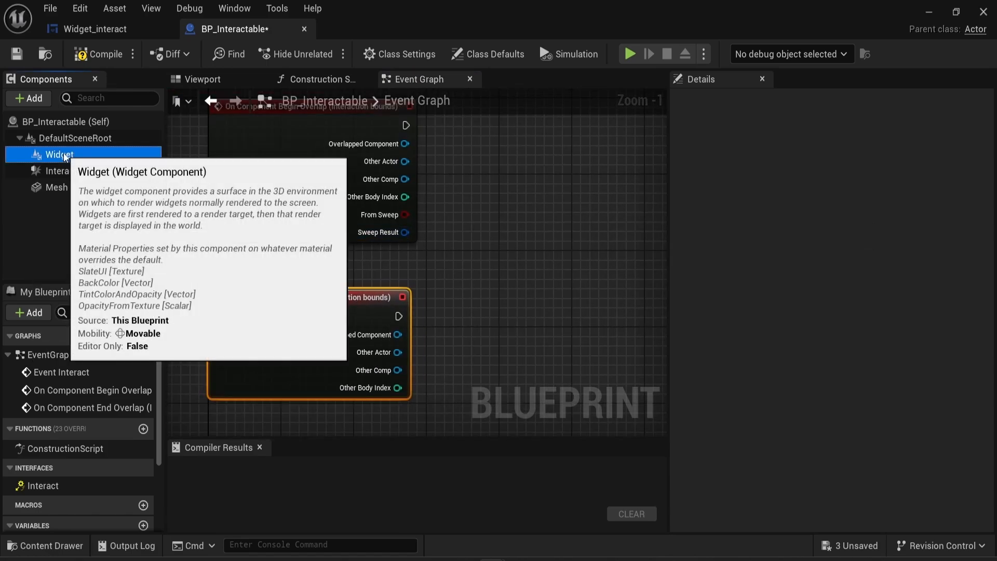
drag(454, 196, 424, 267)
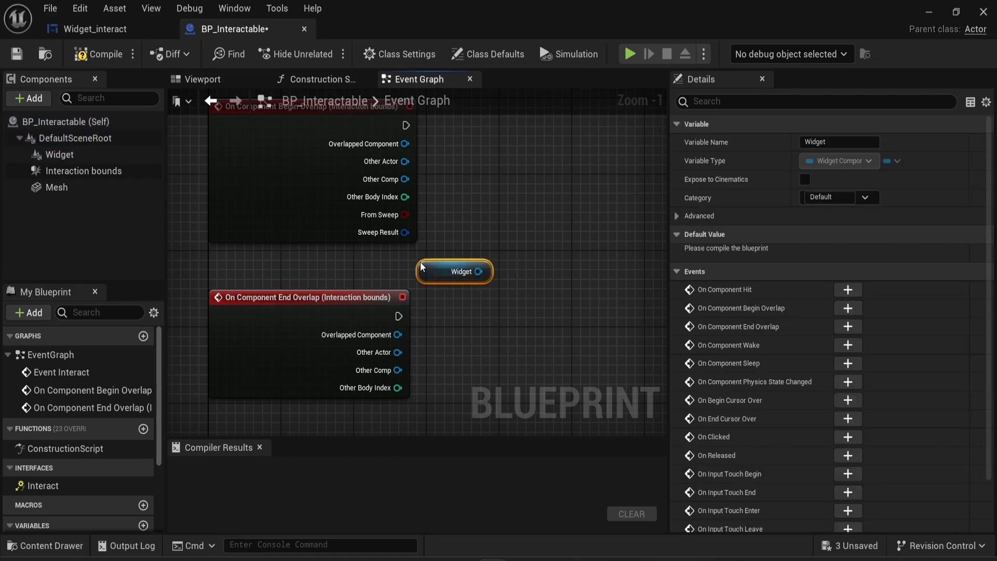
drag(488, 269, 532, 253)
text(set)
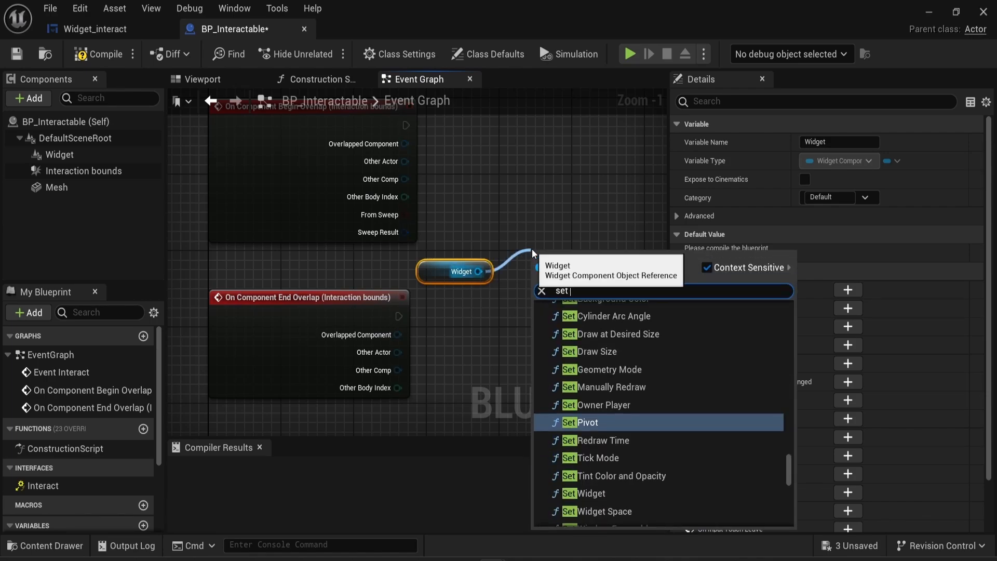
text( visibi)
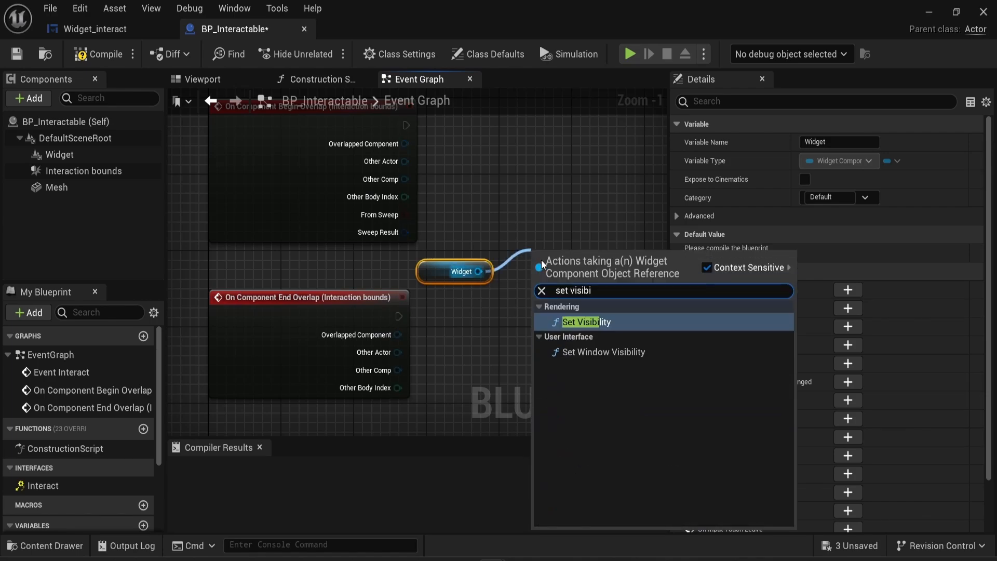
click(601, 321)
drag(570, 244, 606, 197)
Create a second Set Visibility node from the Widget reference, beside the End Overlap event
right_drag(568, 195, 422, 209)
drag(346, 290, 400, 361)
text(se)
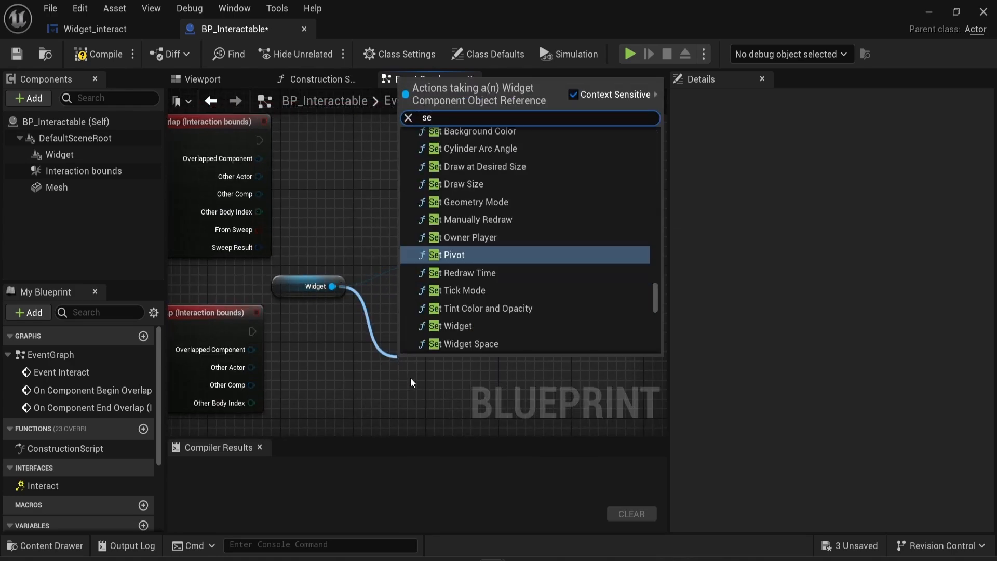
text(t visib)
key(Return)
scroll(455, 270, down, 1)
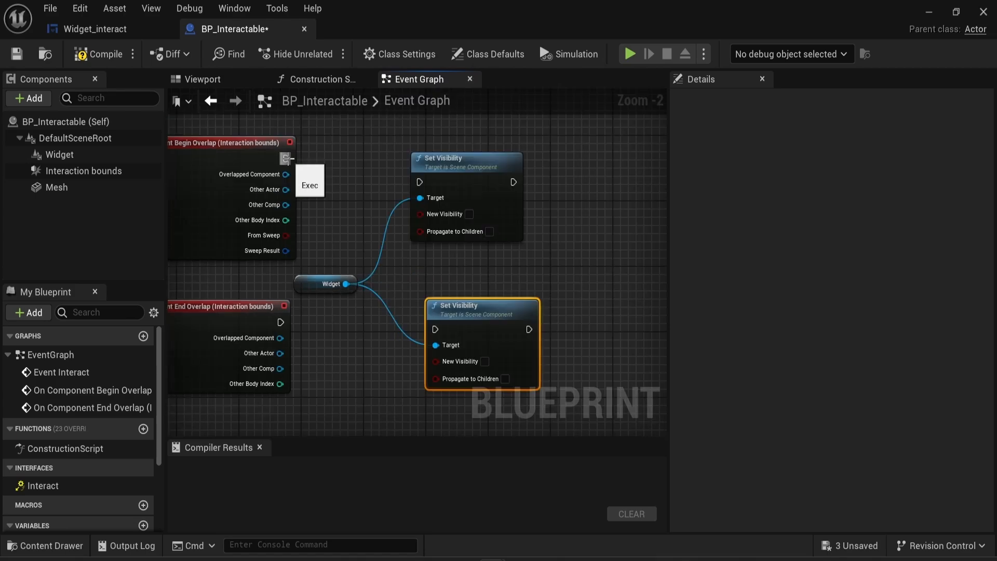
Connect Begin Overlap to the upper Set Visibility with New Visibility enabled, and End Overlap to the lower Set Visibility
drag(285, 158, 422, 185)
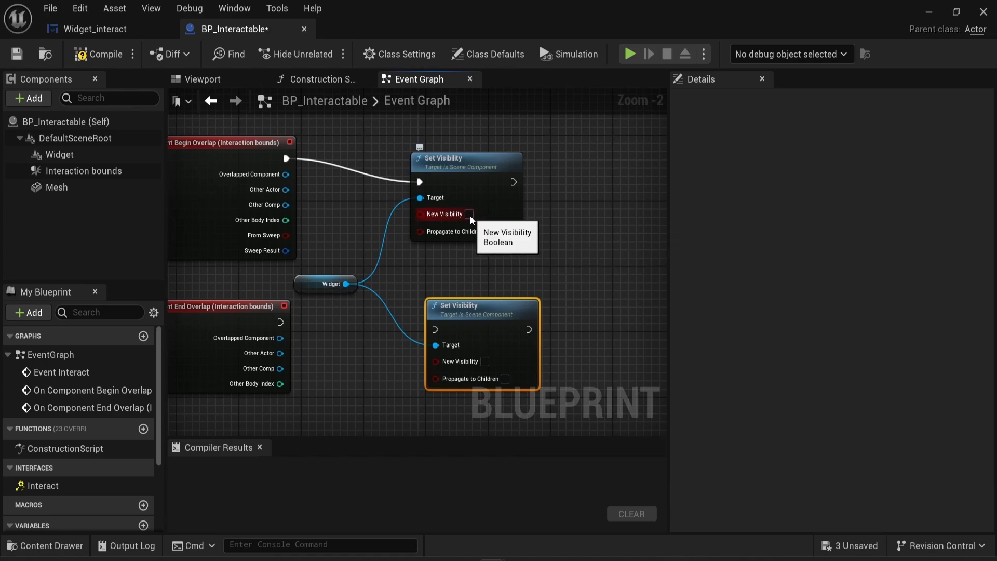
click(469, 214)
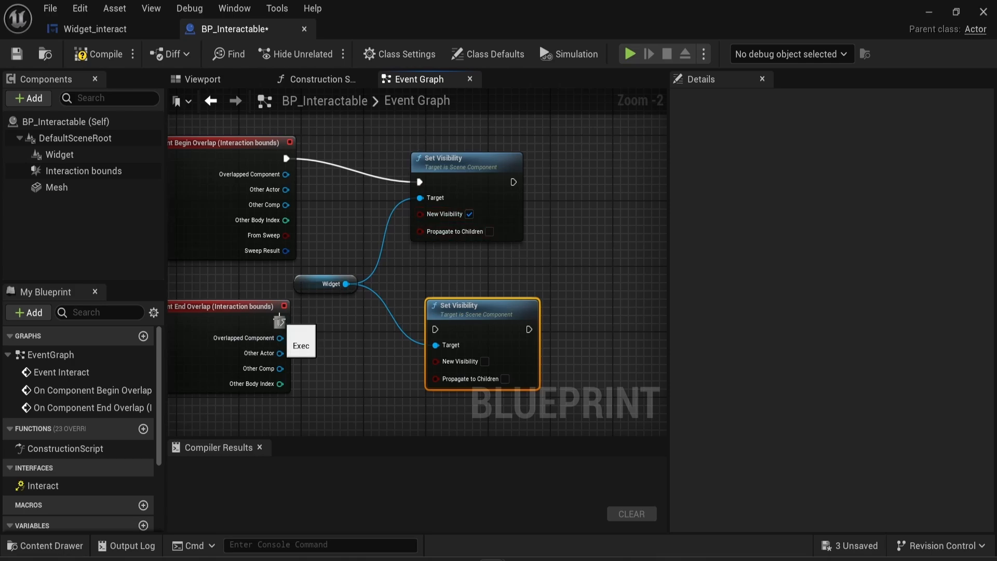
drag(281, 322, 436, 329)
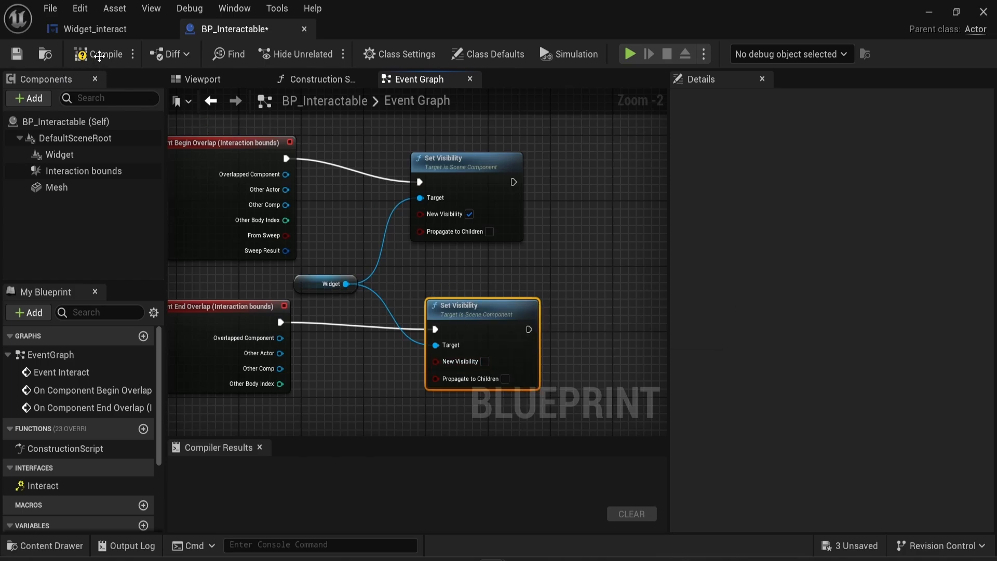
Compile and save BP_Interactable, and minimize the Blueprint editor
click(100, 59)
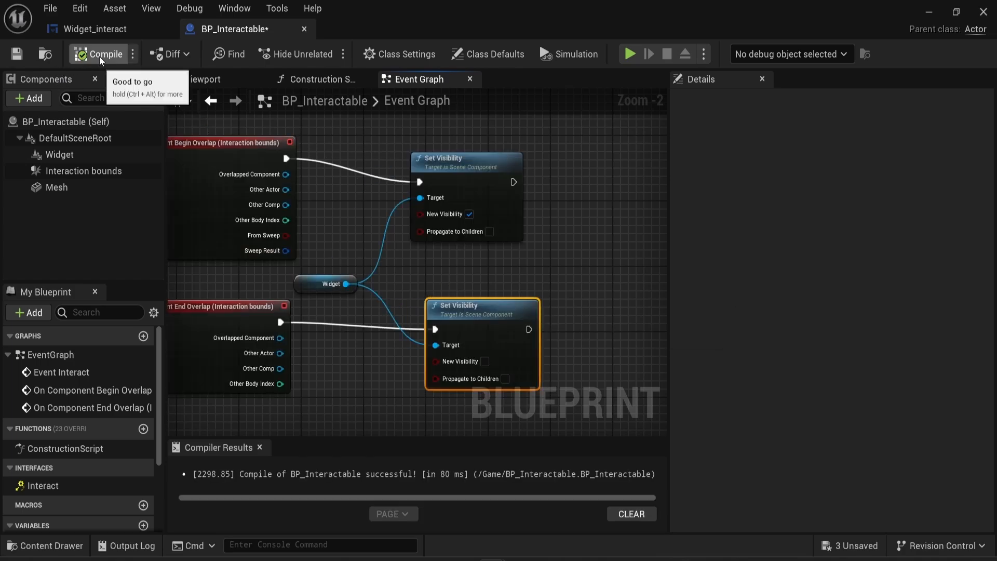
click(441, 288)
key(ctrl+s)
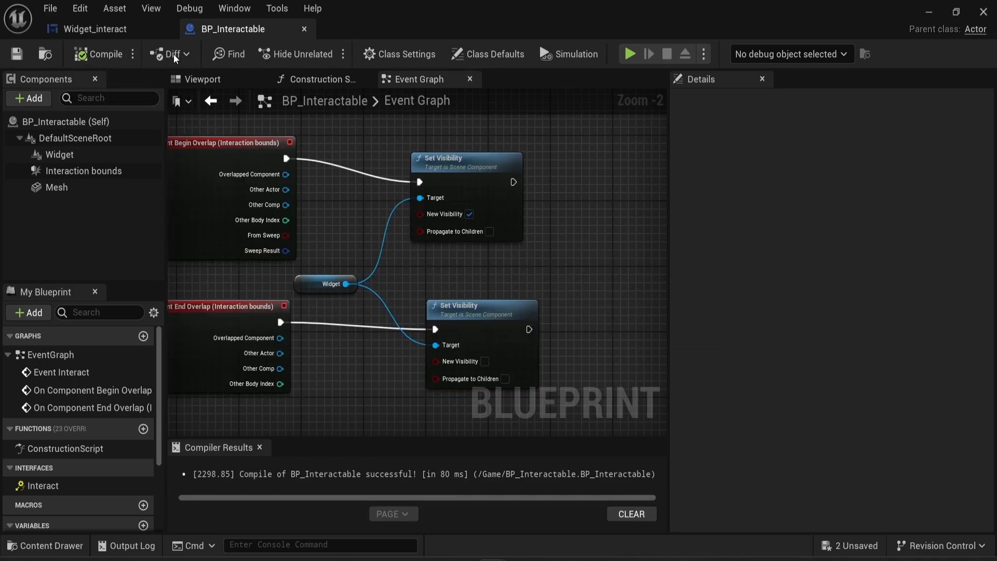
click(929, 12)
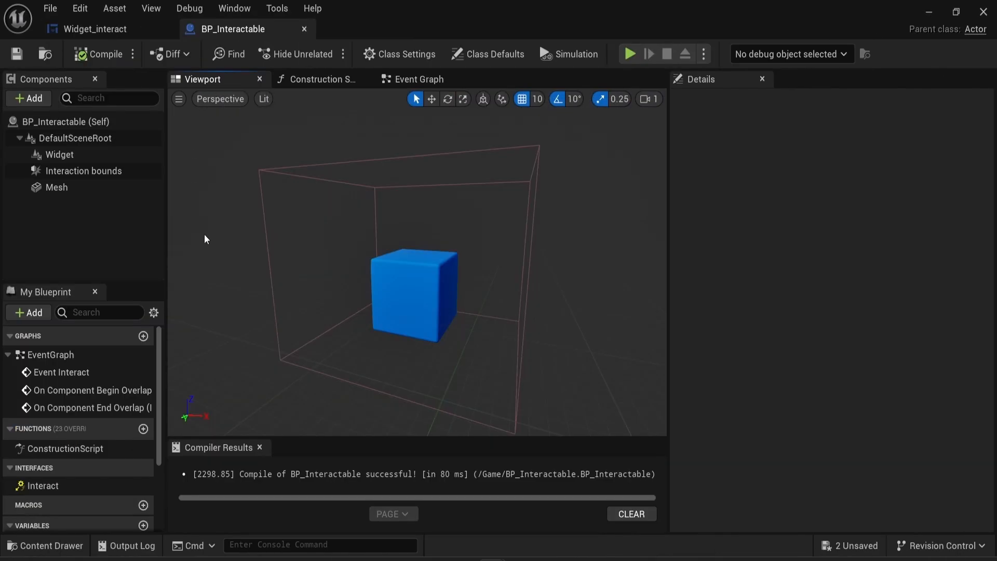
Disable the Visible rendering property on BP_Interactable's Widget component and save the Blueprint
click(48, 155)
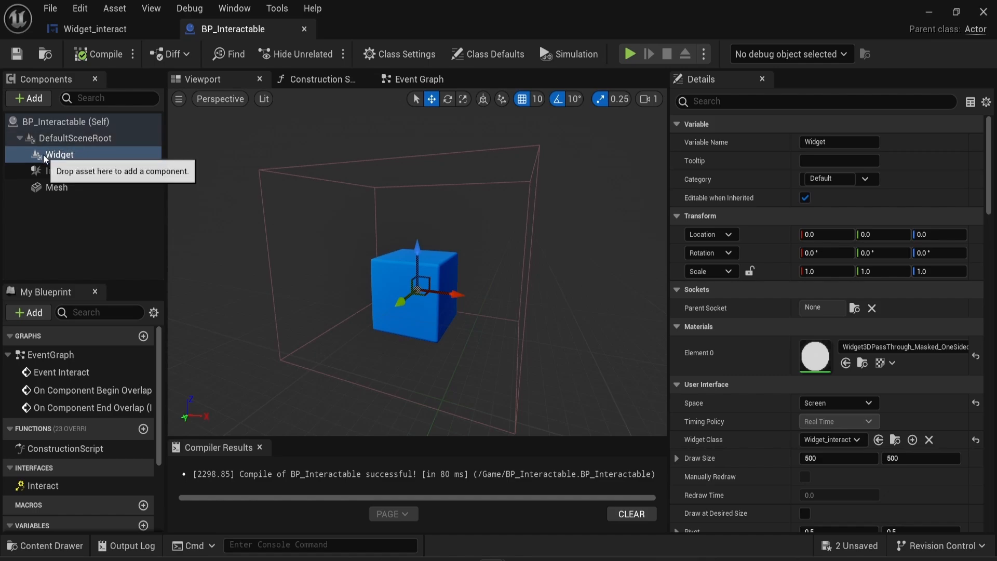
click(741, 102)
text(visib)
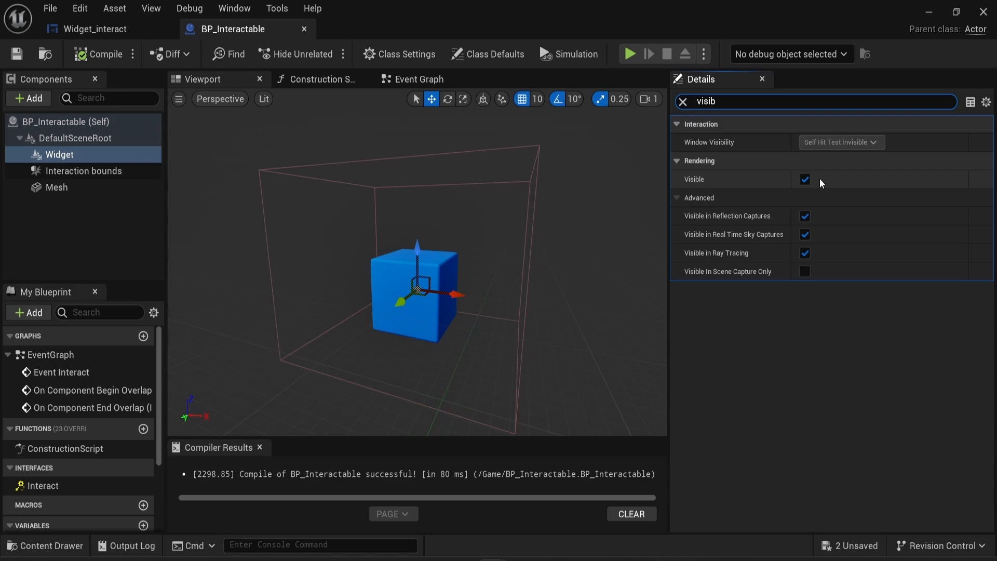
click(805, 183)
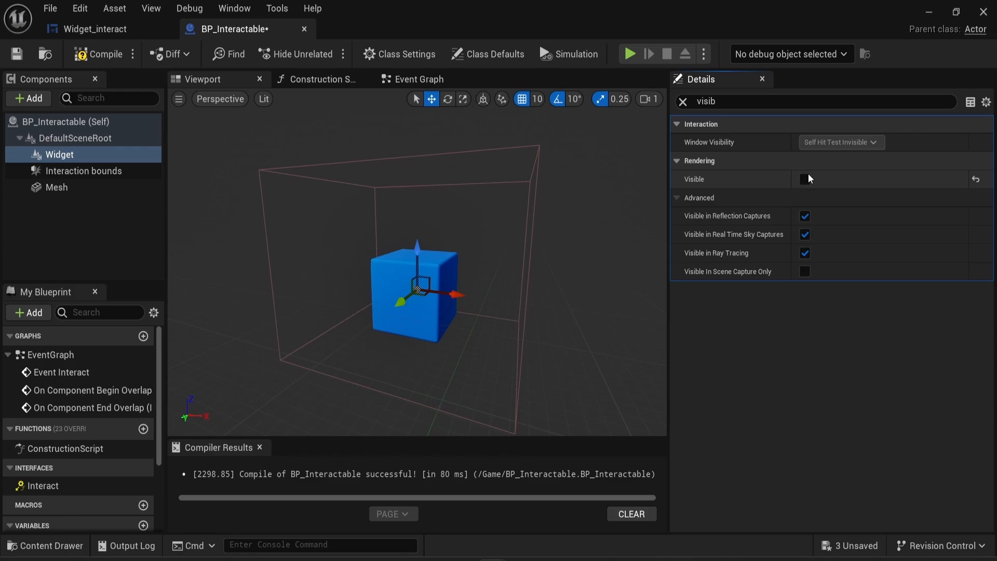
click(419, 79)
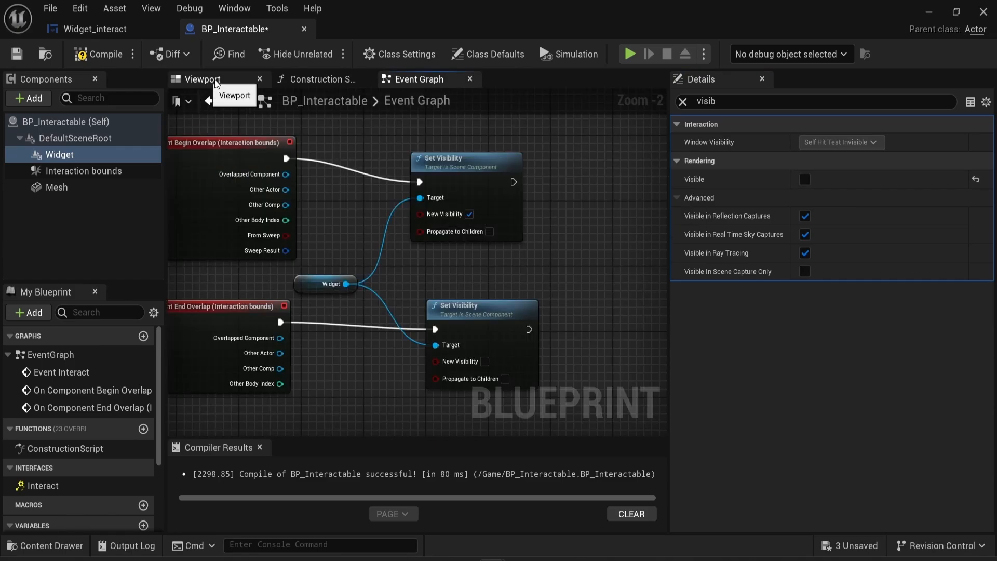
click(204, 79)
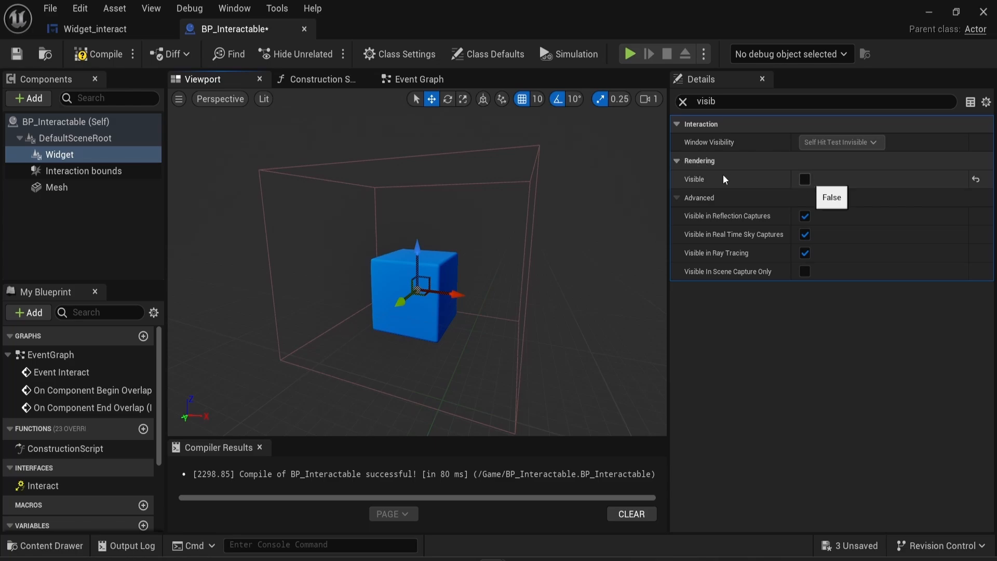
key(ctrl+s)
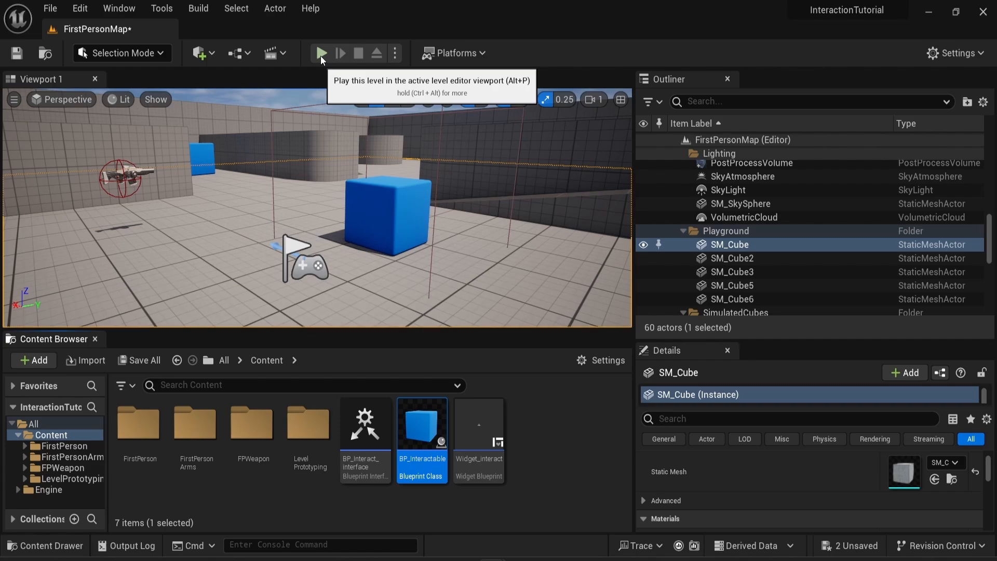
Play the level and walk repeatedly toward and away from the interactable cube to test the Interact prompt
click(321, 54)
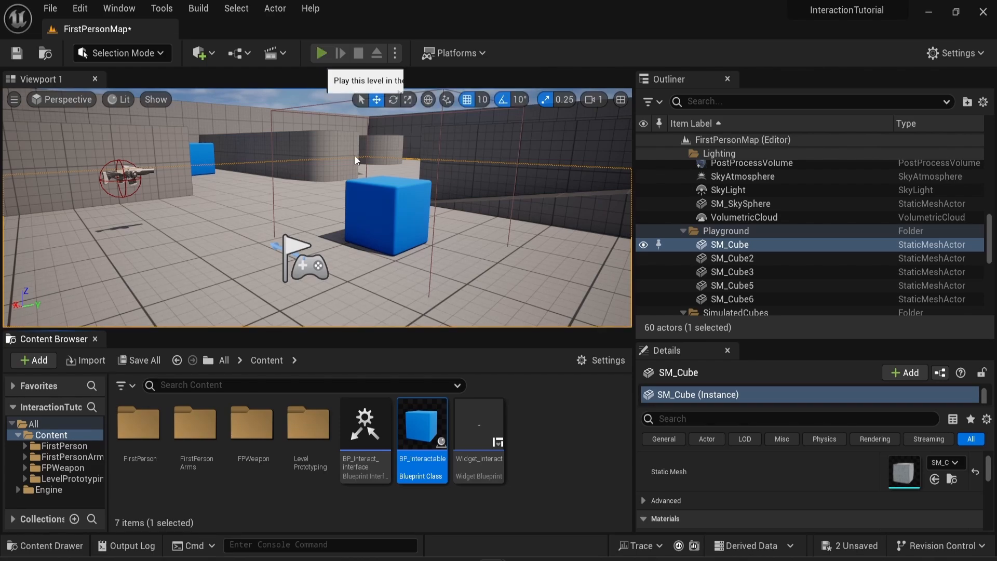
click(383, 234)
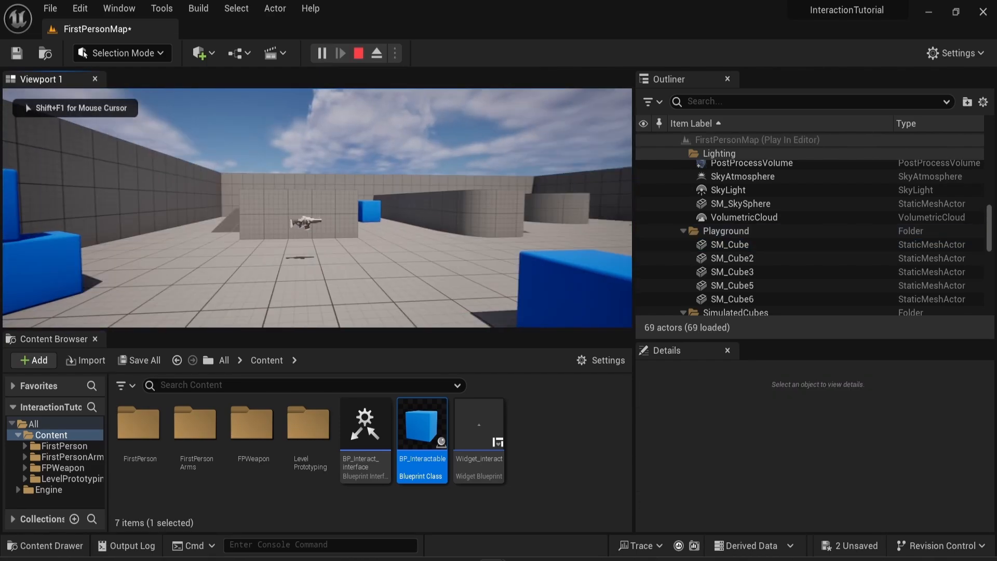
key(w)
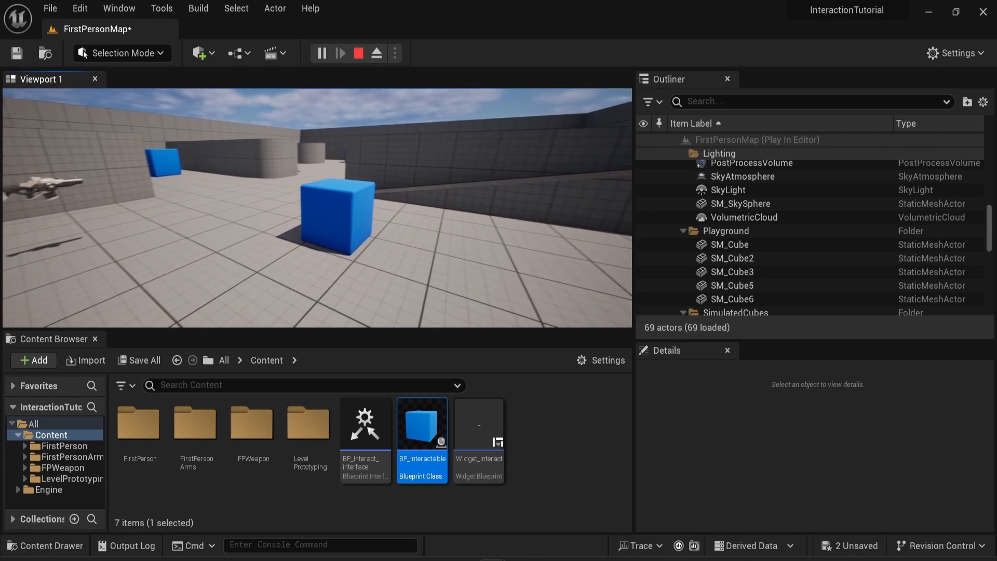
key(w)
key(w)
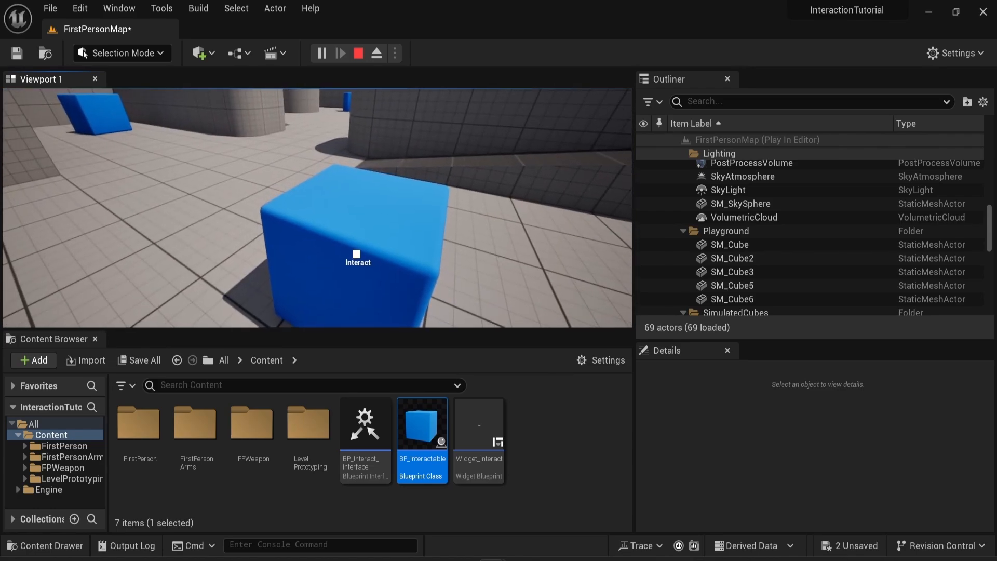
key(s)
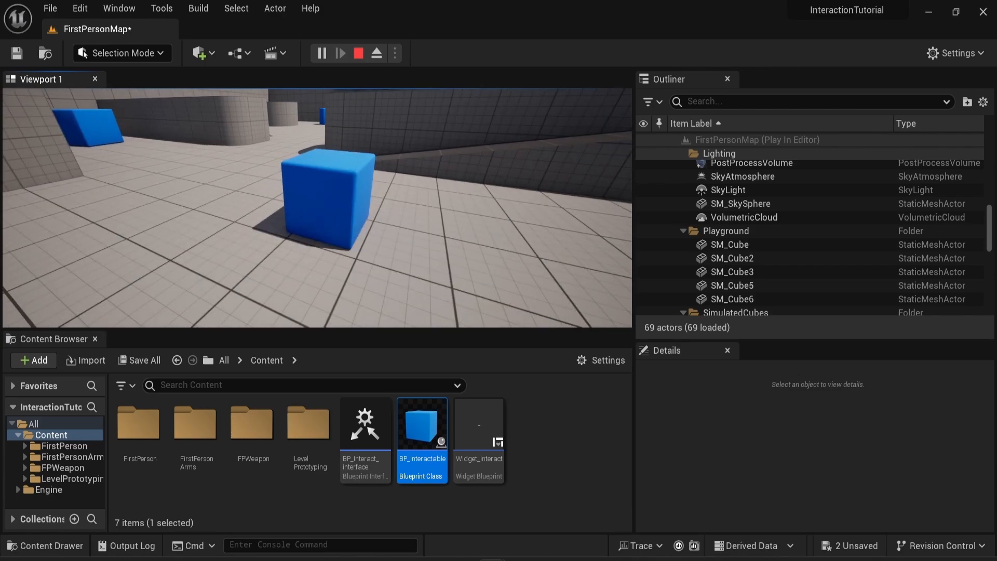
key(w)
key(a)
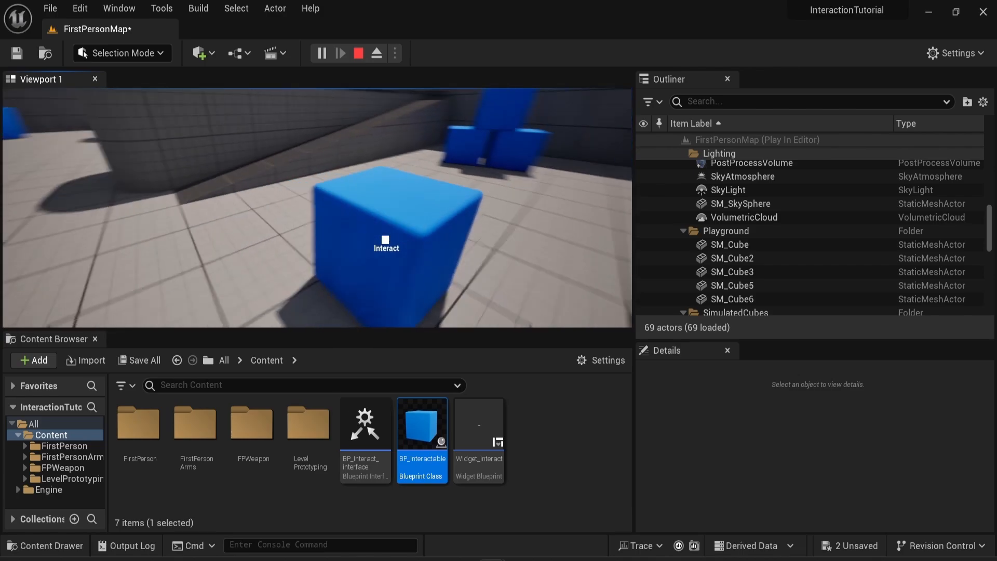
key(s)
key(w)
key(s)
key(w)
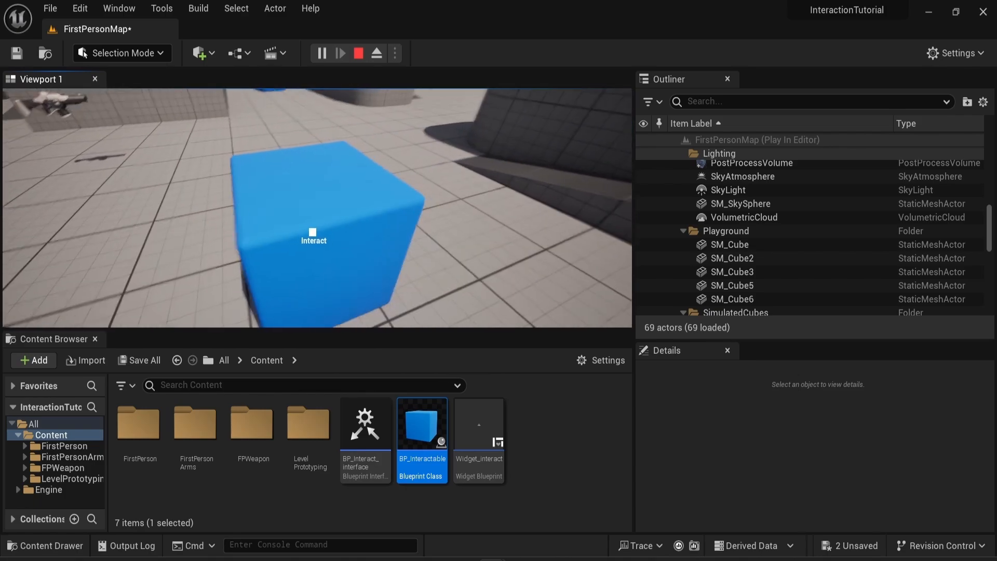
key(d)
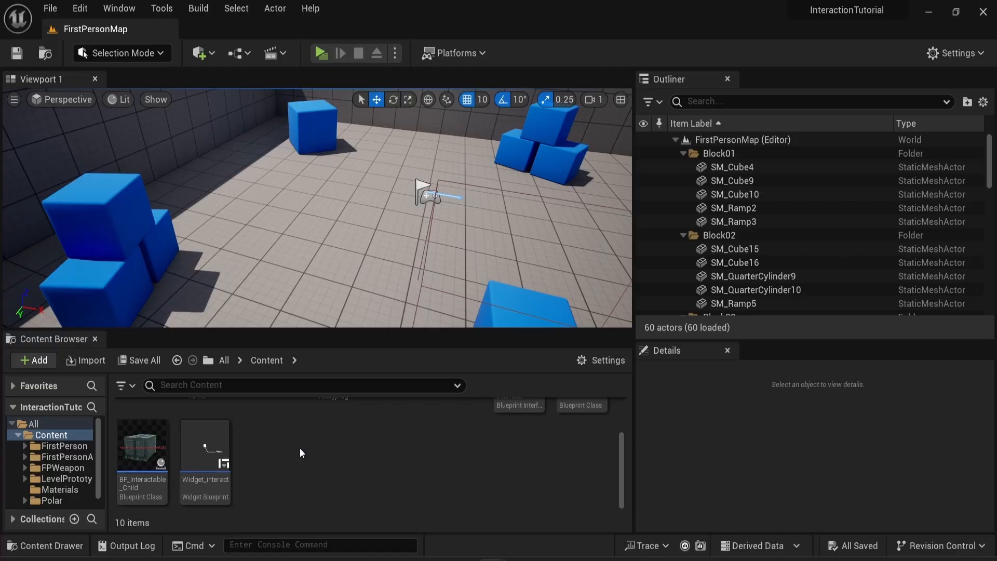
Create a material named M_Outline in the Content folder and set its Material Domain to Post Process
right_click(300, 448)
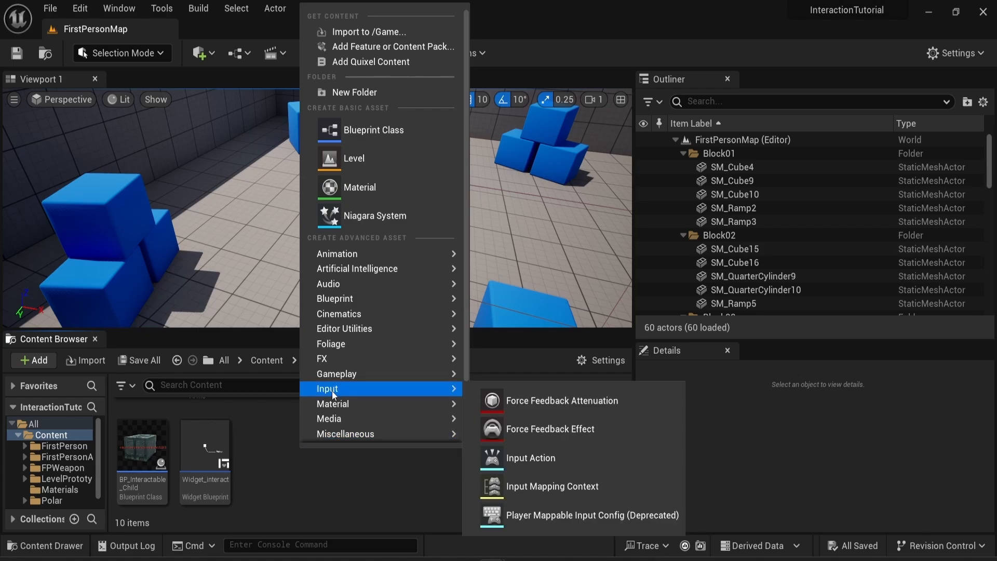
mouse_move(345, 406)
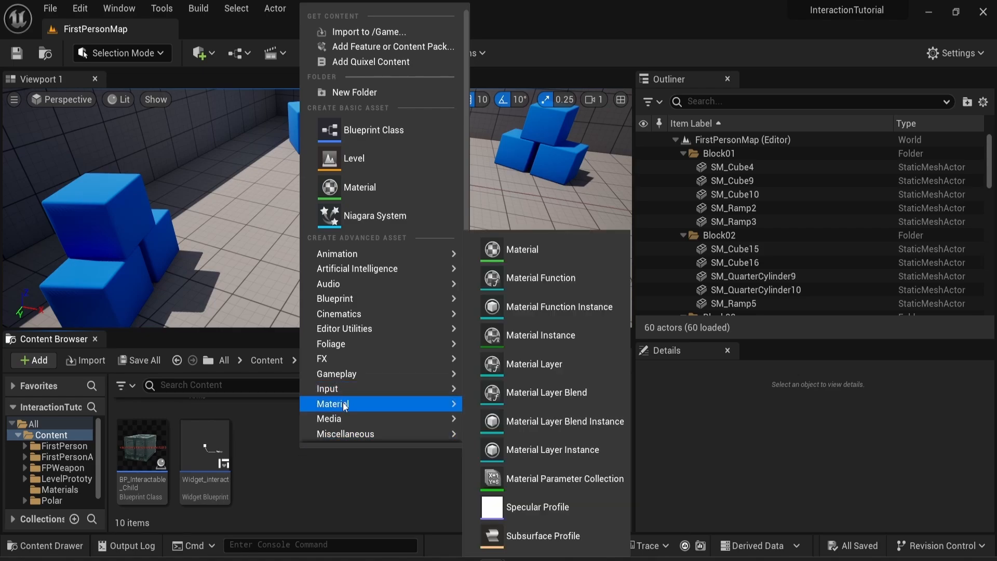
click(558, 254)
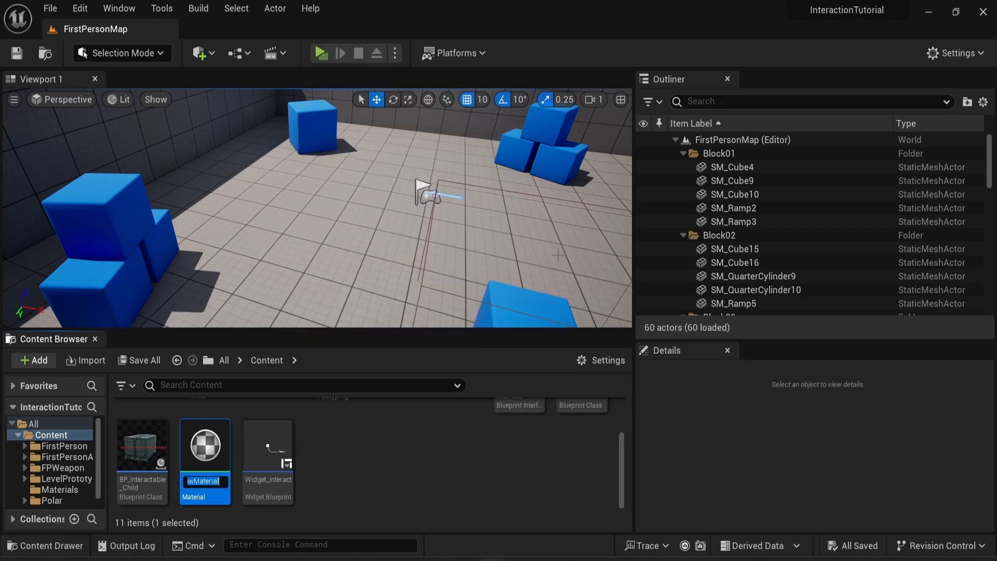
text(M_Outline)
key(Return)
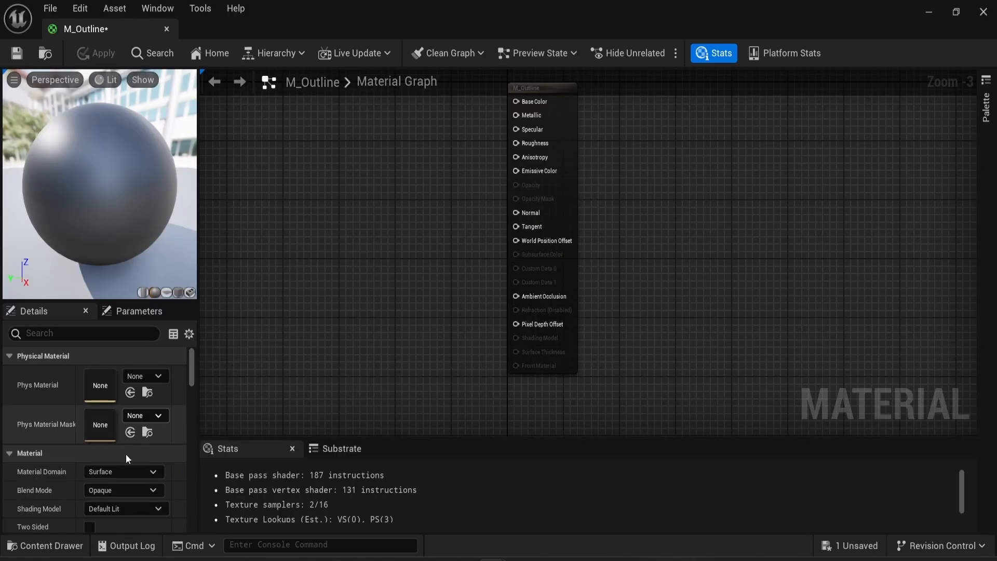
click(108, 473)
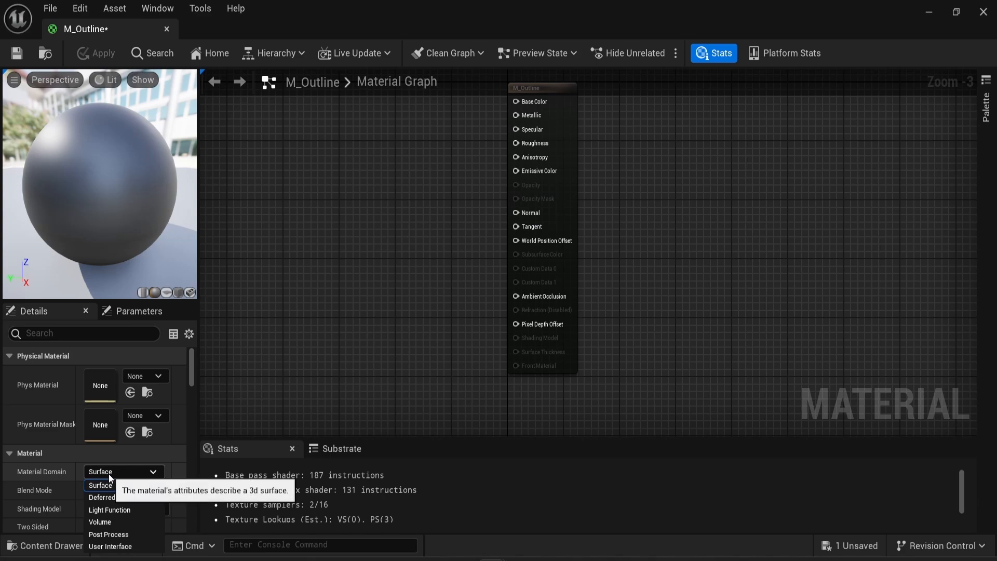
click(129, 533)
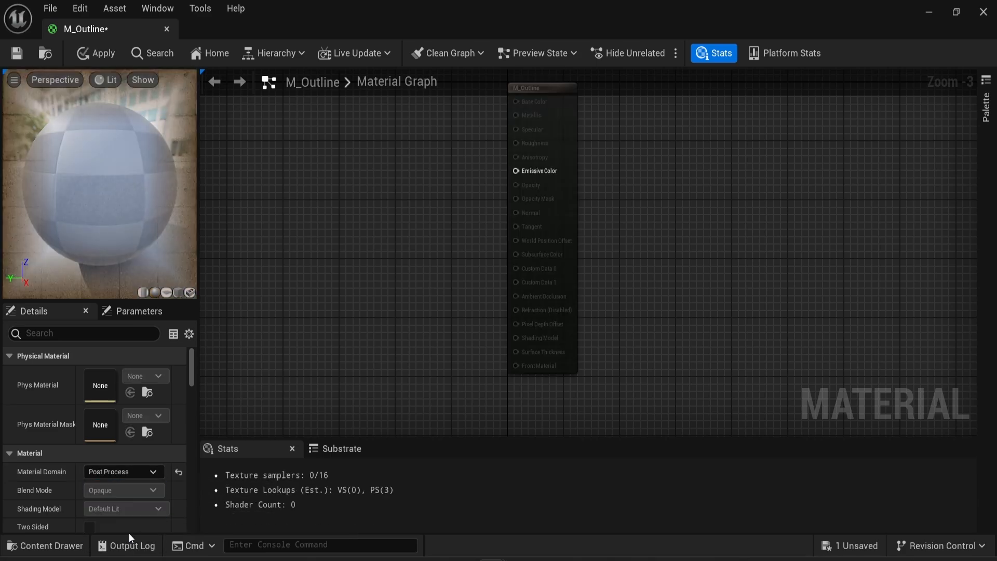
Add a SceneTexture node to the M_Outline material graph, placed before the material output node
right_drag(329, 155, 441, 234)
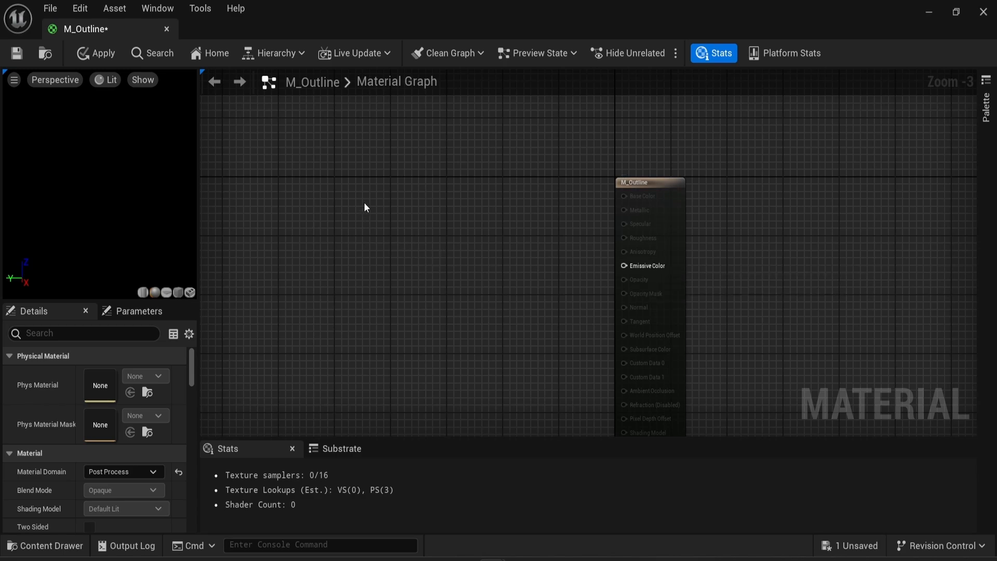
right_click(393, 223)
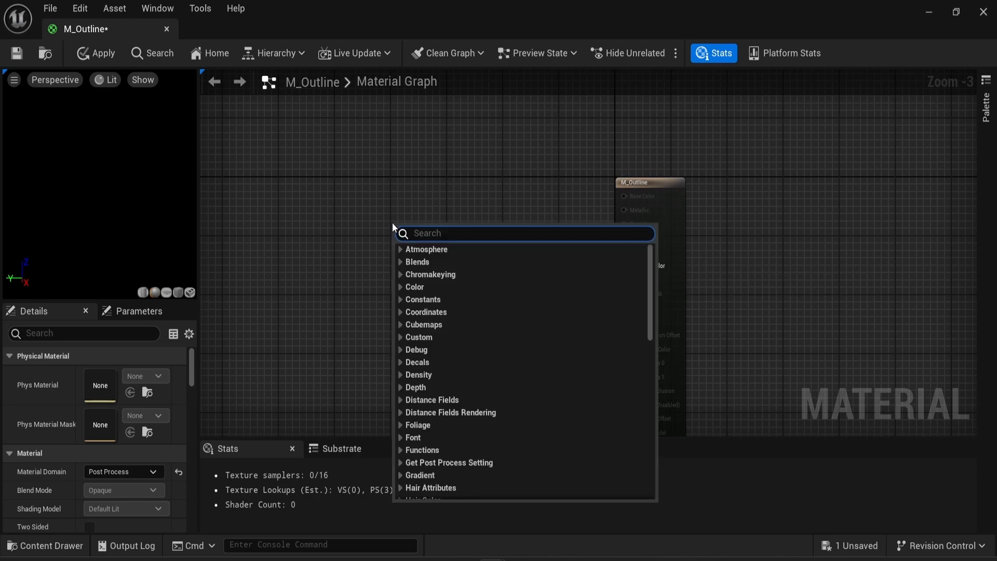
text(scenete)
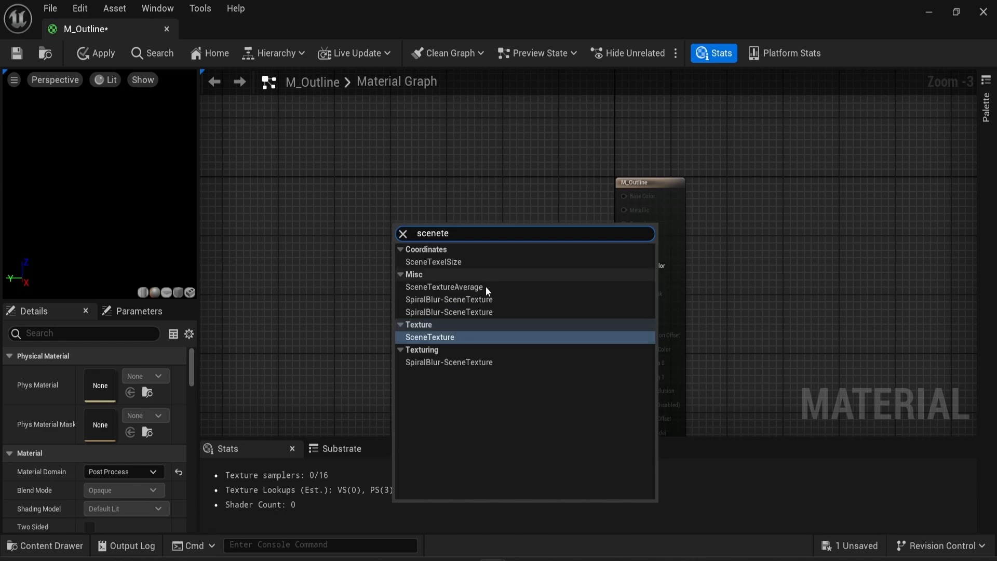
click(471, 338)
drag(429, 216, 375, 183)
Add a LinearInterpolate node with the SceneTexture Color feeding its A input, and connect its output to Emissive Color
drag(430, 238, 475, 305)
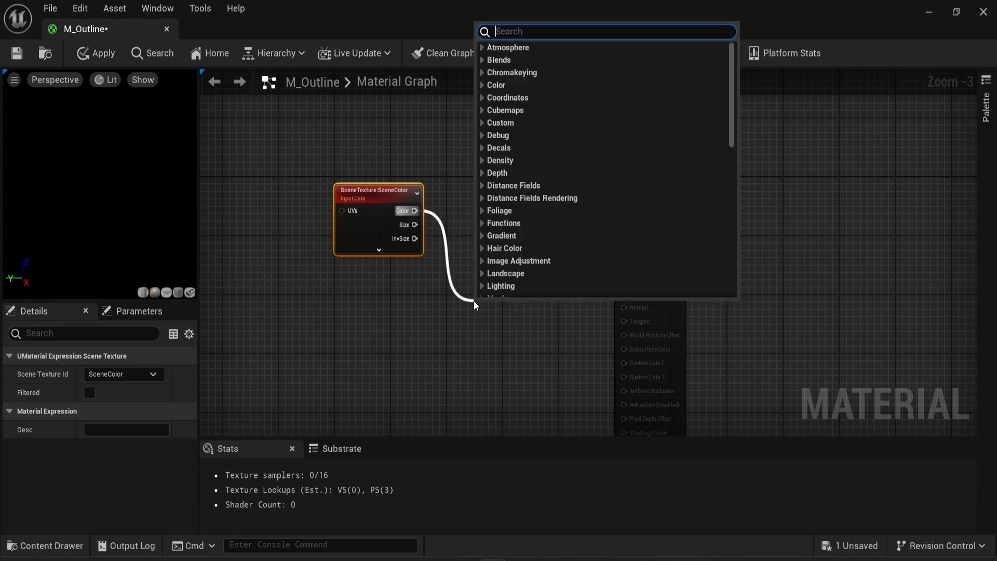
text(lerp)
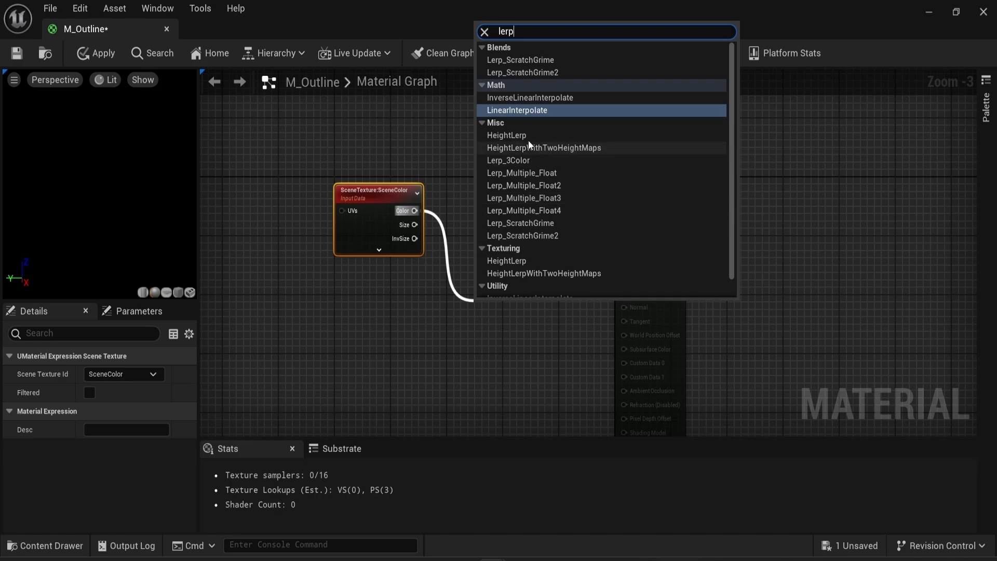
click(516, 111)
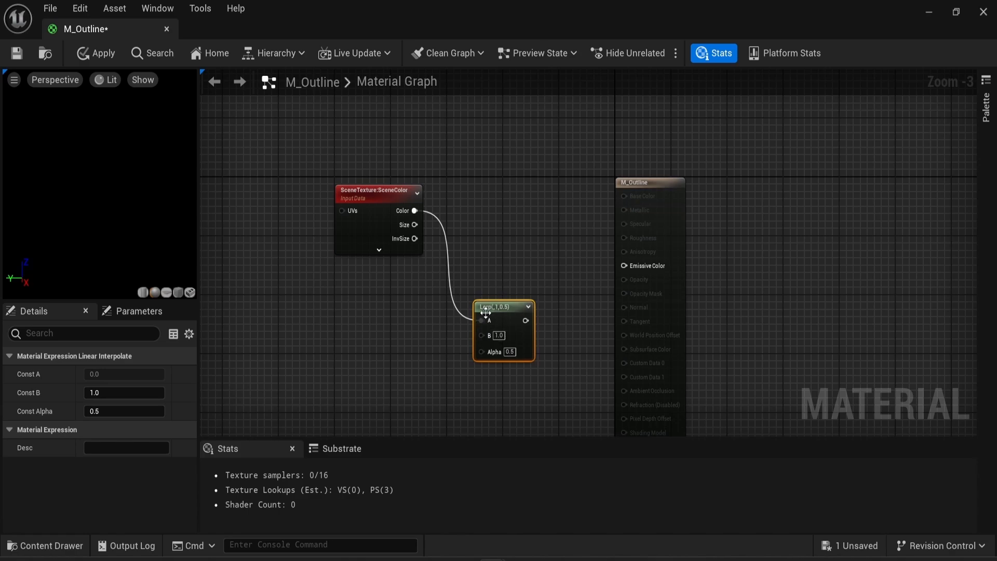
drag(486, 314, 516, 278)
right_drag(400, 341, 404, 287)
drag(550, 239, 627, 213)
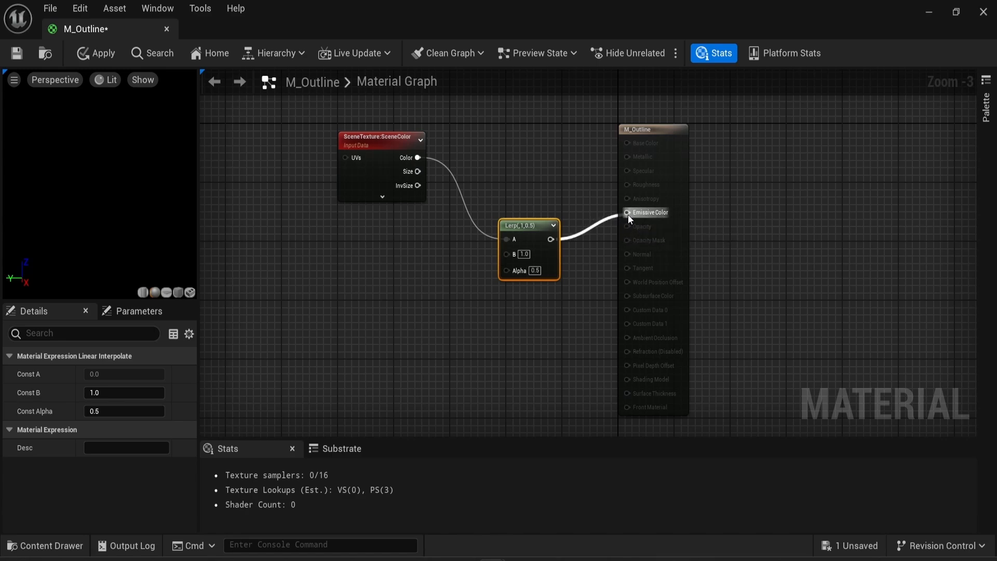
Set the SceneTexture node's Scene Texture Id to PostProcessInput0
click(382, 171)
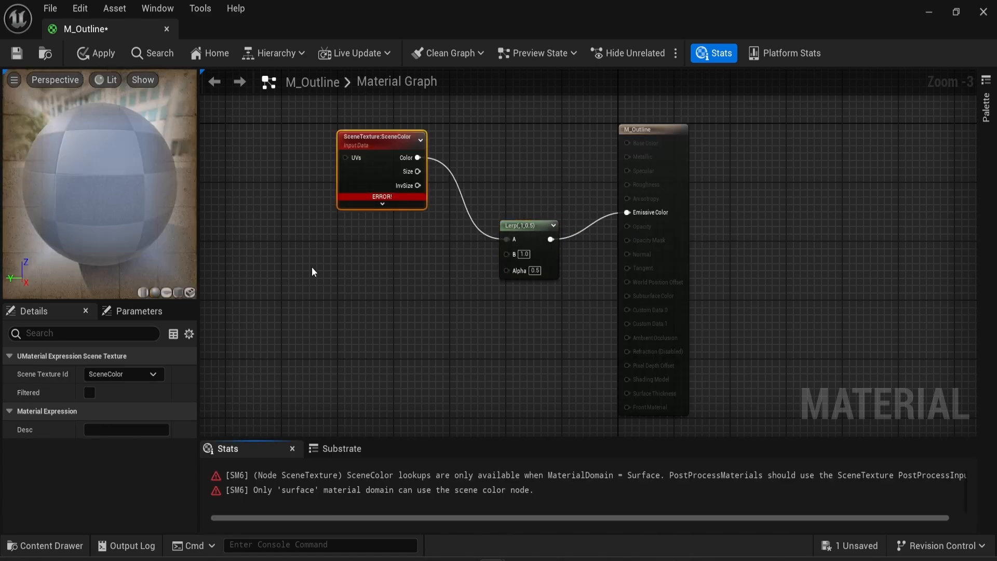
click(113, 375)
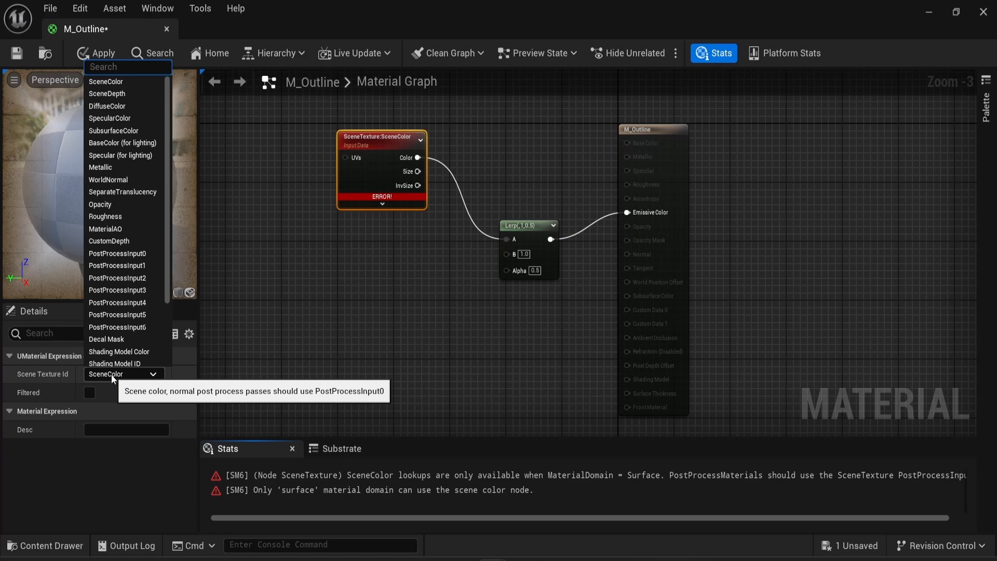
click(118, 253)
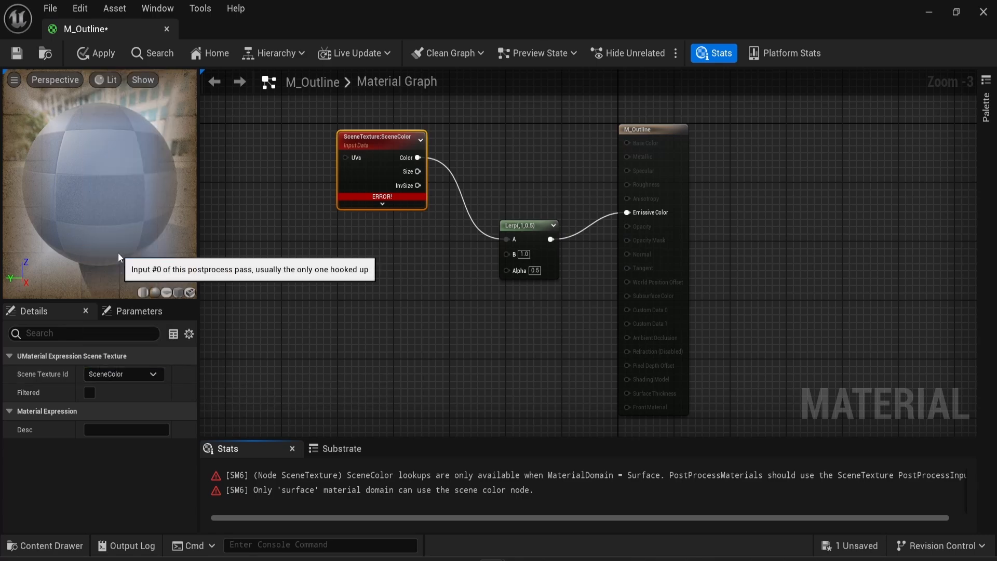
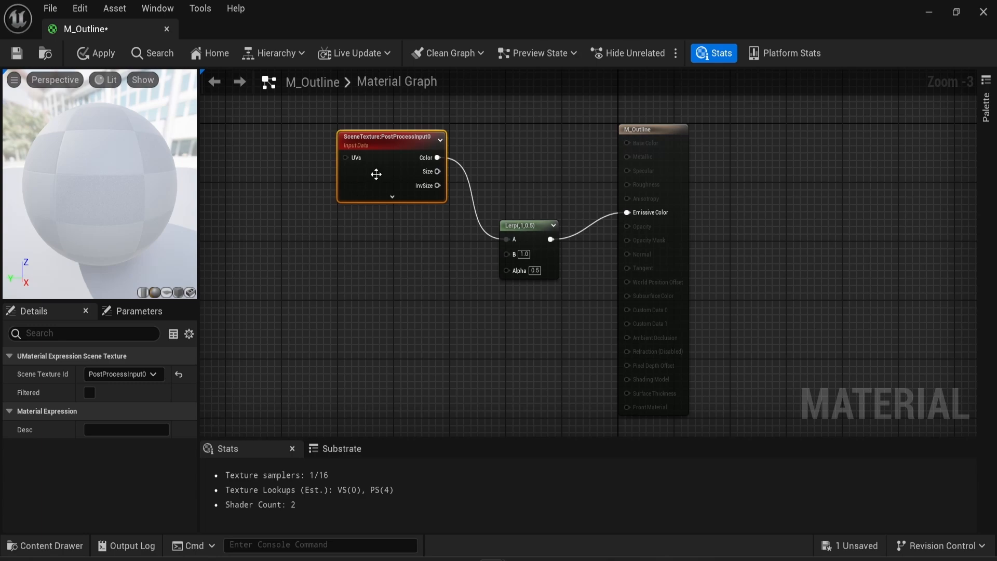
Add a Constant3Vector node below the SceneTexture node and convert it to a parameter named Color
right_click(331, 242)
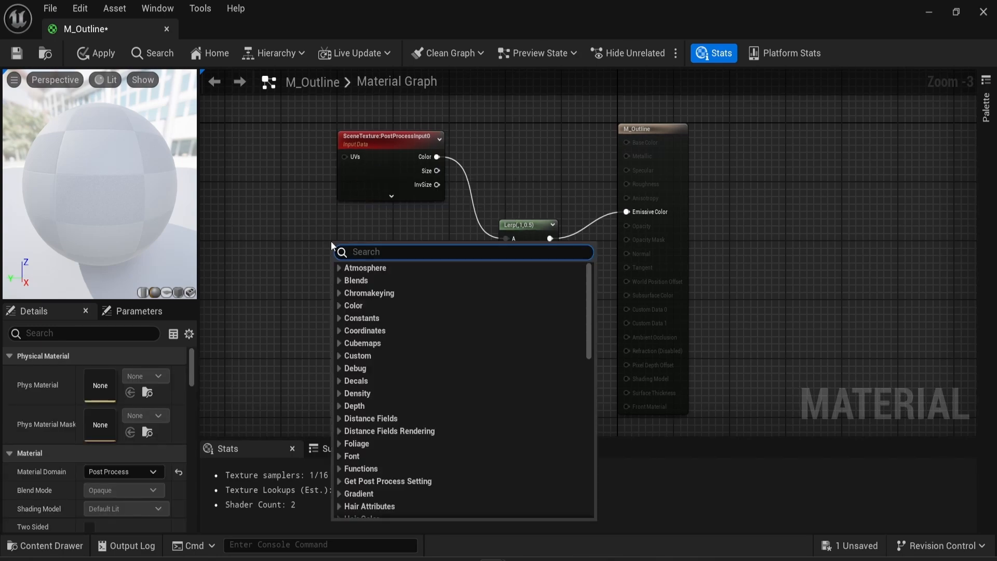
text(constant)
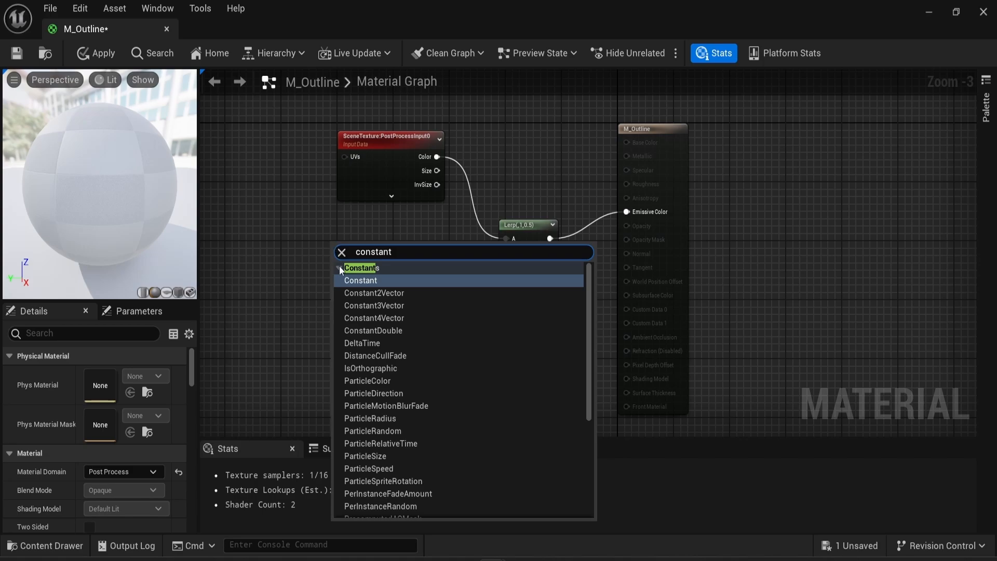
click(379, 305)
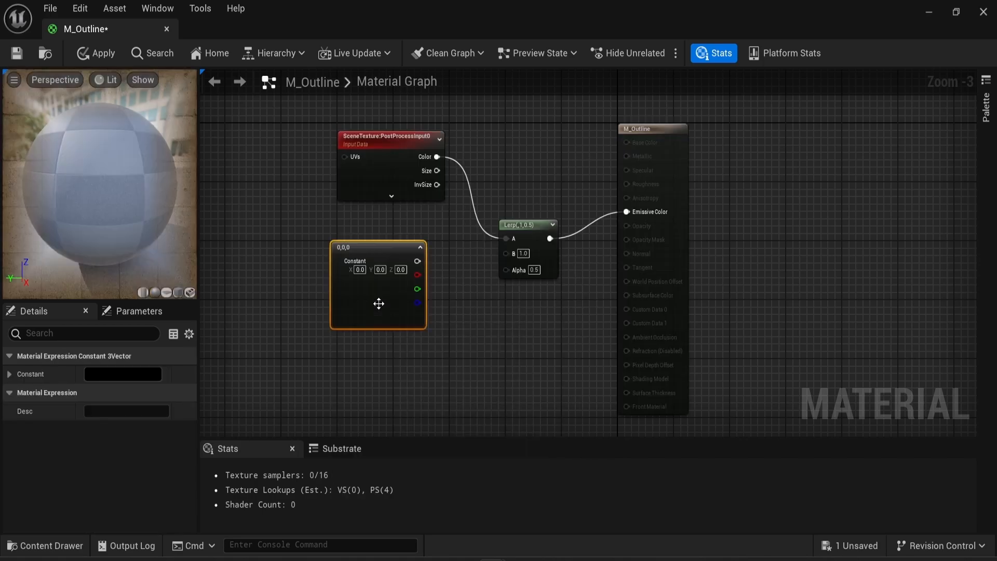
click(360, 238)
drag(360, 247, 320, 232)
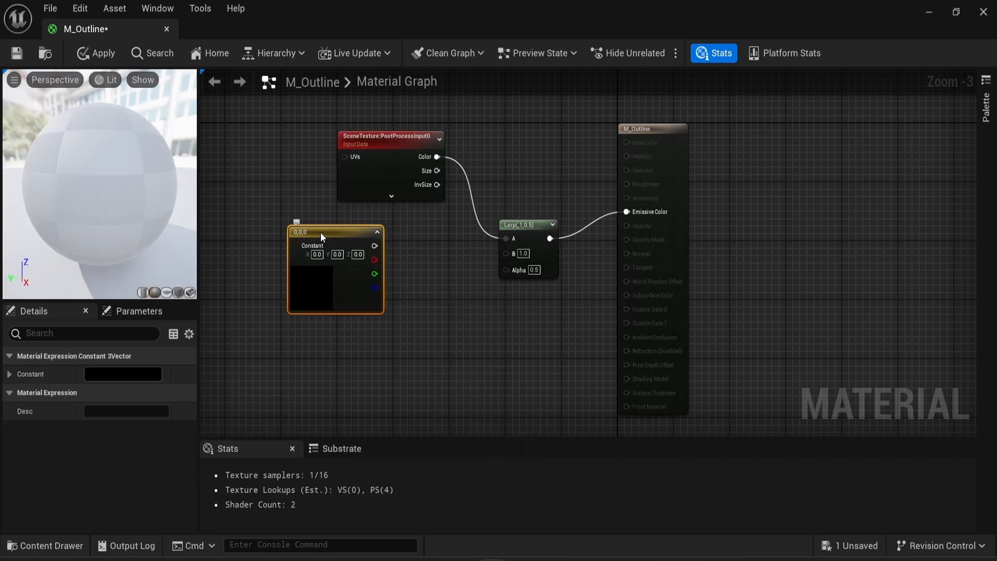
right_click(321, 234)
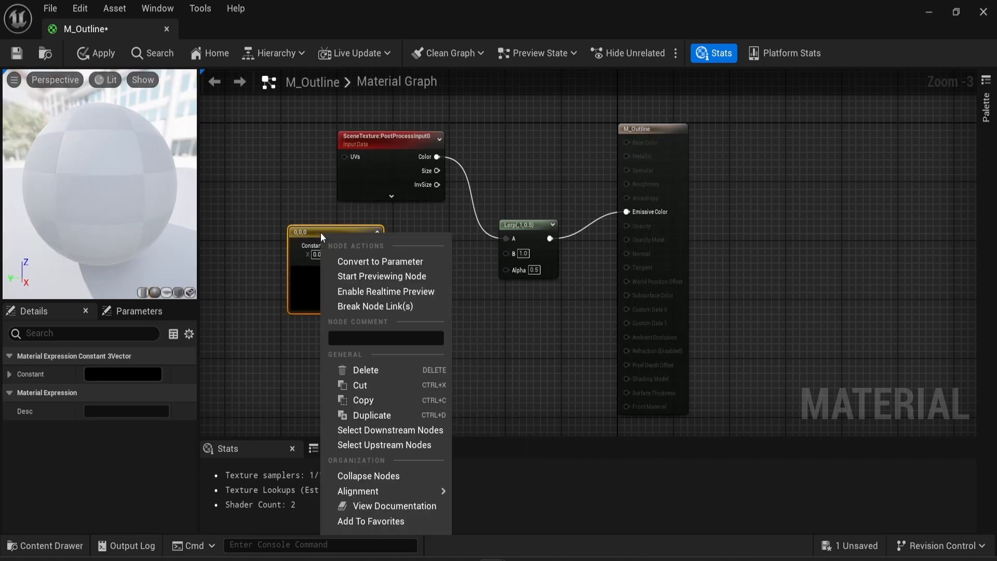
click(365, 262)
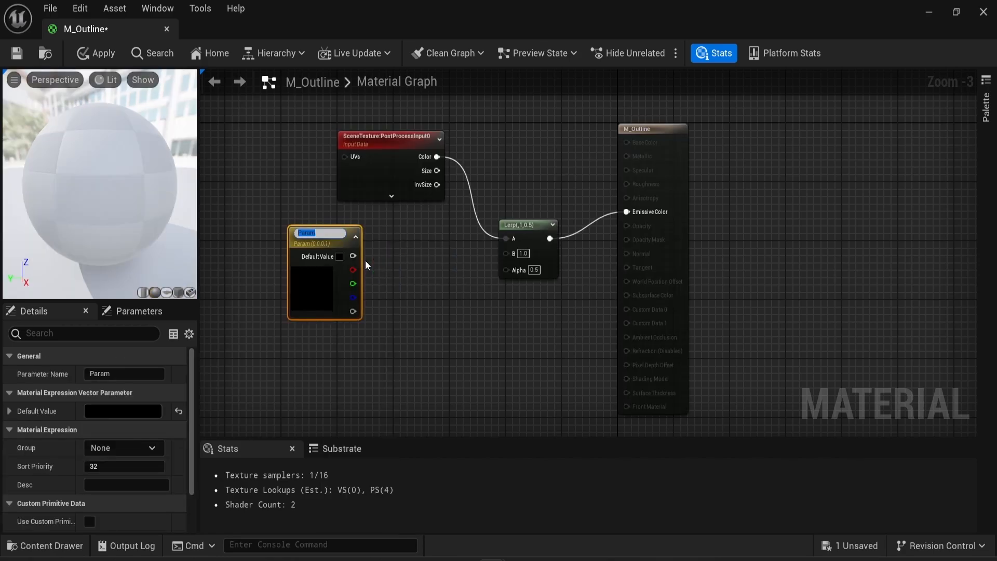
text(Color)
key(Return)
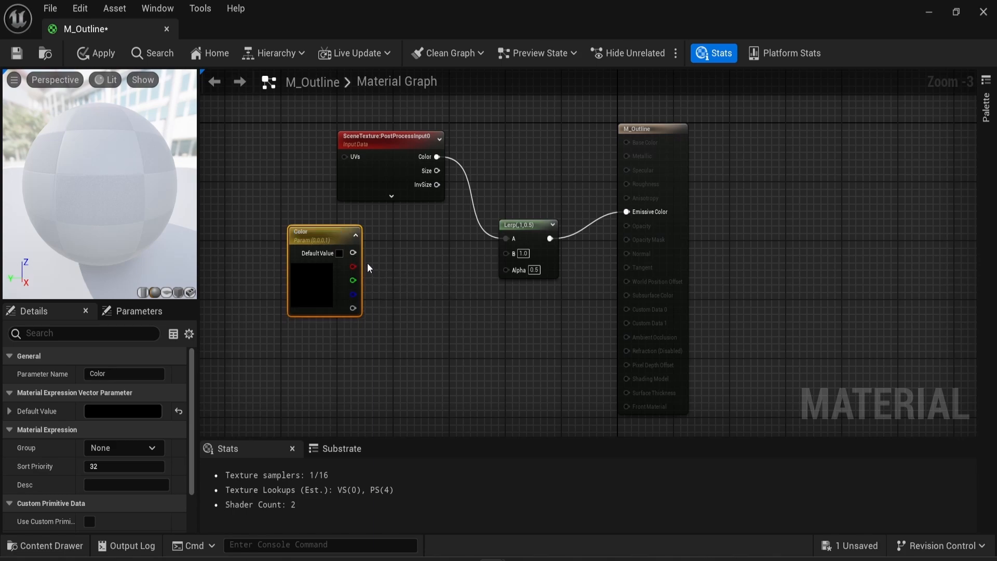
drag(367, 263, 330, 263)
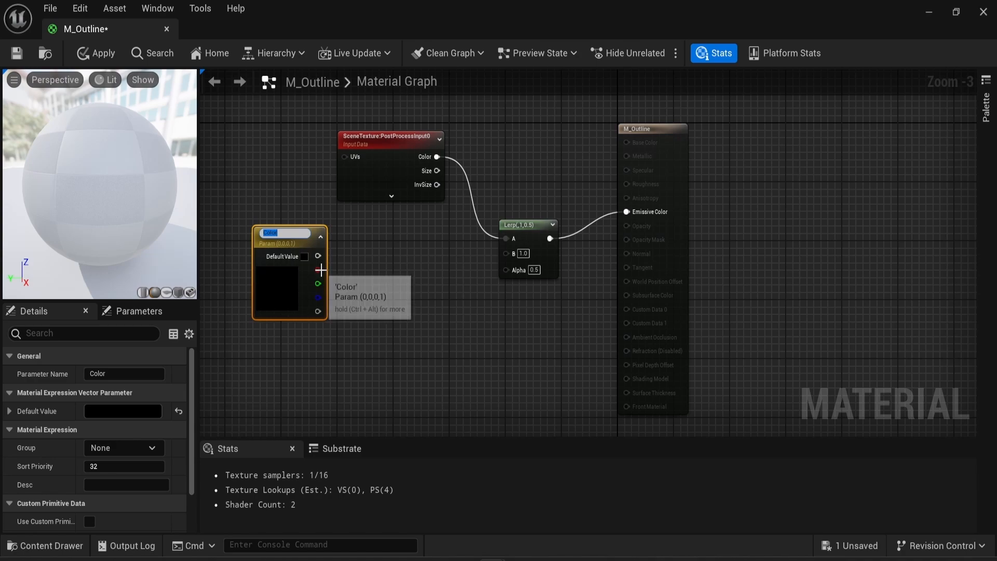
Add a MakeFloat4 node and connect the Color parameter's red, green, blue and alpha outputs to its X, Y, Z and A inputs
drag(318, 270, 373, 270)
text(make)
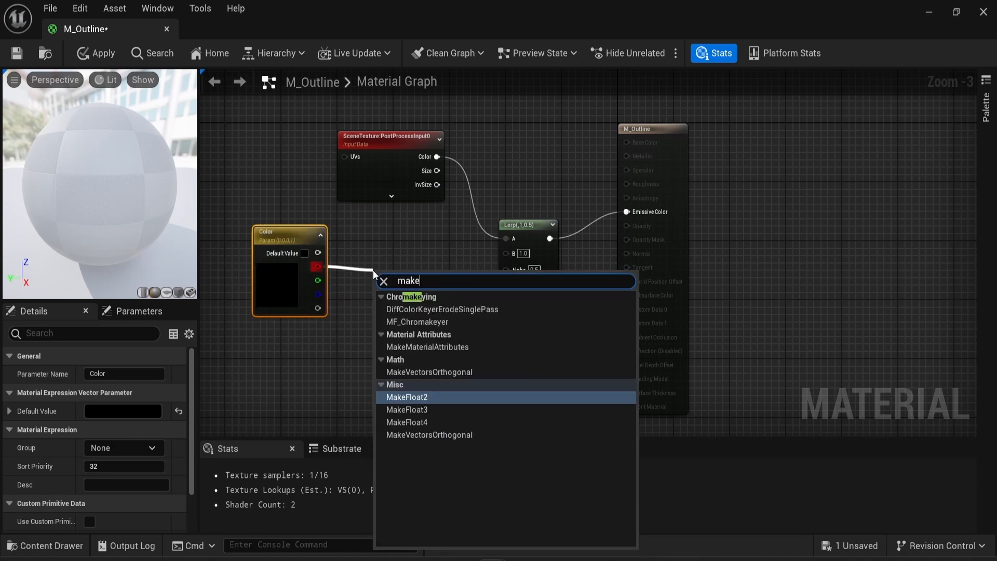
key(Down)
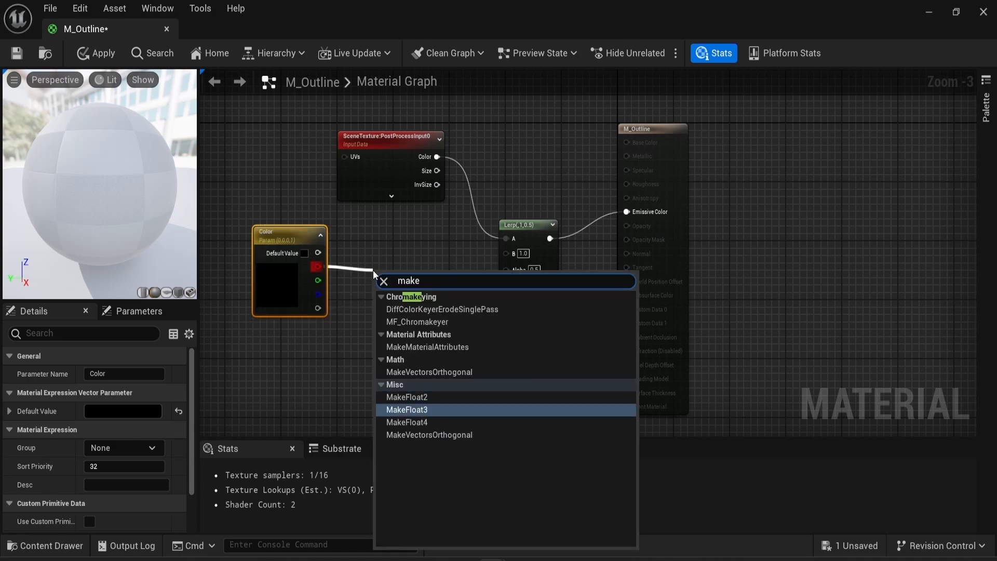
click(409, 421)
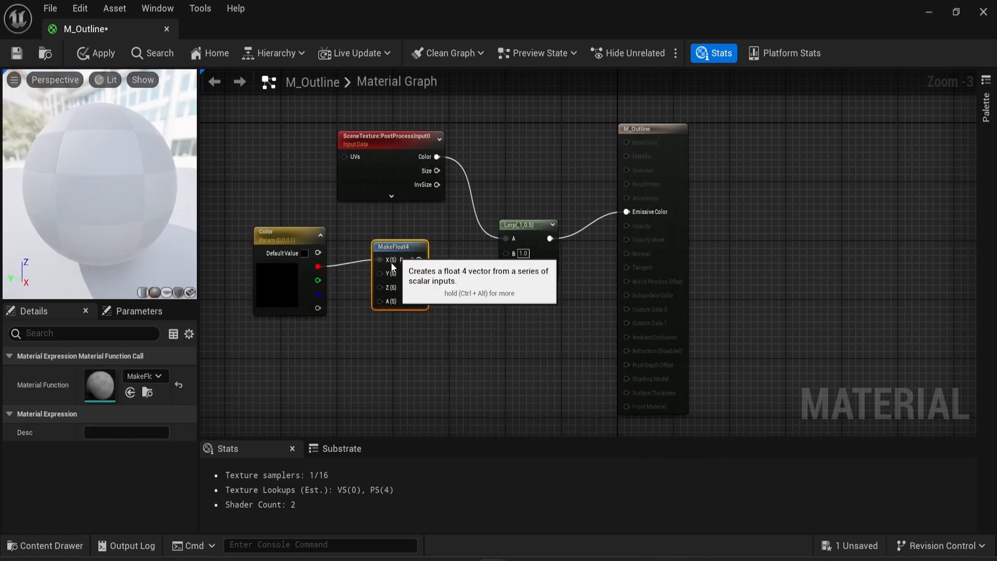
drag(318, 281, 391, 274)
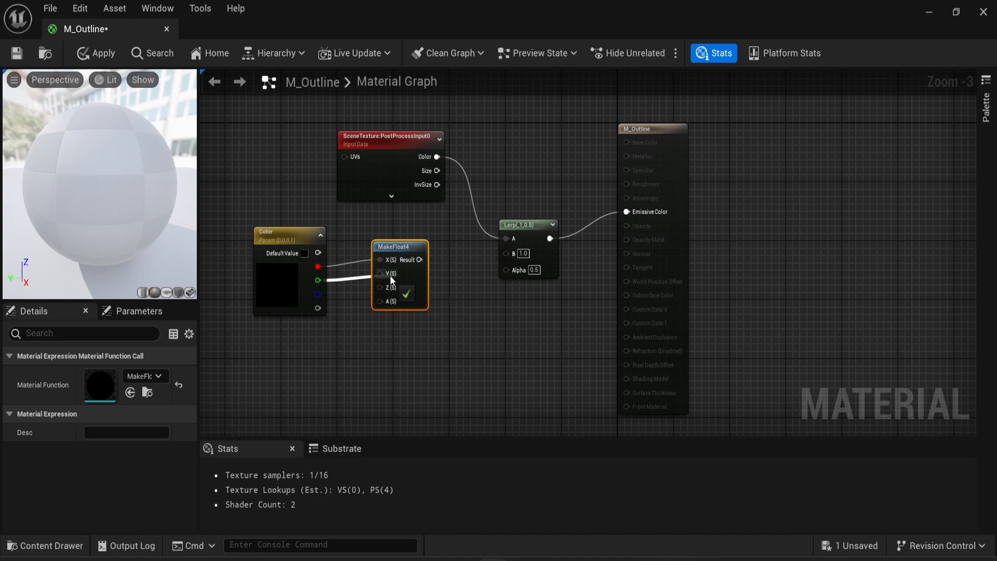
drag(317, 294, 386, 291)
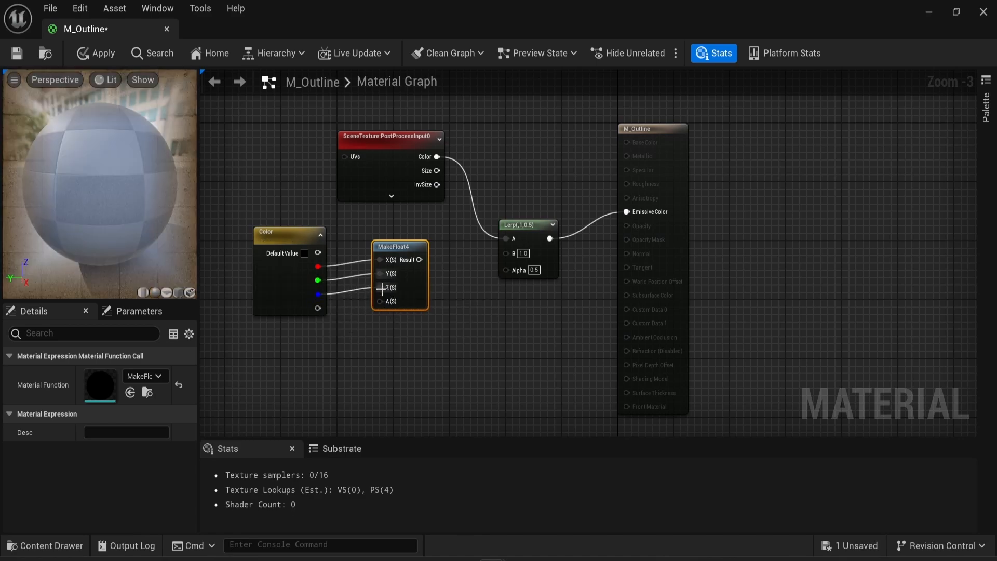
drag(315, 311, 381, 301)
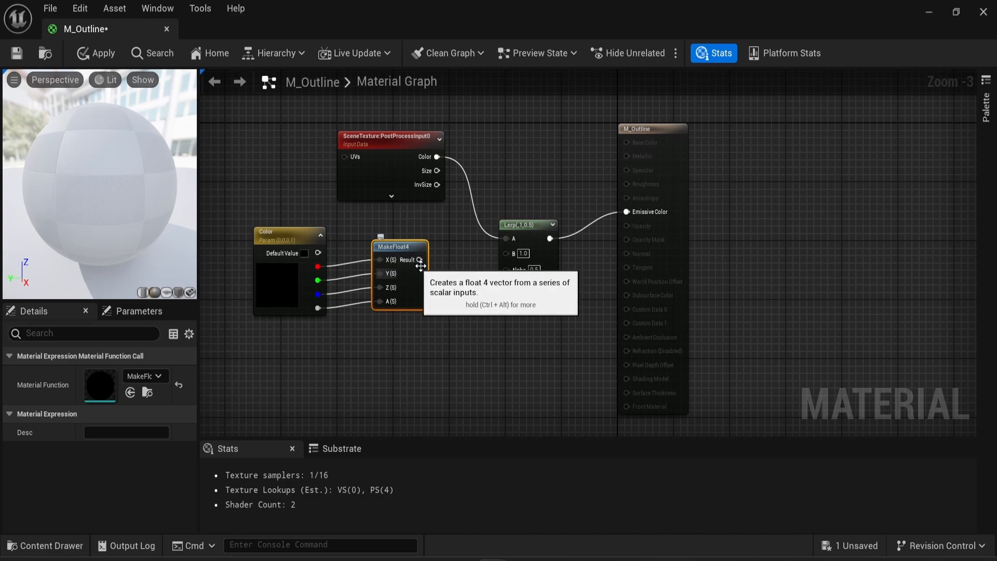
Add a Multiply node with the MakeFloat4 result feeding its A input
drag(418, 259, 459, 323)
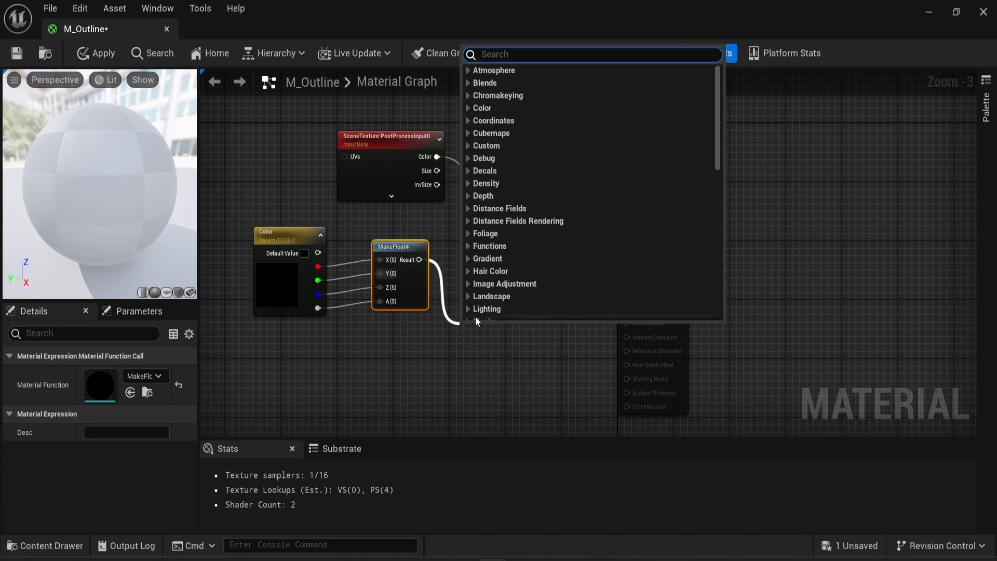
text(multi)
key(Return)
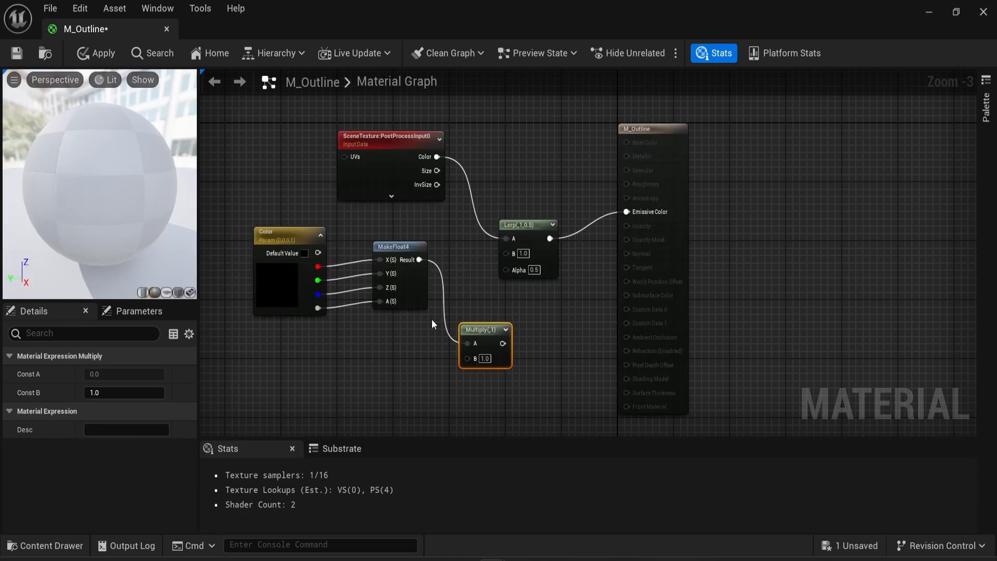
Add a Constant node below the MakeFloat4 node and convert it to a scalar parameter
right_click(352, 356)
text(const)
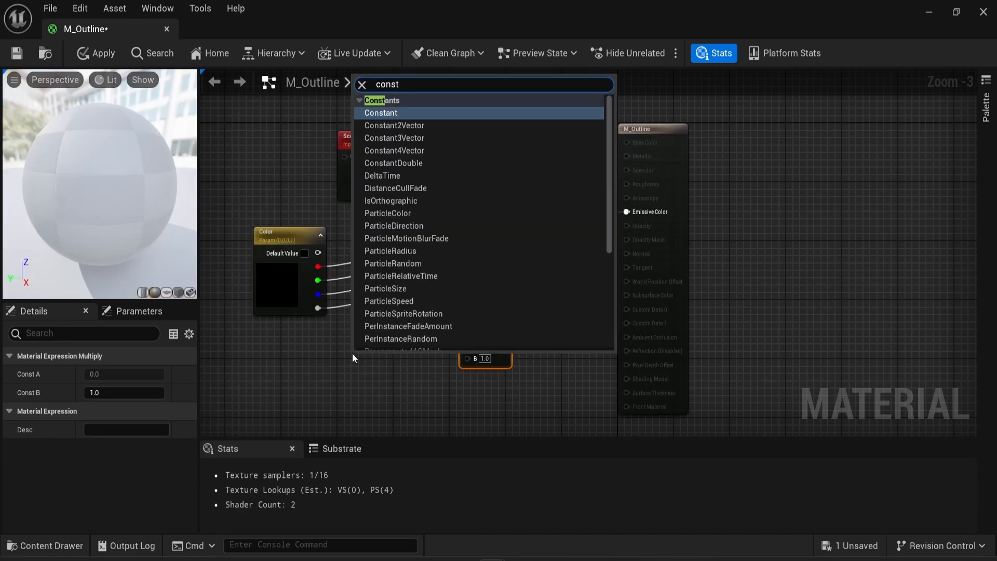
click(415, 110)
drag(377, 365, 363, 362)
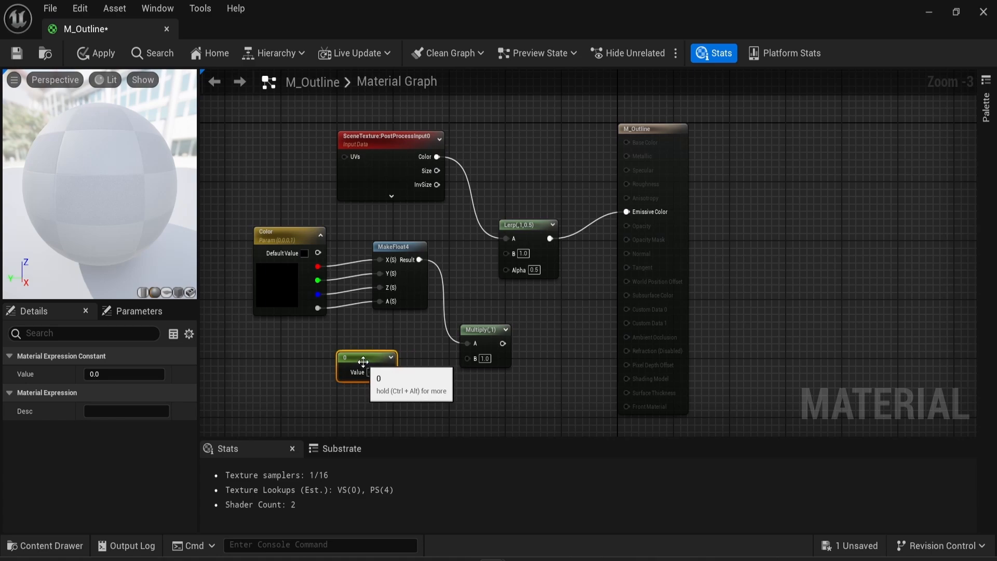
right_click(363, 364)
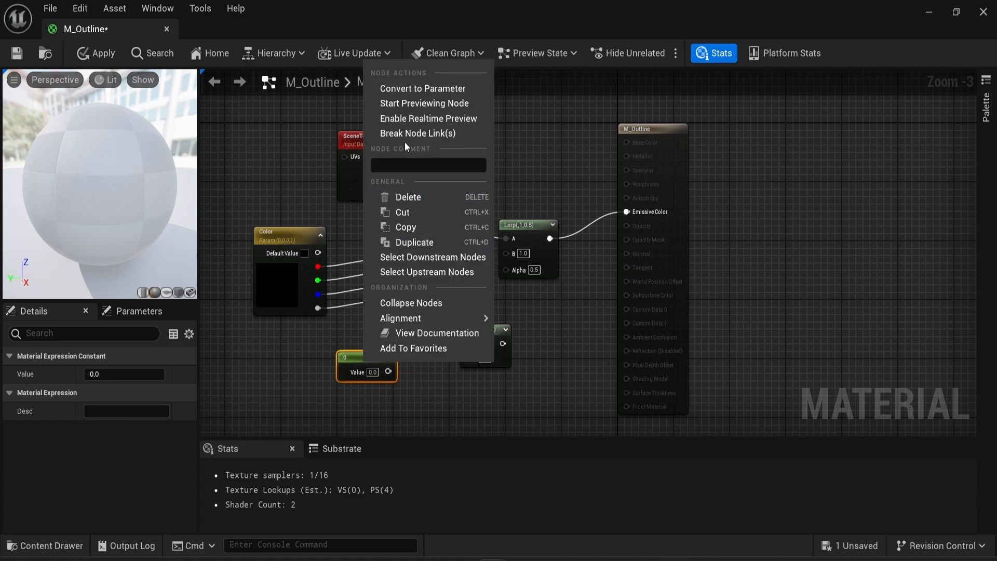
click(410, 90)
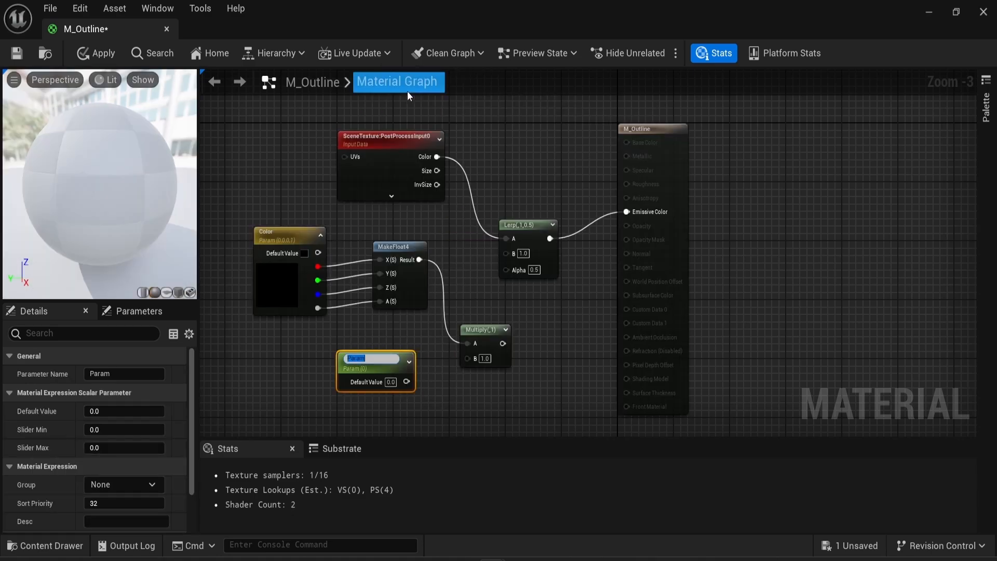
Name the new scalar parameter Glow Intensity and place it below the Color node, further away from the Multiply node
key(BackSpace)
text(Glow Intensity)
key(Return)
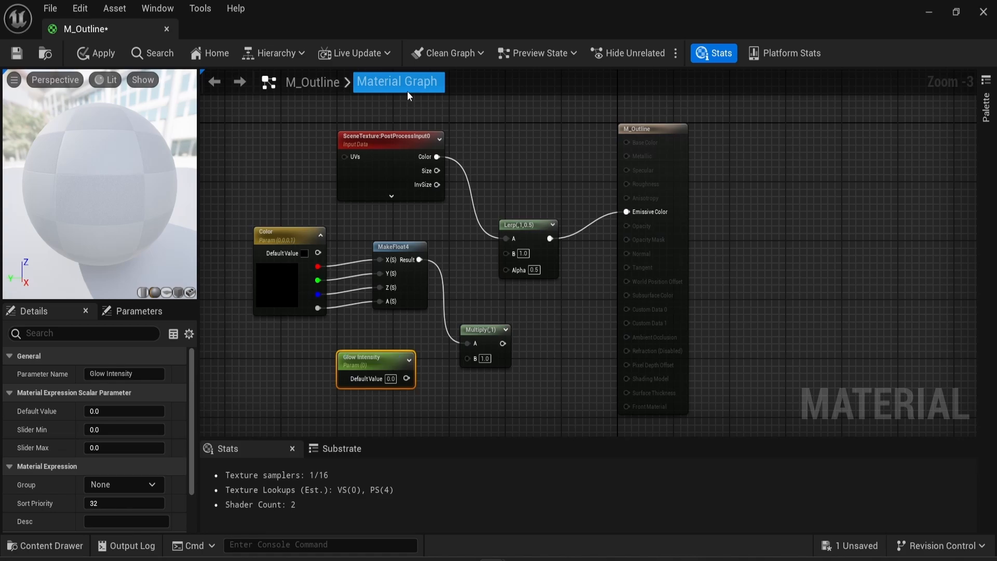
drag(381, 376, 344, 364)
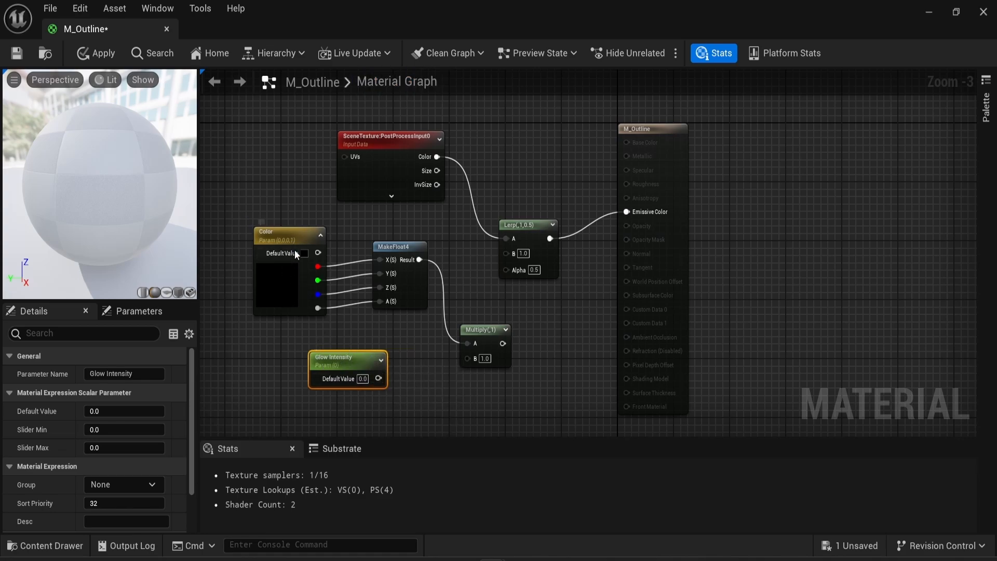
Connect Glow Intensity to the Multiply node's B input and the Multiply result to the Lerp node's B input
drag(245, 211, 401, 306)
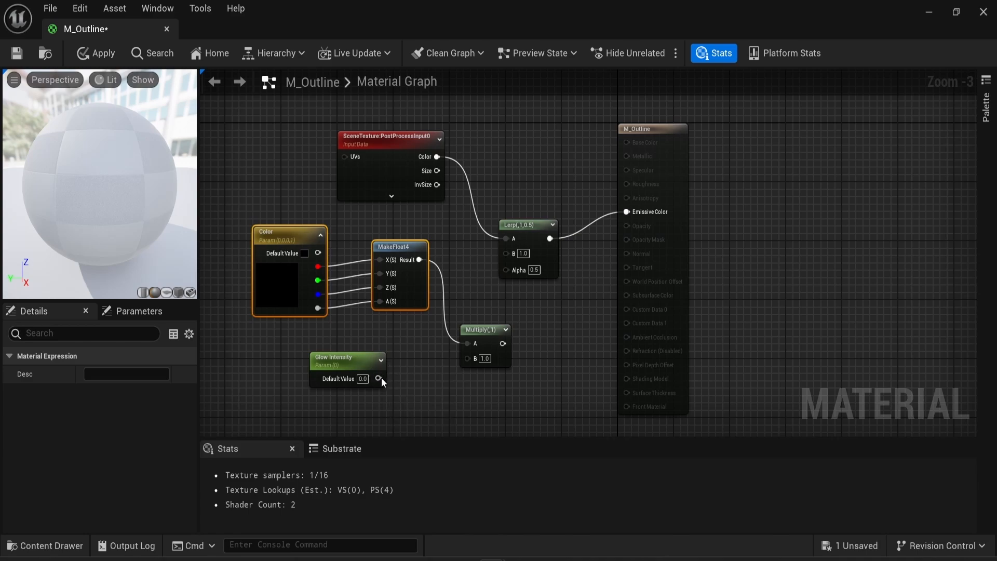
drag(380, 378, 472, 361)
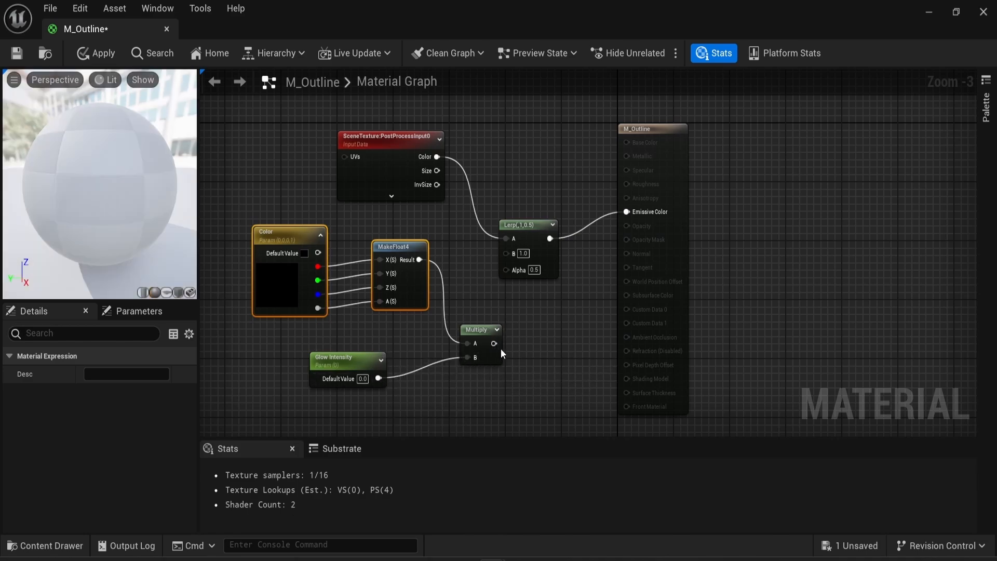
drag(494, 343, 504, 259)
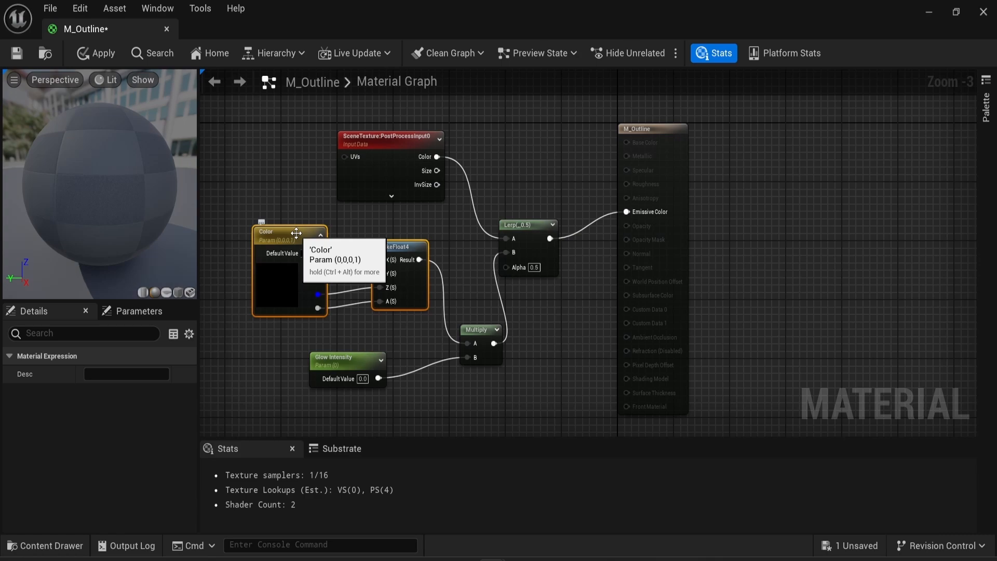
drag(251, 141, 521, 384)
click(501, 186)
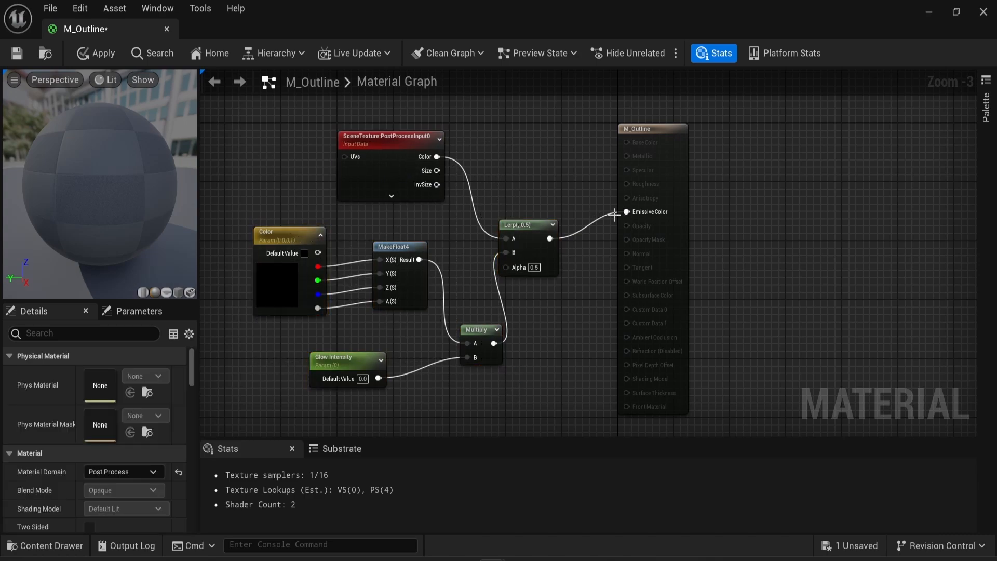
Spread out the graph by moving the M_Outline node and the Color, MakeFloat4, Glow Intensity and Multiply nodes away from the Lerp
drag(656, 131, 683, 166)
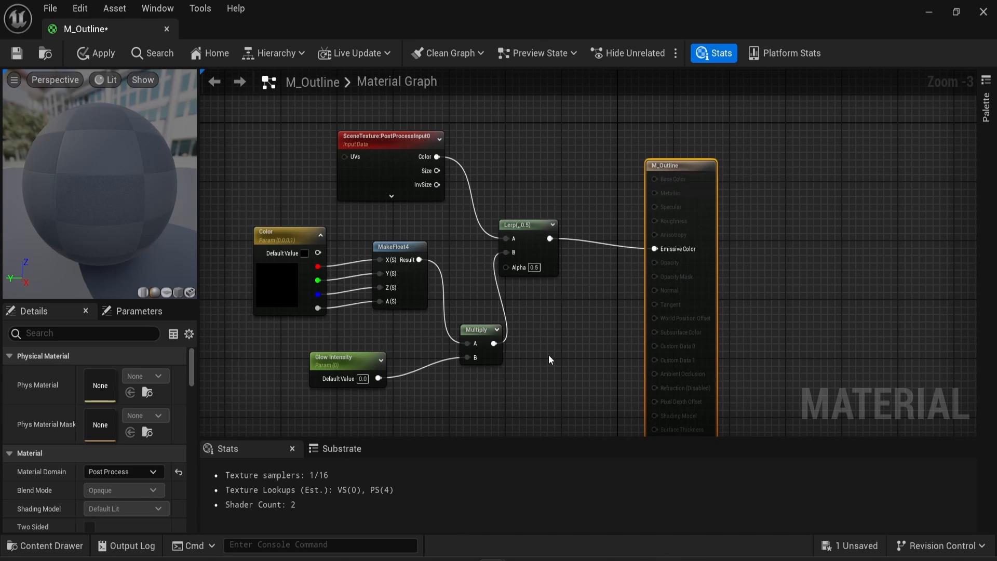
right_drag(549, 355, 615, 292)
drag(459, 276, 584, 339)
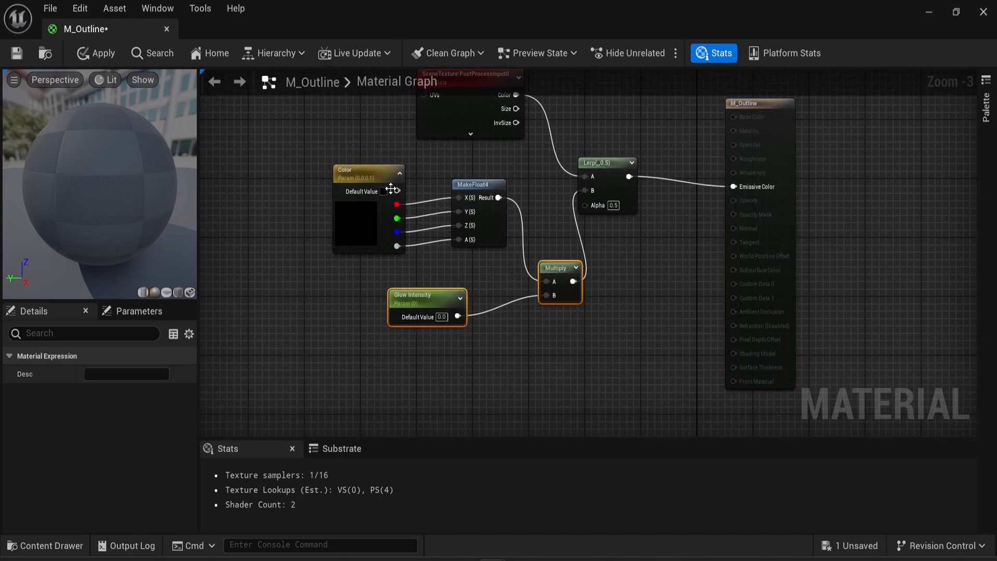
drag(247, 157, 559, 333)
drag(556, 276, 462, 245)
right_click(582, 225)
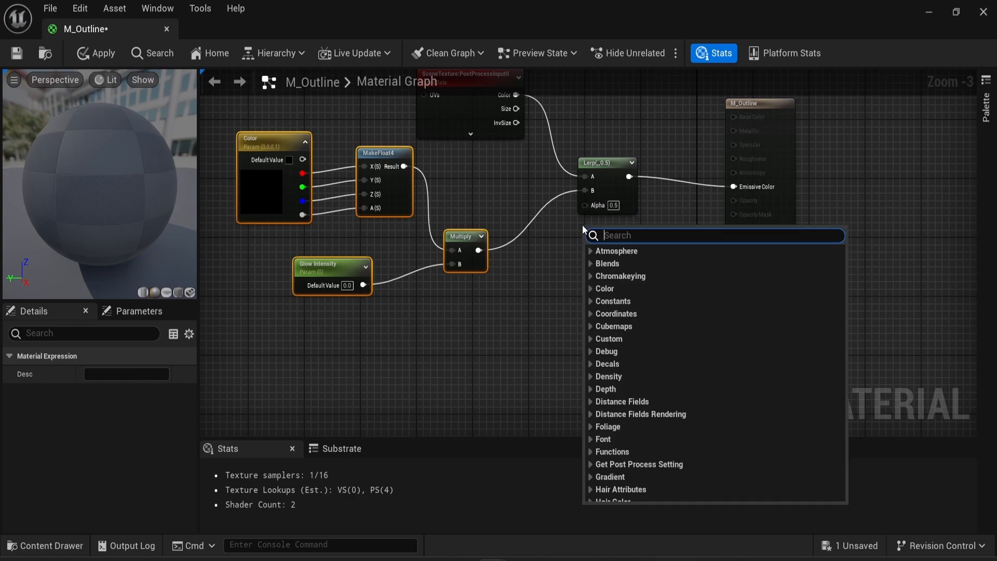
click(516, 266)
right_drag(513, 161, 521, 213)
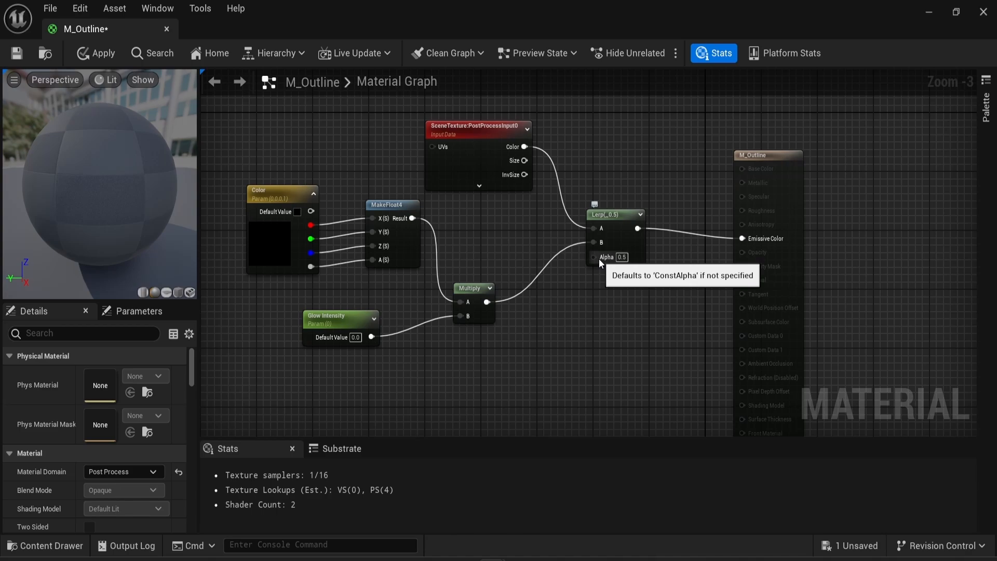
Raise the Multiply node between MakeFloat4 and Lerp, and move Glow Intensity slightly closer to the Color node
drag(476, 298, 483, 262)
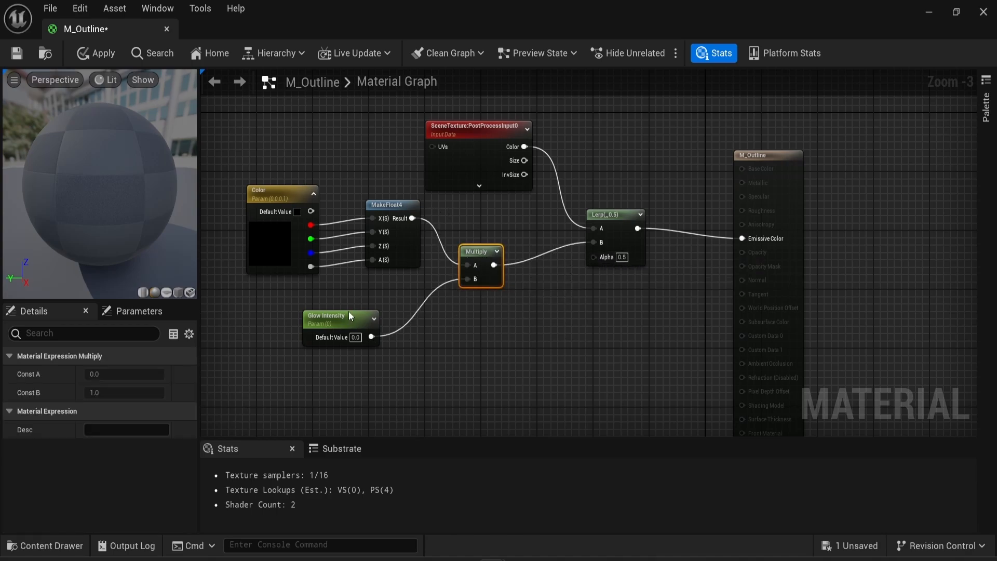
drag(348, 315, 345, 303)
right_drag(280, 145, 376, 171)
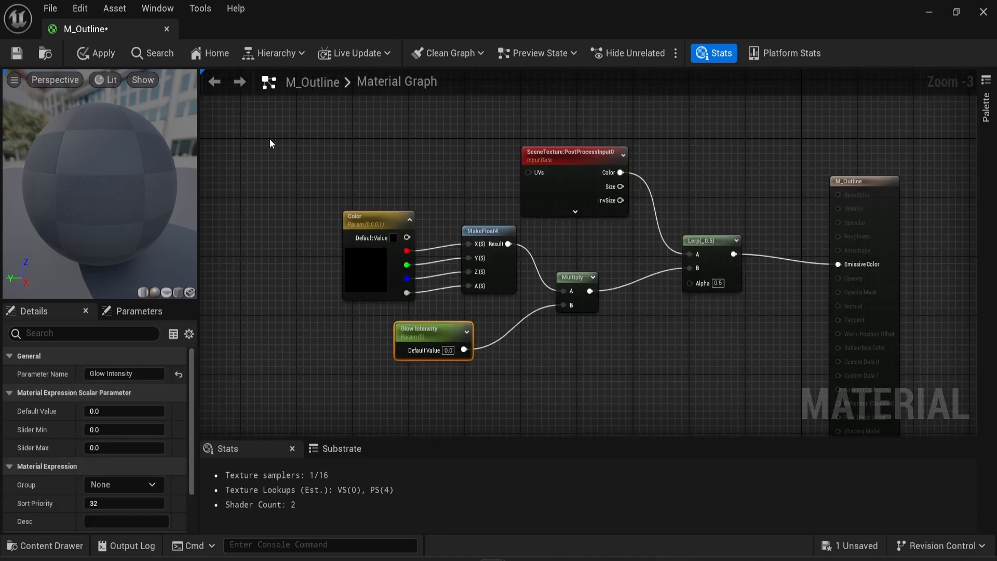
Move all nodes except M_Outline slightly up and group them in a comment box titled Color
drag(266, 133, 478, 316)
drag(337, 151, 696, 358)
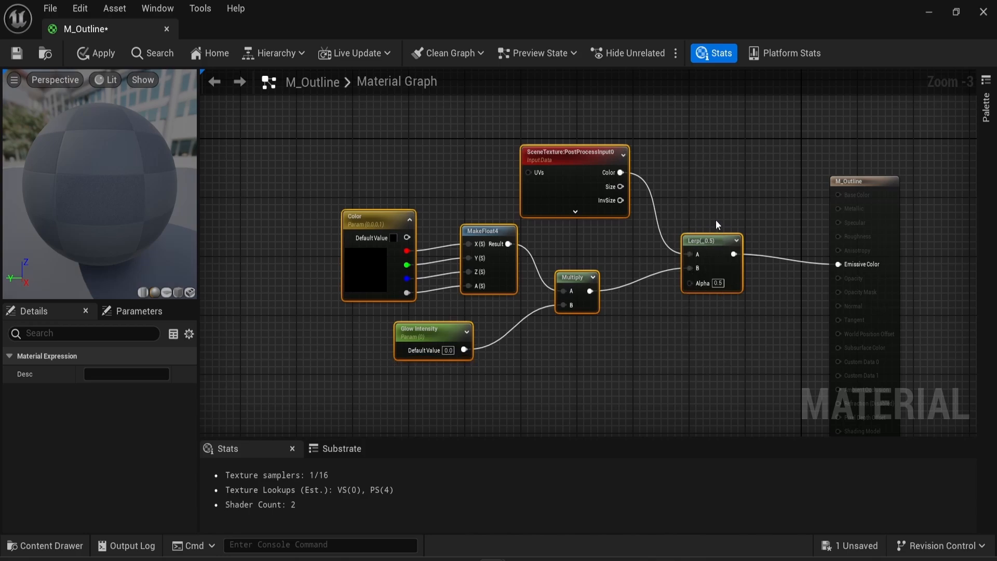
drag(715, 240, 723, 182)
key(c)
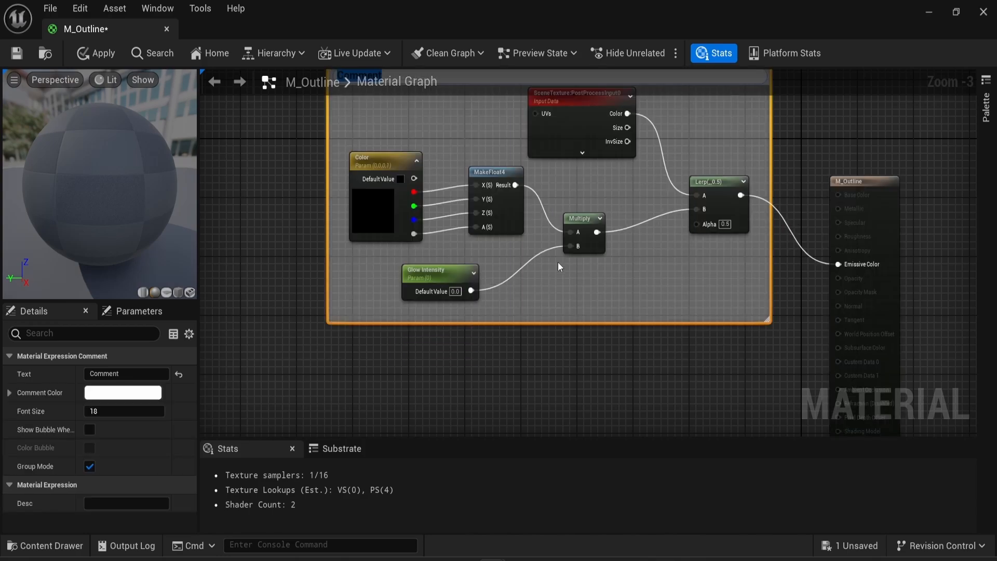
scroll(432, 211, up, 1)
scroll(427, 211, down, 3)
text(Color)
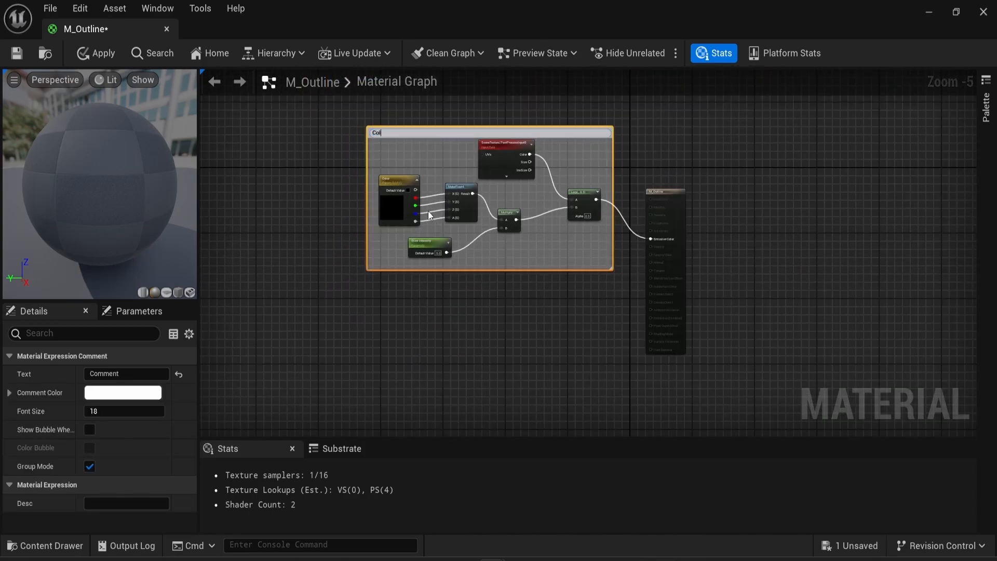
key(Return)
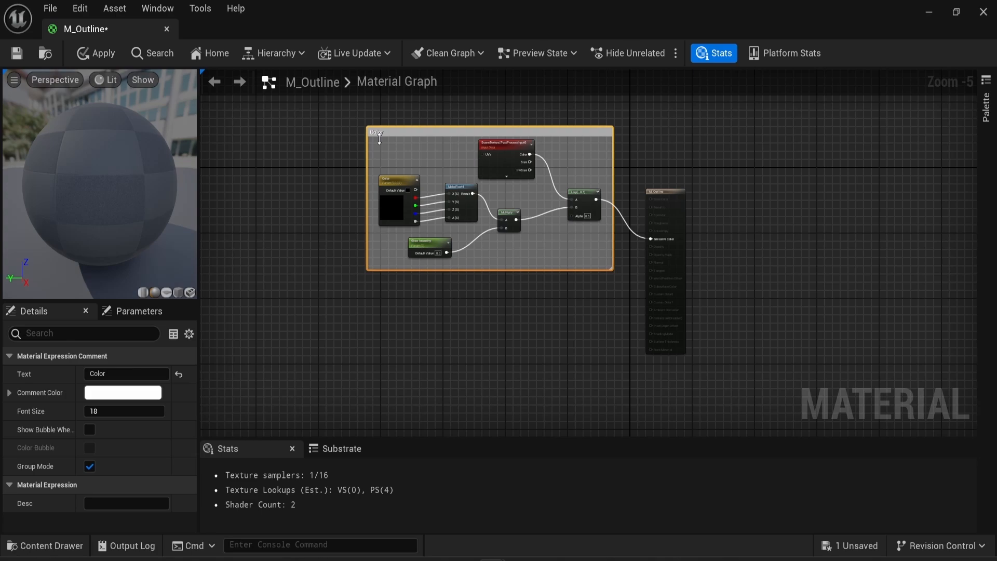
Darken the Color comment to a grey with a value of about 0.22 and shift the box away from the M_Outline node
click(123, 392)
drag(308, 296, 308, 353)
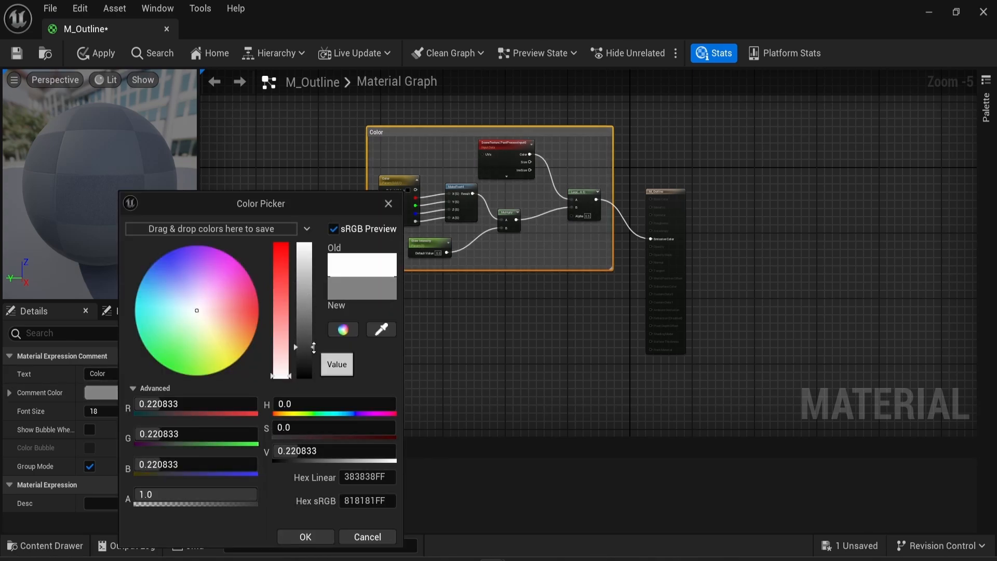
click(306, 537)
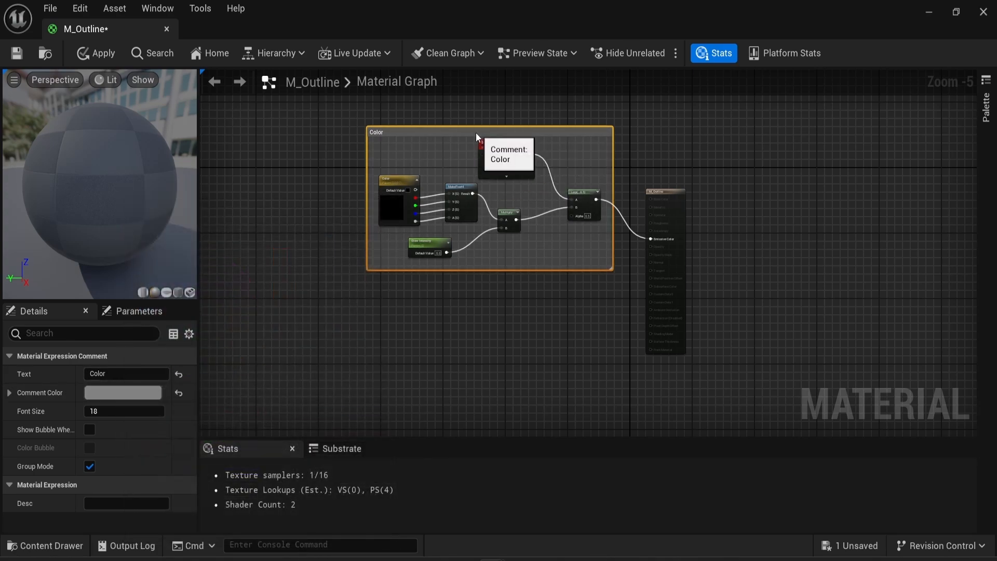
drag(477, 133, 438, 133)
Add a ViewSize node in the empty graph area below and to the left of the Color comment box
right_drag(401, 297, 657, 216)
scroll(504, 226, up, 1)
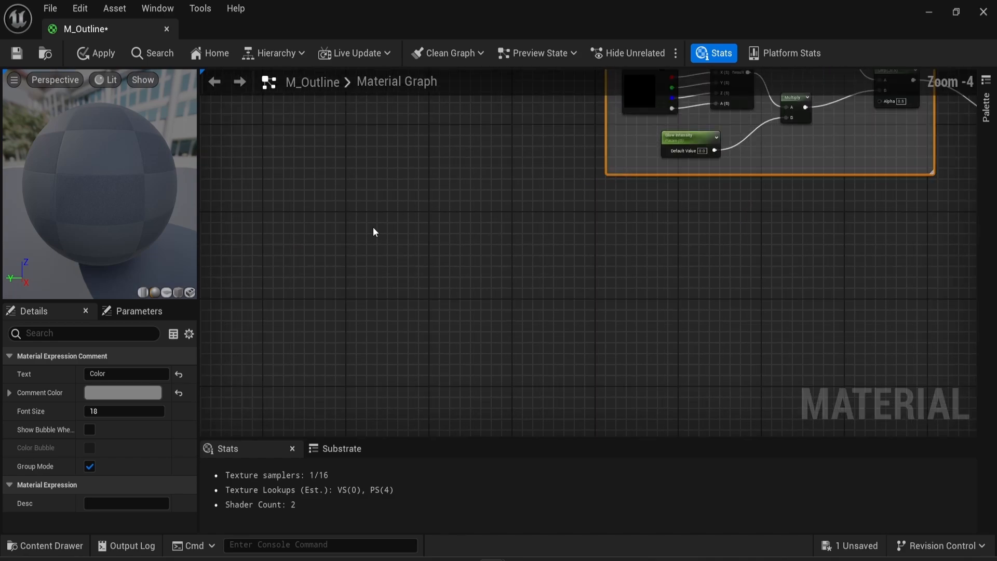
right_drag(374, 229, 655, 224)
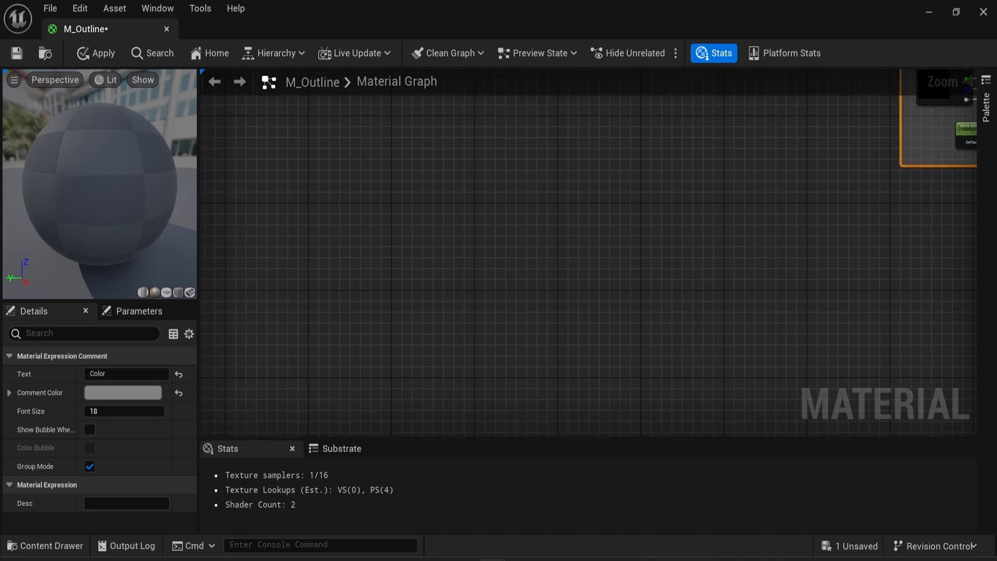
right_drag(575, 285, 461, 286)
right_click(461, 285)
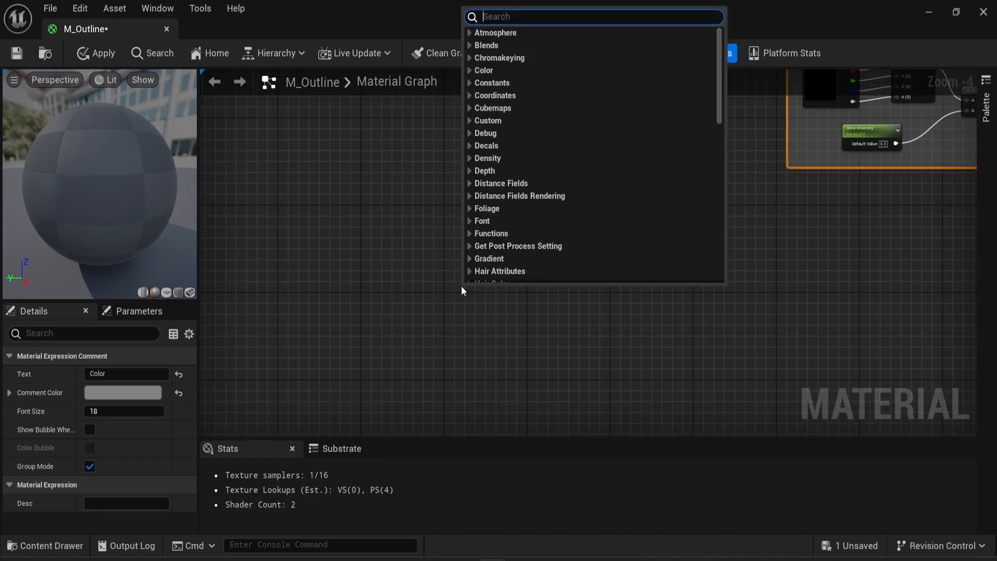
text(viewsi)
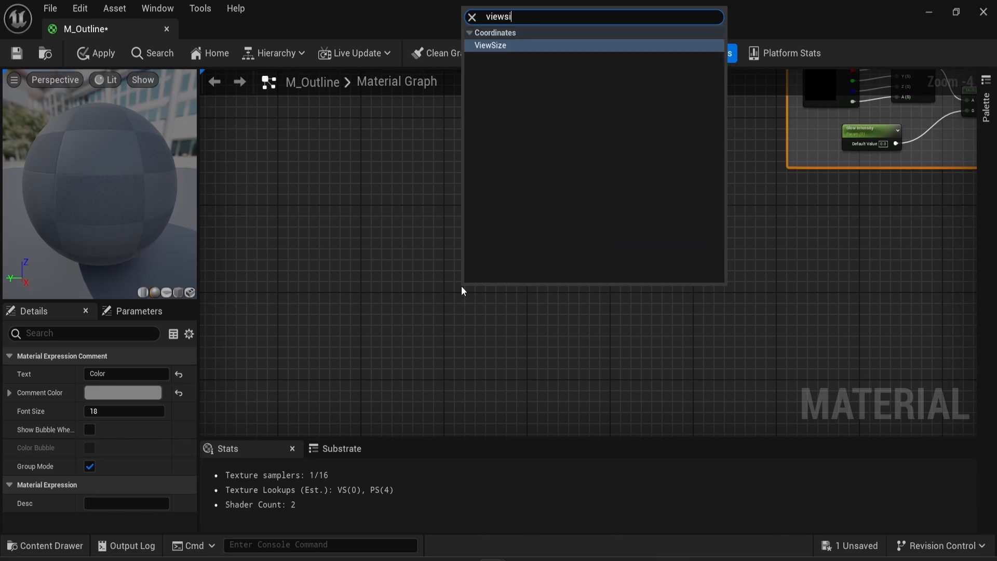
key(Return)
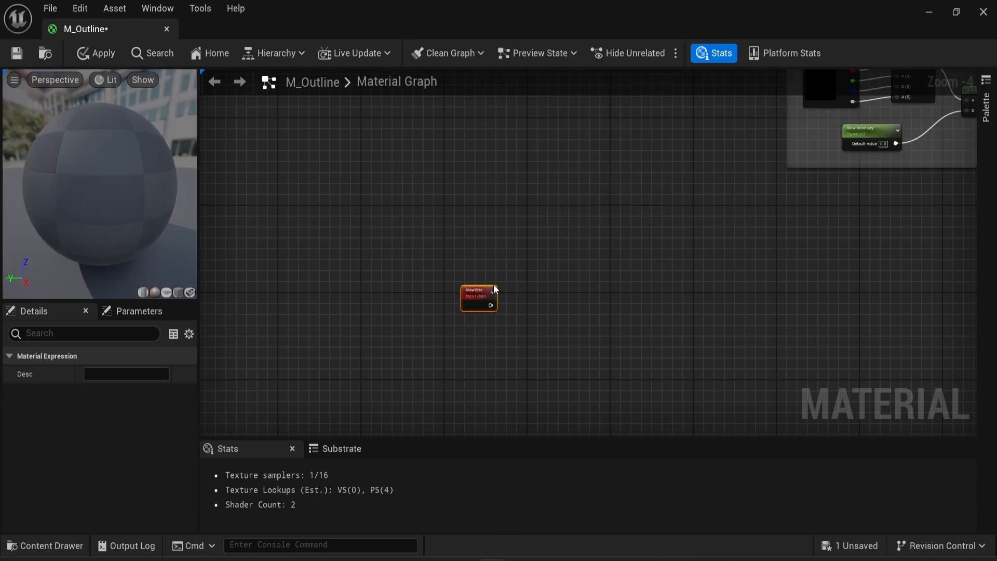
Add a Ceil node fed by the ViewSize output
scroll(493, 284, up, 3)
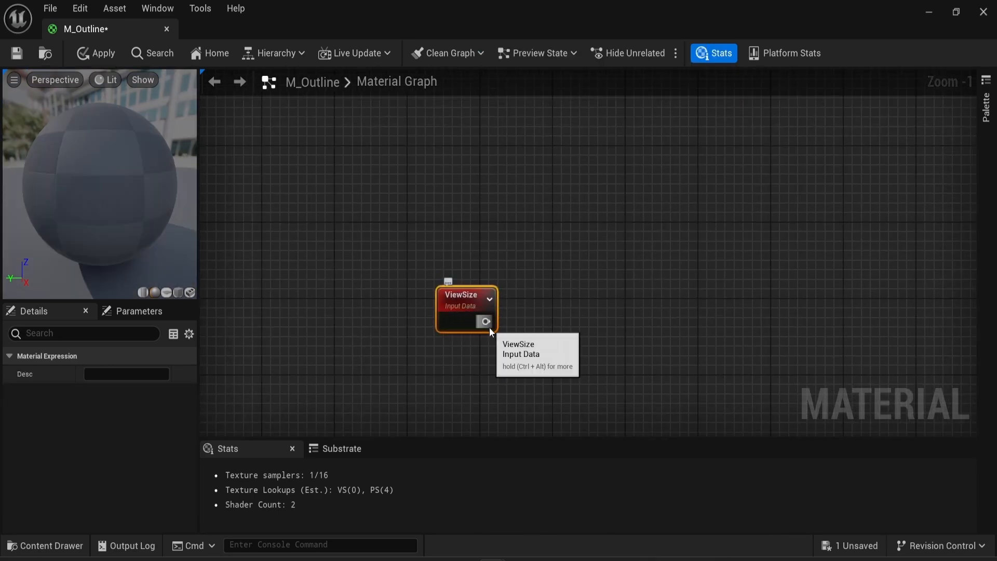
drag(486, 321, 595, 305)
text(ceil)
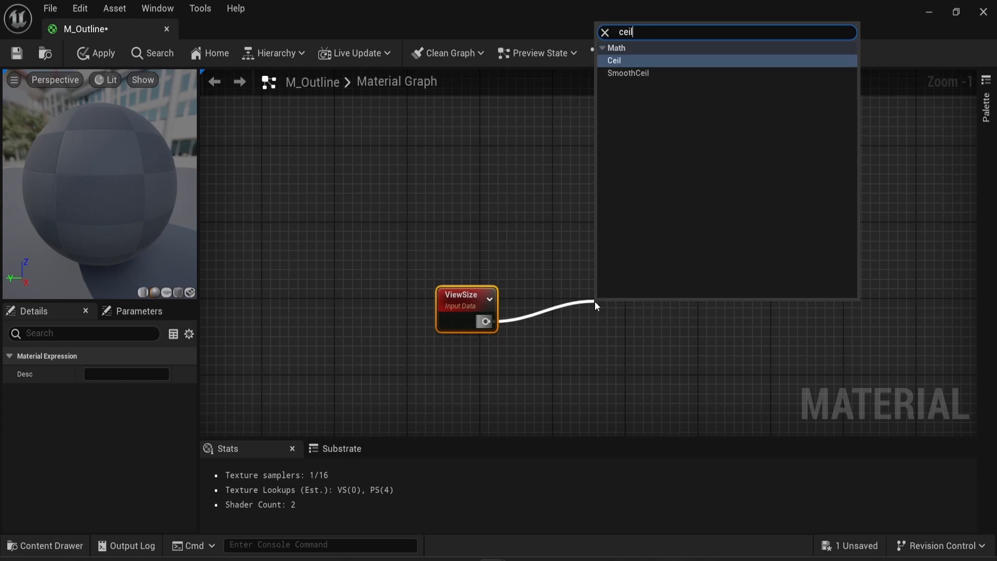
key(Return)
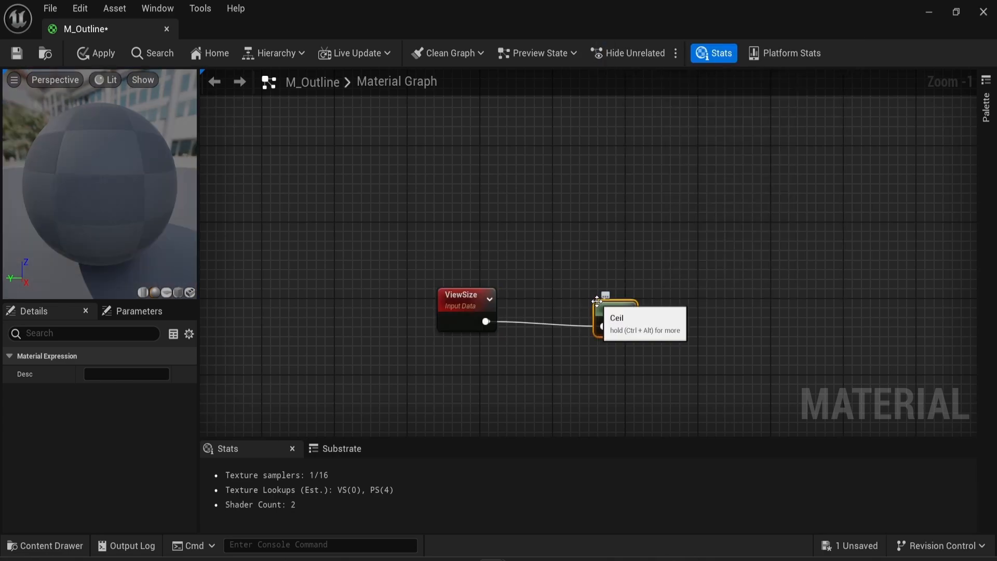
Add a Clamp node fed by the Ceil output and line it up with the Ceil node
right_drag(690, 287, 586, 262)
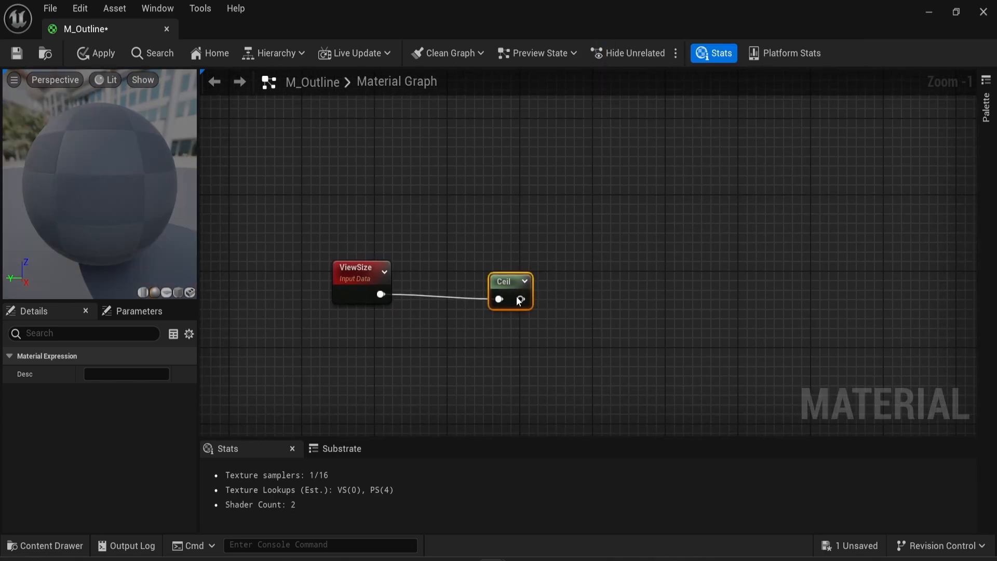
drag(519, 301, 624, 290)
text(cl)
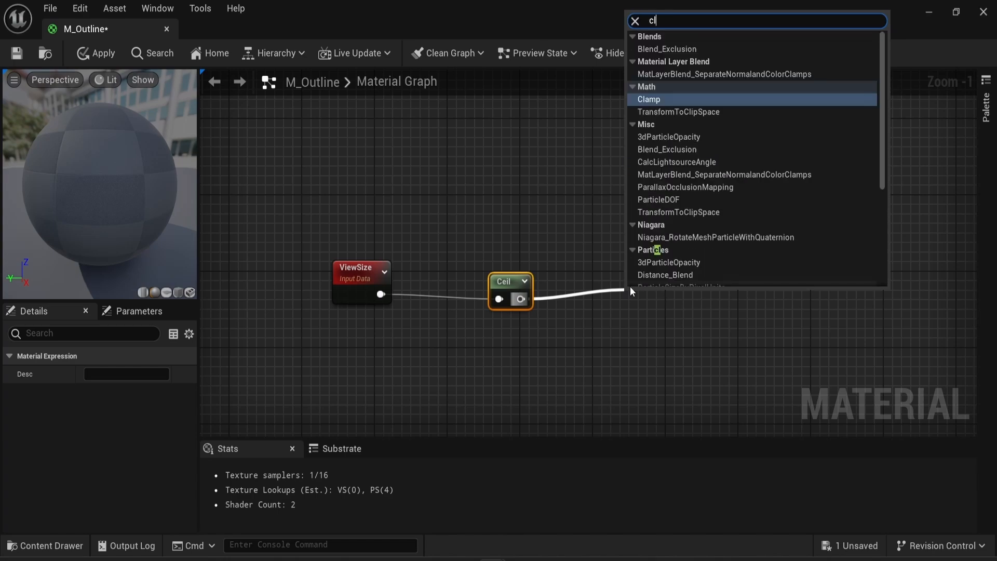
text(amp)
key(Return)
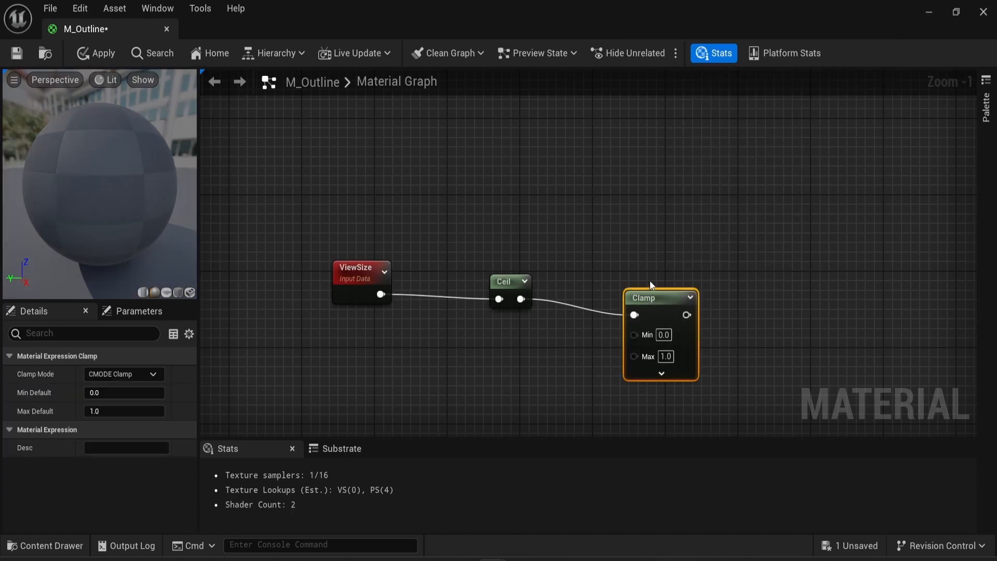
drag(673, 298, 678, 279)
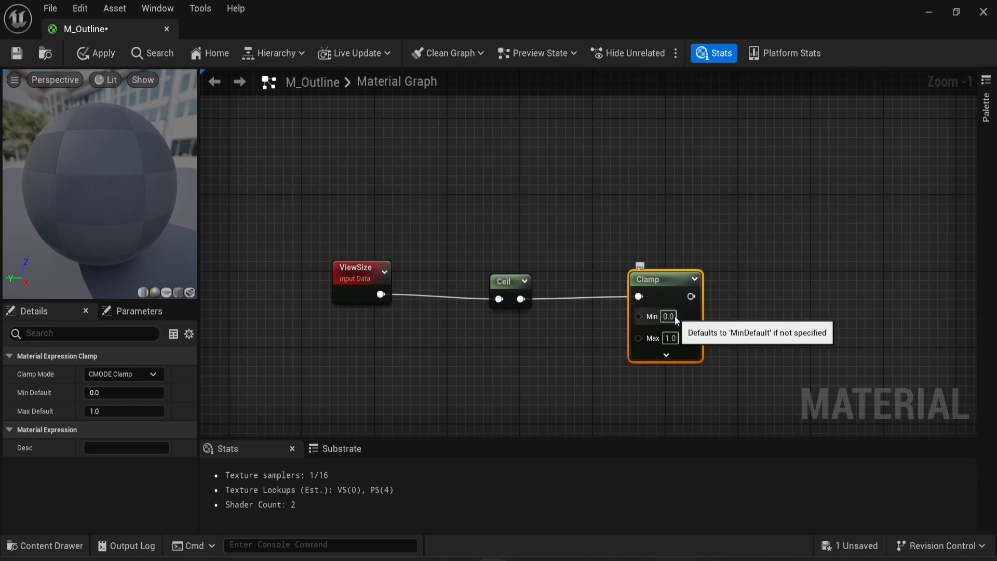
Set the Clamp node's Min to 1 and its Max to 2
text(1)
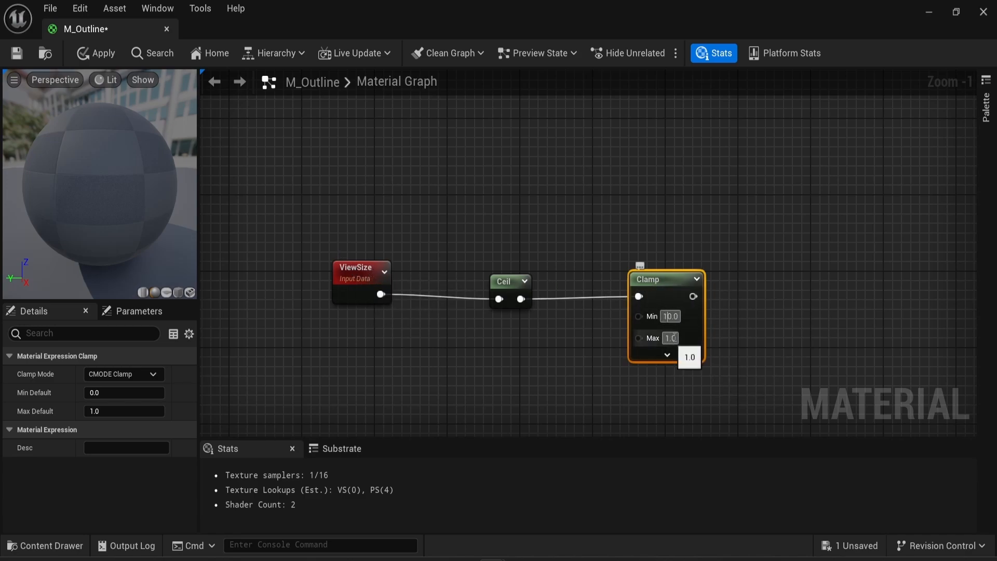
key(Delete)
click(670, 338)
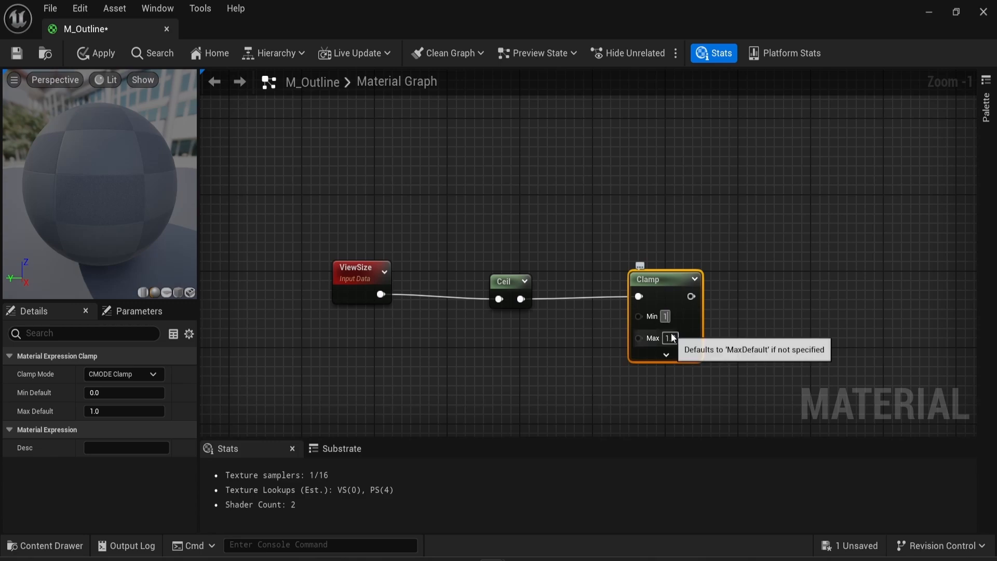
text(2)
key(Return)
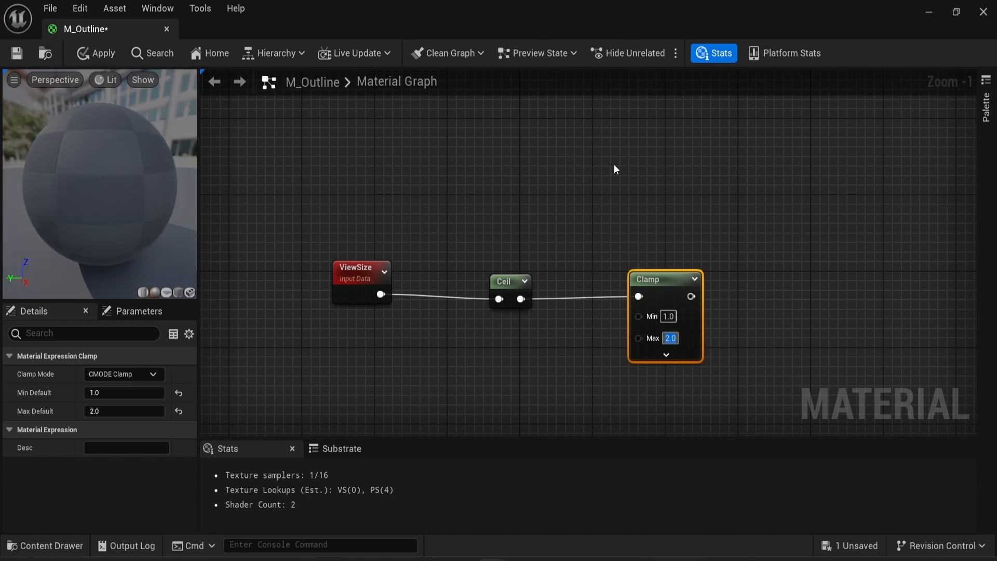
Add a Constant node above the Clamp node and convert it to a parameter named "Line width"
right_drag(614, 164, 587, 244)
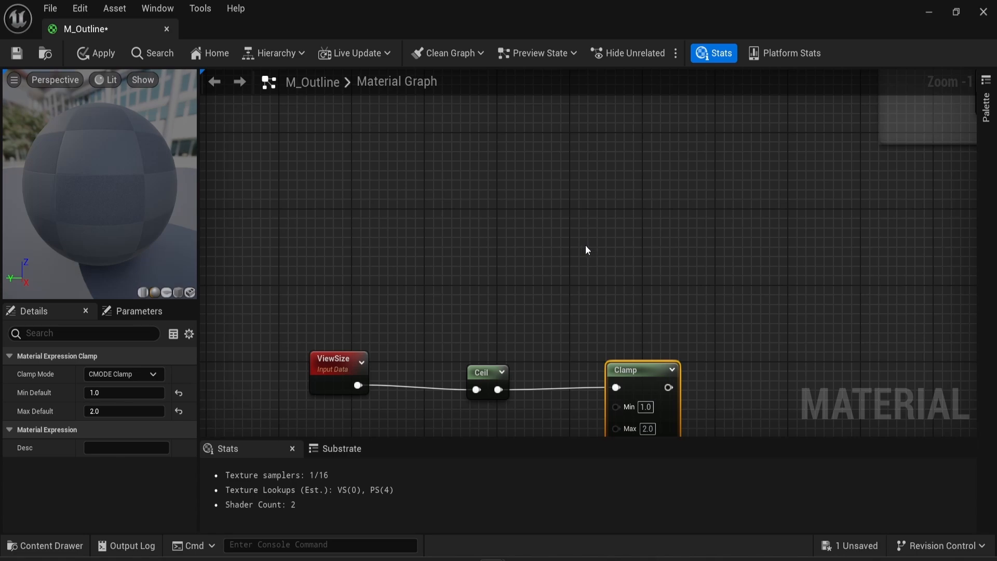
right_click(585, 247)
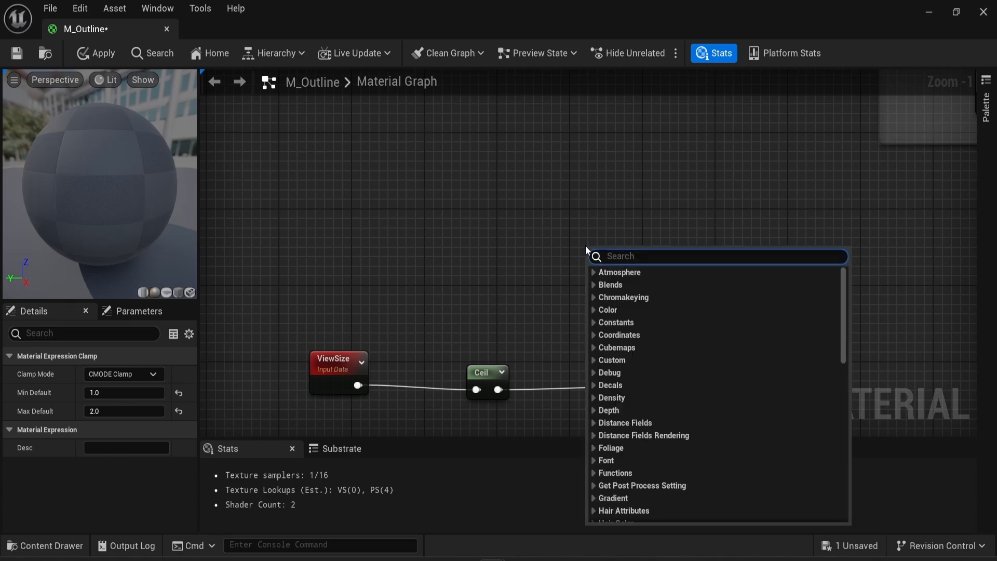
text(const)
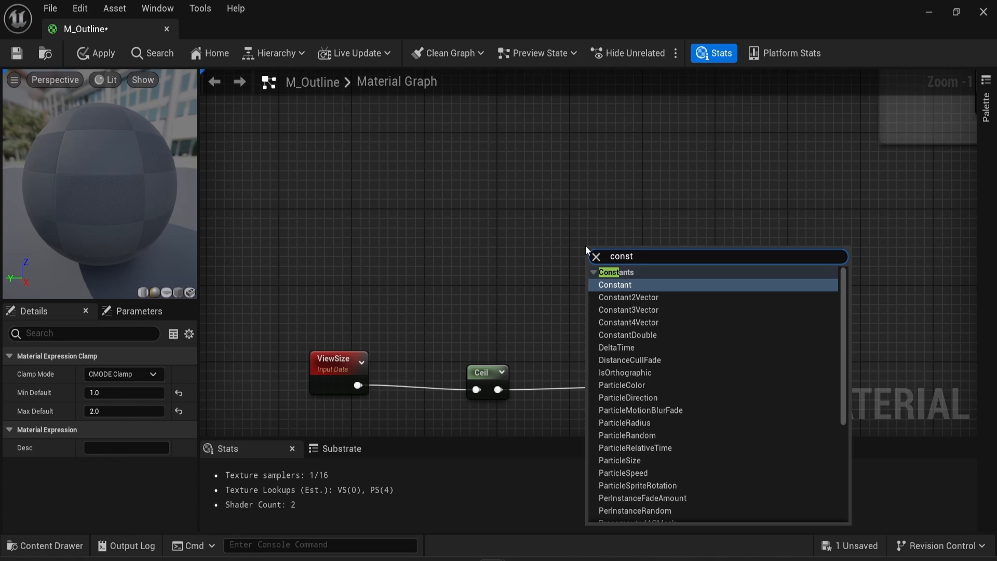
key(Return)
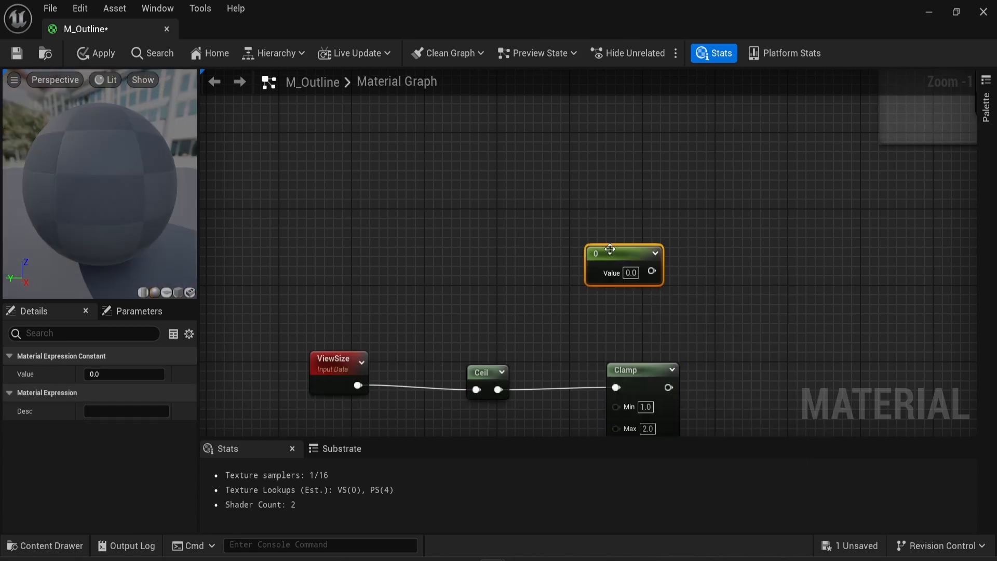
right_click(610, 249)
click(640, 275)
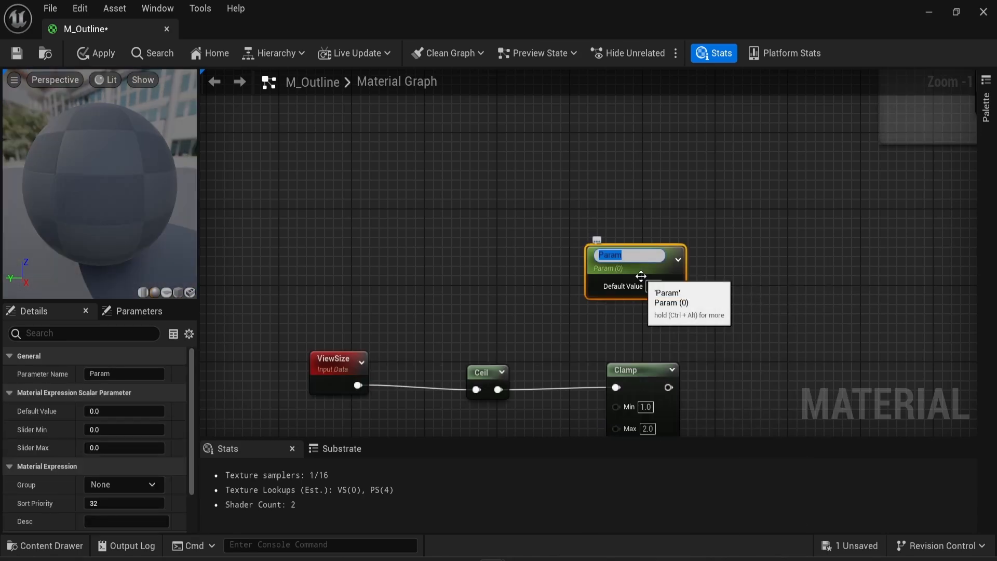
text(Line width)
key(Return)
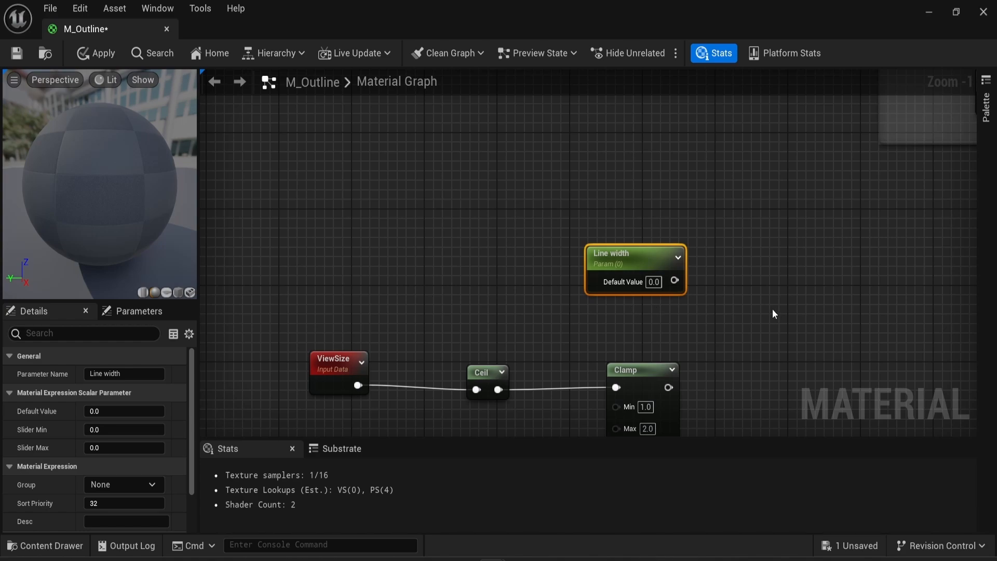
Set the Line width parameter's default value to 0.5
right_drag(772, 312, 659, 225)
drag(561, 201, 566, 205)
click(539, 199)
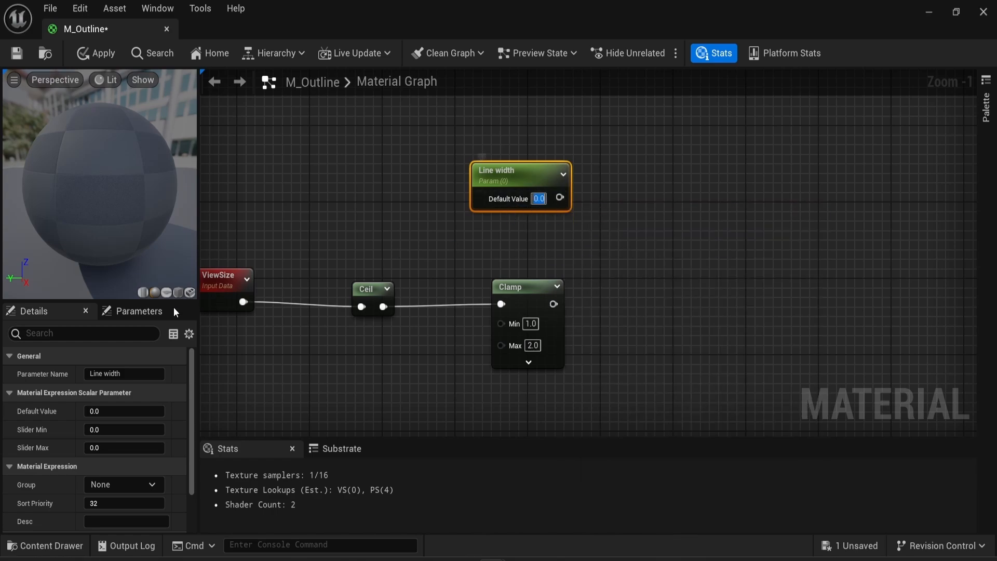
text(0)
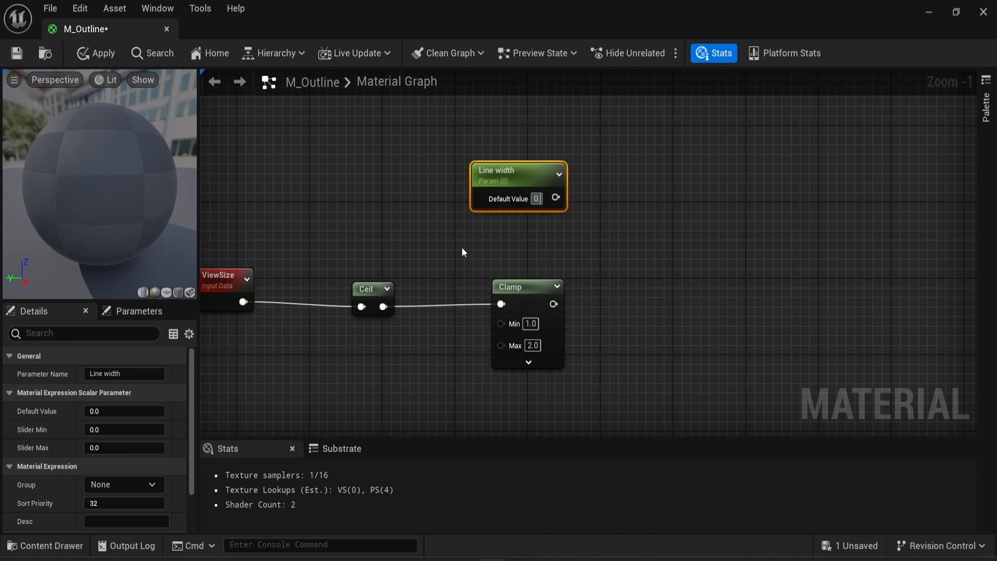
text(.5)
key(Return)
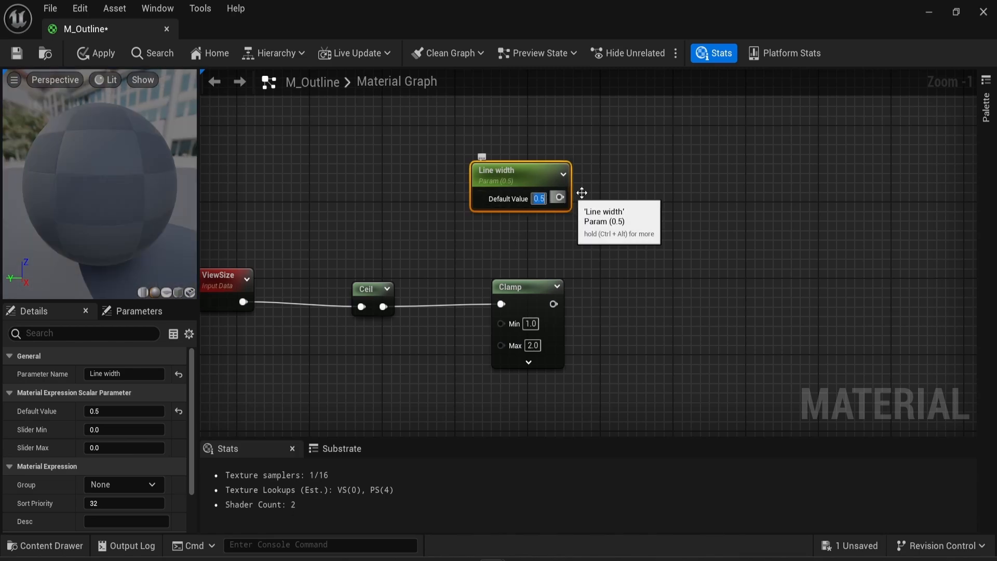
click(641, 214)
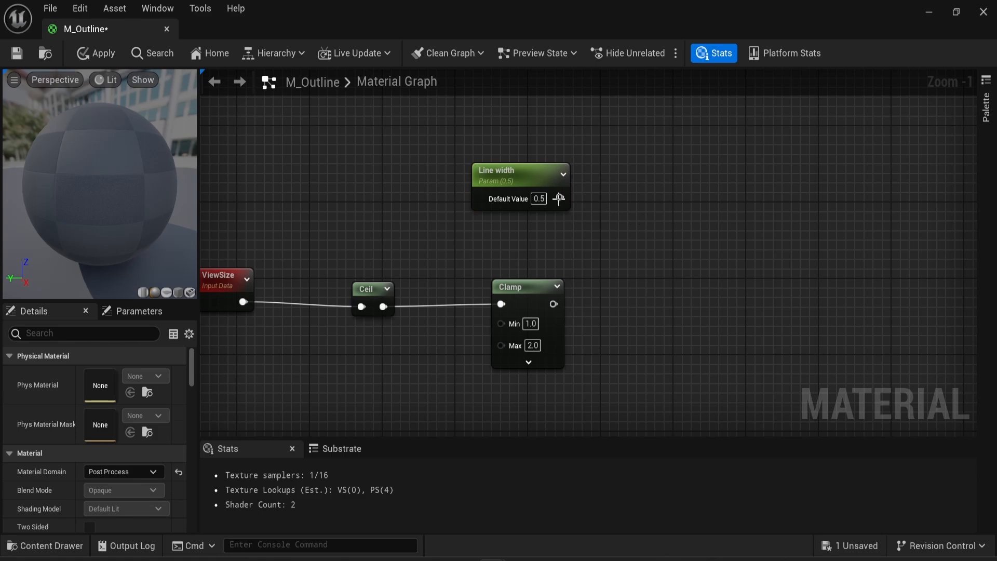
Multiply Line width by the Clamp output in a new Multiply node and move the ViewSize node closer to Ceil
drag(559, 198, 672, 223)
text(multi)
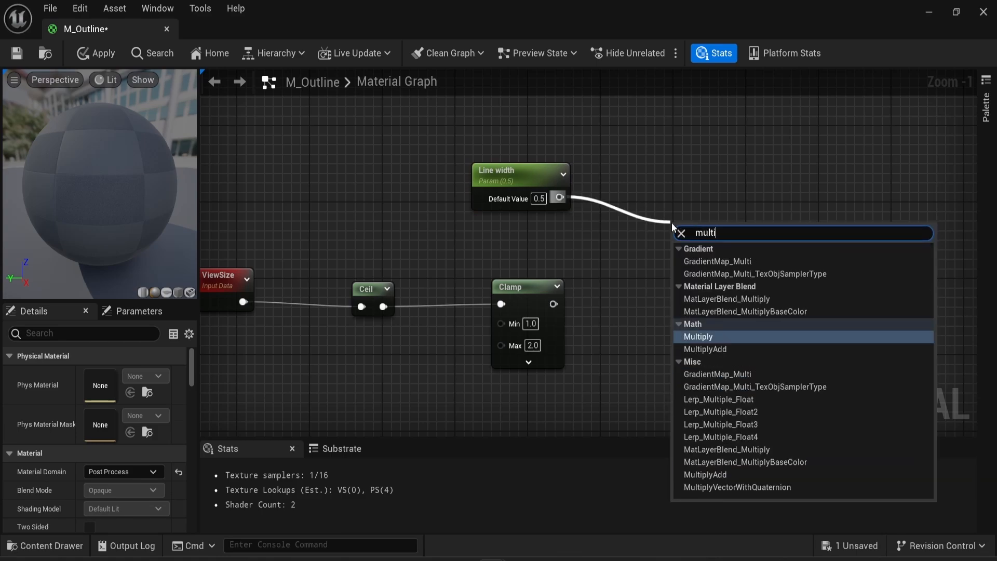
key(Return)
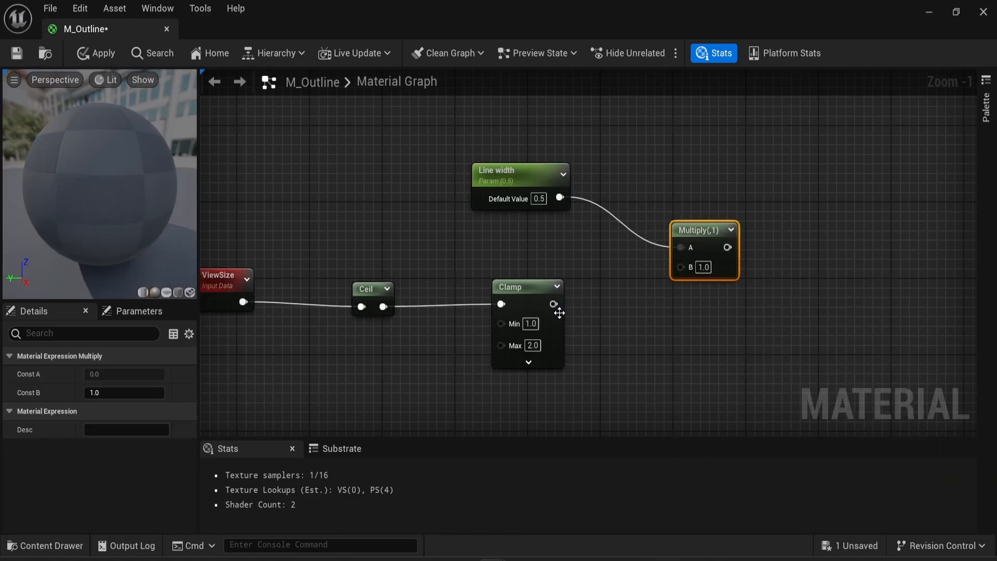
drag(554, 304, 681, 266)
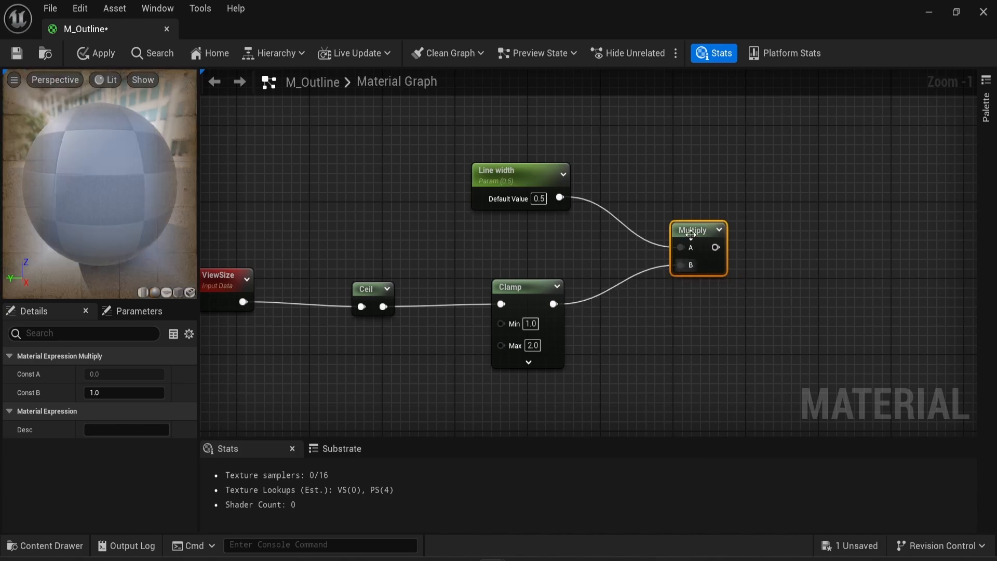
drag(694, 227, 687, 206)
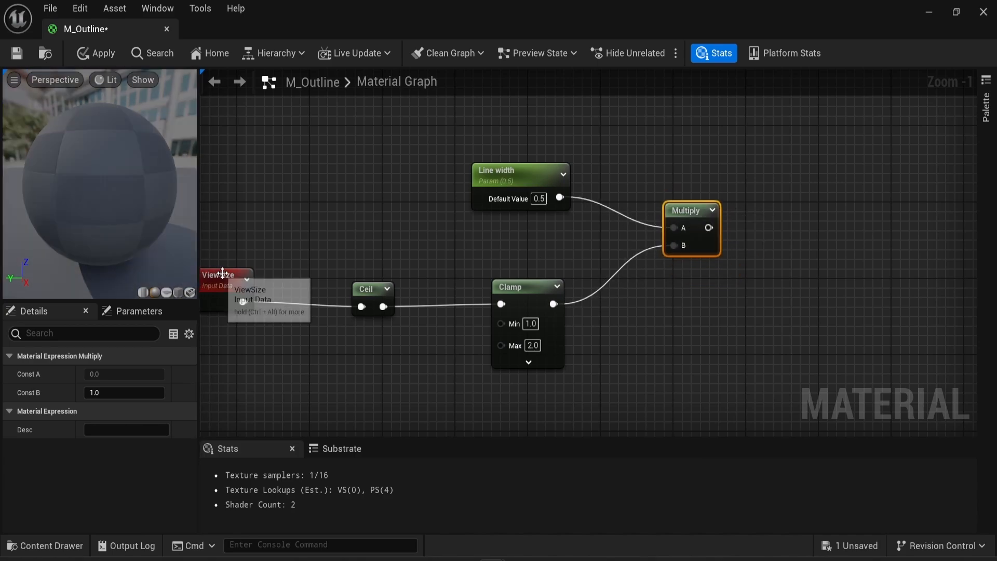
drag(225, 275, 279, 277)
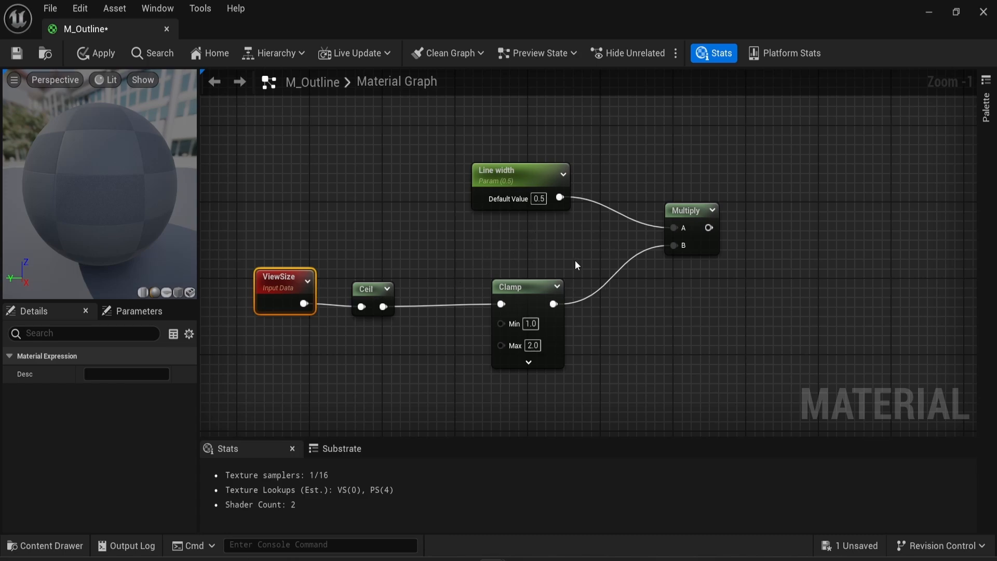
Add a SceneTexelSize node in the empty graph area below and to the right of the Multiply node
right_drag(748, 281, 581, 289)
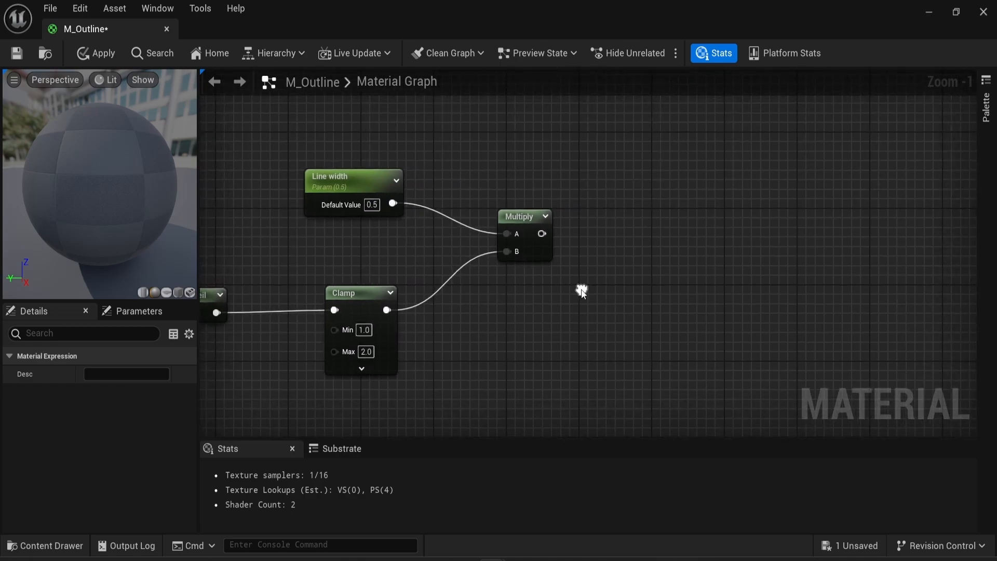
right_click(565, 338)
text(s)
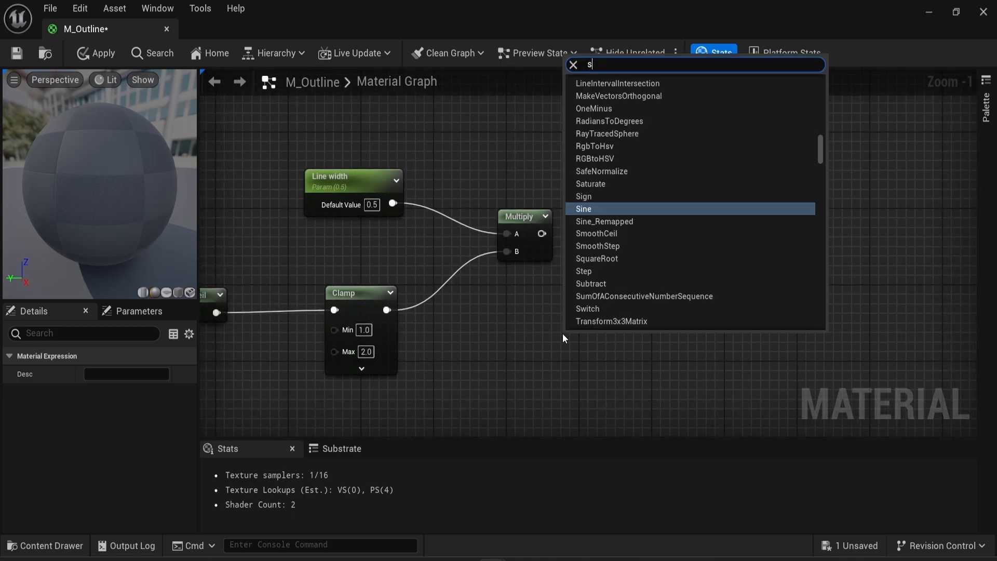
text(cenetex)
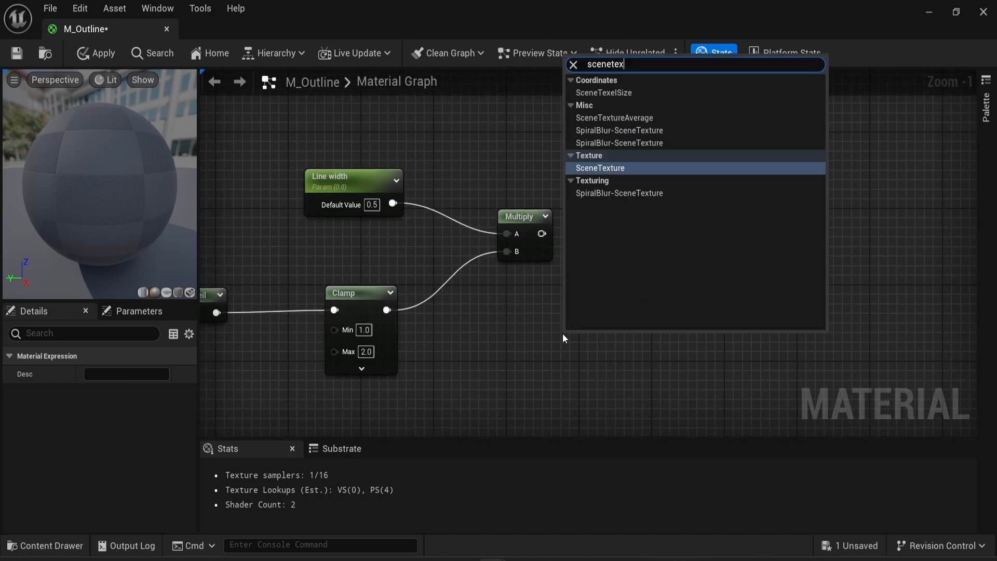
text(e)
key(Return)
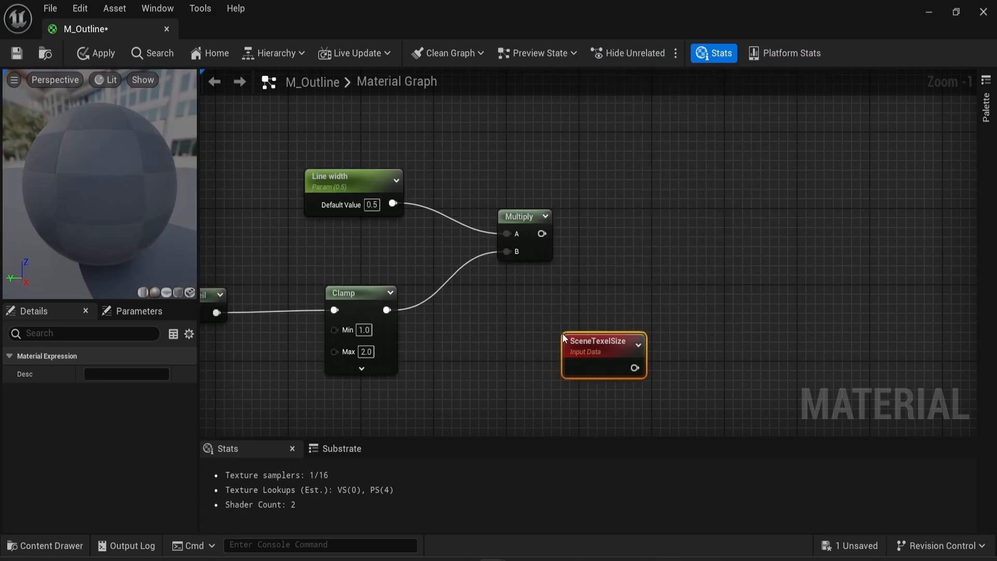
Add a second Multiply node with the first Multiply's output as A and SceneTexelSize as B
drag(552, 234, 650, 239)
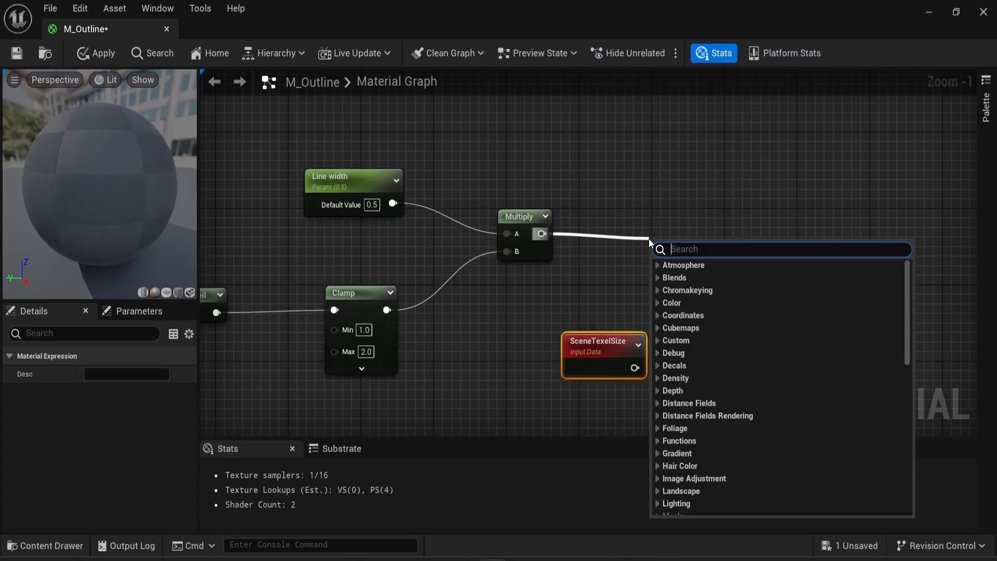
text(multiply)
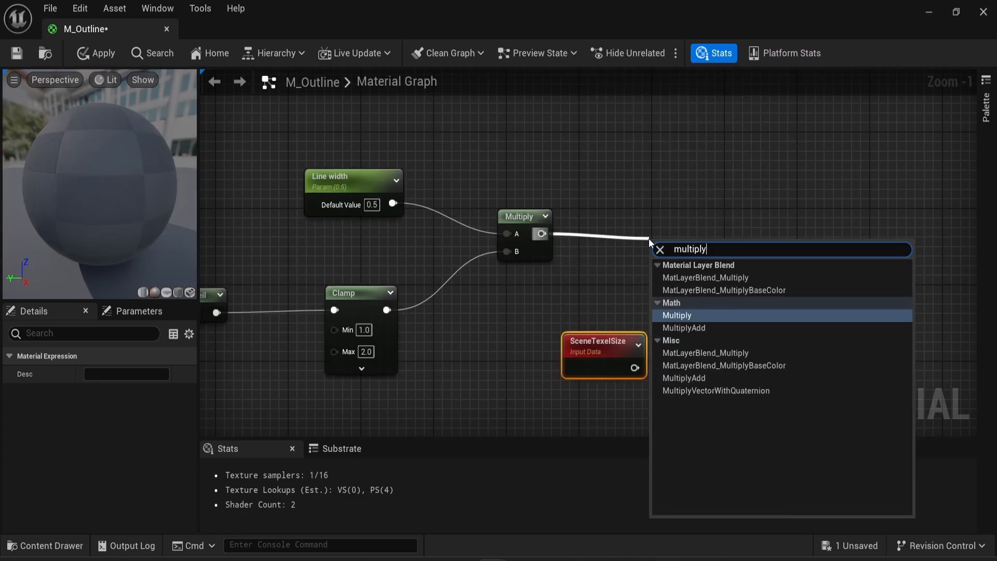
key(Return)
drag(635, 369, 658, 283)
Add a ComponentMask node fed by the second Multiply's output and limit it to the R channel
right_drag(775, 254, 409, 231)
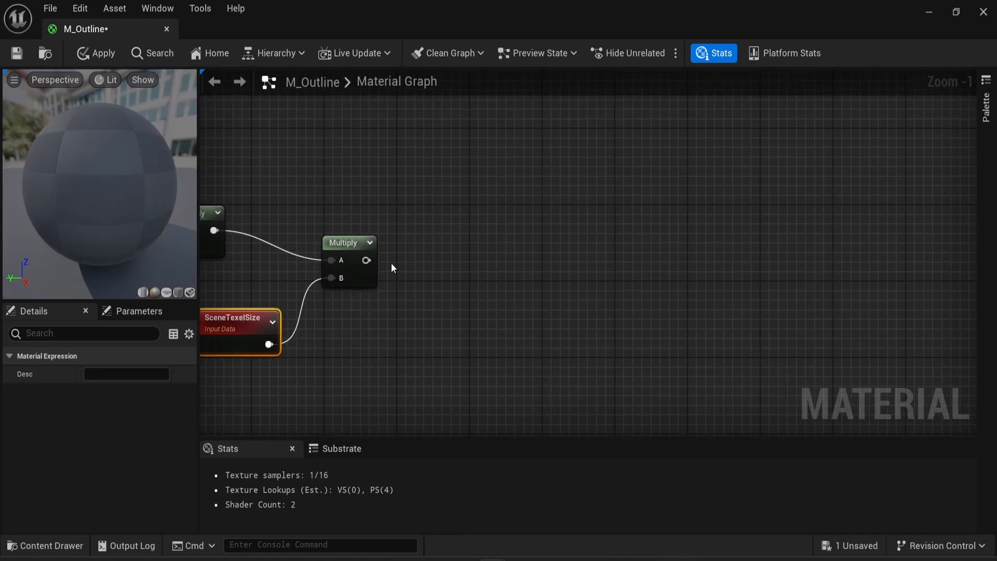
drag(367, 260, 419, 160)
text(mask)
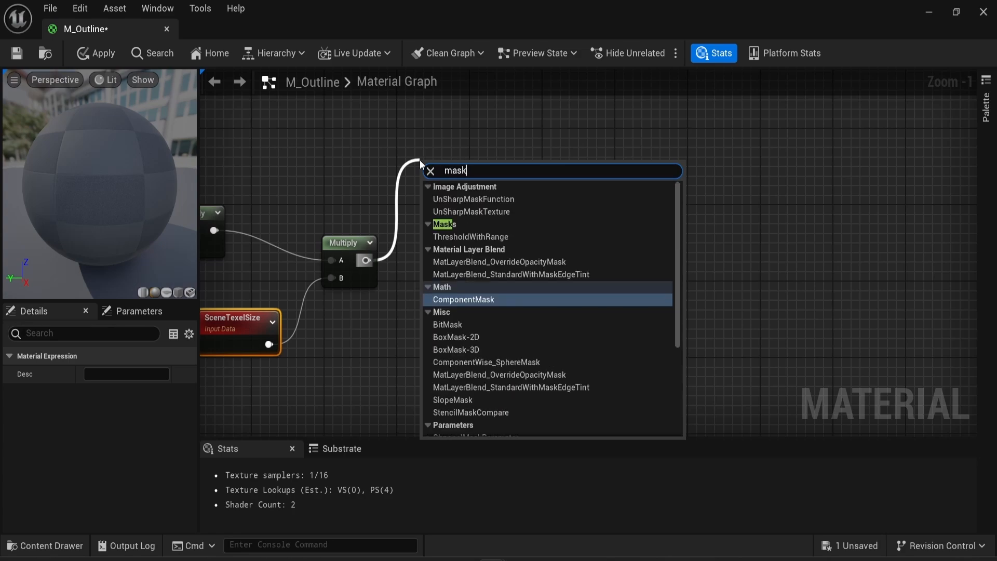
click(499, 298)
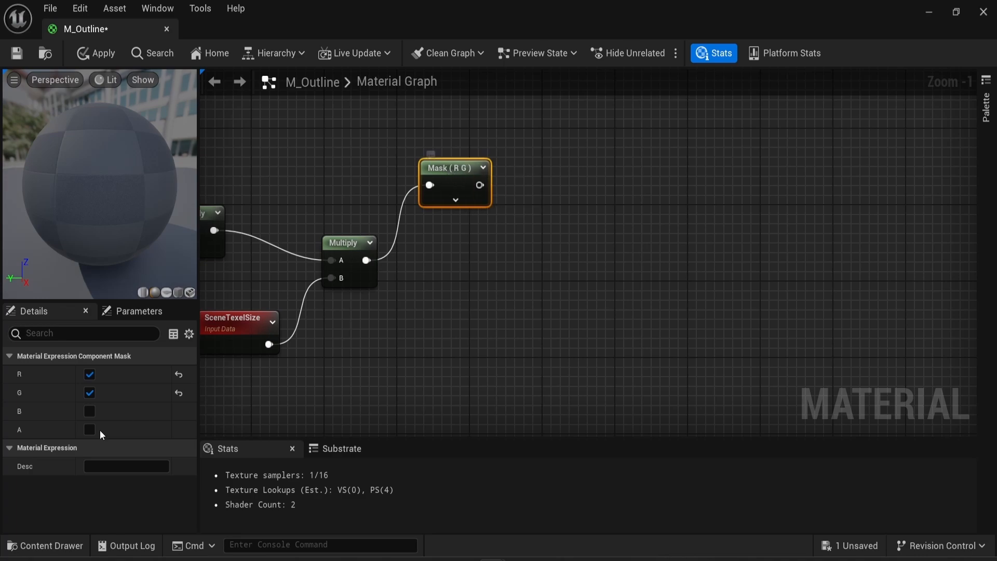
click(90, 393)
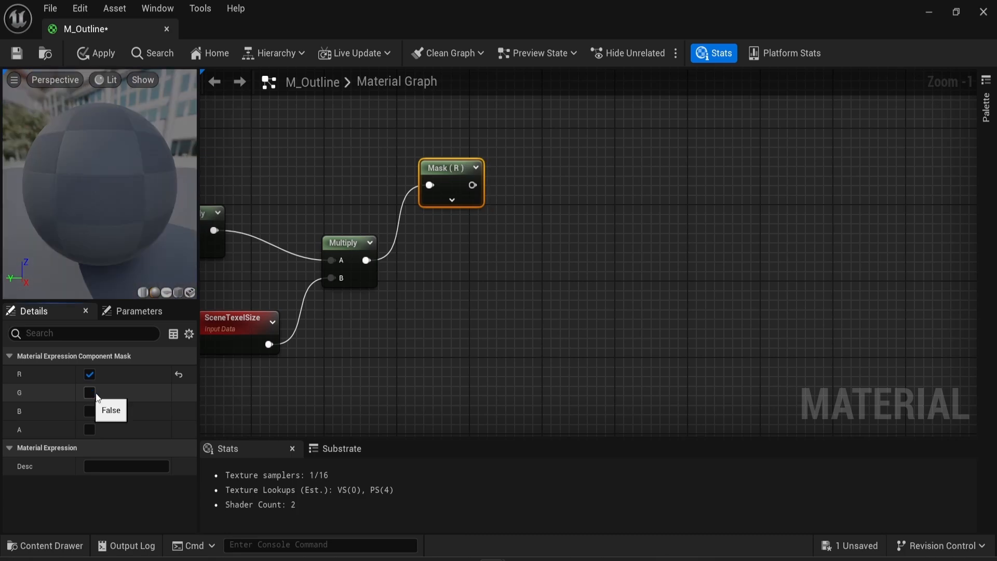
Add another ComponentMask fed by the same Multiply output, limit it to the G channel and place it below the R mask
drag(365, 261, 434, 372)
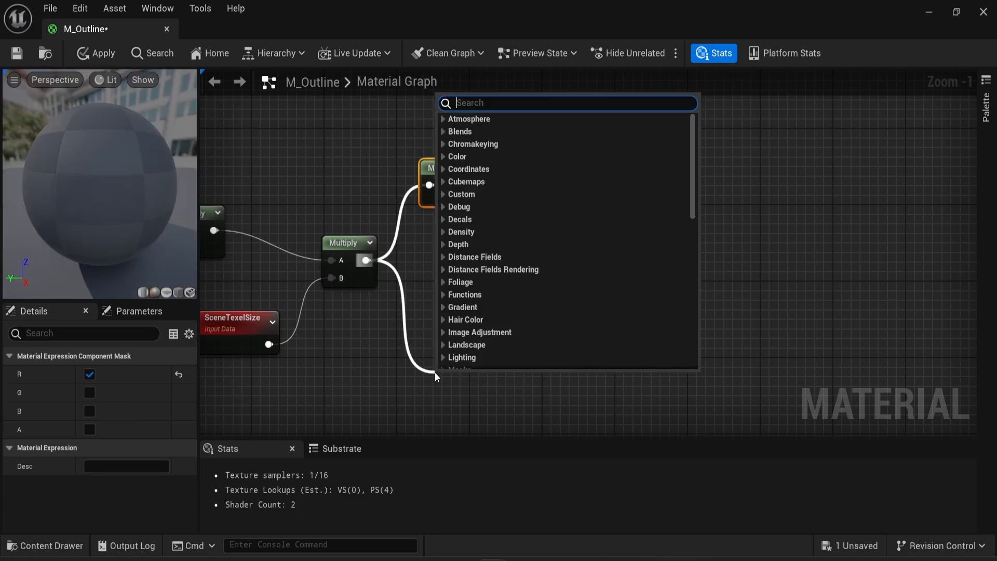
text(mask)
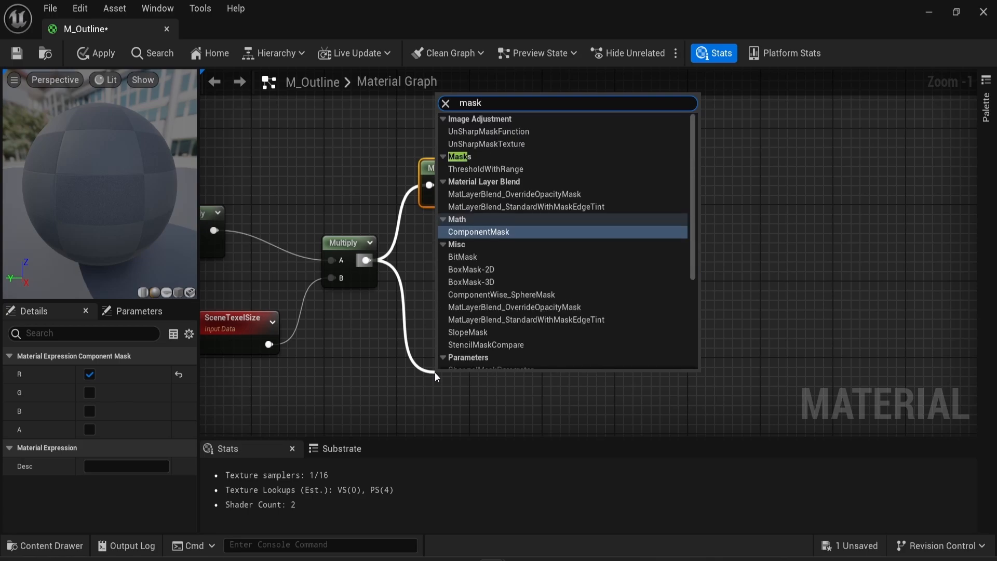
key(Return)
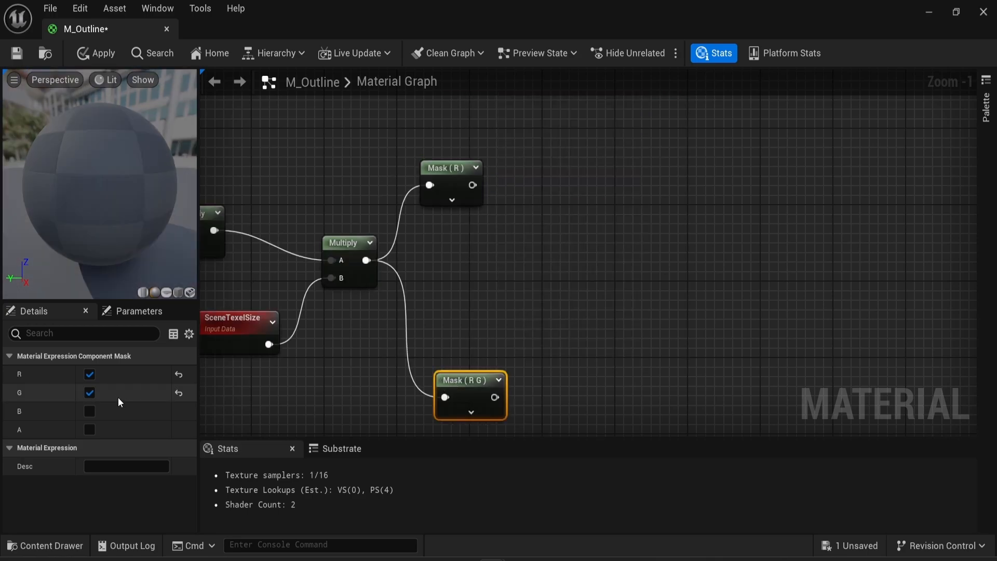
click(90, 374)
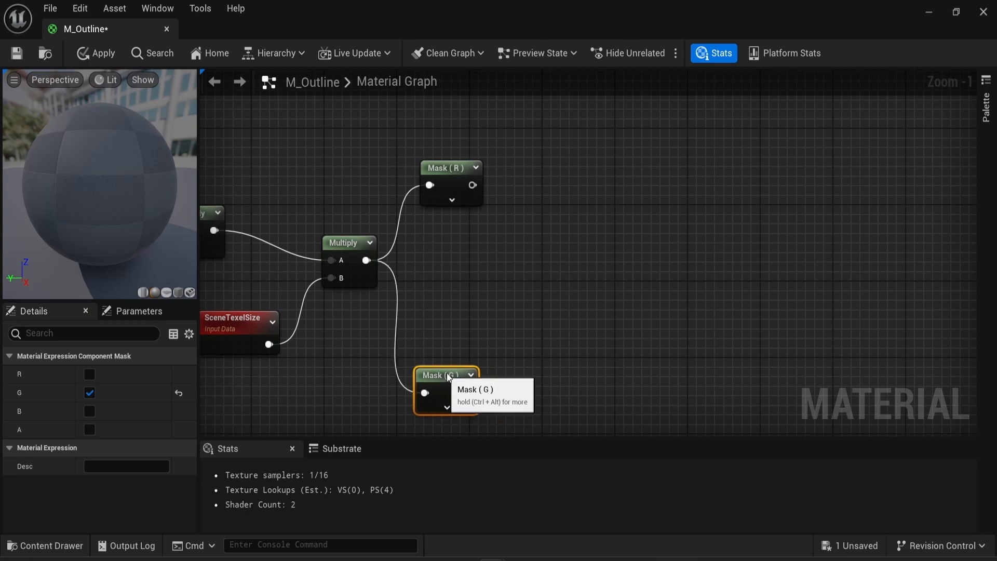
Add an AppendVector node with the Mask (R) output connected to its A input
right_drag(619, 279, 508, 275)
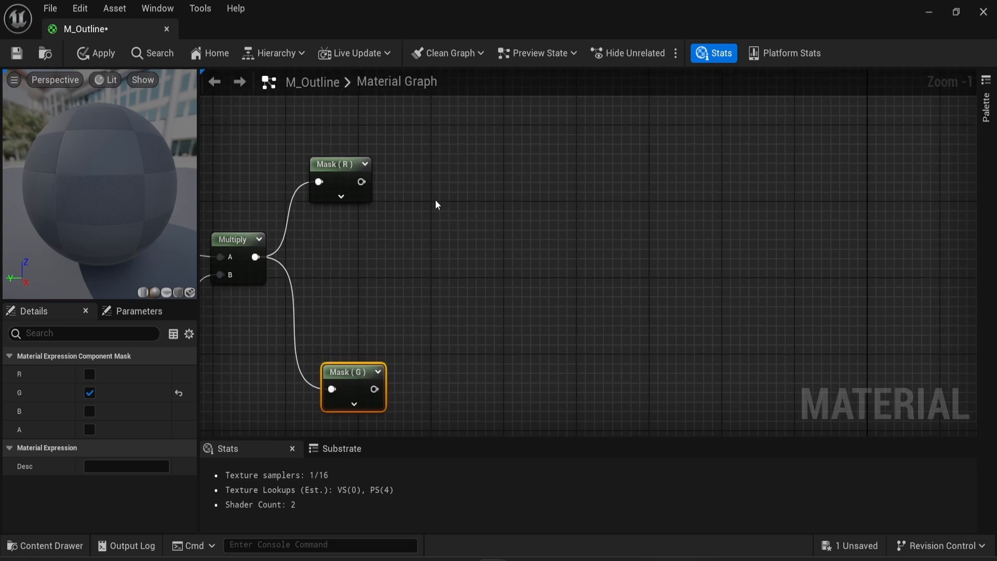
drag(363, 181, 525, 180)
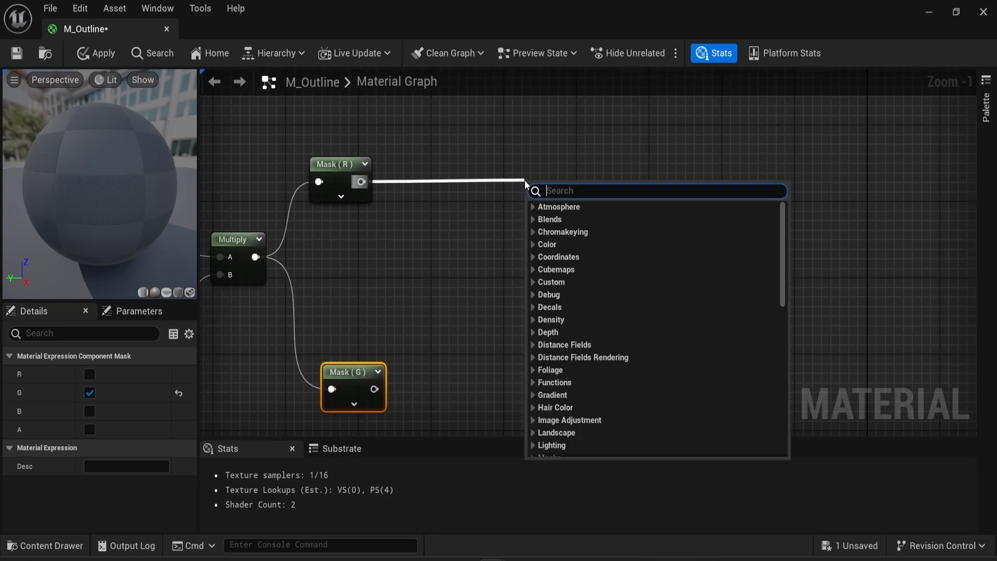
text(a)
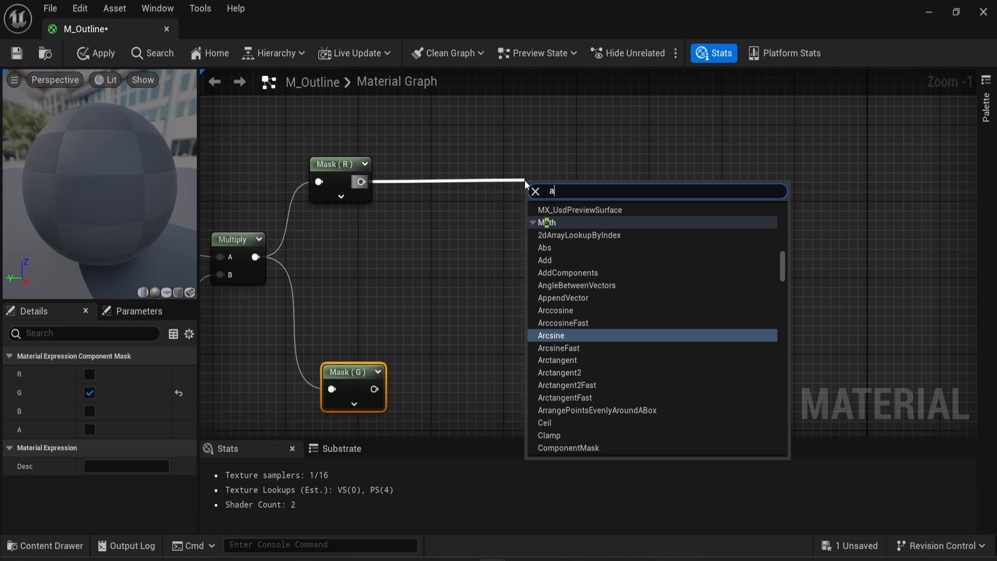
text(ppend)
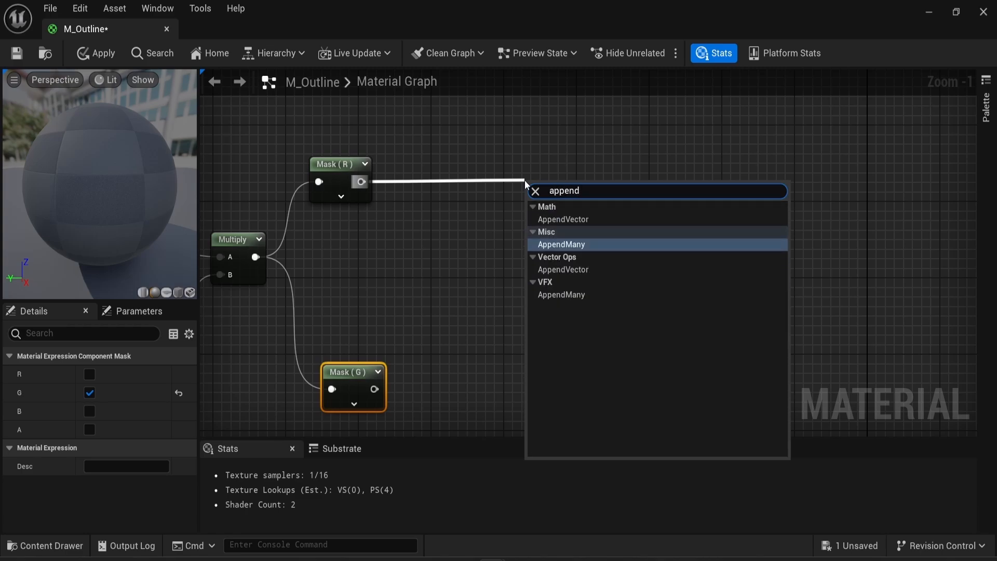
click(566, 219)
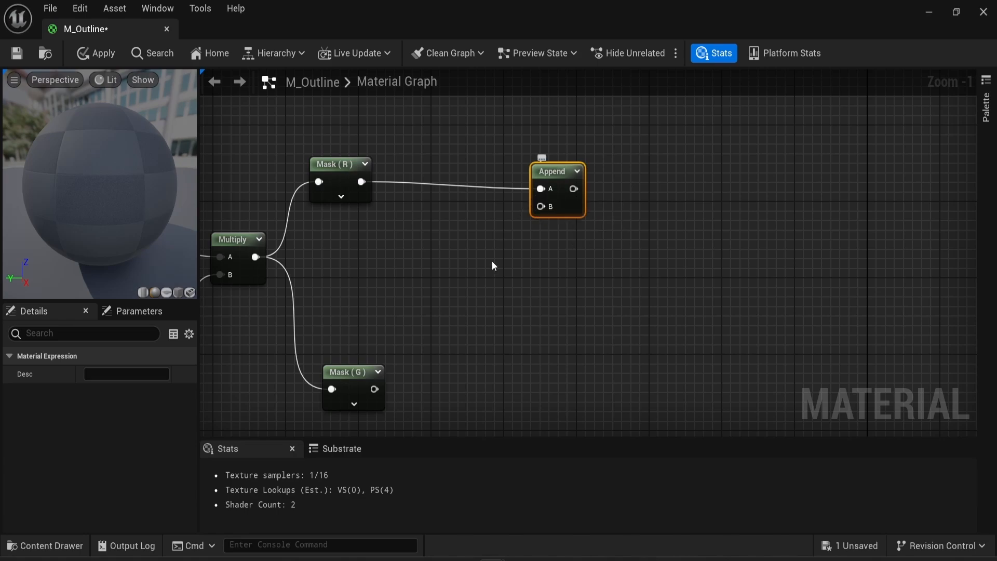
Add a second AppendVector node with the Mask (G) output connected to its B input, and straighten the upper Append node beside Mask (R)
drag(374, 389, 471, 390)
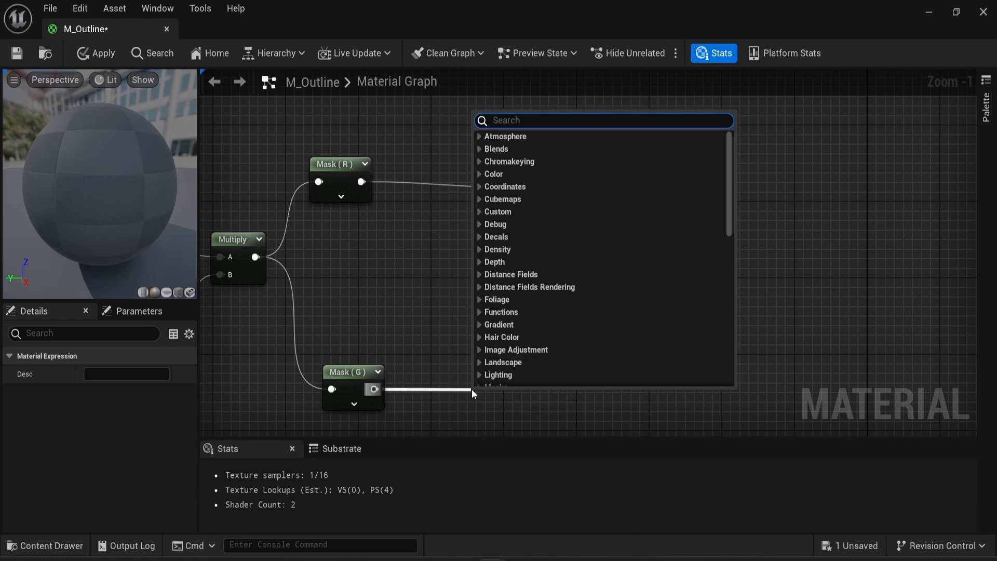
text(append)
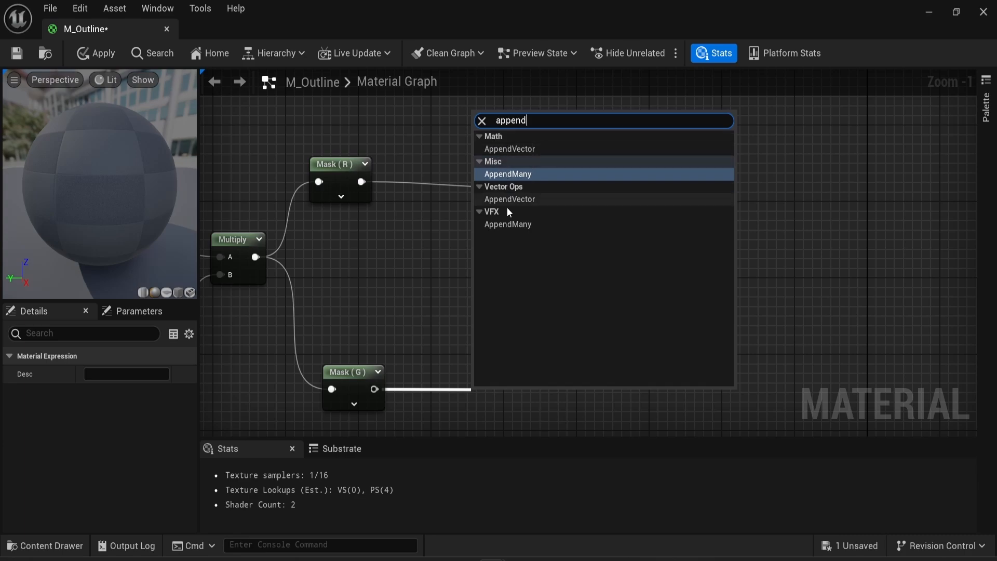
click(523, 151)
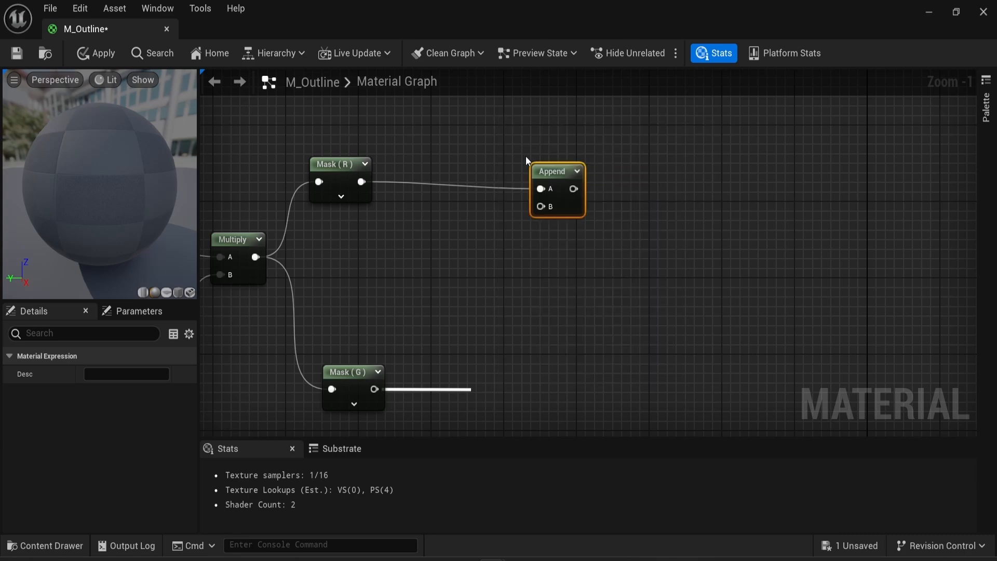
drag(487, 392, 536, 371)
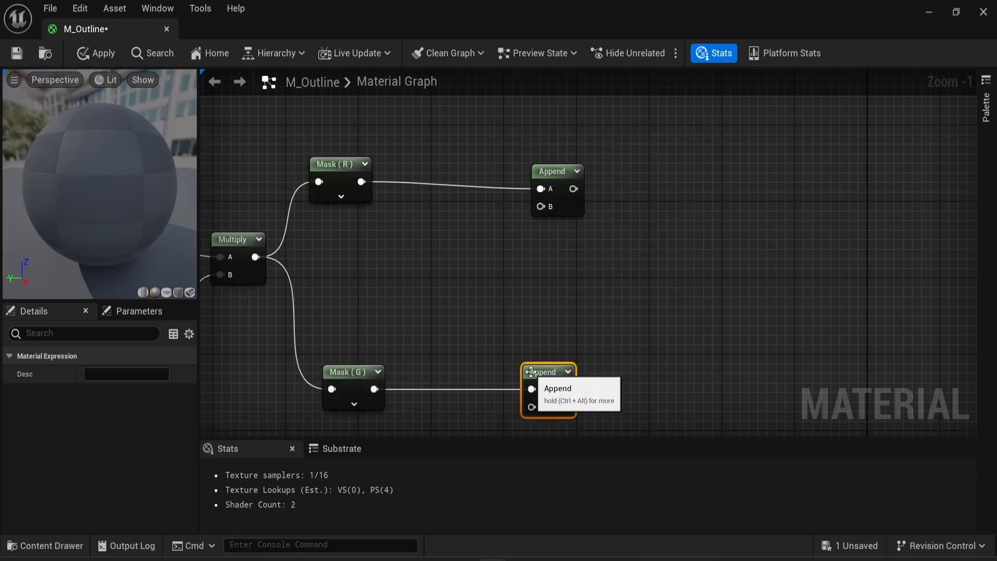
drag(552, 171, 552, 161)
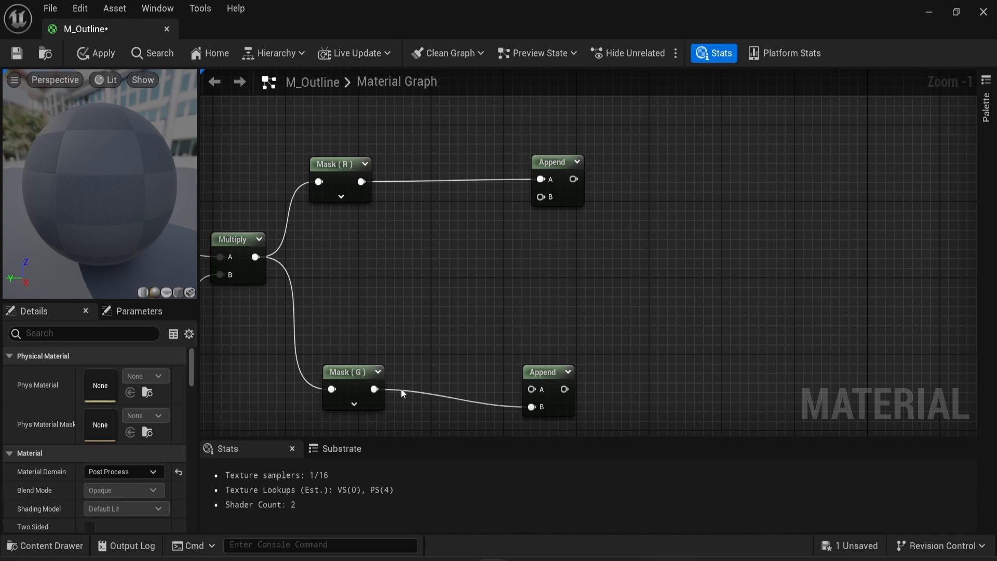
Add a Constant node of 0 between the masks and connect it to the upper Append's B and the lower Append's A
right_click(397, 291)
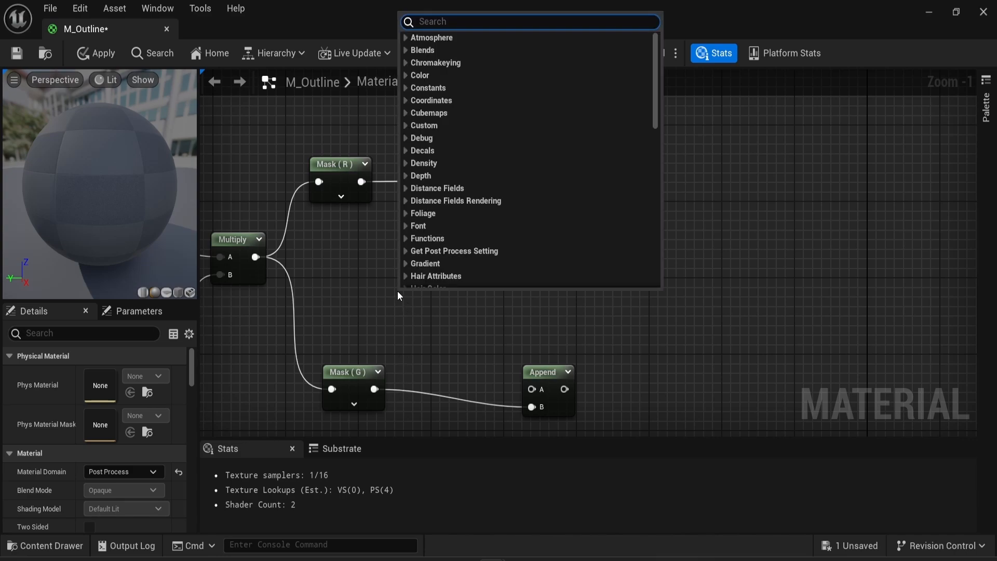
text(cons)
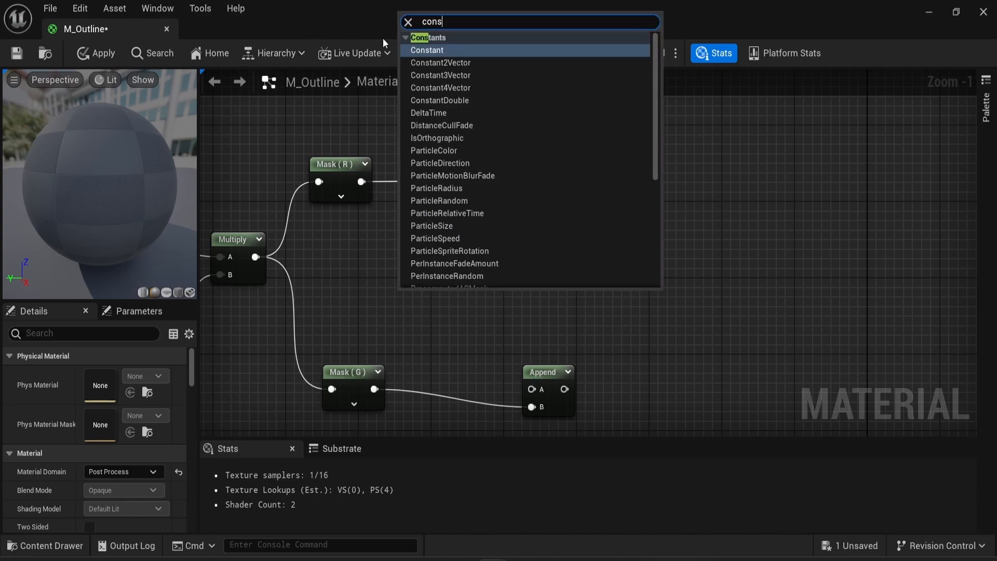
click(426, 50)
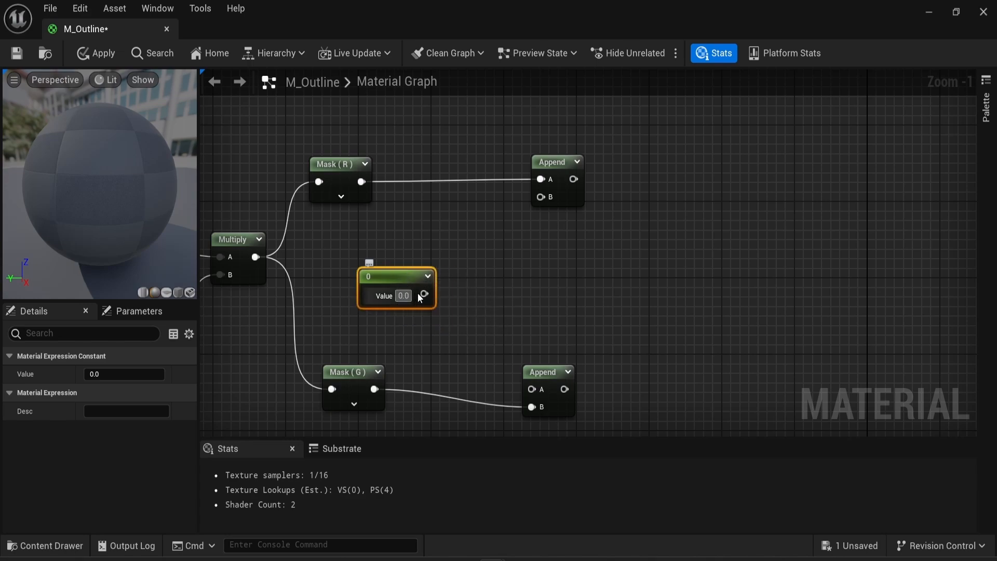
drag(424, 295, 562, 366)
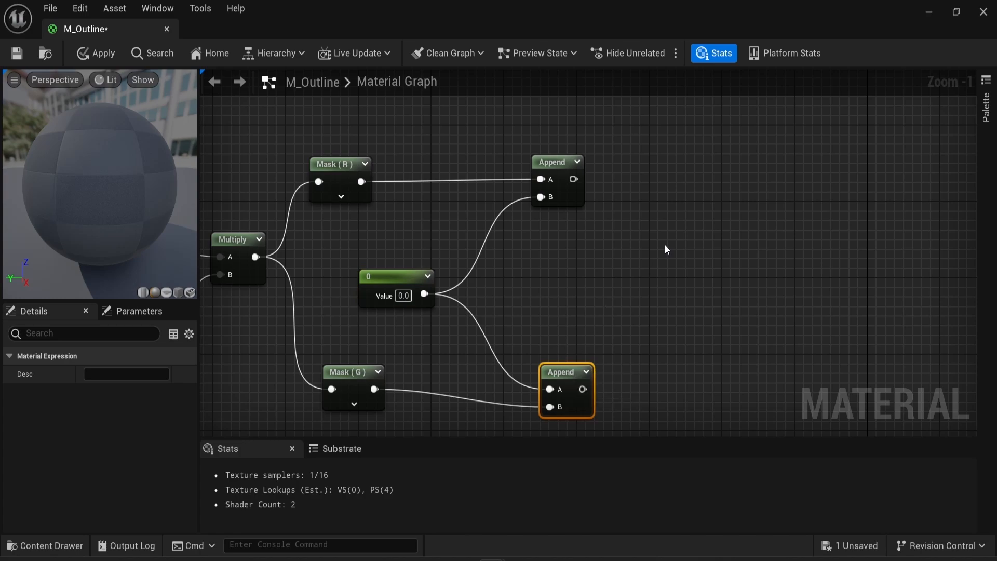
Add another Constant node, set its value to -1 and place it between the two Append nodes
right_drag(666, 246, 522, 242)
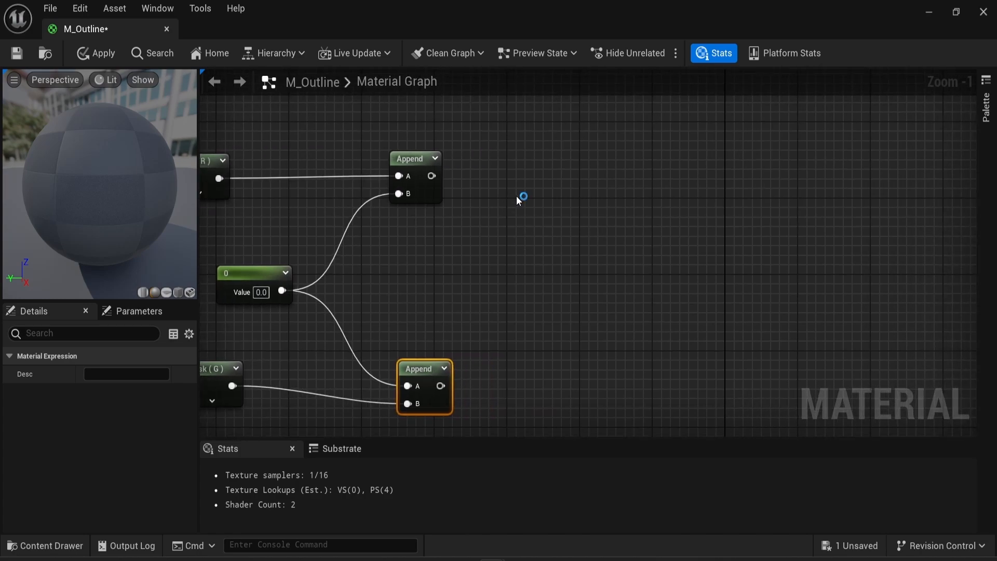
right_click(411, 273)
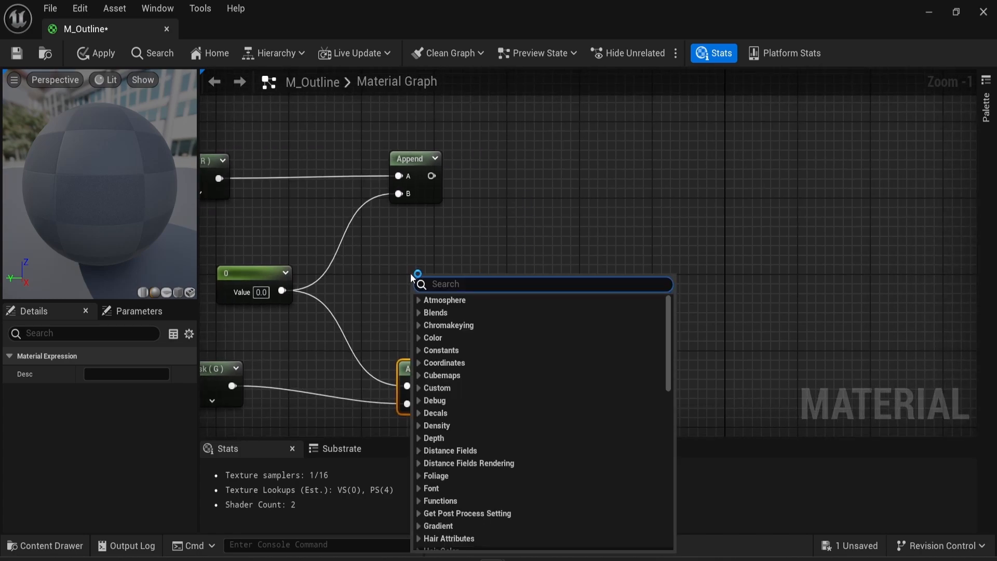
text(const)
key(Escape)
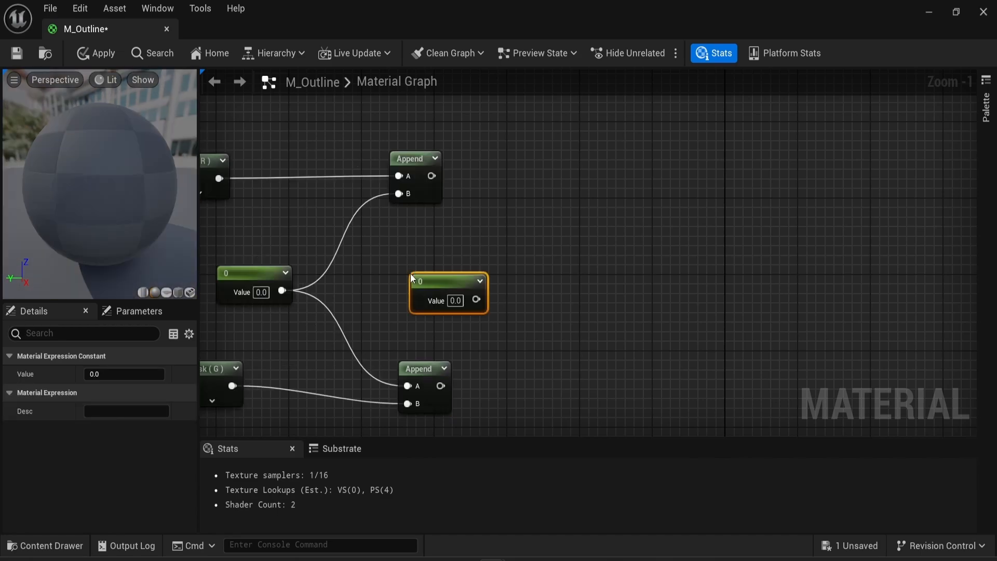
click(455, 301)
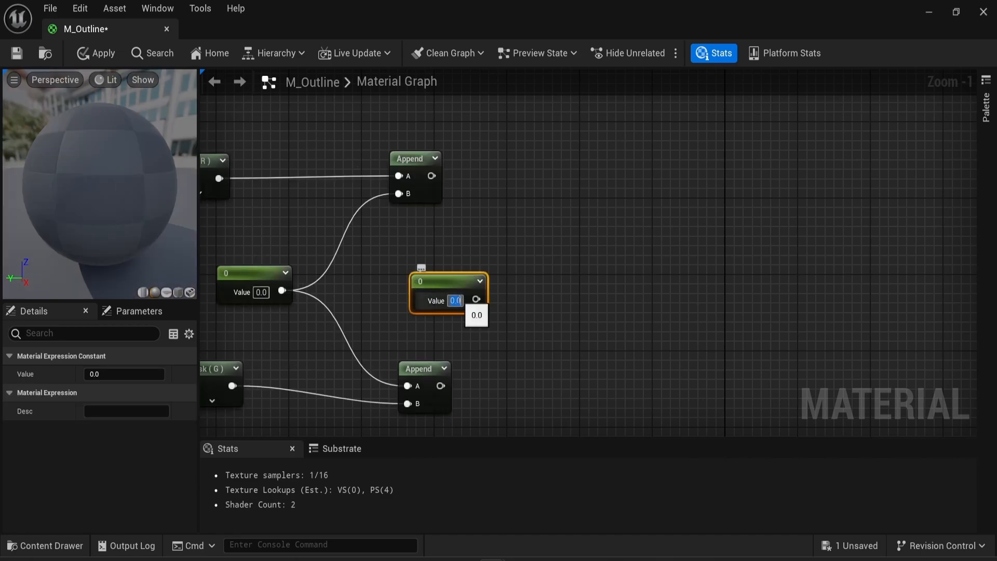
text(-2)
key(Return)
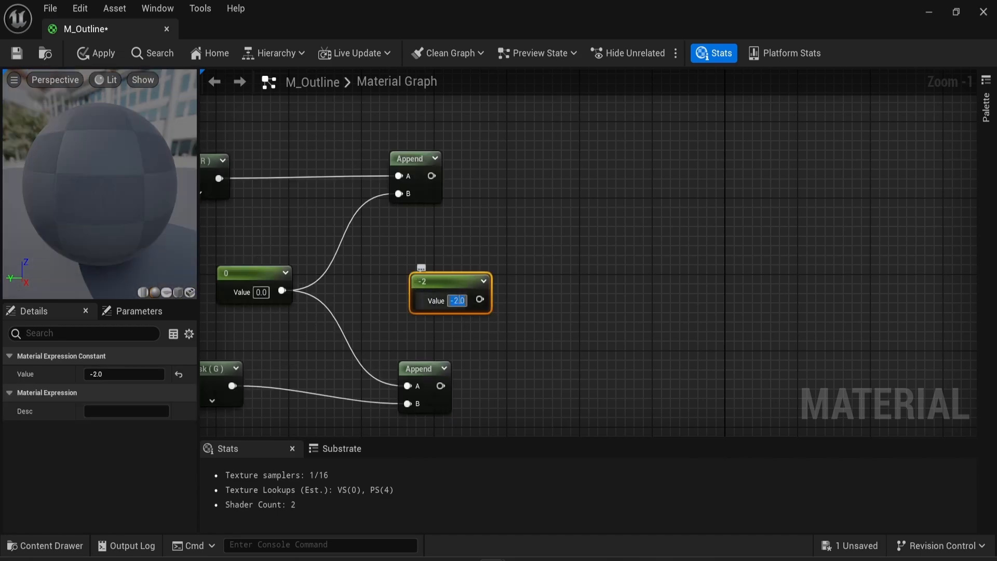
text(-1)
key(Return)
drag(447, 276, 434, 268)
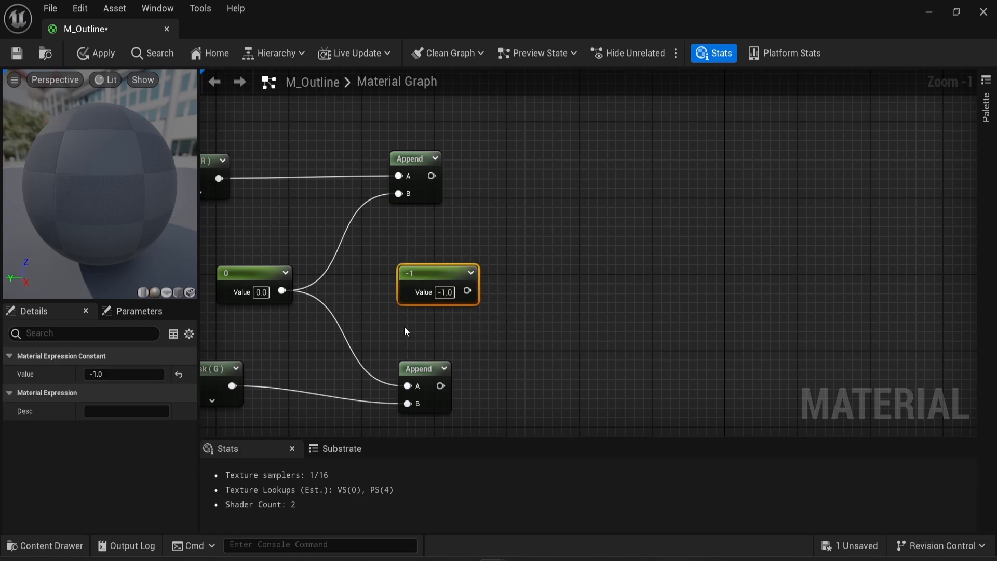
Add a Multiply node with the upper Append's output connected to its A input
right_drag(406, 331, 384, 314)
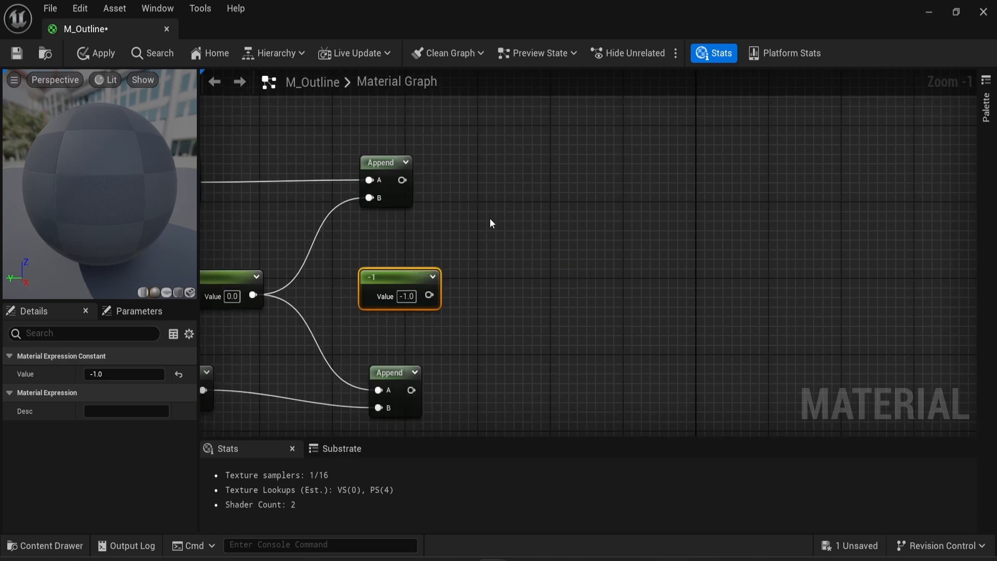
drag(402, 180, 482, 226)
text(multi)
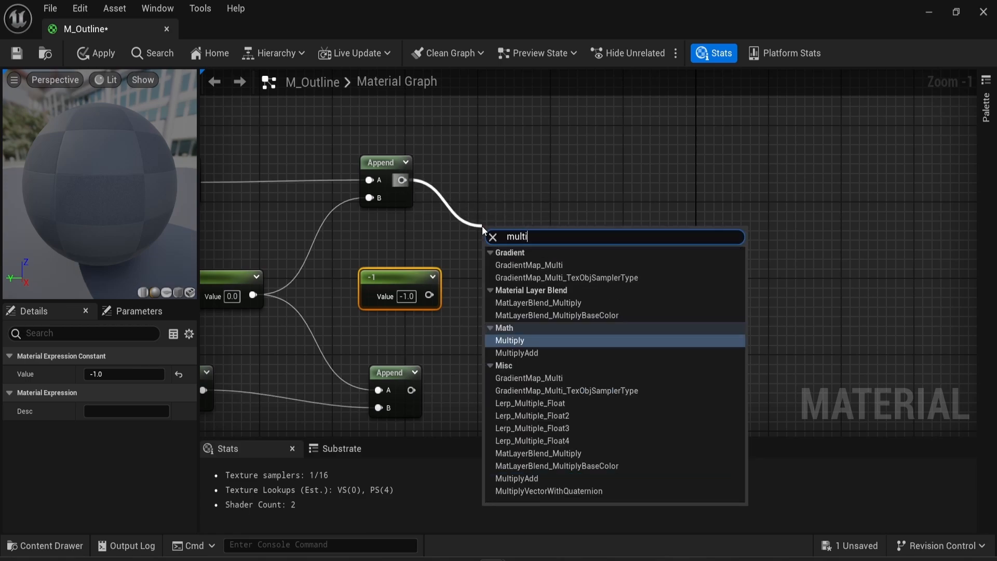
key(Return)
right_drag(513, 328, 492, 276)
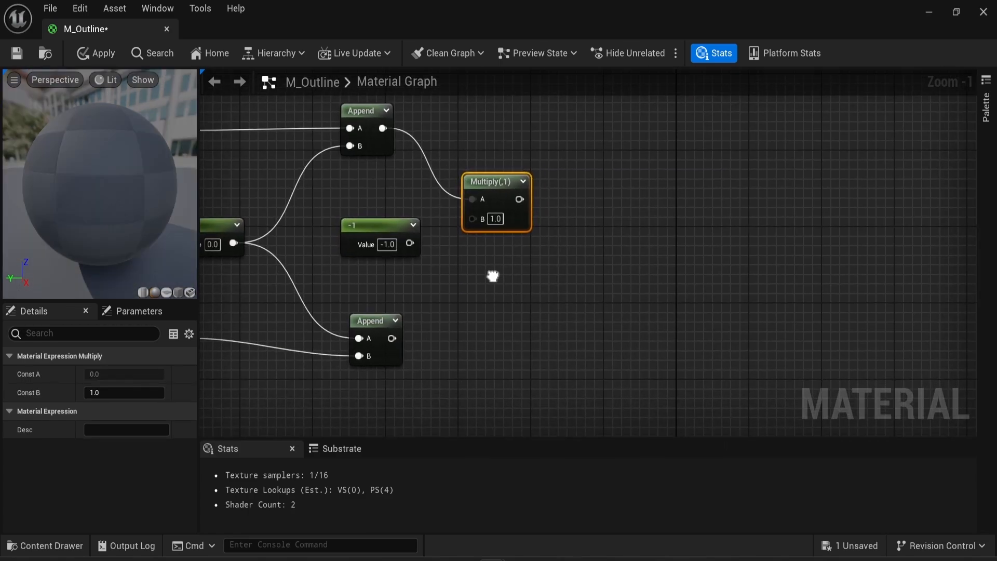
drag(392, 339, 462, 354)
text(multiple)
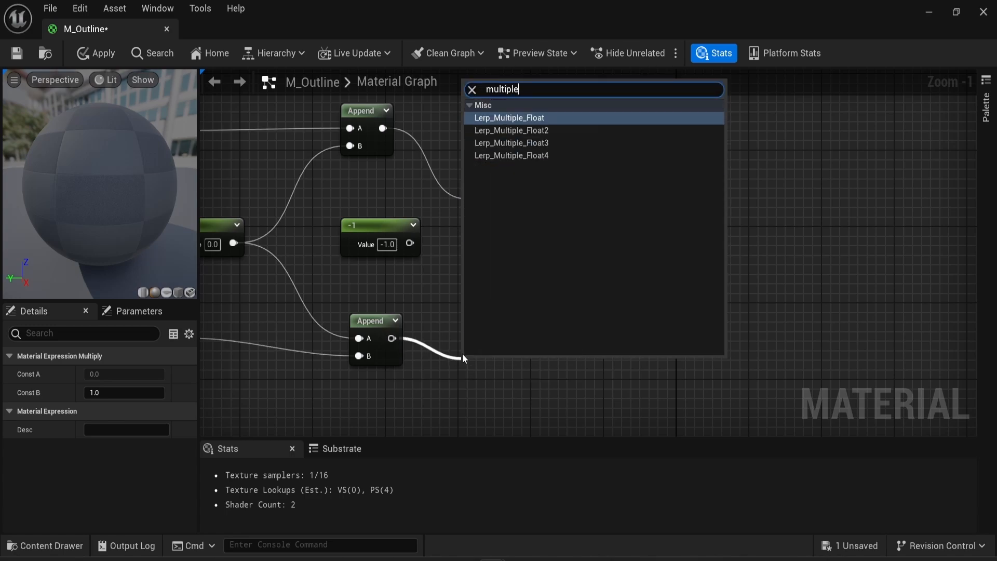
key(Return)
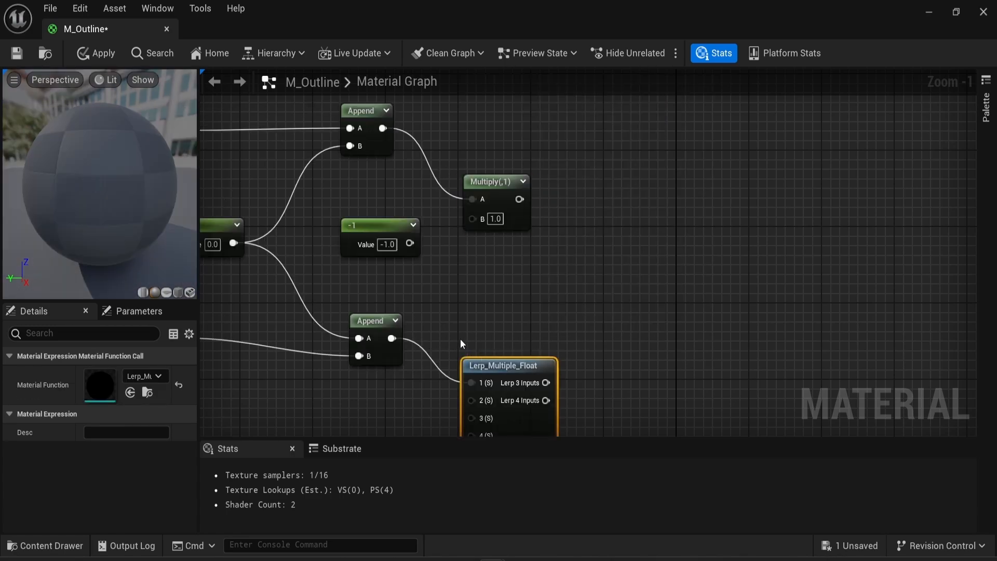
key(ctrl+z)
Add a Multiply node beside the lower Append and connect the Append's output to its B input only, leaving A free
drag(392, 338, 448, 358)
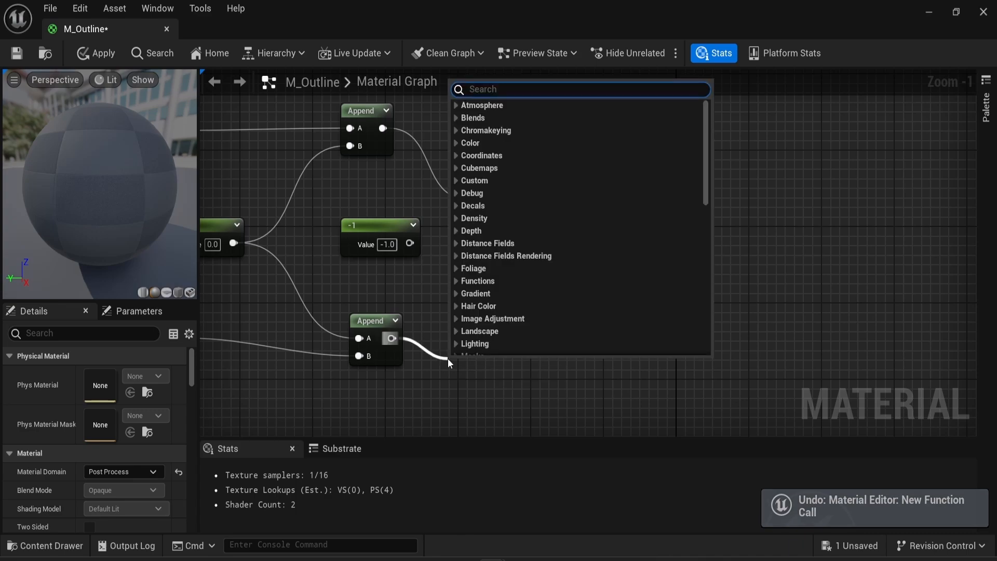
text(multiple)
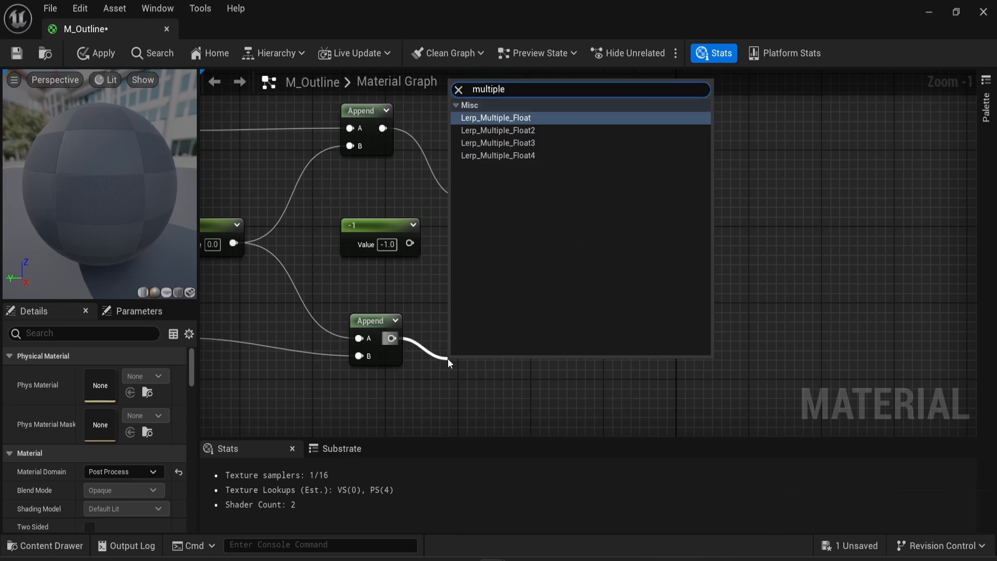
key(BackSpace)
key(Return)
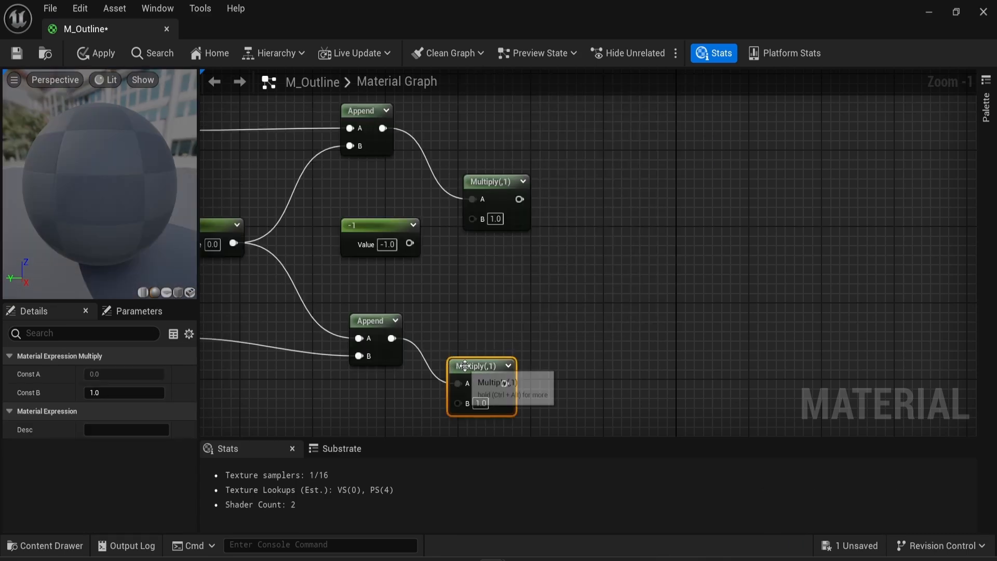
drag(462, 366, 490, 350)
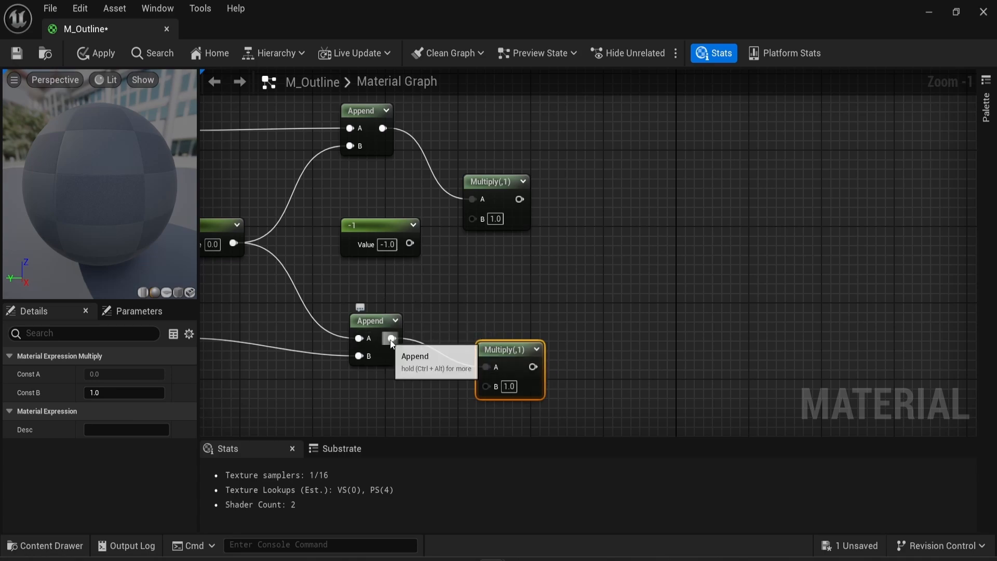
drag(392, 338, 486, 389)
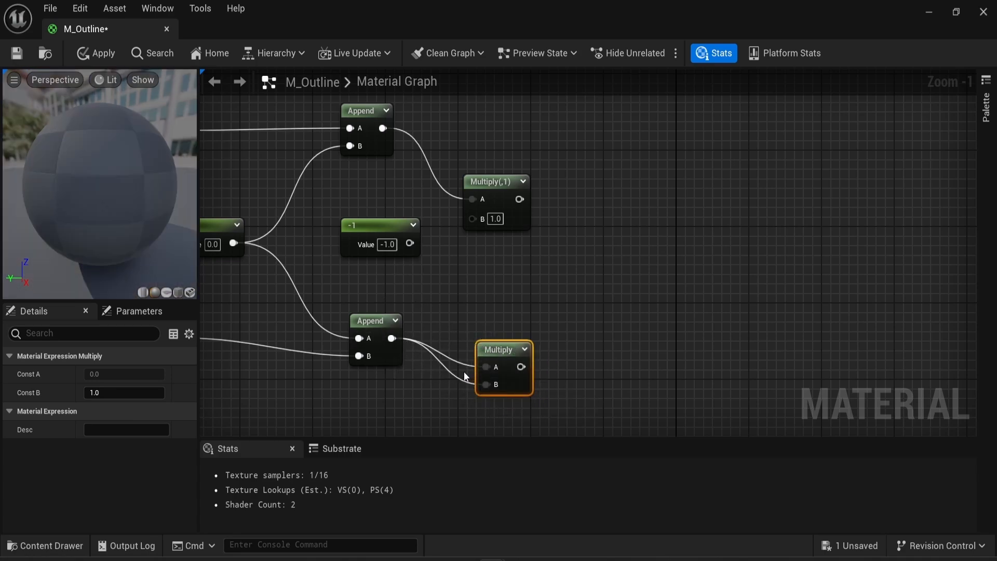
click(462, 362)
drag(489, 355, 498, 345)
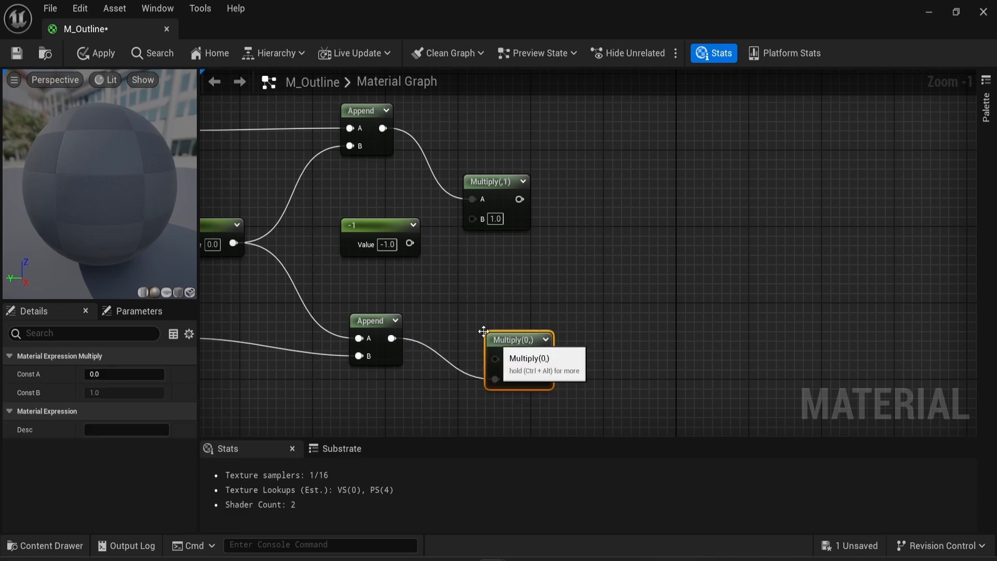
Reposition the upper Multiply node and connect the -1 constant to its B input and to the lower Multiply's A input
drag(473, 175, 487, 152)
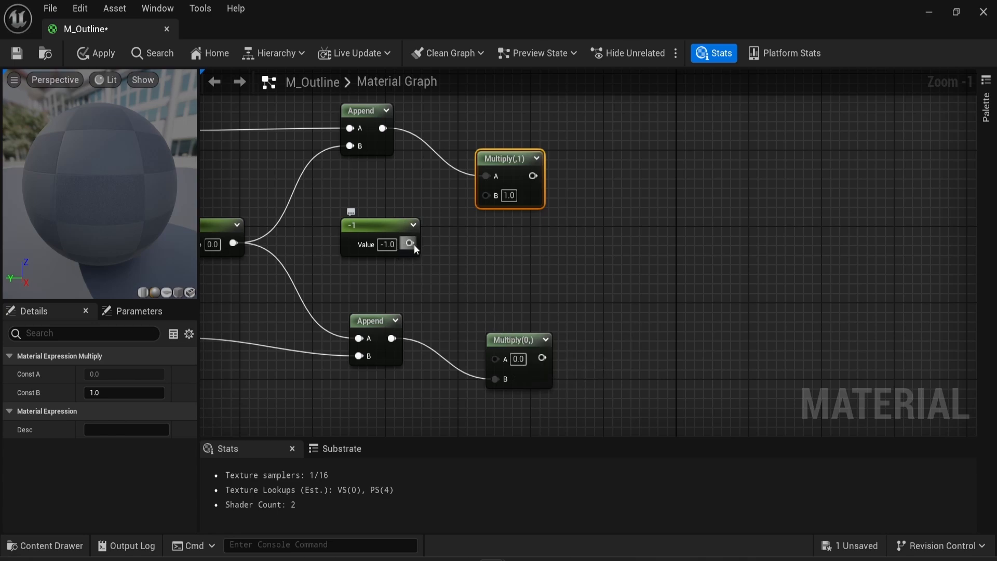
drag(411, 243, 484, 194)
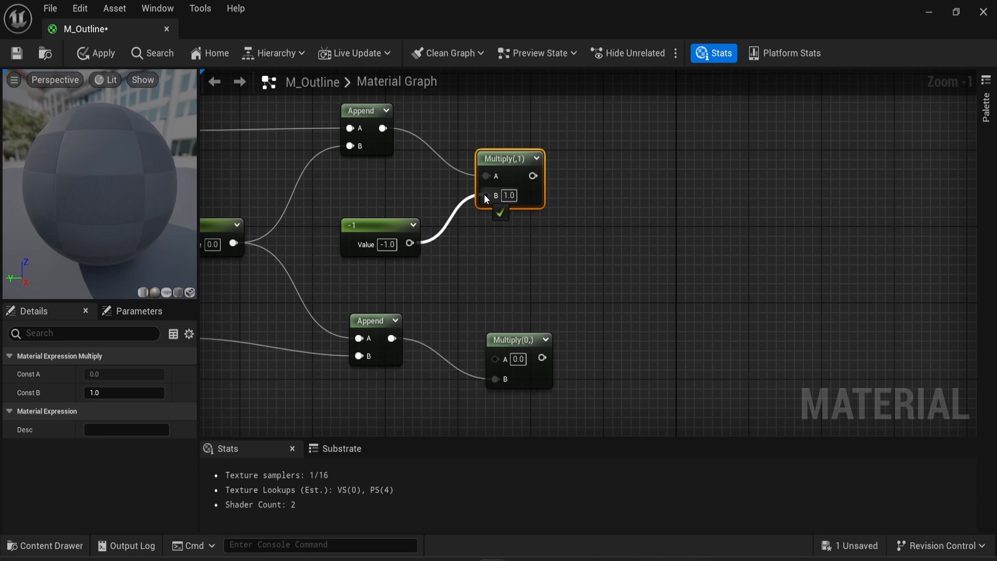
drag(484, 194, 488, 199)
drag(409, 243, 495, 358)
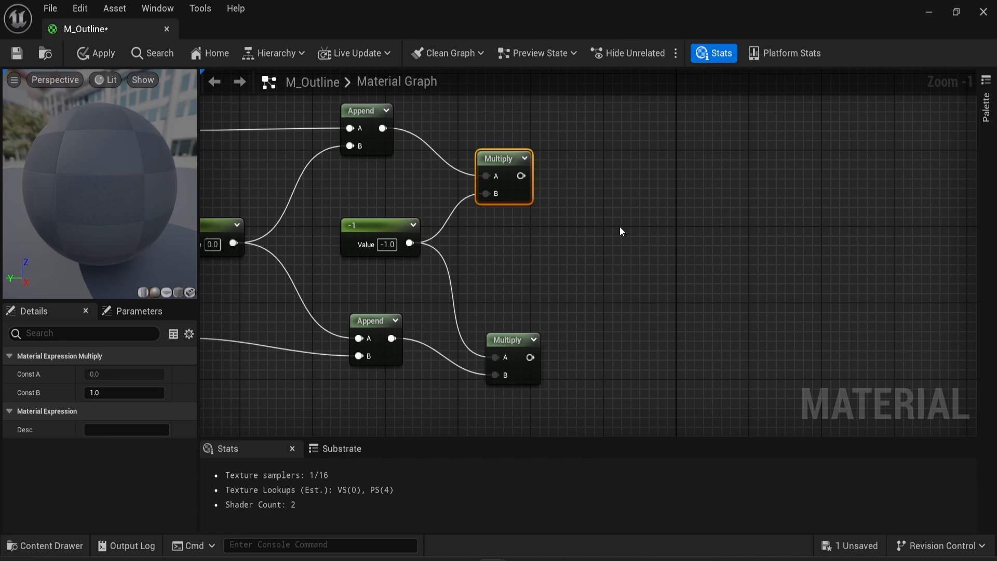
Move the Color comment group and the M_Outline result node together farther right to free space beyond the Multiply nodes
scroll(646, 245, down, 4)
right_drag(581, 304, 719, 351)
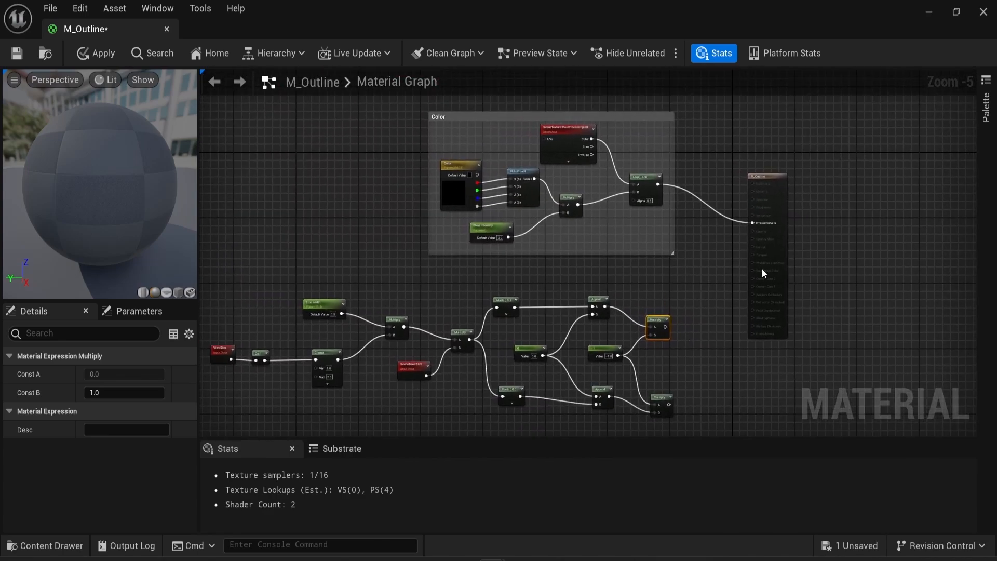
click(764, 272)
shift+click(468, 118)
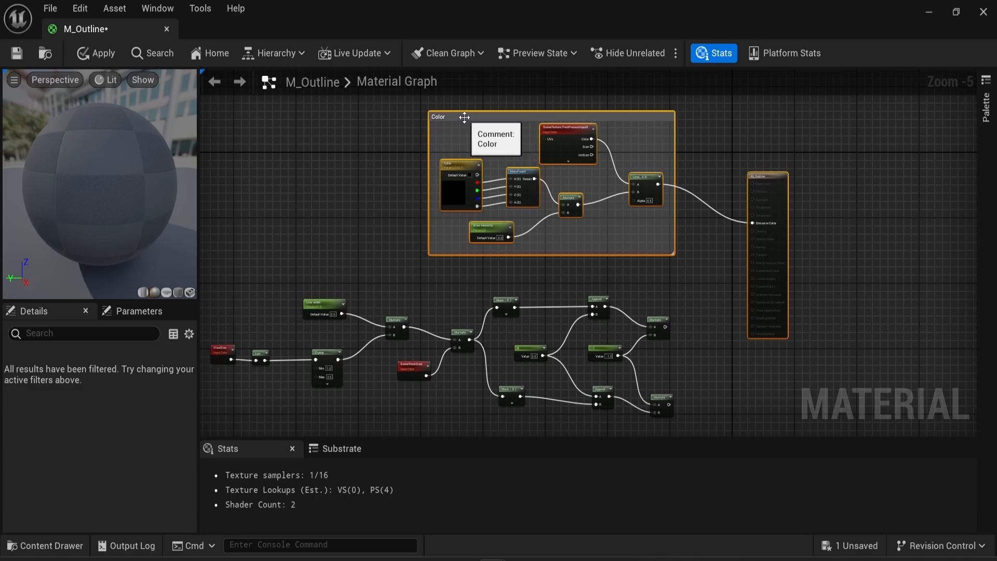
drag(467, 117, 668, 127)
right_drag(581, 183, 373, 182)
drag(445, 125, 615, 124)
Add a ScreenPosition node above the upper Append and Multiply nodes
scroll(537, 287, up, 2)
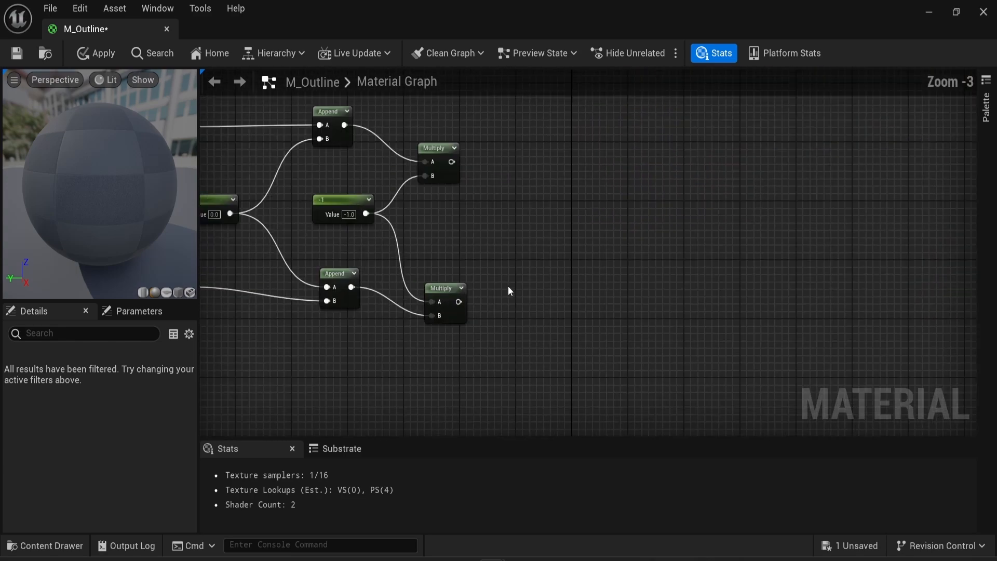
right_drag(496, 217, 585, 382)
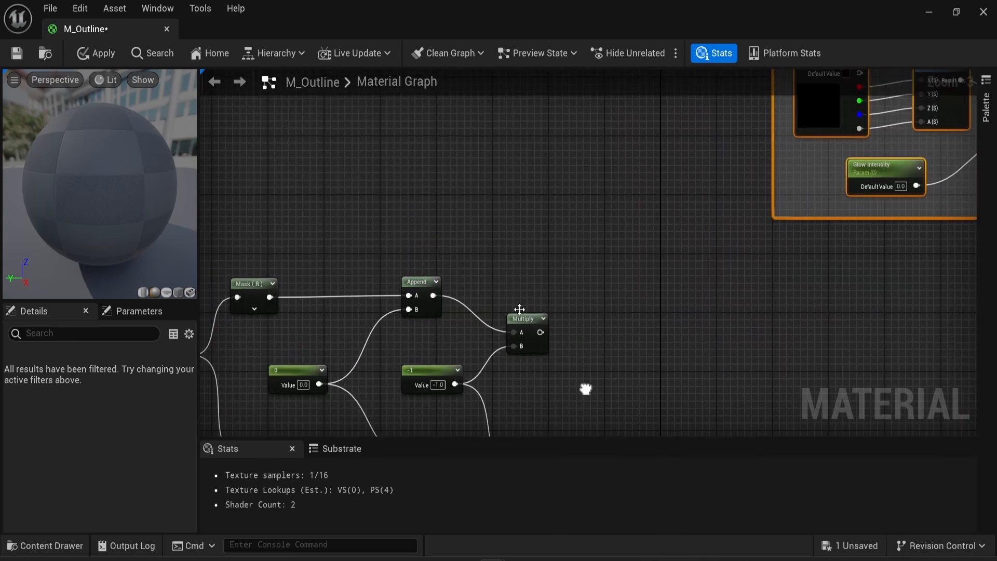
right_click(458, 215)
text(screen)
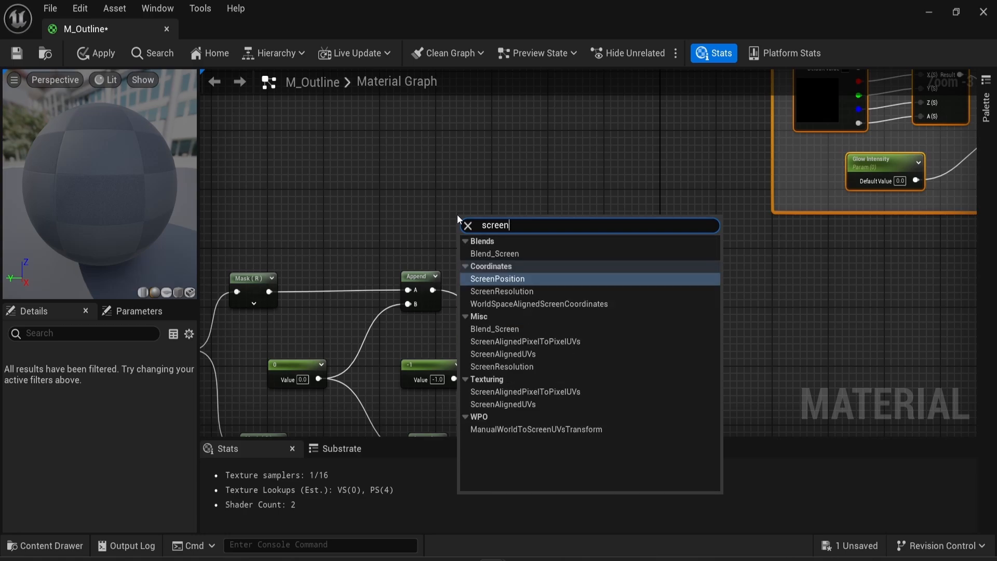
key(Return)
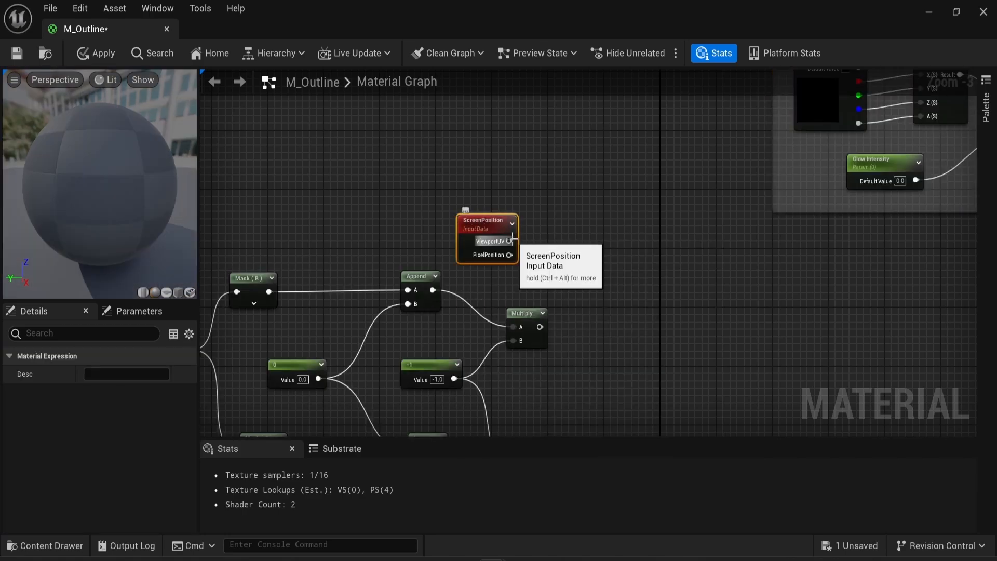
Add a ComponentMask node with R and G enabled, fed by ScreenPosition's ViewportUV output, and place it close beside that node
drag(510, 241, 590, 251)
text(mask)
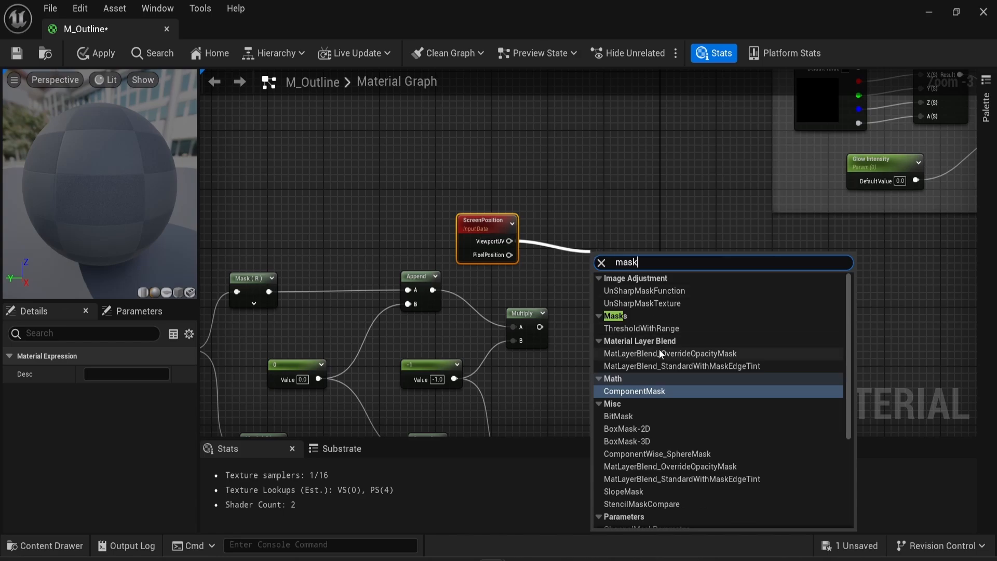
click(661, 391)
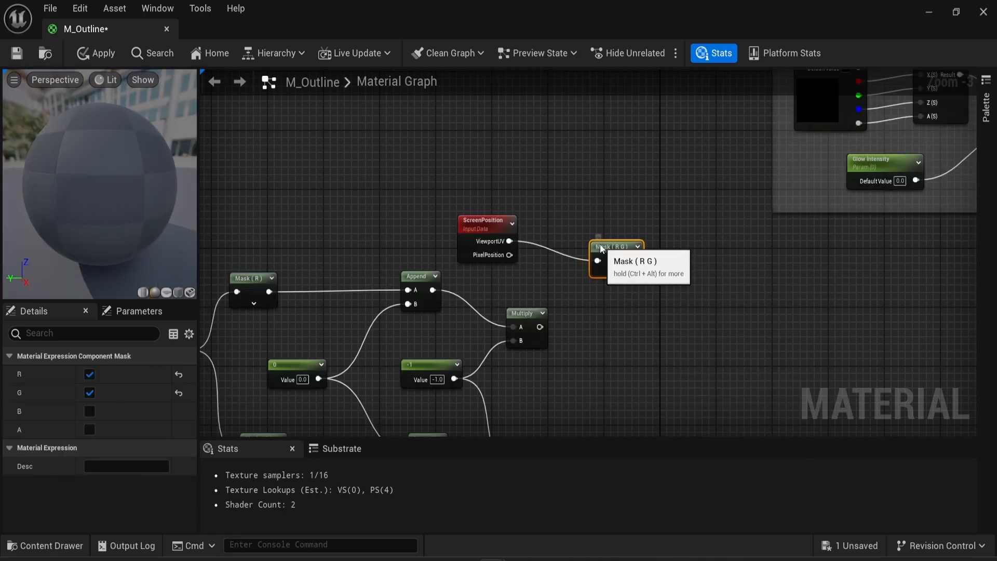
drag(601, 248, 566, 233)
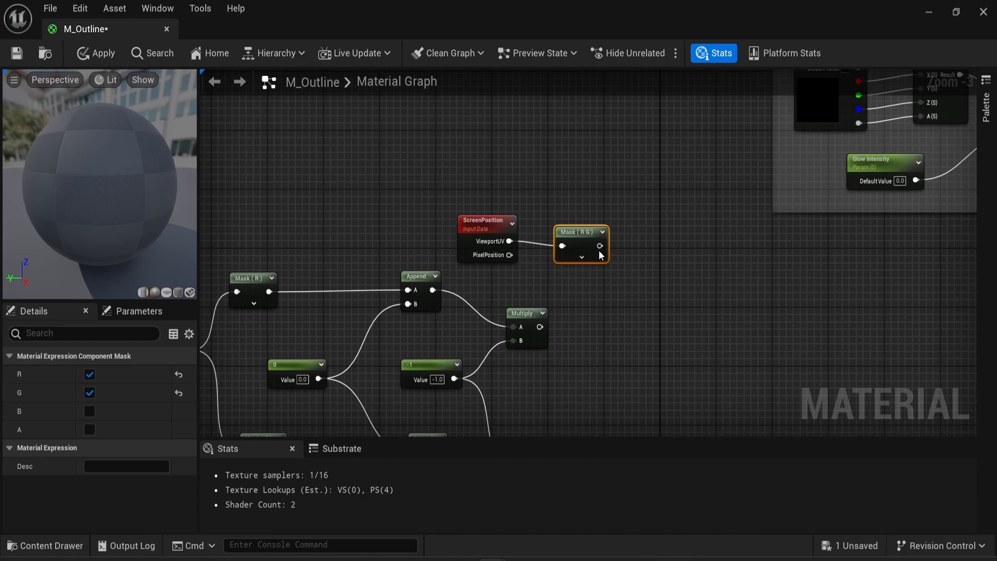
Add an Add node with its A input fed by the R G mask's output
drag(599, 245, 665, 248)
text(add)
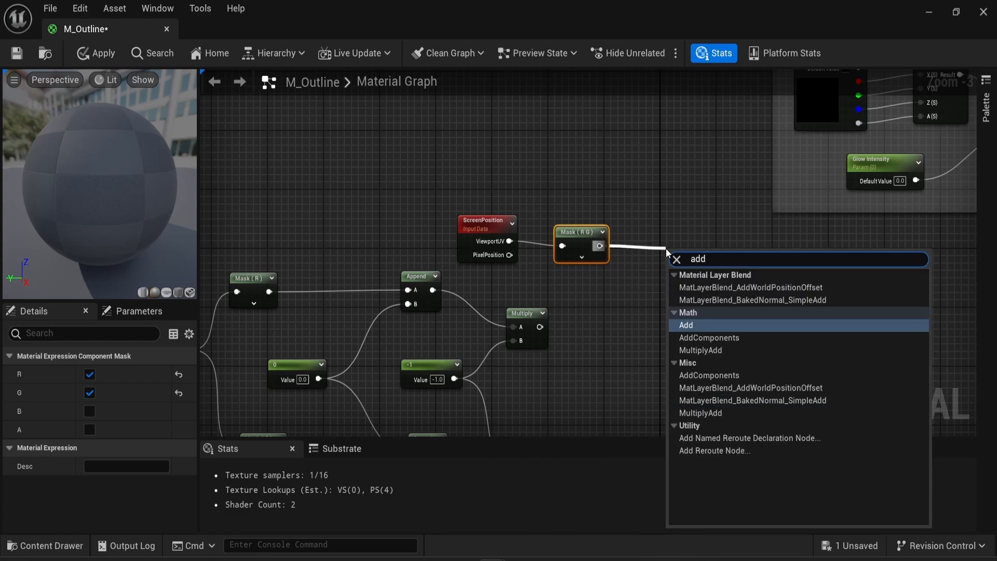
key(Return)
Create three more unconnected Add nodes and stack them in a column below the first Add node
right_drag(666, 250, 541, 229)
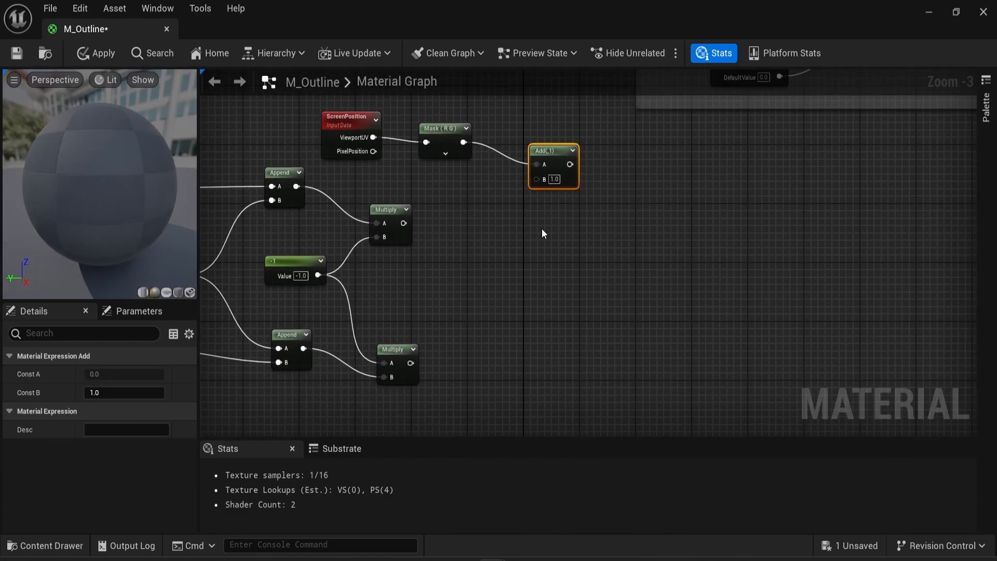
right_click(545, 235)
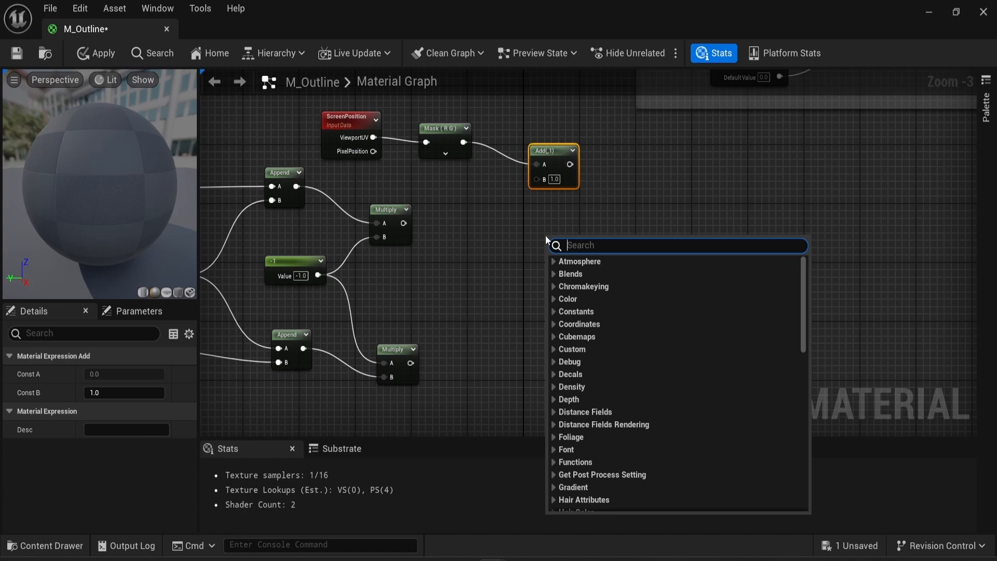
text(add)
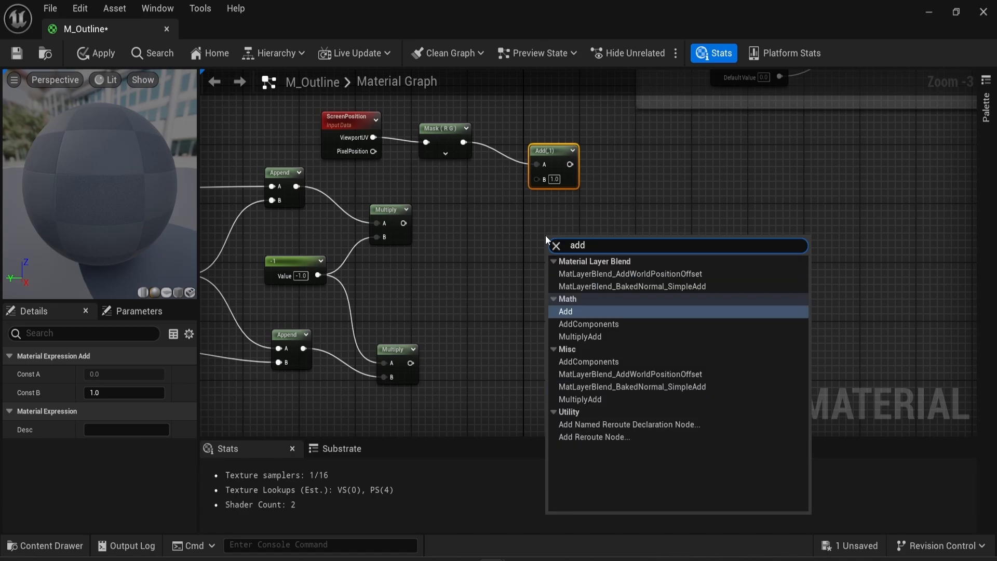
key(Return)
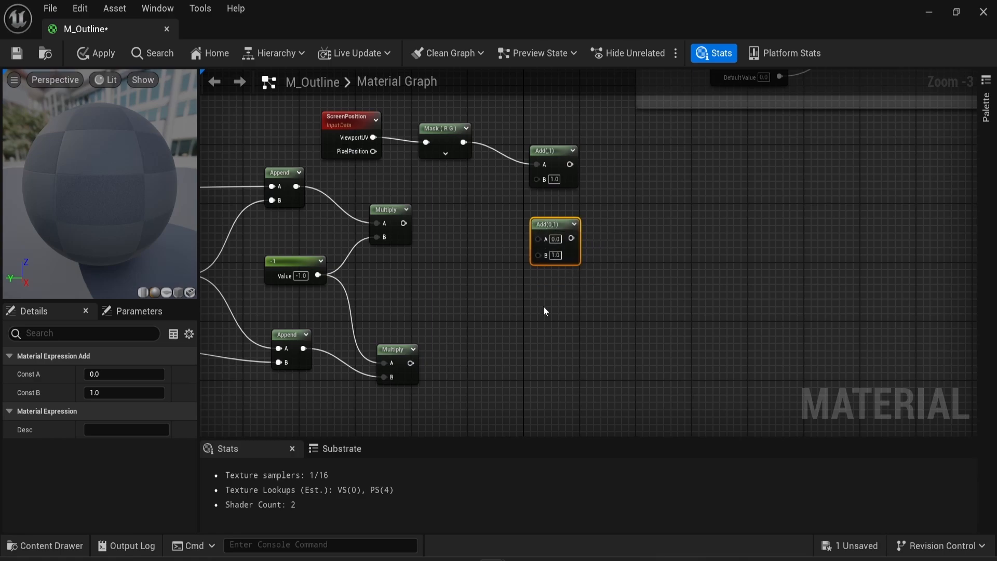
key(ctrl+d)
key(ctrl+d)
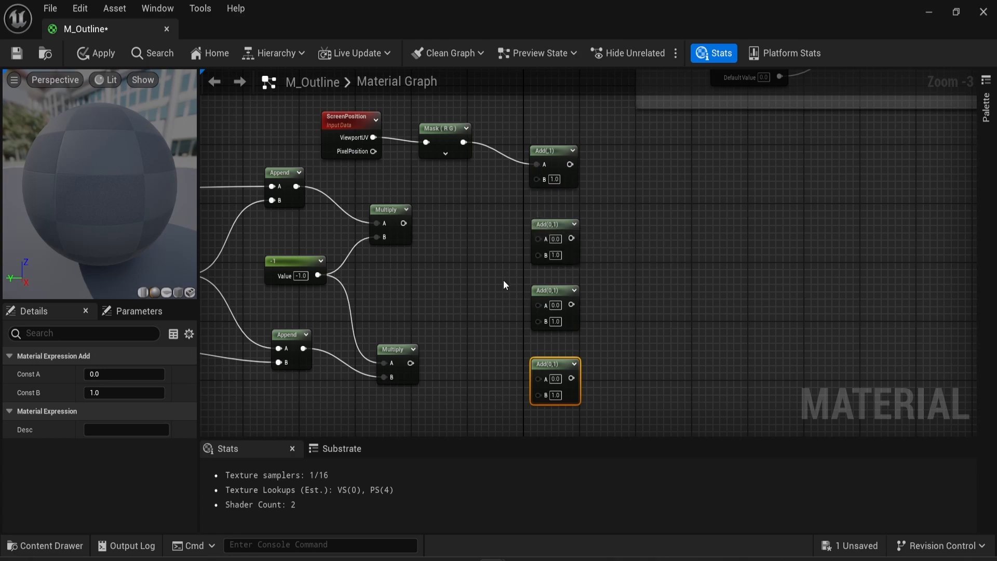
Add a SceneTexture node beside the top Add node and set its Scene Texture Id to SceneDepth
right_click(644, 148)
text(sce)
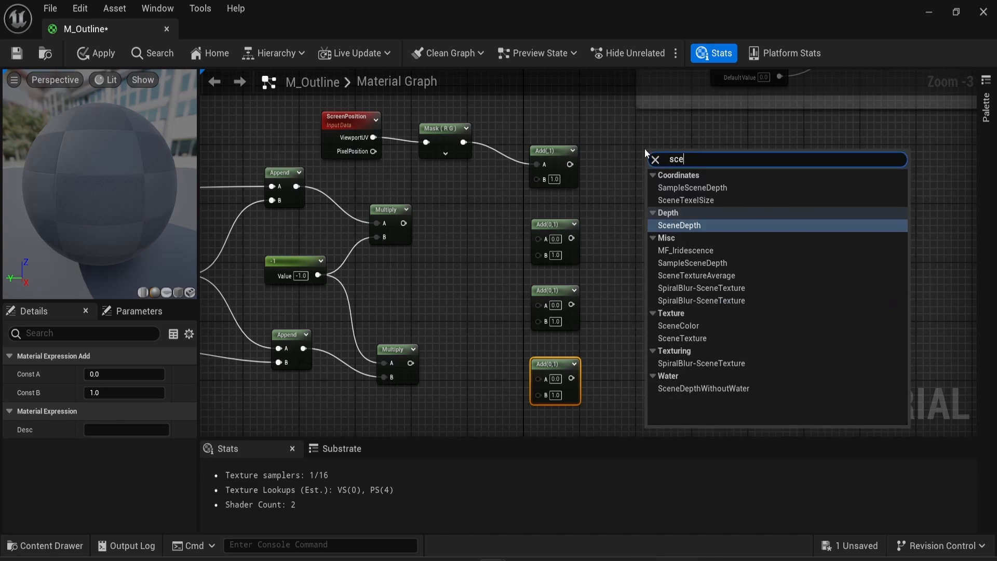
text(ne)
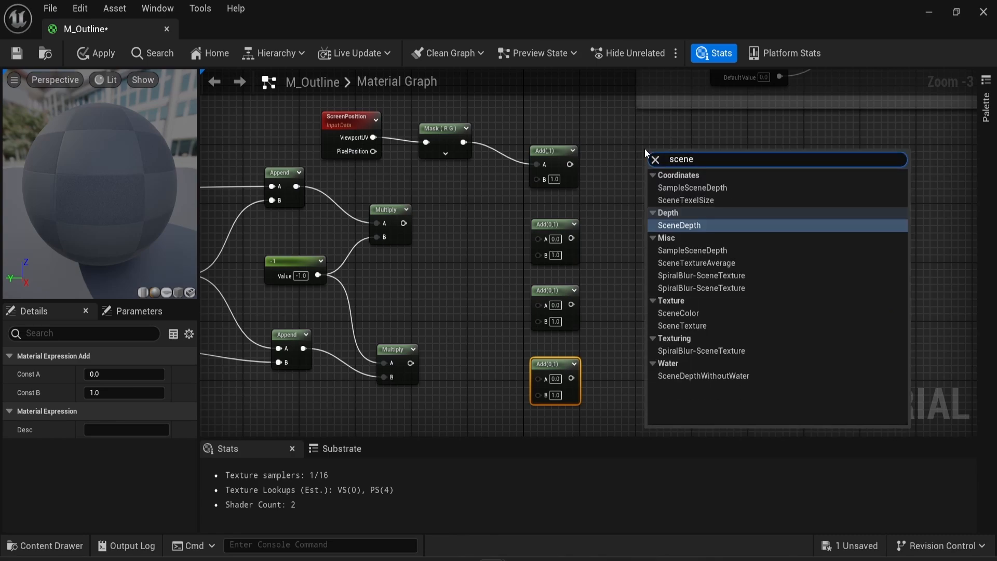
text( tex)
click(702, 275)
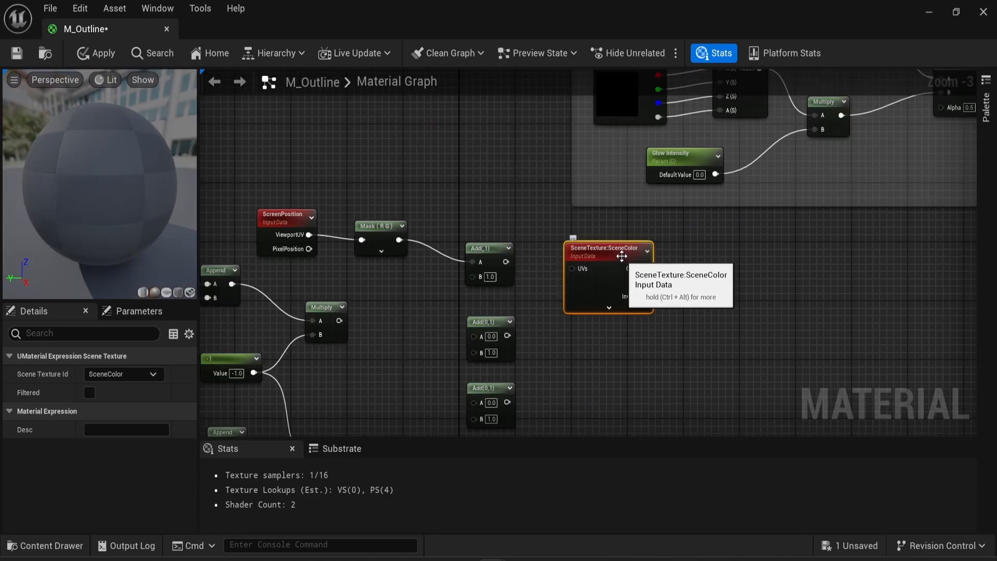
click(107, 378)
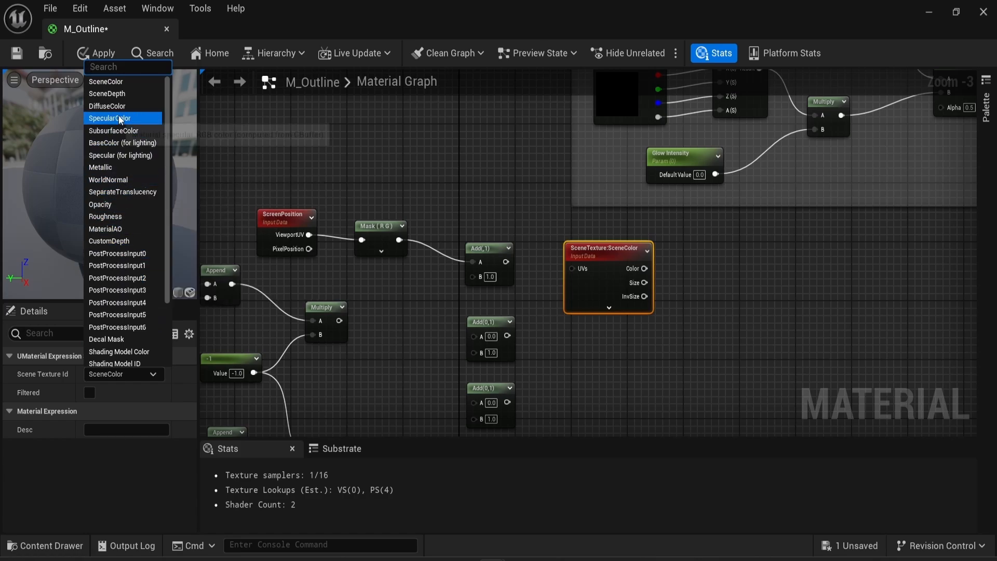
click(112, 94)
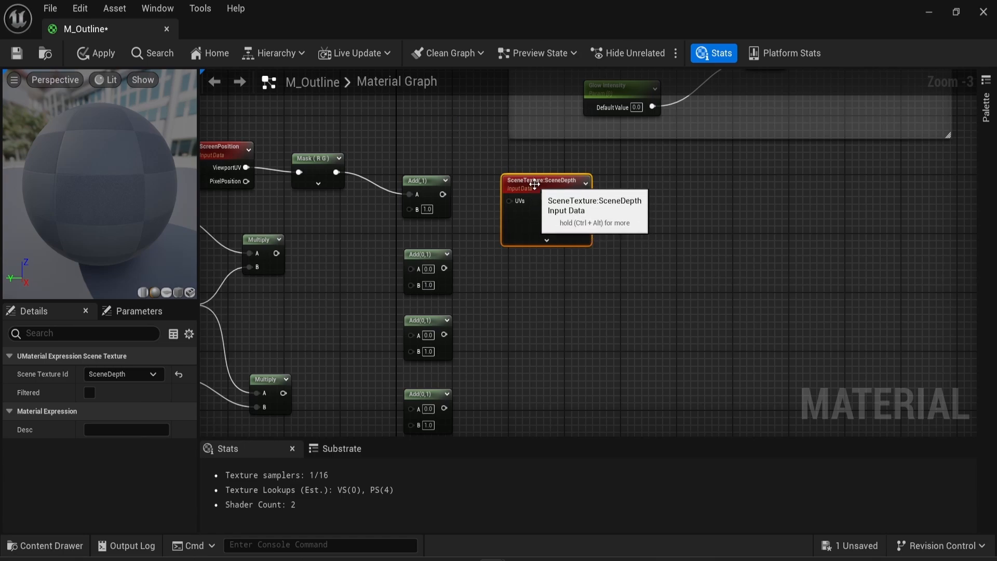
Duplicate the SceneDepth SceneTexture node three times and stack the copies in a column below the original
key(ctrl+d)
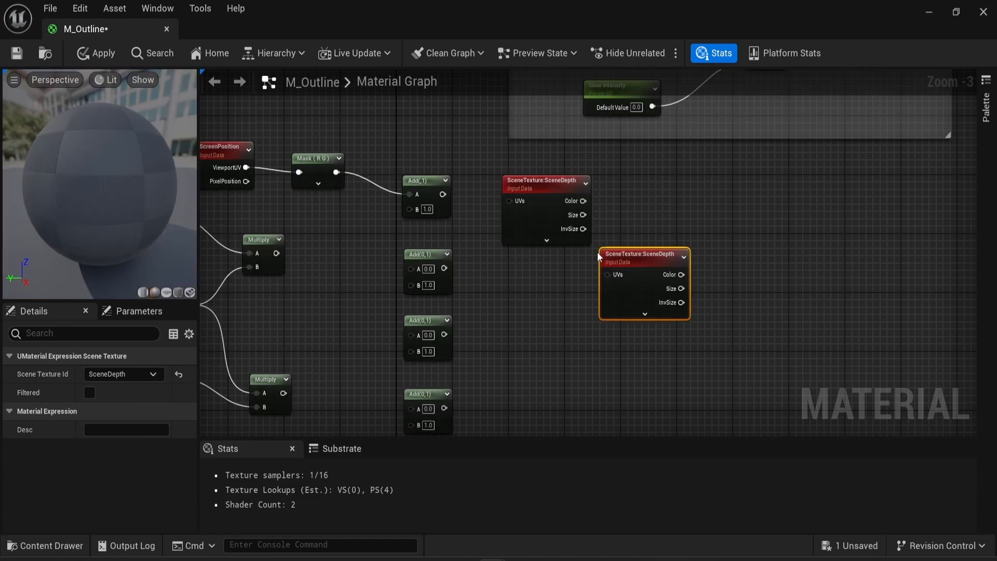
drag(646, 260, 555, 282)
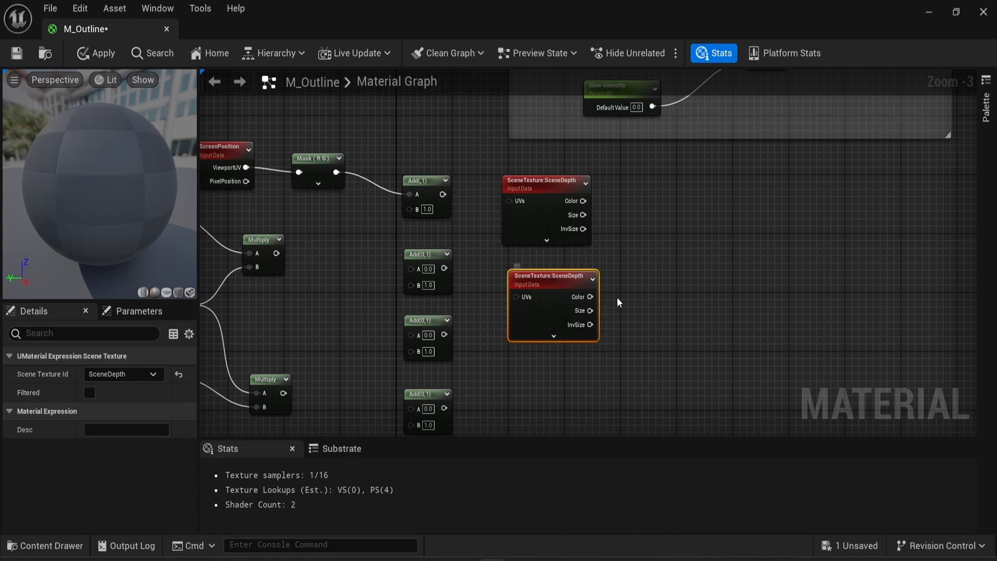
key(ctrl+d)
drag(639, 306, 543, 368)
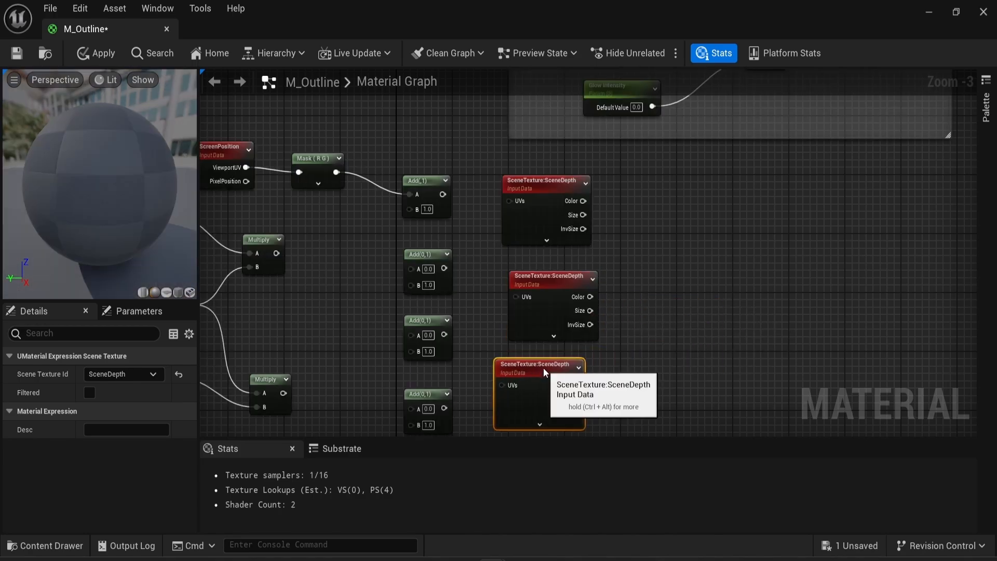
right_drag(693, 347, 655, 221)
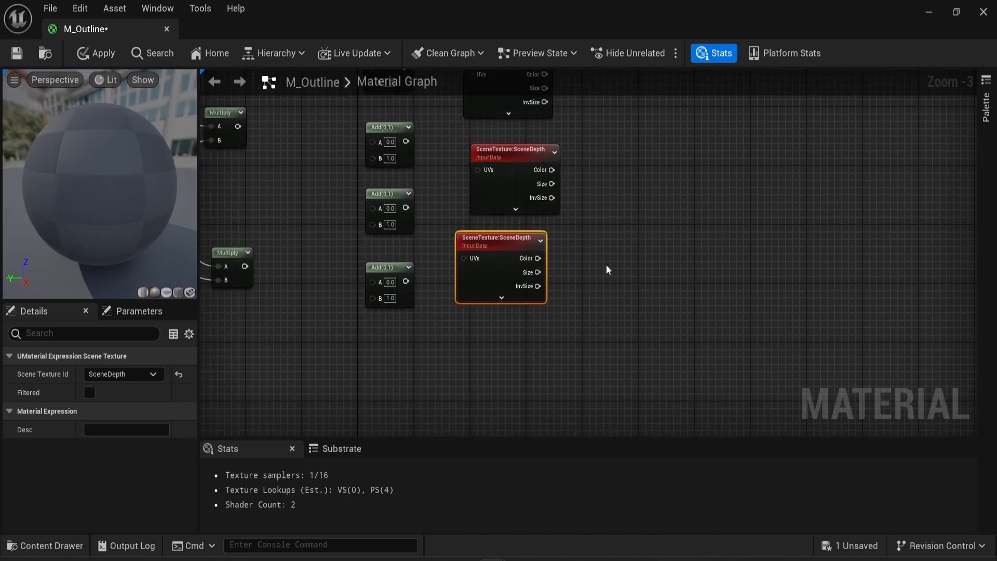
key(ctrl+d)
drag(619, 281, 507, 340)
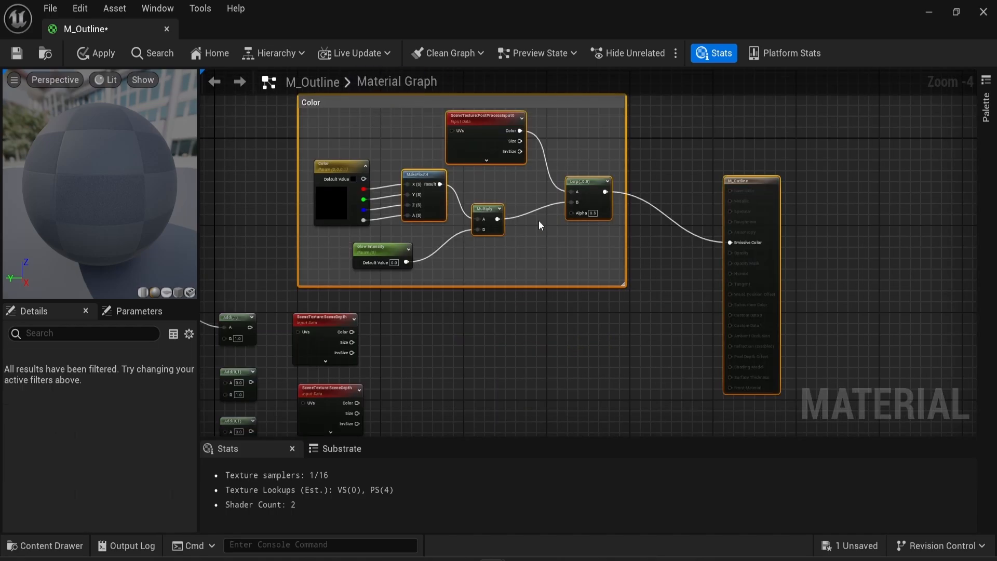
Move the Color comment group and the M_Outline result node together farther right, away from the SceneTexture column
scroll(571, 301, down, 3)
right_drag(571, 301, 524, 340)
drag(425, 272, 677, 268)
Connect the four Add outputs to the UVs inputs of their matching SceneDepth nodes, shifting the upper two SceneTexture nodes slightly up
right_drag(456, 309, 595, 195)
scroll(553, 266, up, 1)
scroll(553, 266, up, 2)
right_drag(745, 327, 825, 213)
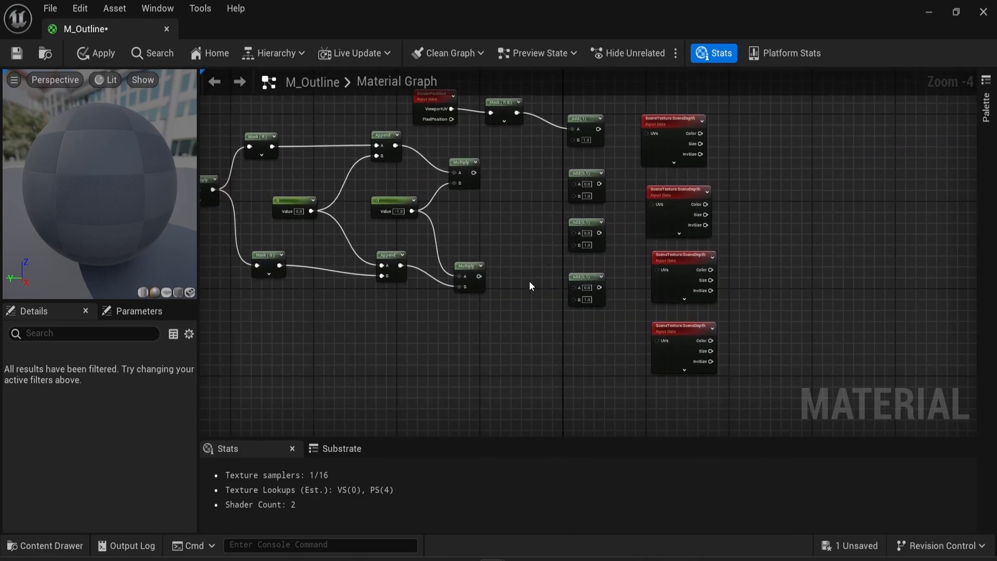
scroll(529, 270, up, 1)
right_drag(528, 240, 499, 347)
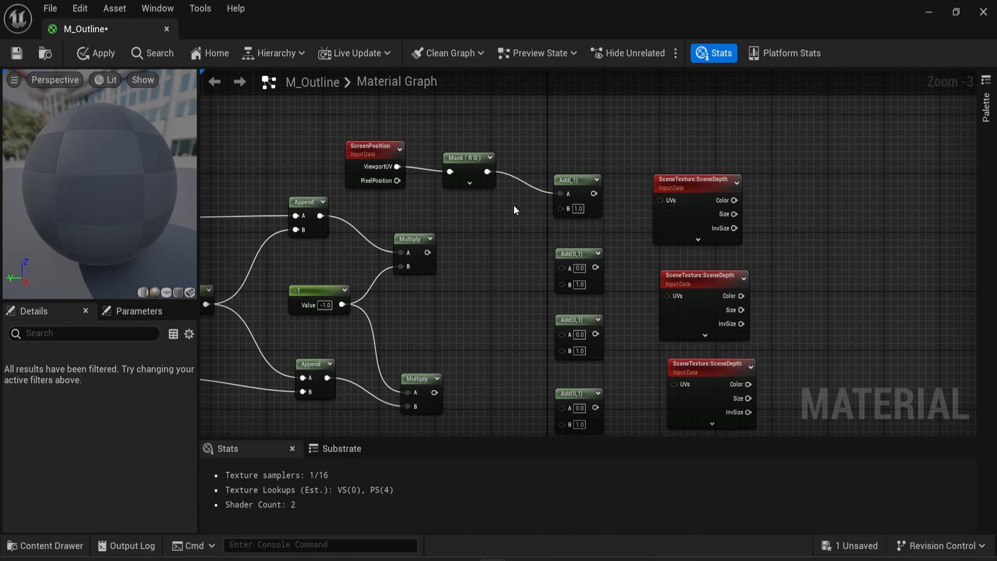
drag(594, 193, 687, 172)
click(694, 179)
drag(661, 275, 654, 253)
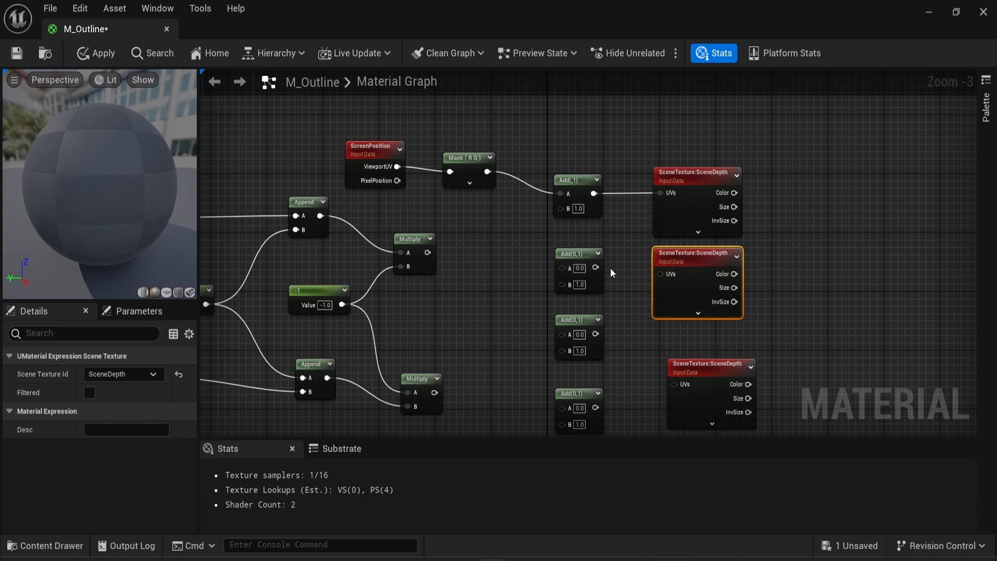
drag(595, 268, 661, 275)
right_drag(655, 328, 620, 249)
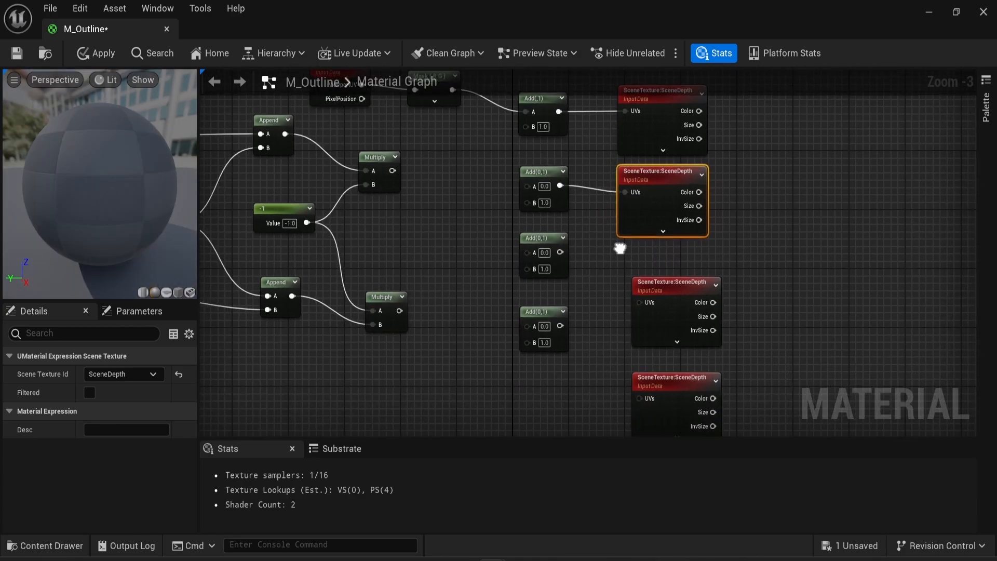
drag(560, 252, 640, 302)
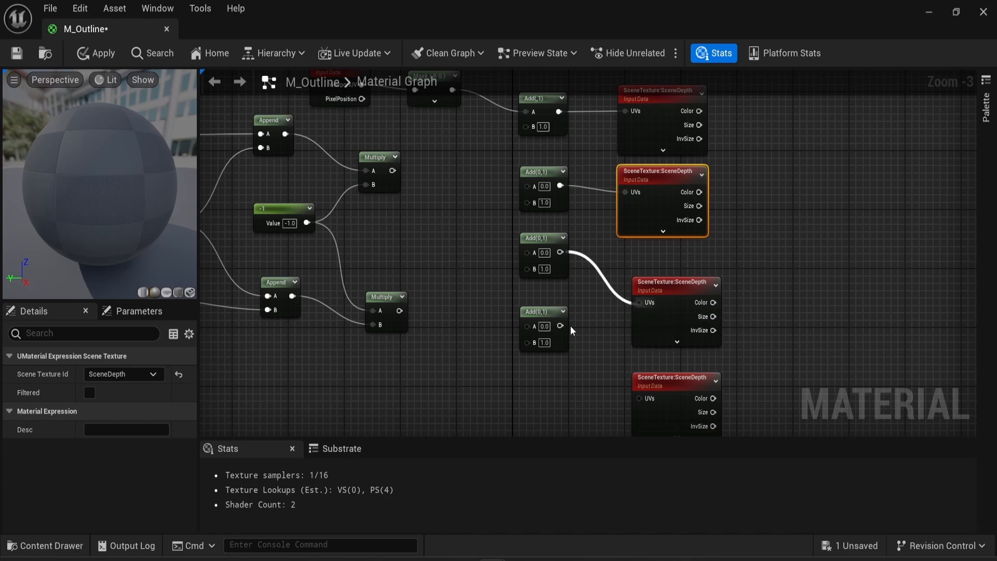
drag(560, 325, 640, 399)
Move the lower two SceneDepth SceneTexture nodes up to even out the spacing of the column
right_drag(792, 225, 688, 301)
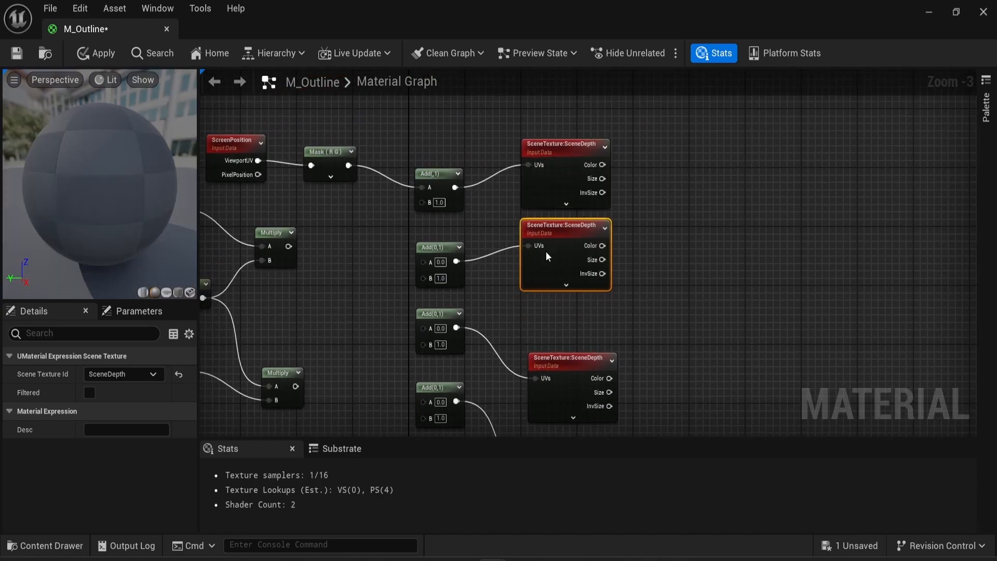
drag(571, 358, 557, 320)
right_drag(717, 344, 717, 274)
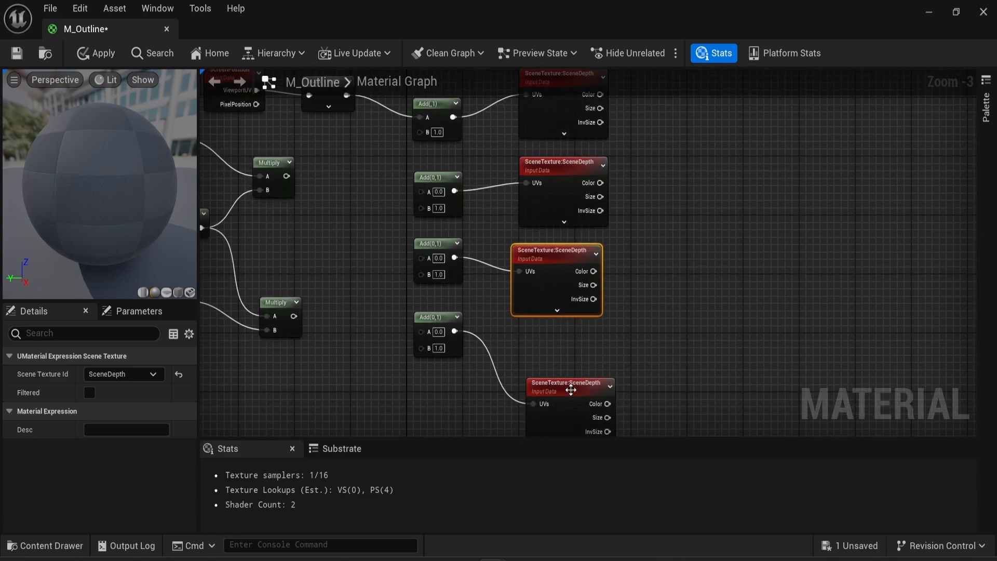
drag(571, 390, 560, 341)
right_drag(673, 279, 836, 275)
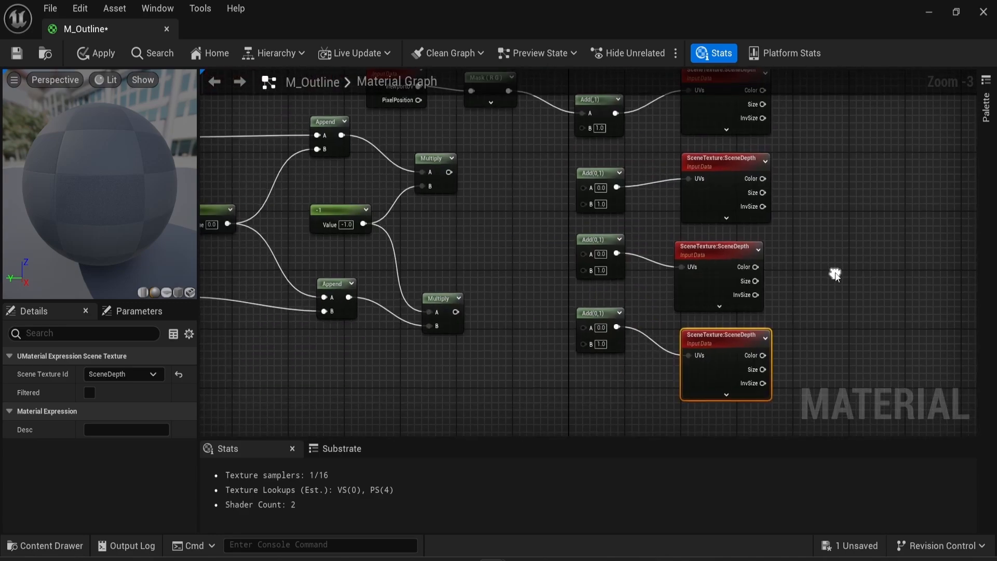
Move the ScreenPosition and R G mask nodes together to the left, leaving more space before the Add column
right_drag(501, 188, 522, 268)
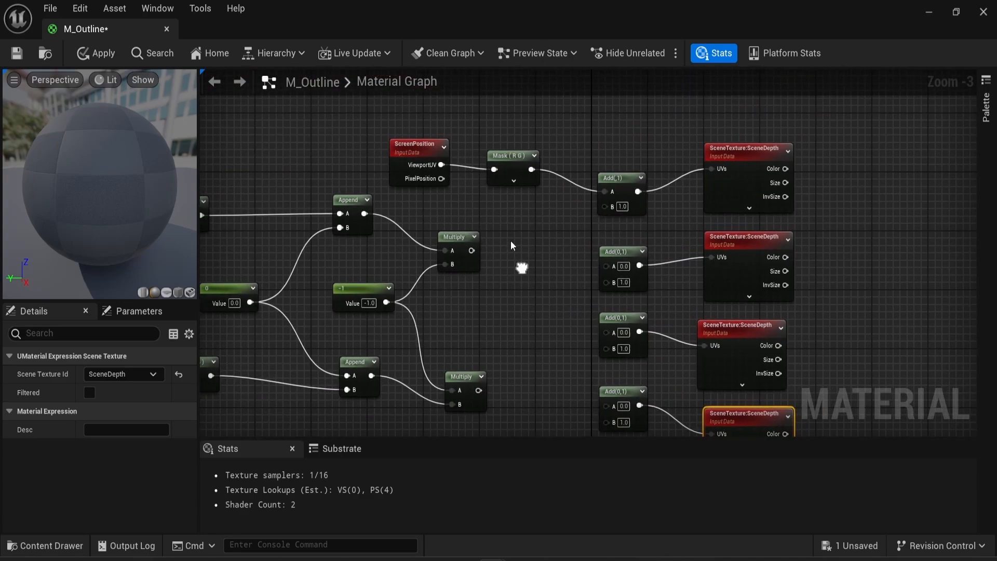
click(388, 141)
ctrl+click(499, 158)
drag(499, 159, 460, 159)
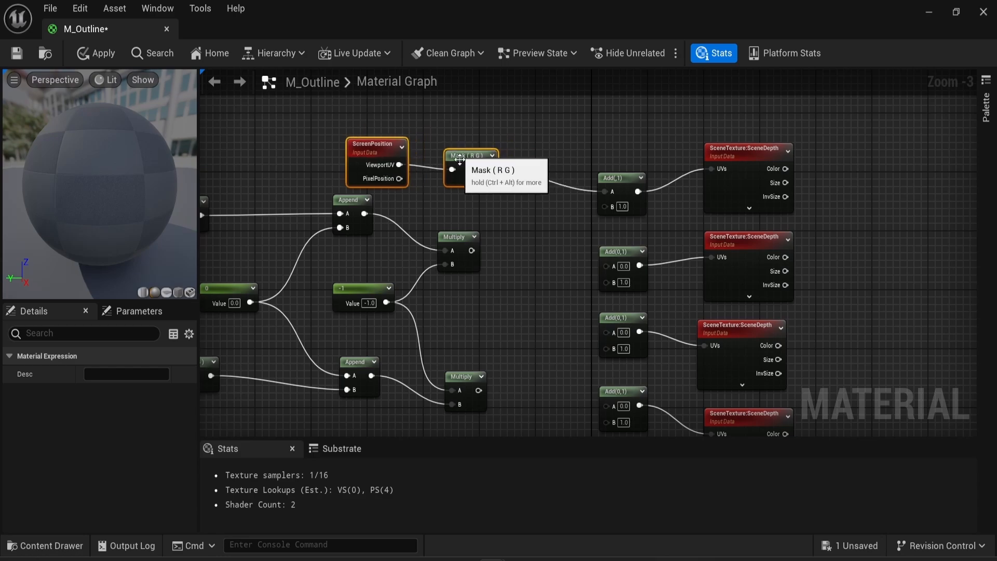
click(488, 209)
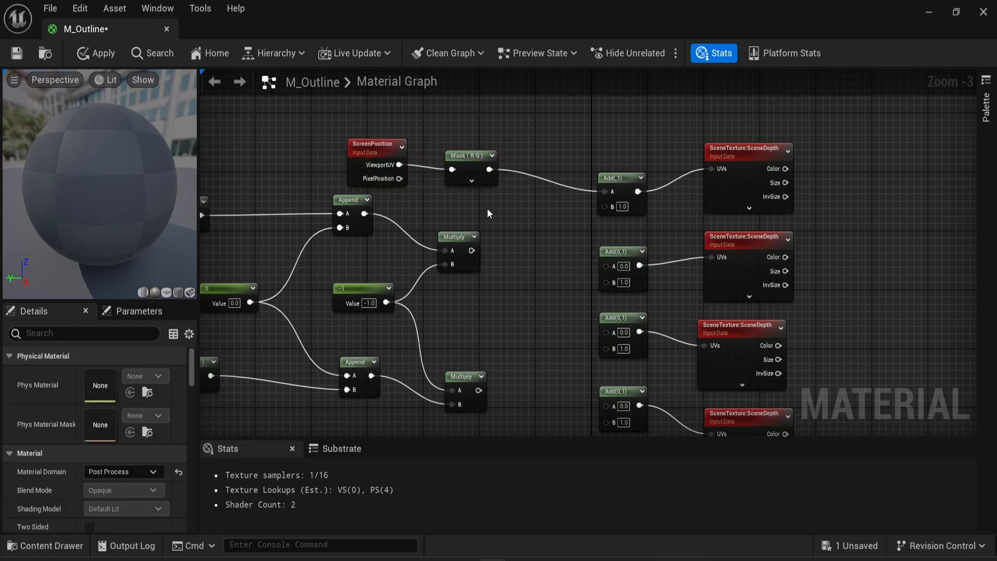
Connect the R G mask's output to the A inputs of the three lower Add nodes
click(488, 169)
drag(489, 170, 612, 266)
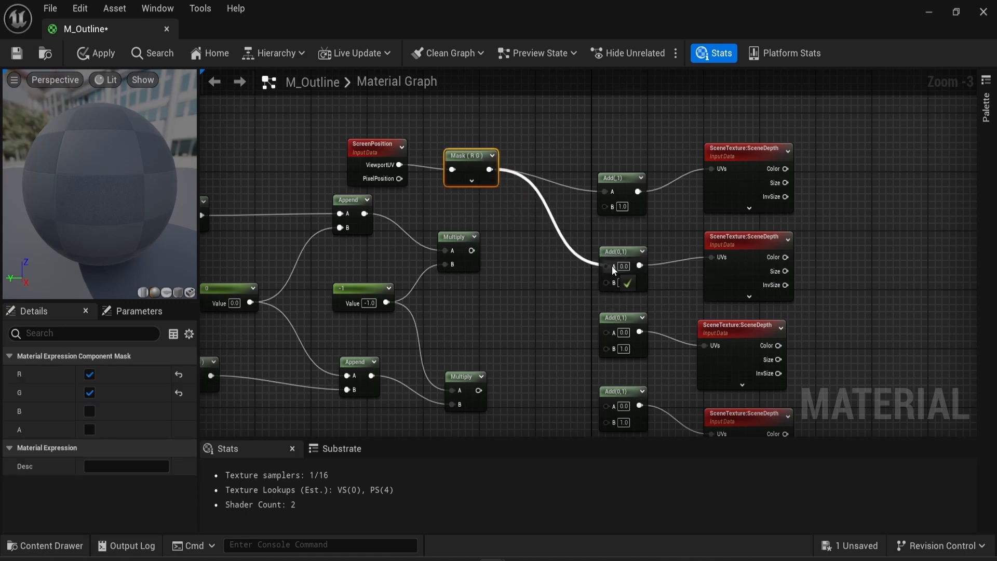
drag(489, 169, 603, 332)
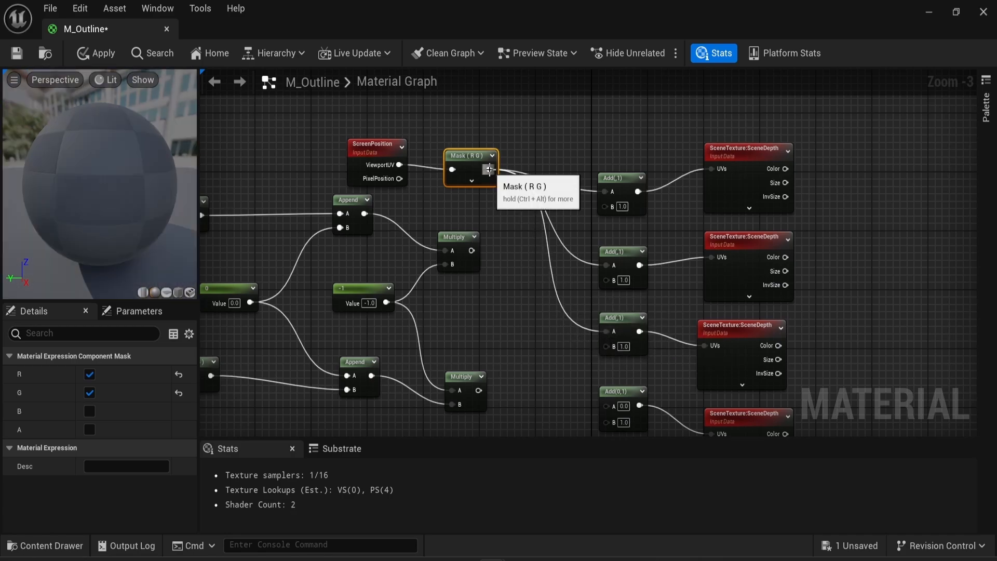
drag(489, 169, 606, 406)
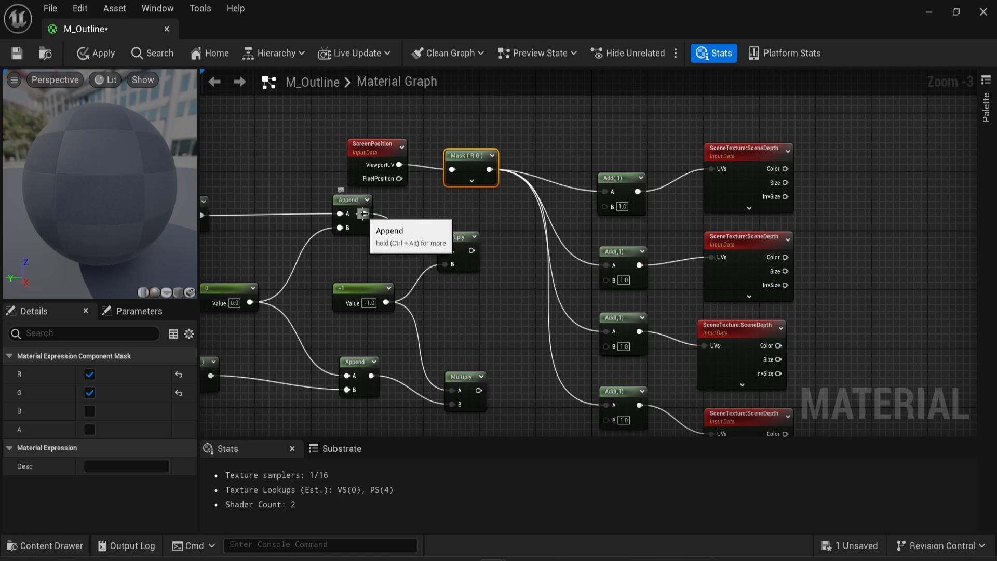
Connect both Append and both Multiply outputs to the B inputs of the four Add nodes and align the lowest SceneDepth node with its neighbour
drag(363, 213, 603, 209)
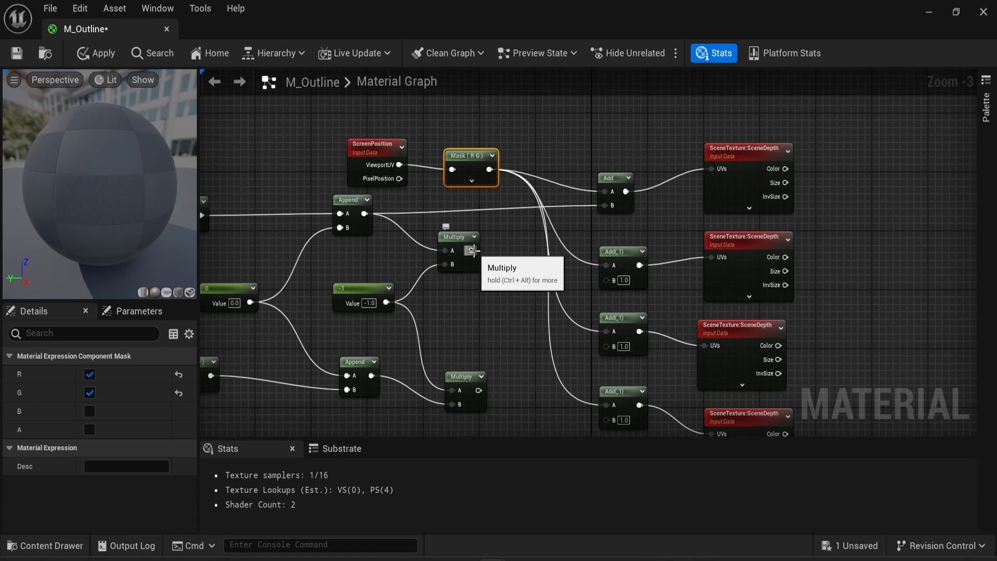
right_drag(473, 251, 461, 205)
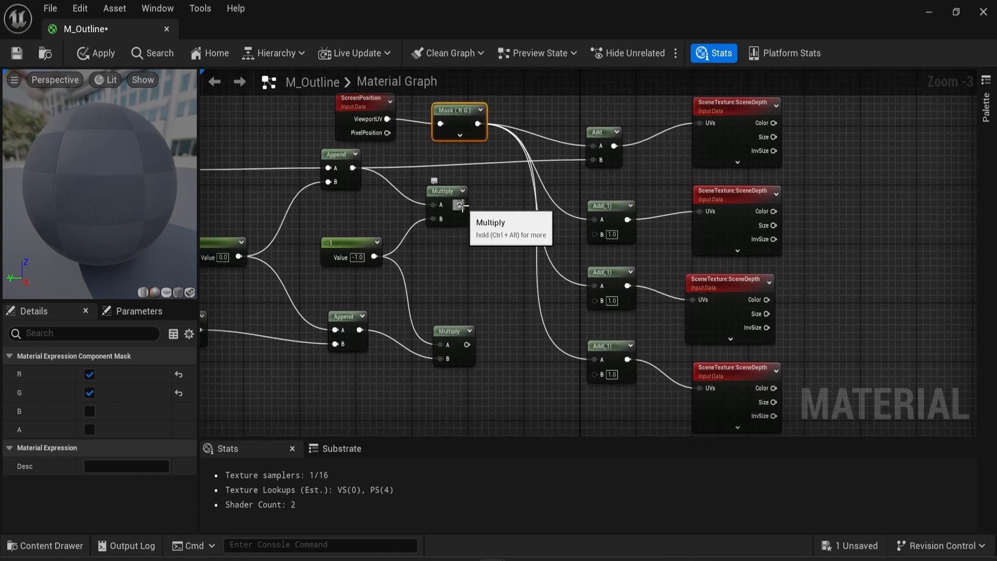
drag(459, 205, 602, 238)
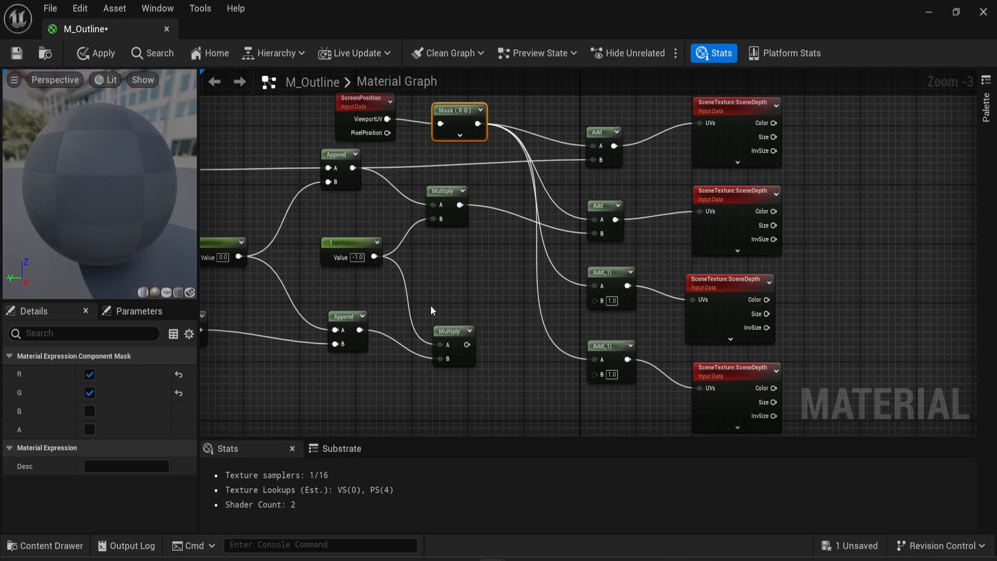
right_drag(395, 332, 388, 280)
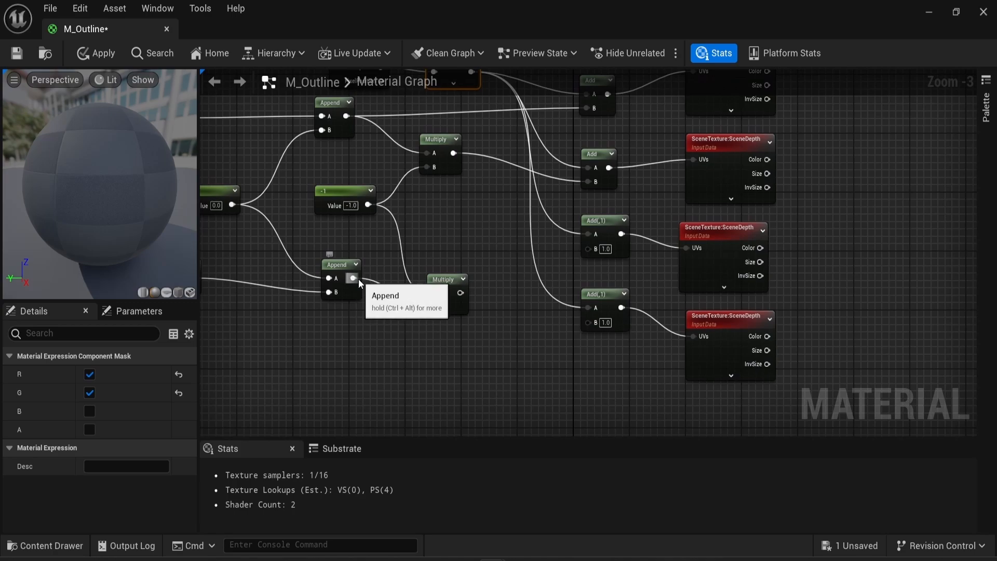
drag(360, 284, 589, 247)
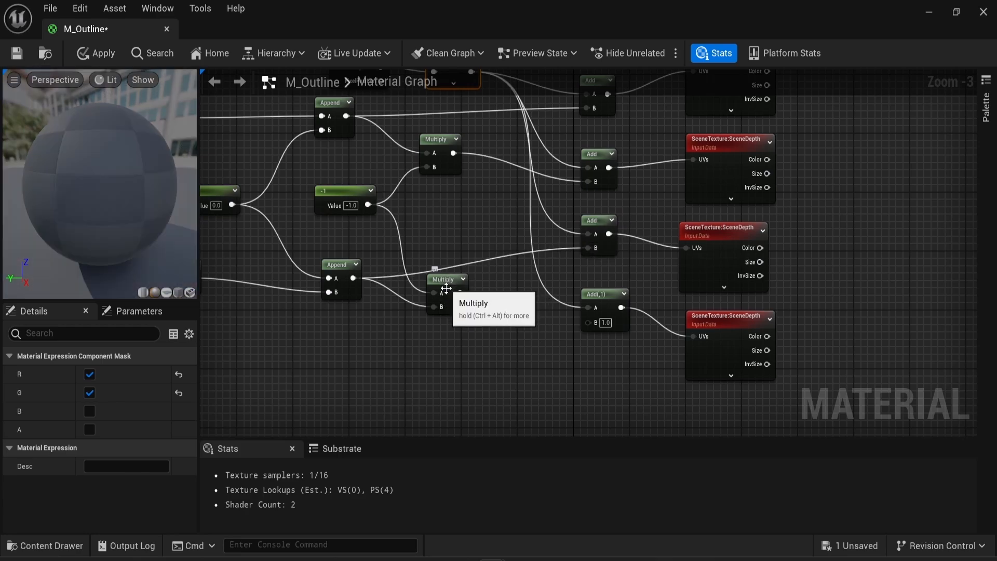
drag(461, 292, 588, 322)
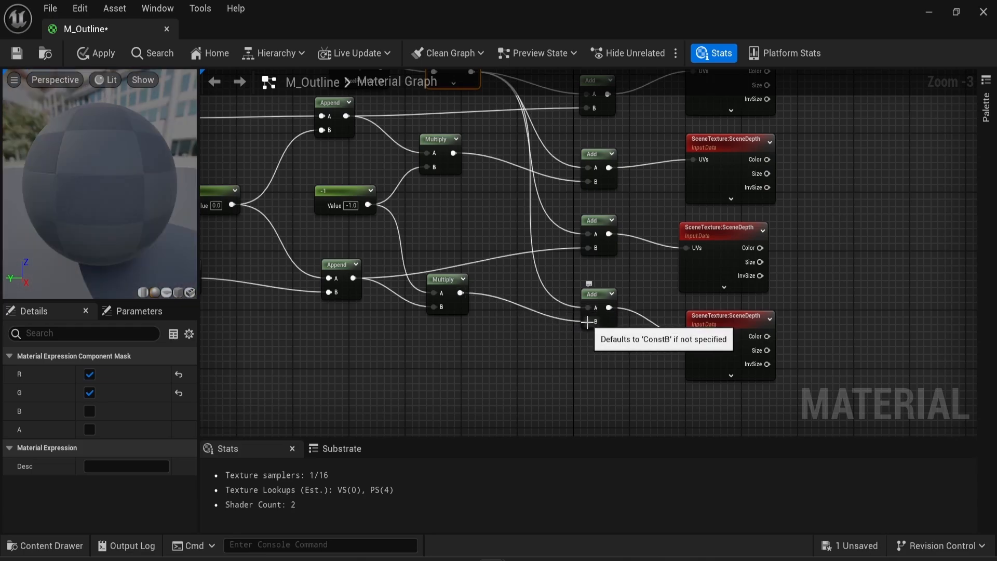
drag(737, 318, 730, 317)
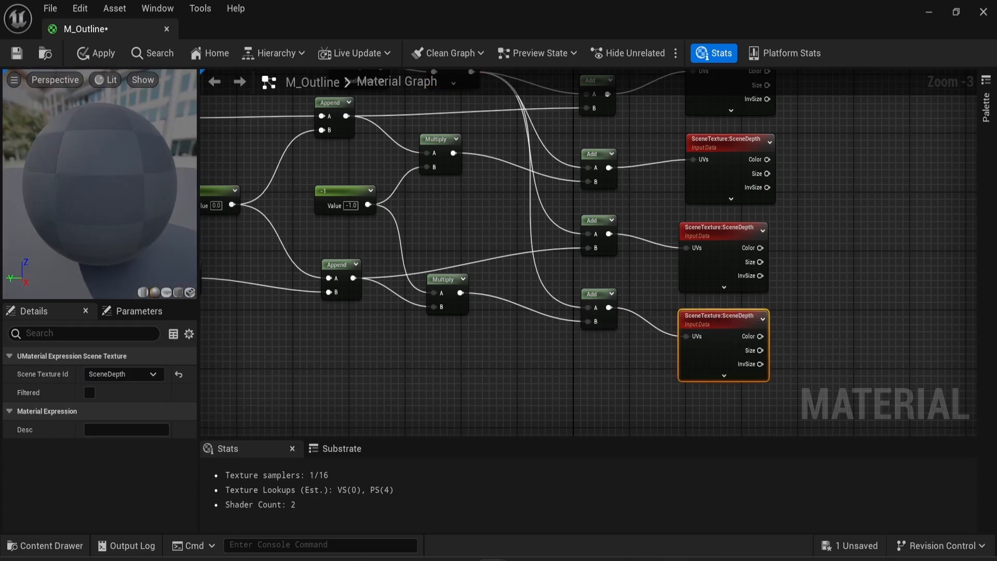
Change the scene texture of the upper two SceneTexture nodes to CustomDepth
right_drag(828, 283, 664, 252)
scroll(665, 253, down, 1)
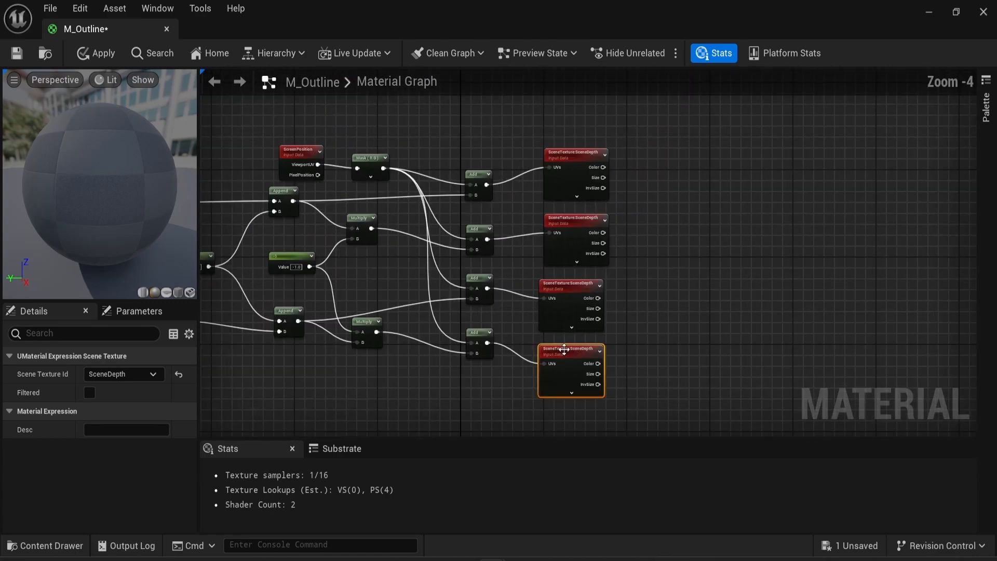
scroll(591, 349, up, 1)
right_drag(684, 192, 679, 334)
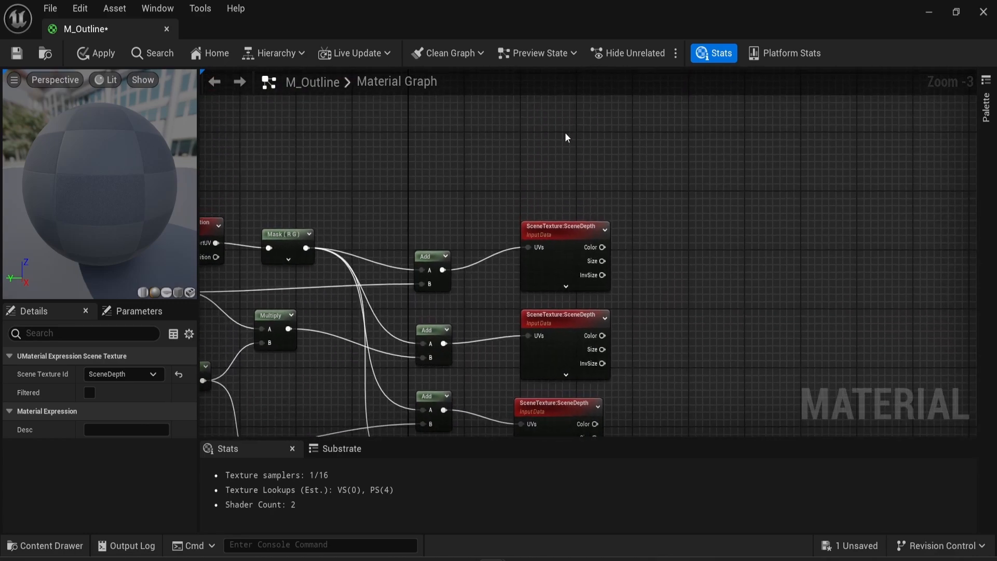
click(570, 227)
click(123, 374)
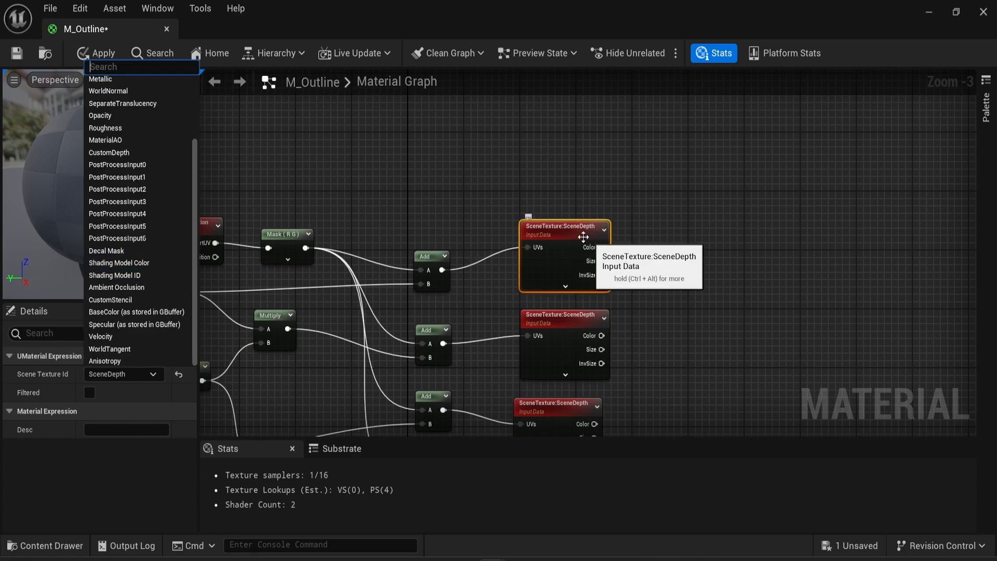
click(109, 153)
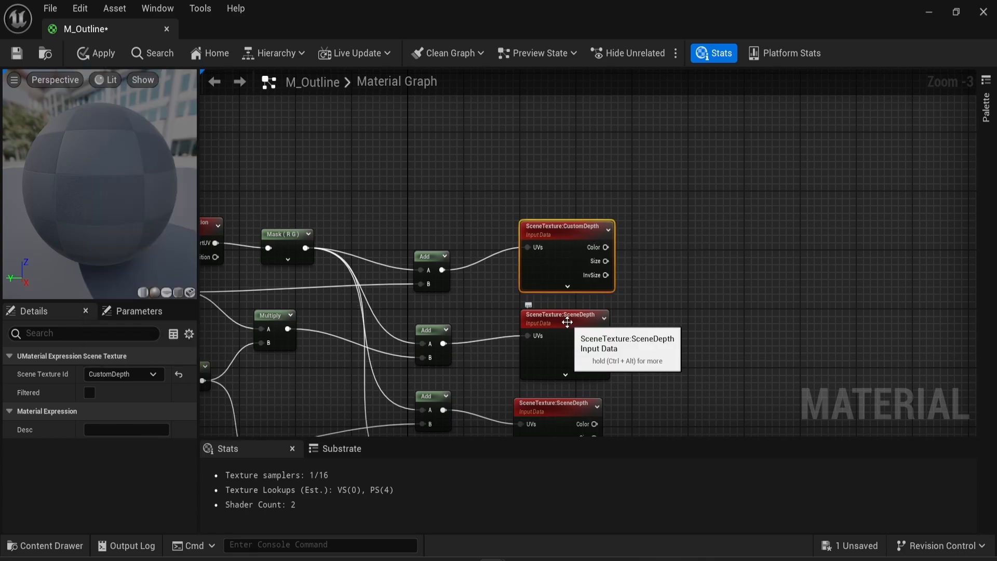
click(567, 322)
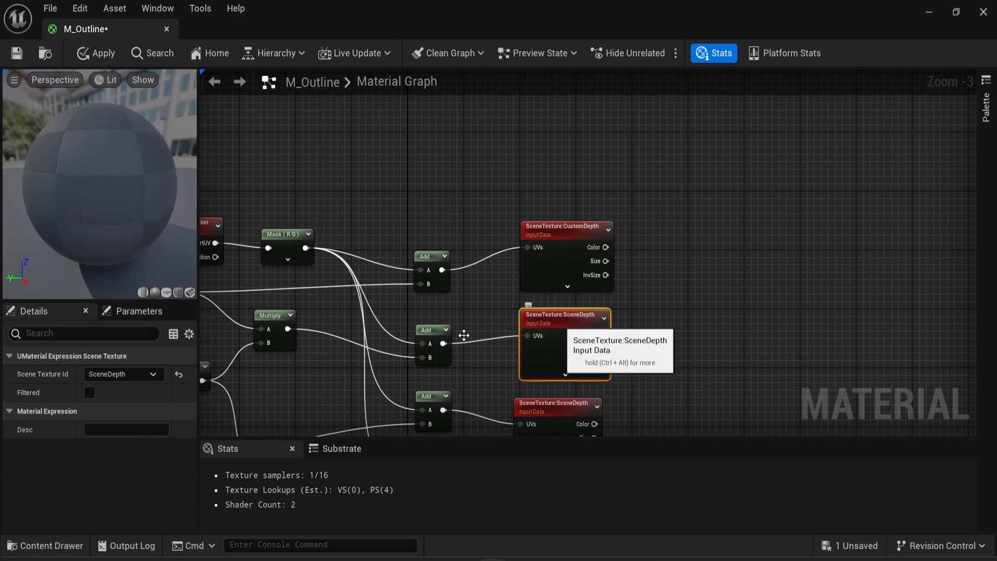
click(133, 372)
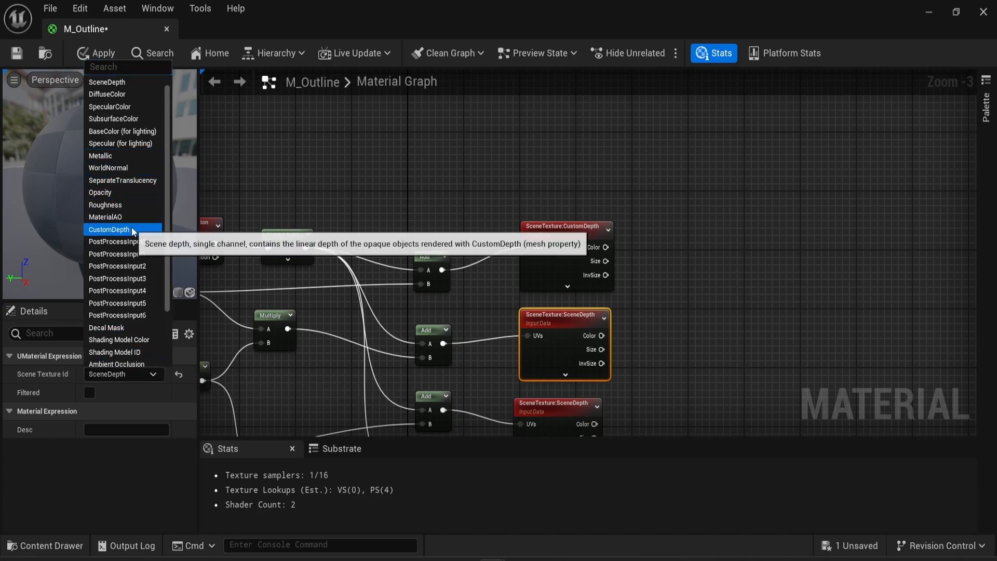
click(109, 229)
Set the lower two SceneTexture nodes to CustomDepth as well
right_drag(699, 395, 650, 261)
click(514, 277)
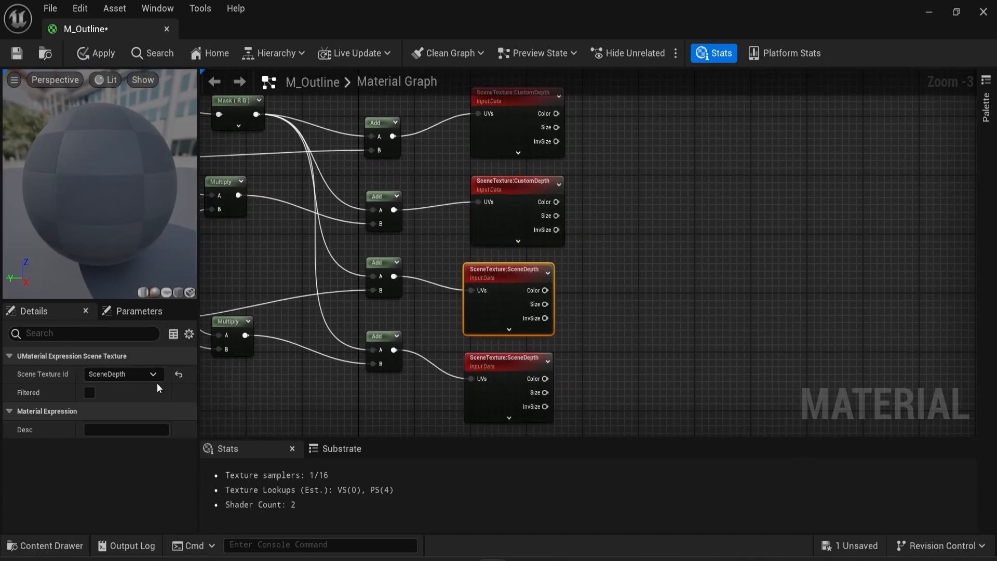
click(125, 375)
click(126, 233)
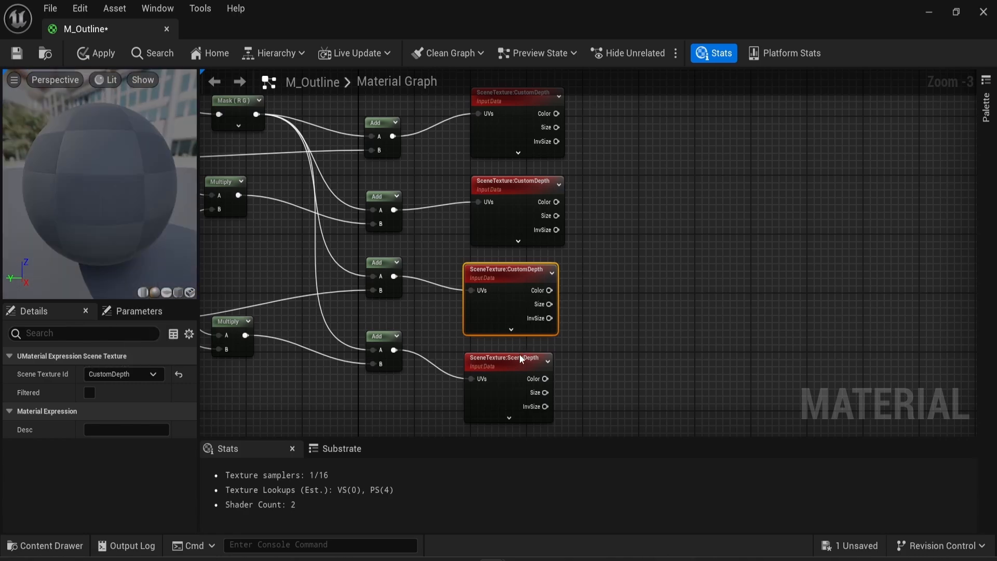
click(507, 370)
click(118, 375)
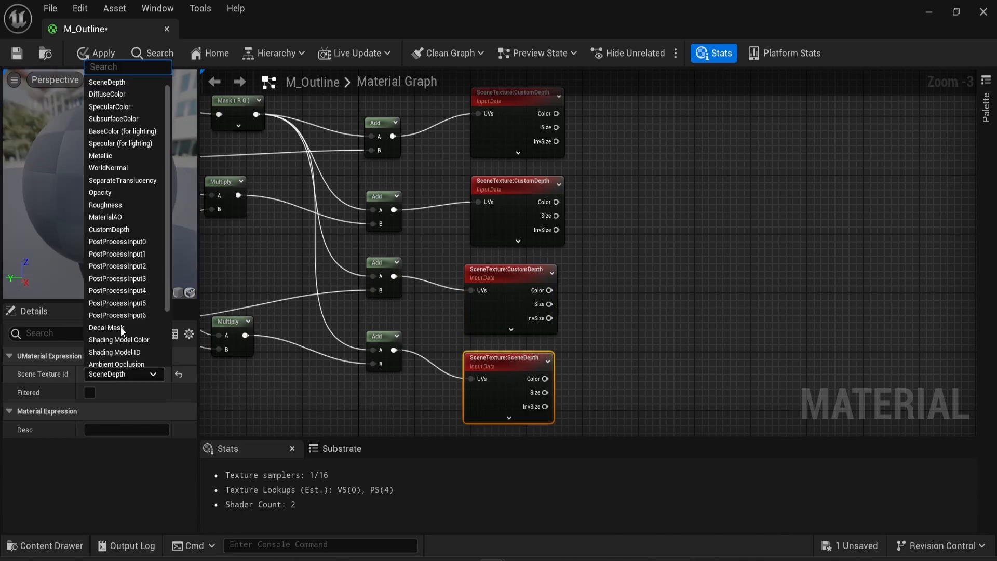
click(154, 236)
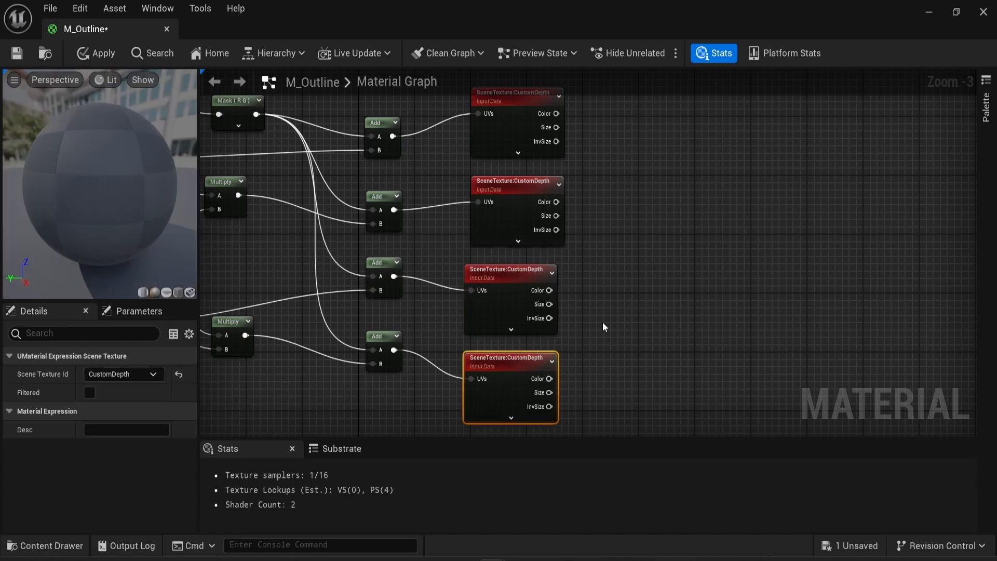
Duplicate the uppermost CustomDepth SceneTexture node and place the copy above the column with its UVs input unconnected
right_drag(603, 322, 635, 412)
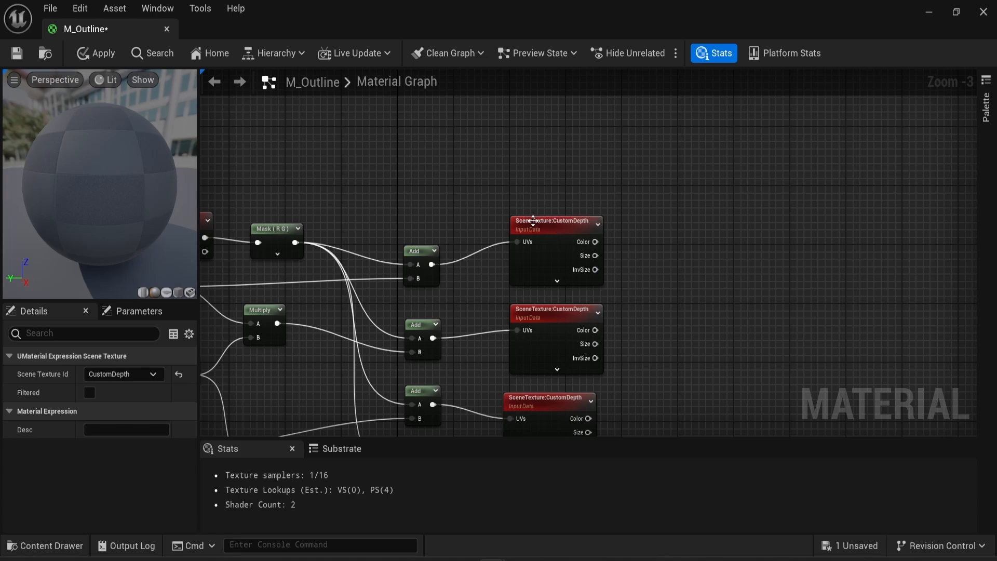
click(558, 242)
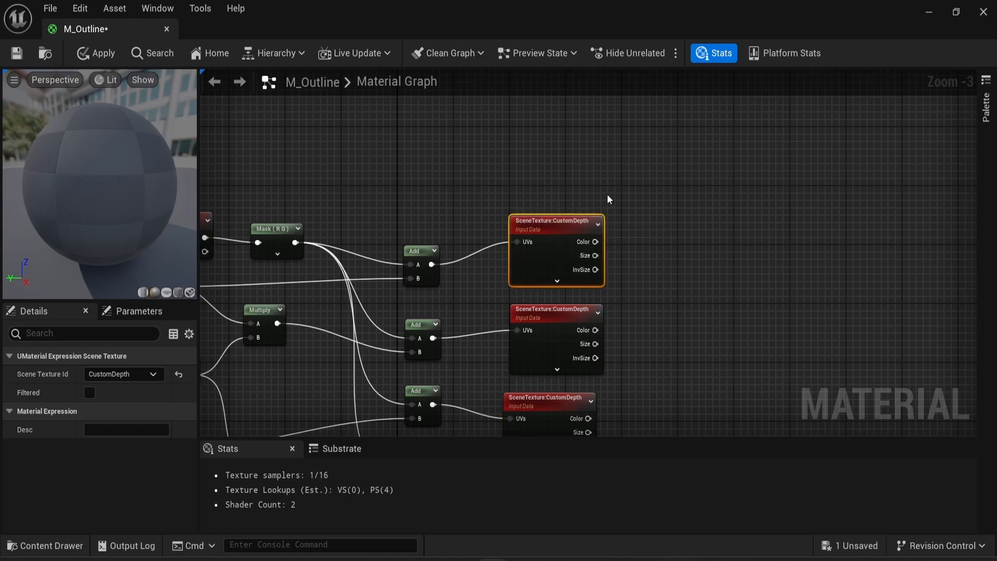
key(ctrl+d)
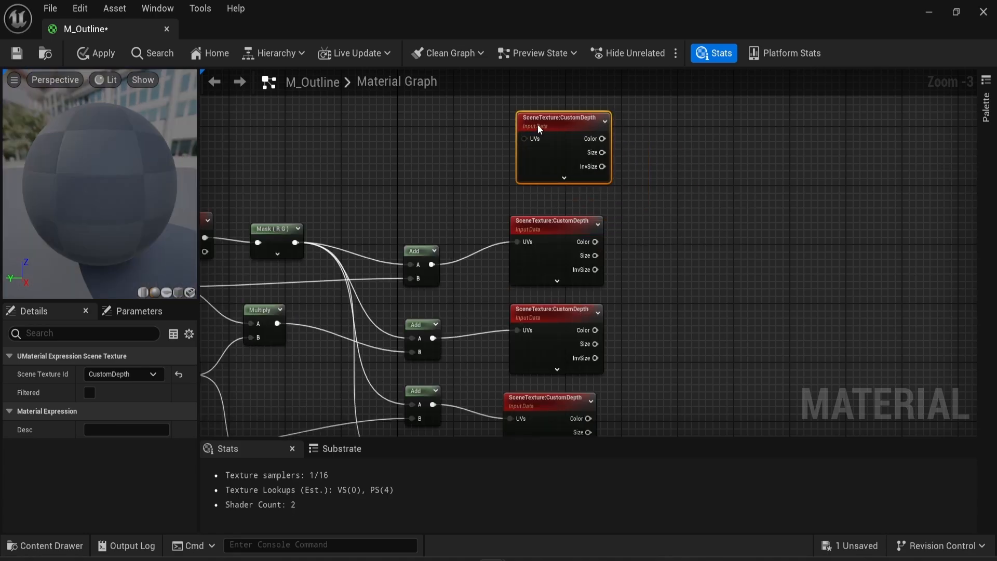
right_drag(669, 176, 639, 188)
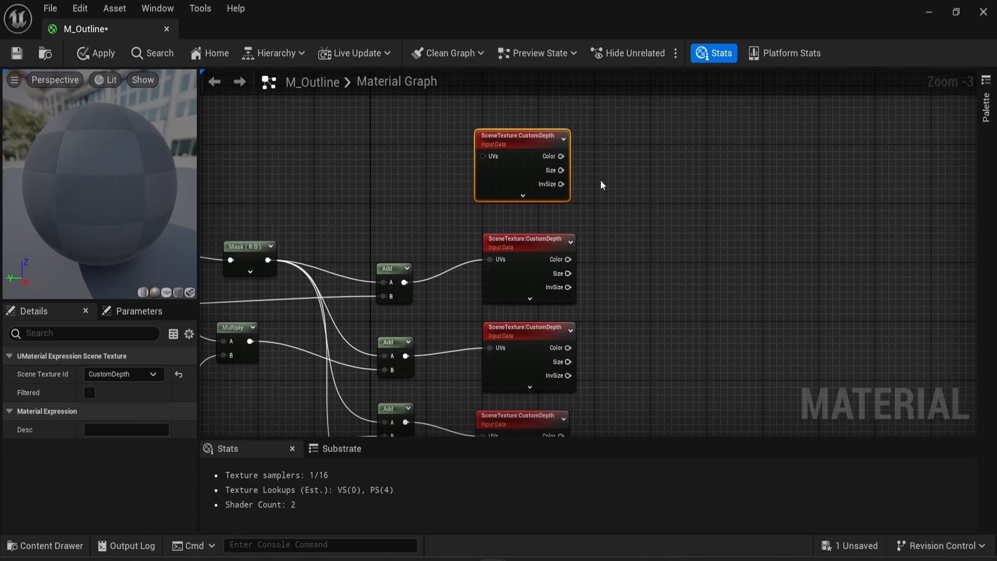
right_drag(646, 269, 631, 247)
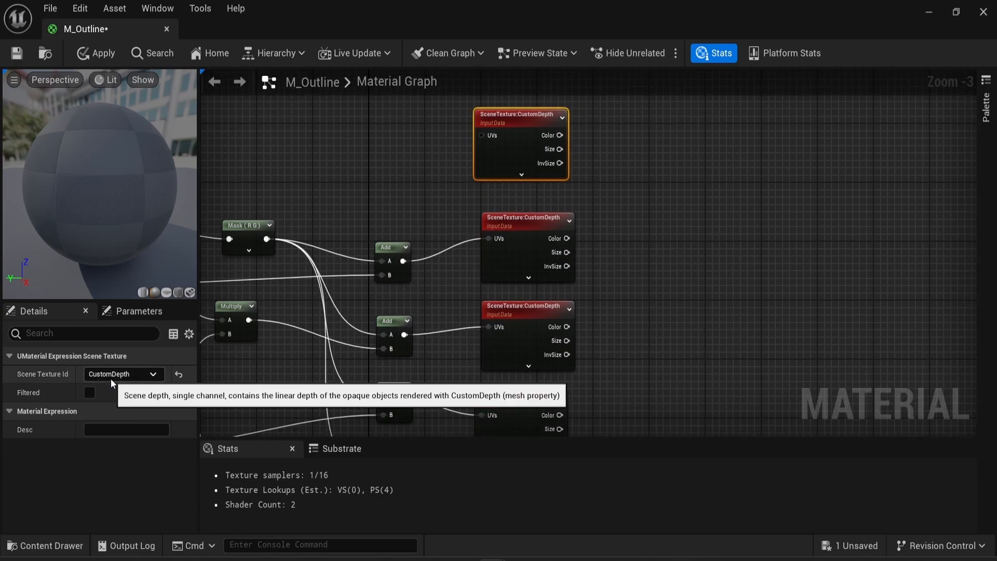
right_drag(608, 249, 589, 266)
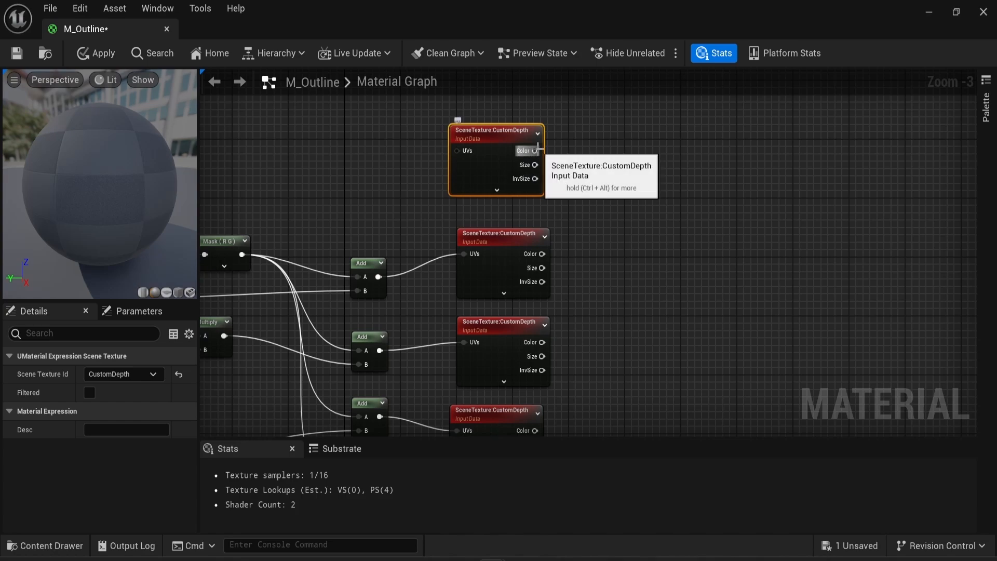
Add a Subtract node fed by the new CustomDepth node's Color output through its A input, and move it closer to that node
drag(532, 151, 675, 250)
text(subs)
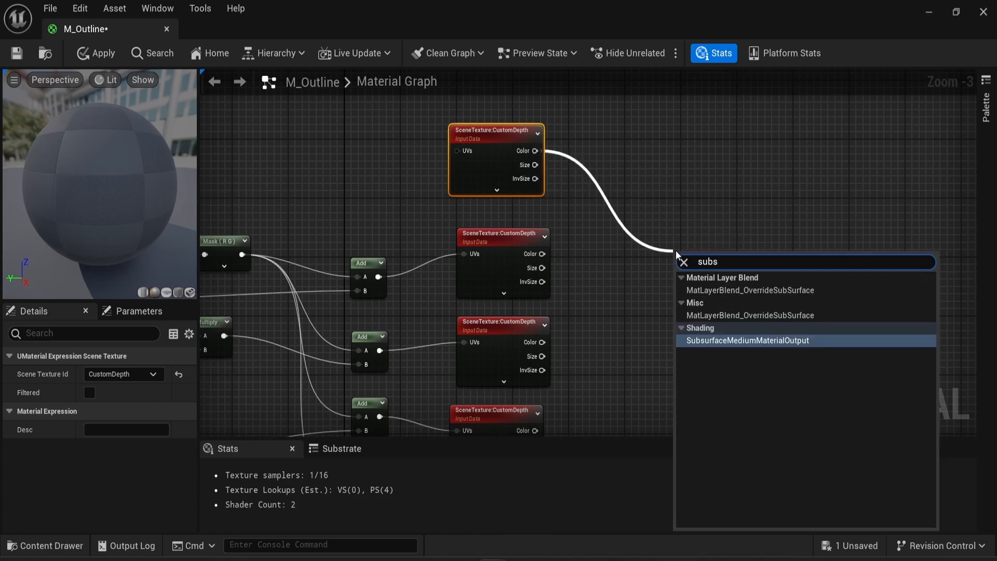
key(BackSpace)
text(tr)
key(Return)
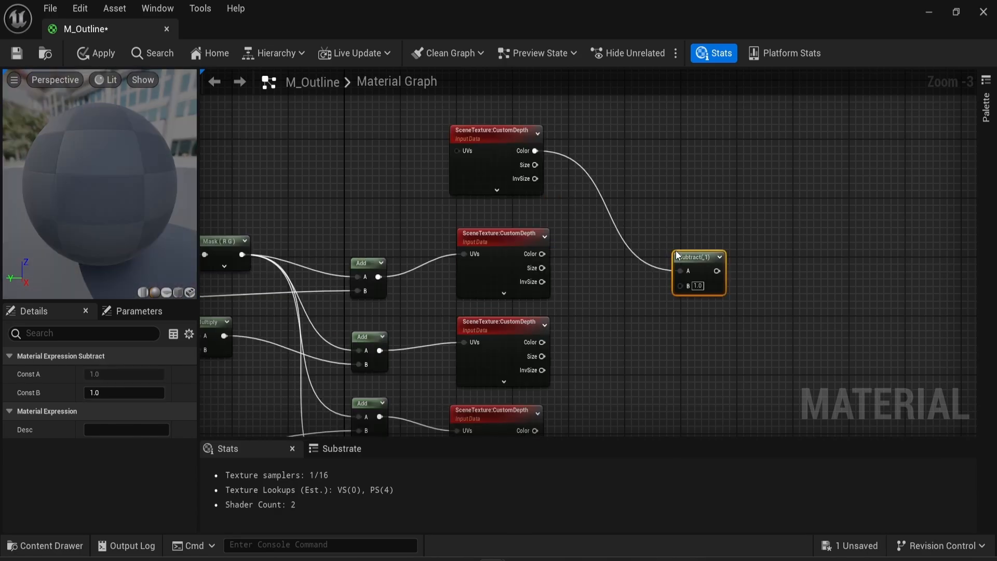
drag(685, 251, 648, 193)
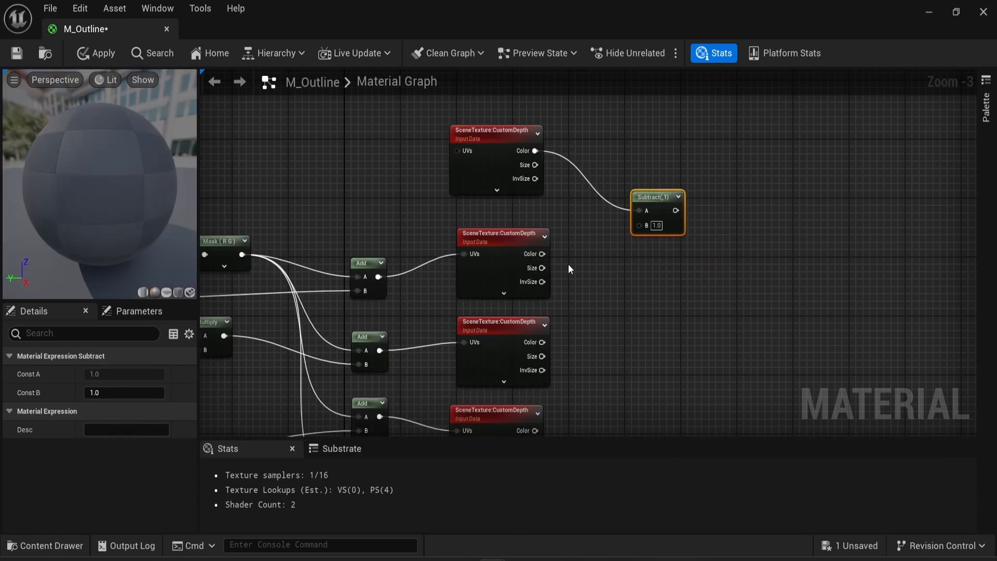
Create three copies of the Subtract node and arrange them in a column below the original
right_drag(730, 326, 645, 290)
right_drag(364, 361, 320, 313)
key(ctrl+d)
drag(553, 190, 520, 198)
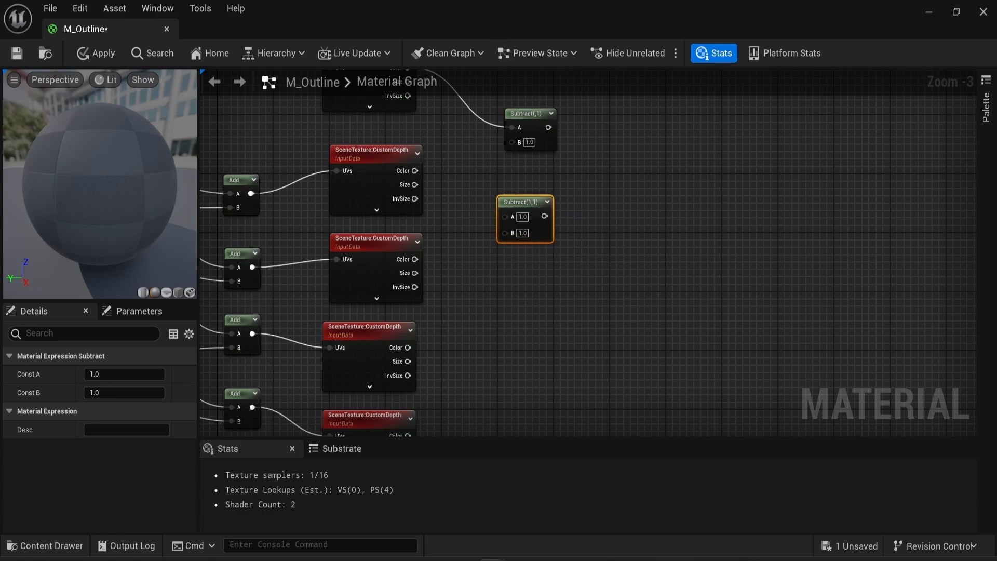
key(ctrl+z)
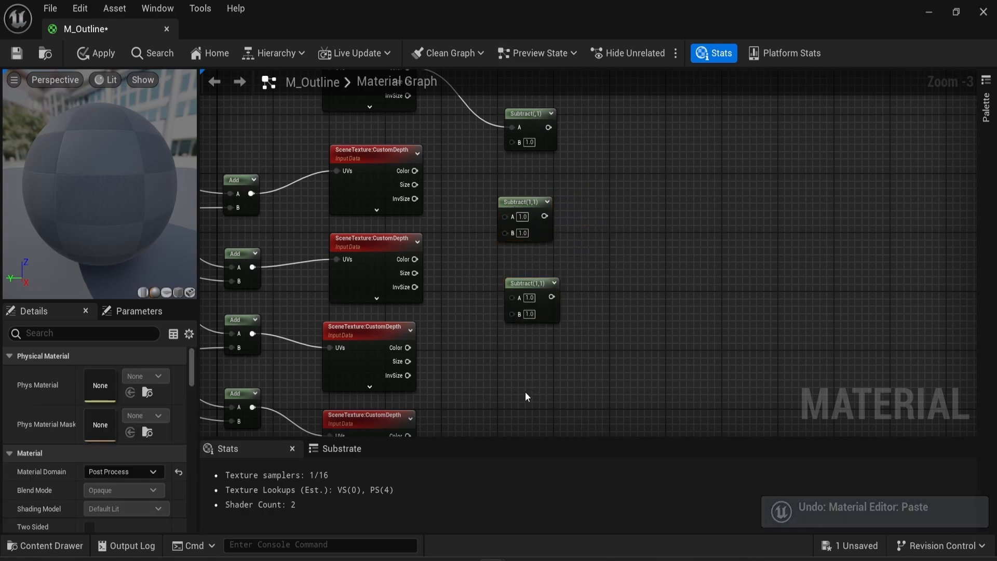
key(ctrl+v)
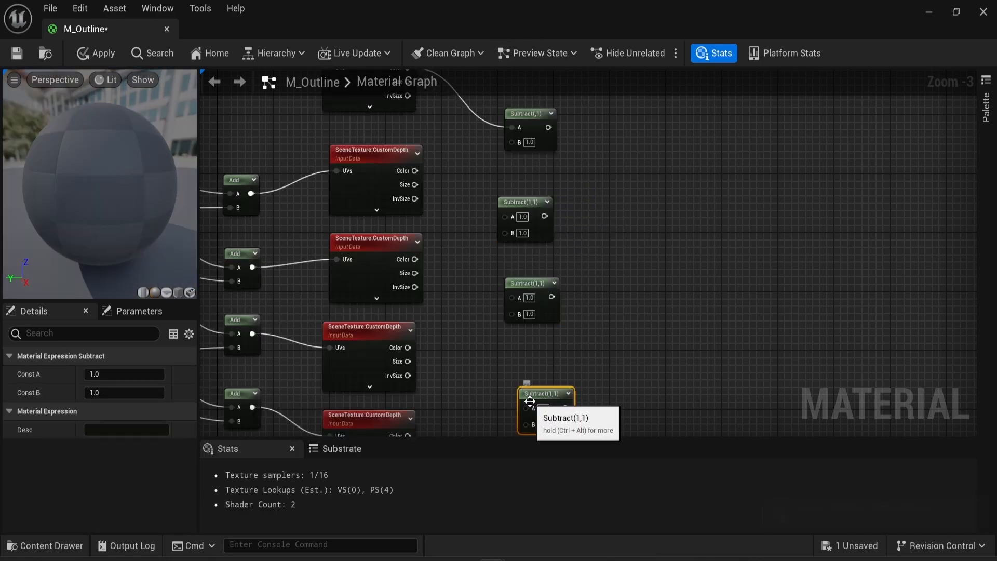
drag(529, 400, 511, 407)
Connect the uppermost CustomDepth node's Color output to the A inputs of the three copied Subtract nodes, lining the nodes up in the column
right_drag(605, 266, 598, 297)
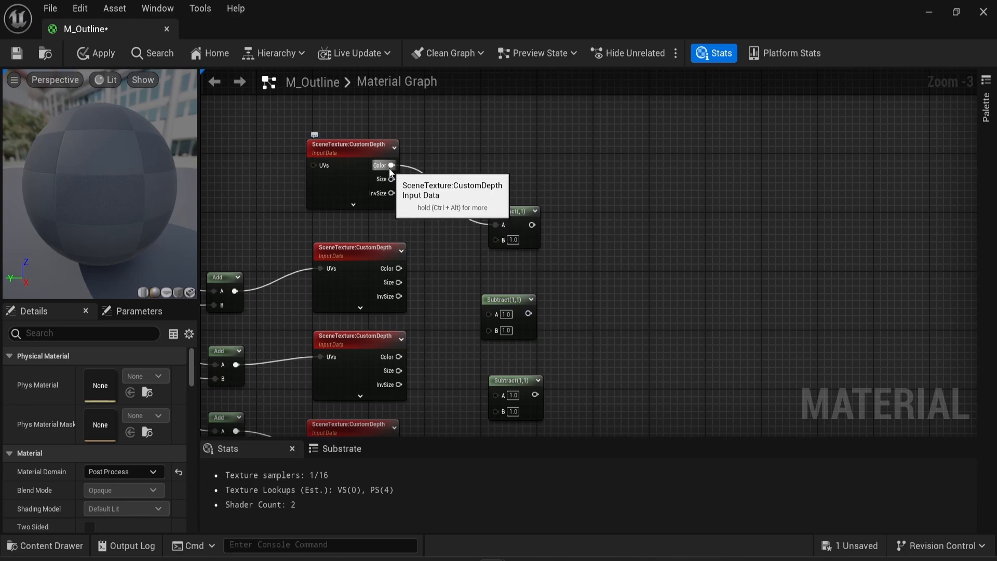
drag(392, 165, 496, 313)
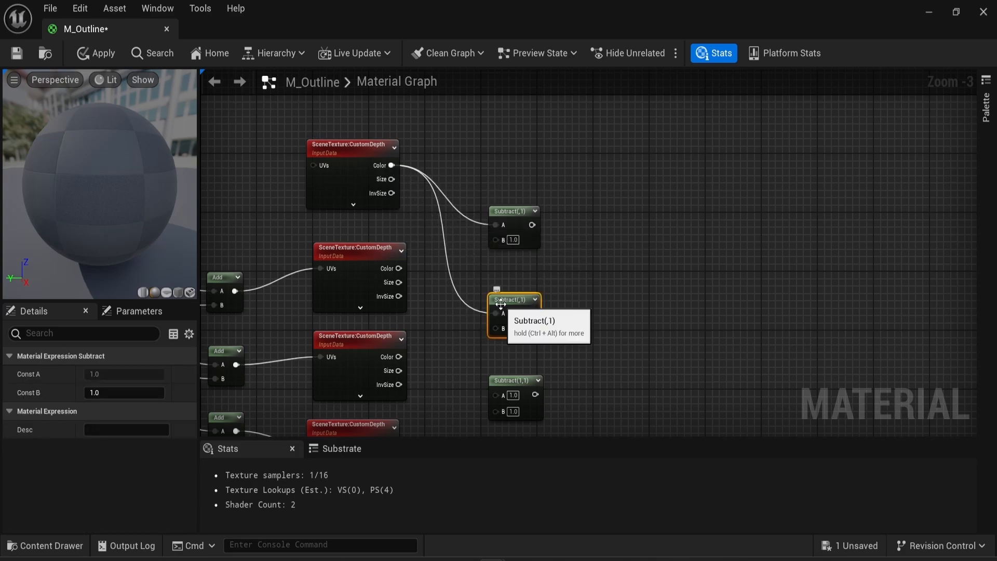
drag(392, 165, 495, 395)
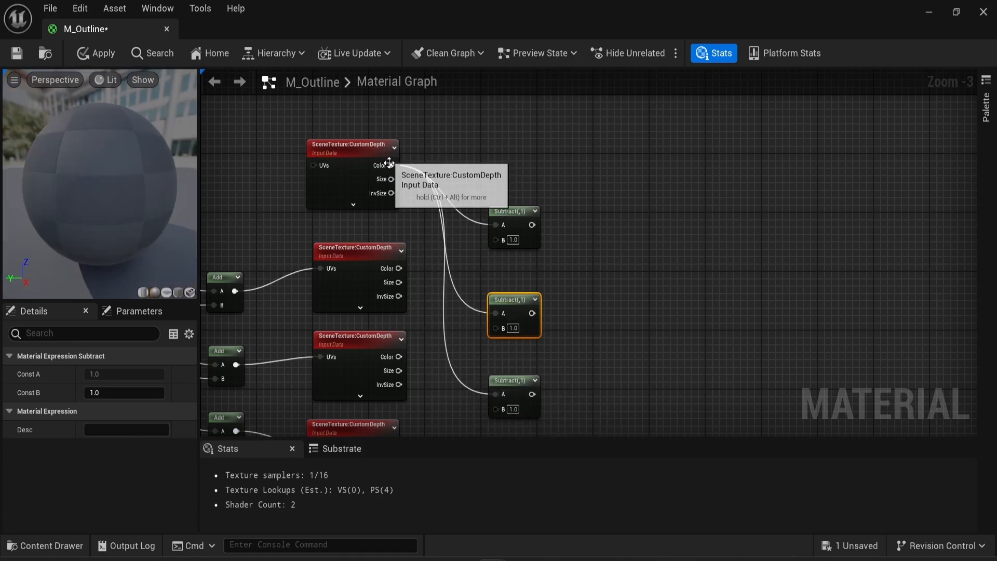
drag(391, 166, 513, 387)
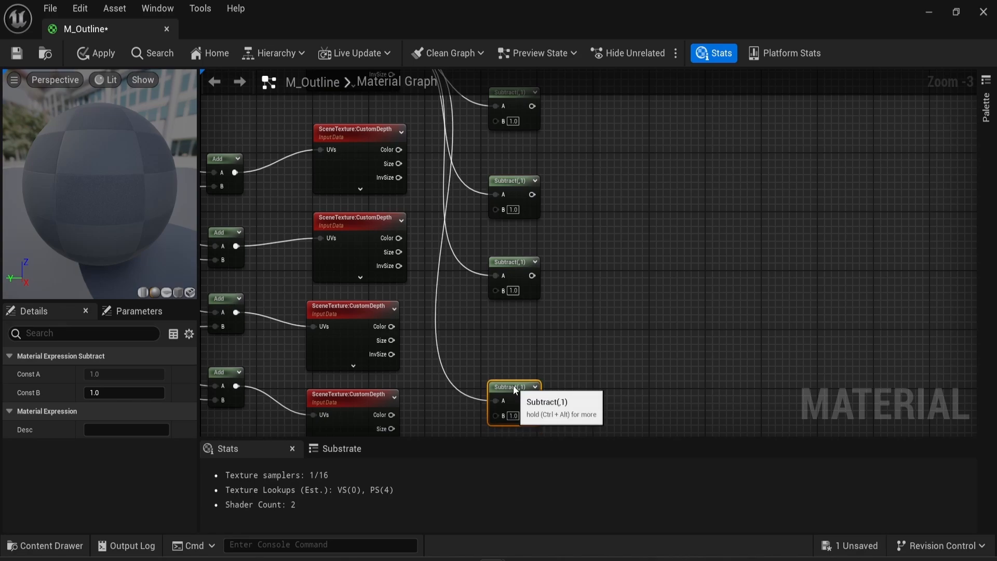
key(ctrl+z)
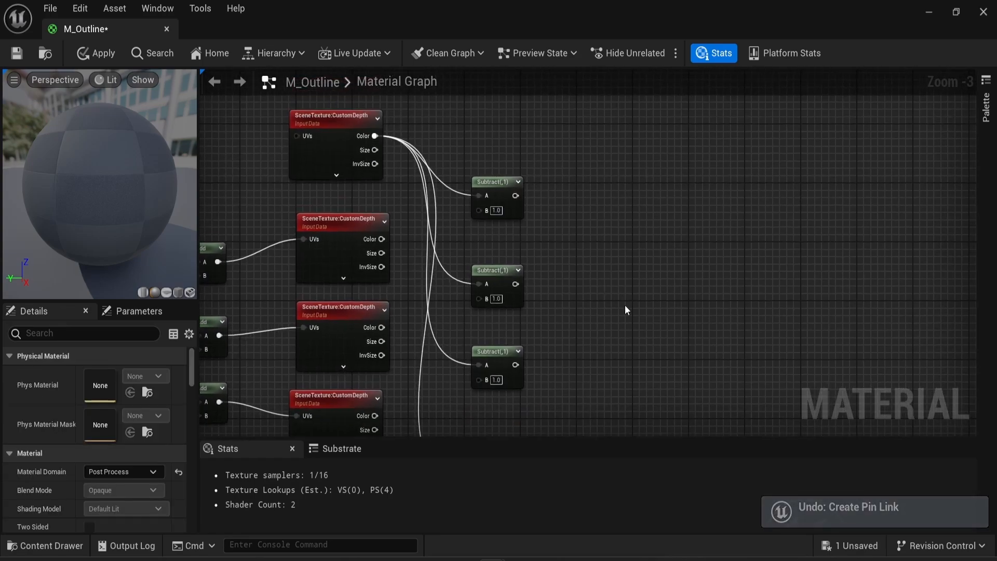
right_drag(596, 377, 601, 344)
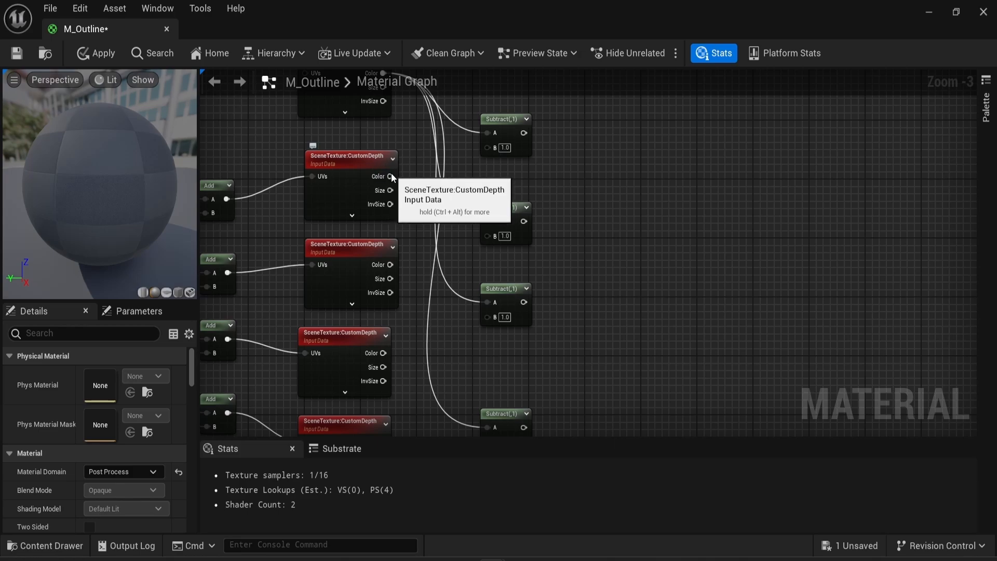
Move the uppermost CustomDepth node higher, and connect the CustomDepth node directly below it from Color to the first Subtract node's B input
right_drag(390, 176, 372, 171)
right_drag(262, 235, 233, 254)
drag(307, 164, 312, 120)
right_drag(354, 250, 308, 225)
right_drag(319, 295, 462, 226)
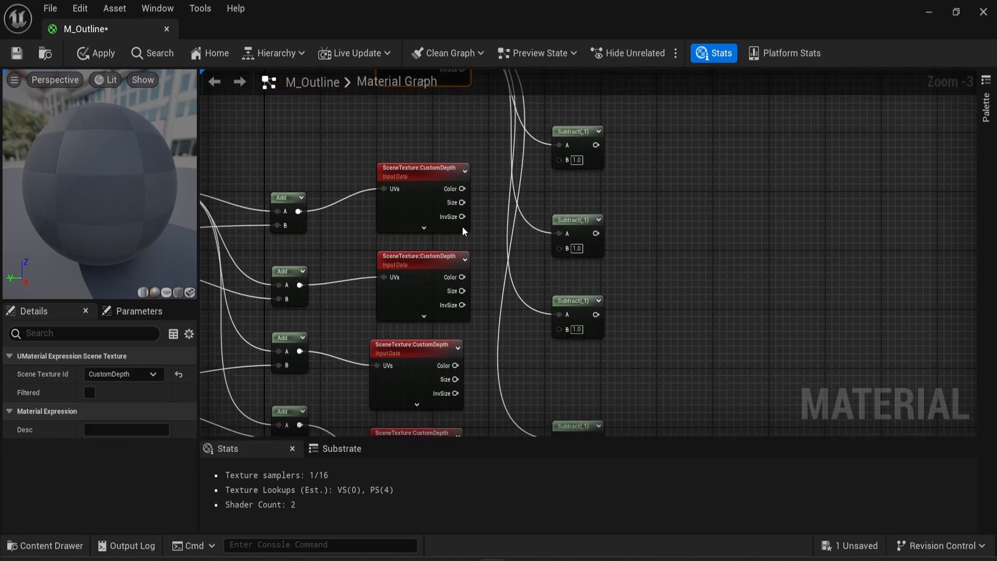
scroll(460, 221, up, 1)
right_drag(348, 200, 284, 210)
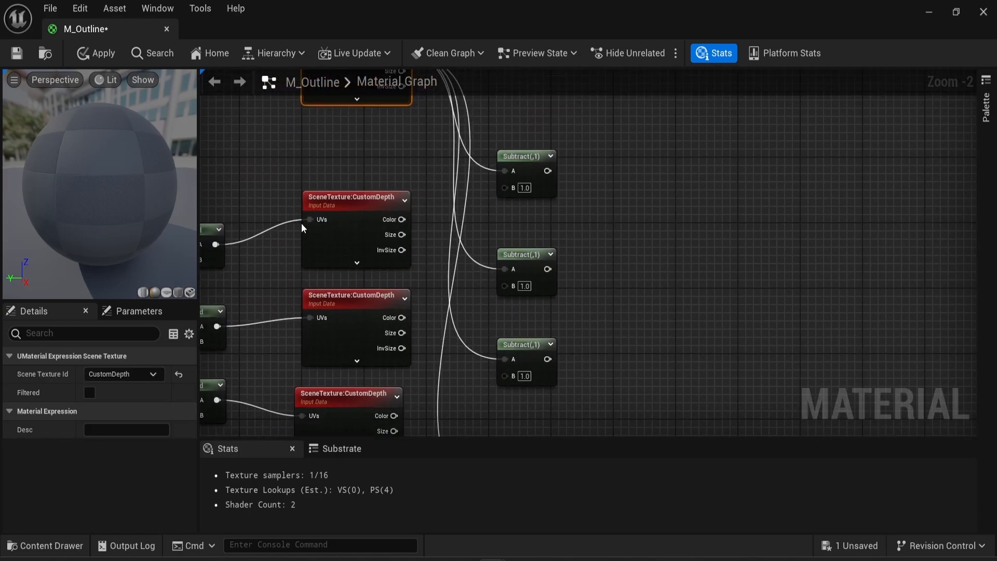
drag(402, 220, 502, 188)
Connect the Color outputs of the remaining three CustomDepth nodes to the B inputs of their corresponding Subtract nodes
right_drag(411, 299, 471, 210)
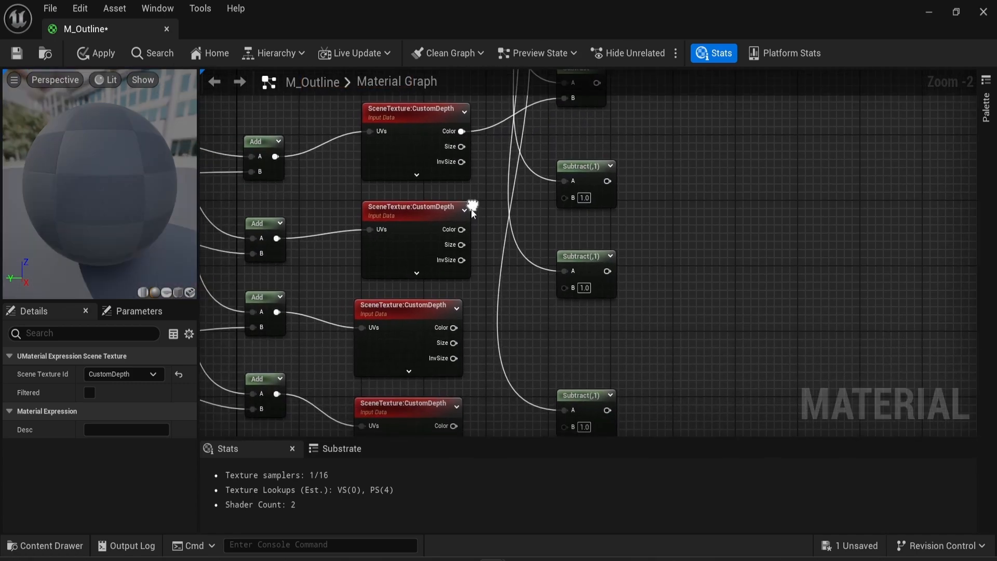
drag(461, 229, 566, 200)
right_drag(460, 329, 452, 254)
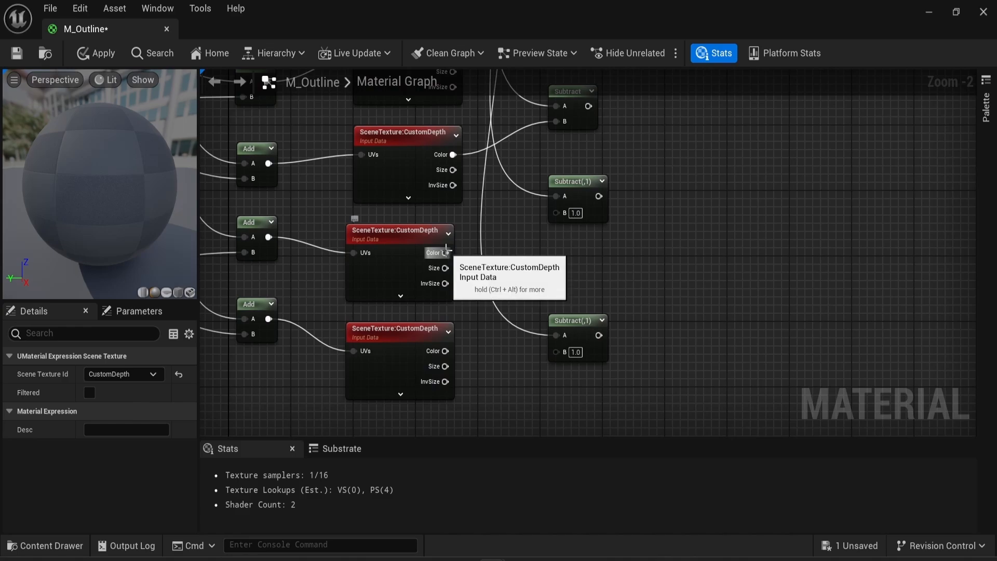
drag(445, 253, 563, 213)
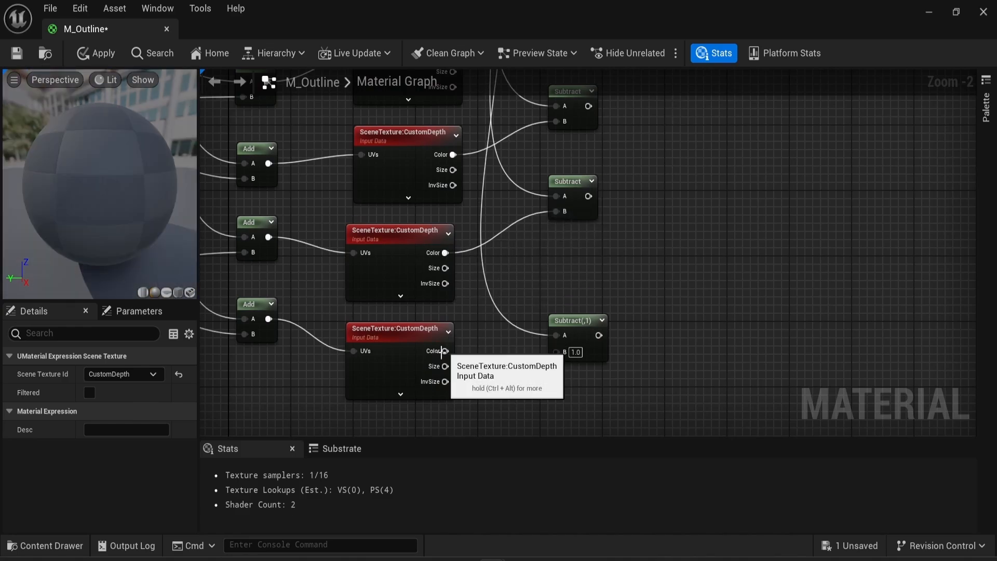
drag(446, 352, 557, 354)
key(ctrl+z)
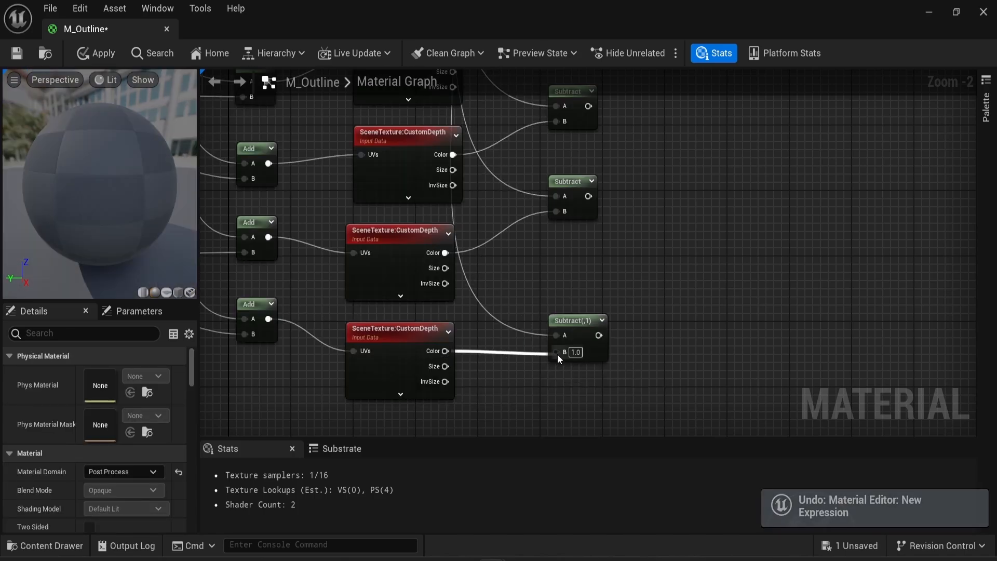
Create an Add node that takes the first Subtract output in A and the second Subtract output in B
right_drag(698, 240, 560, 404)
drag(450, 173, 562, 242)
text(add)
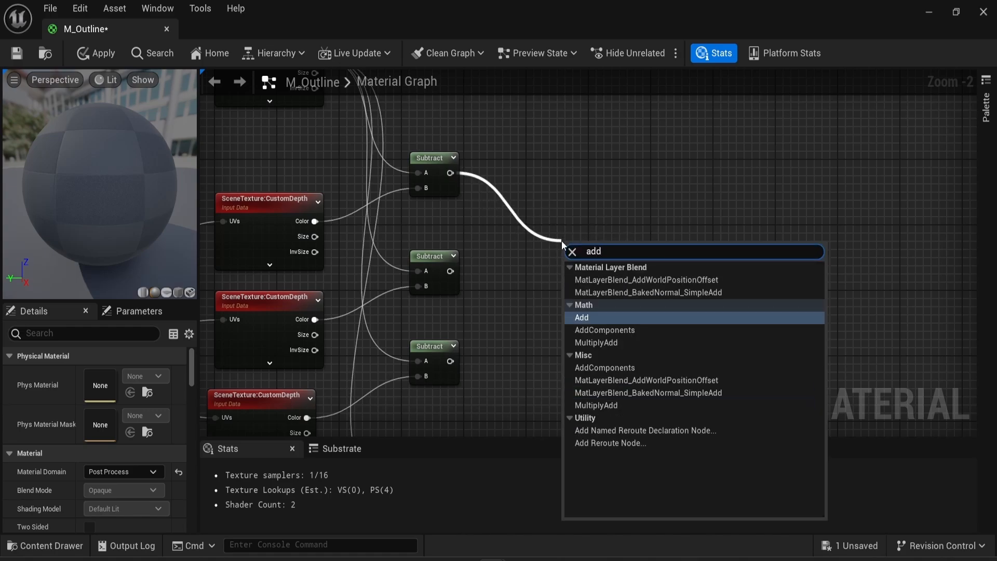
key(Return)
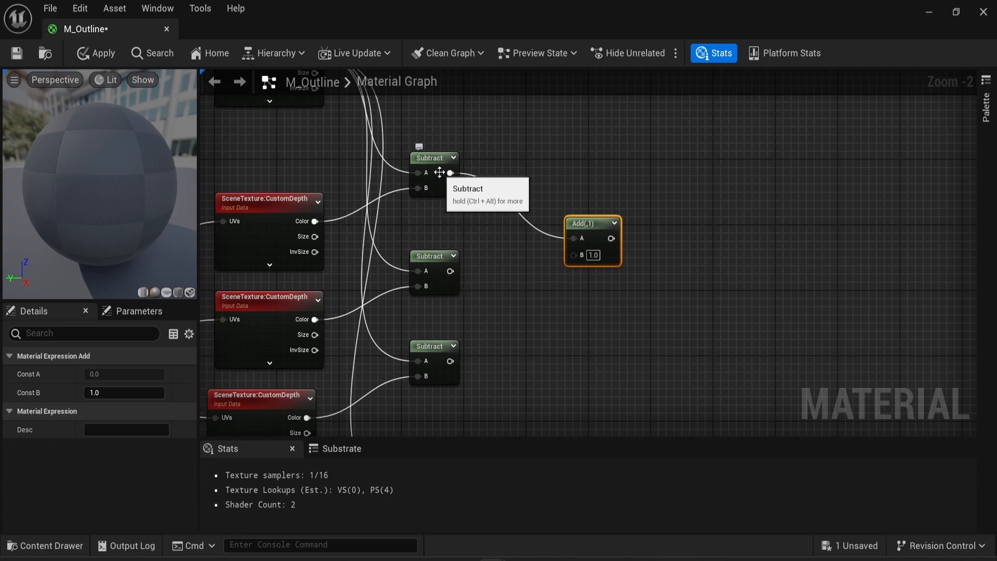
drag(449, 271, 574, 254)
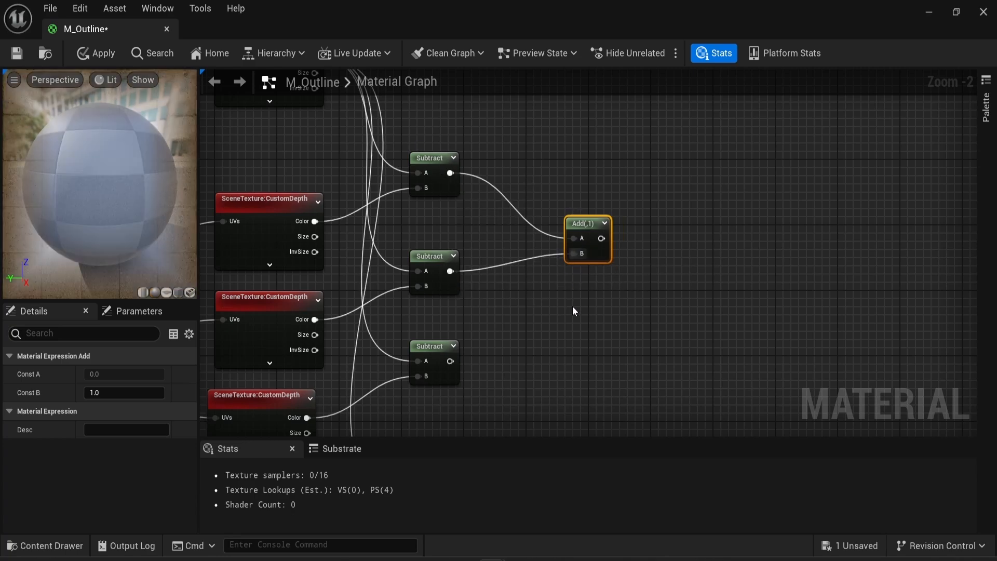
Create another Add node that takes the third Subtract output in A and the fourth Subtract output in B
drag(423, 248, 528, 295)
text(add)
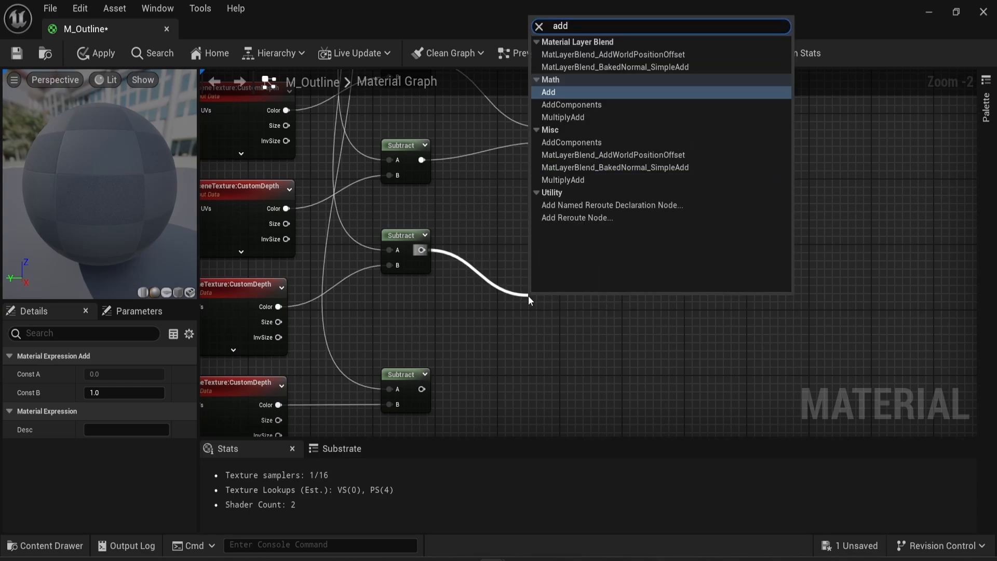
key(Return)
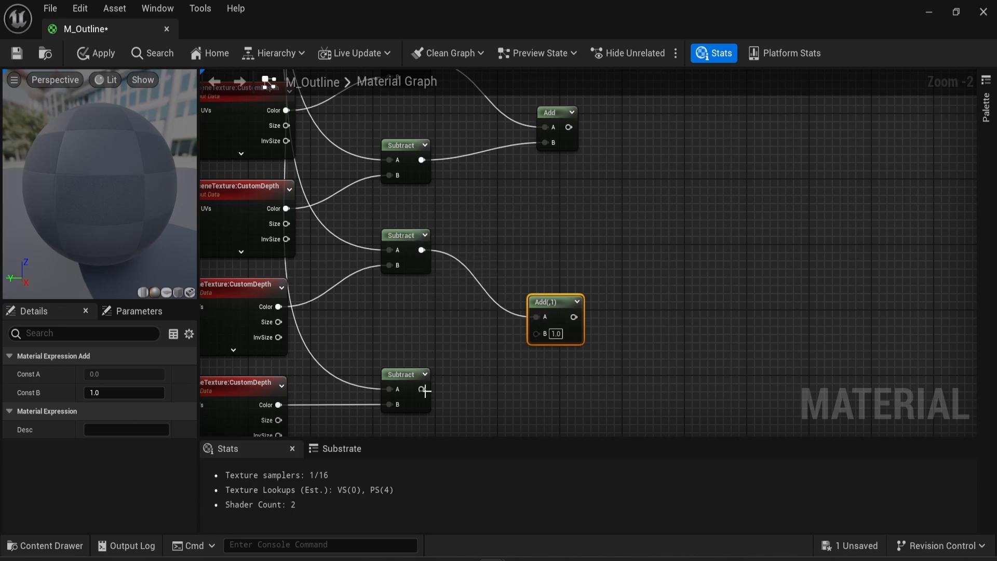
drag(422, 388, 531, 335)
right_drag(470, 227, 554, 257)
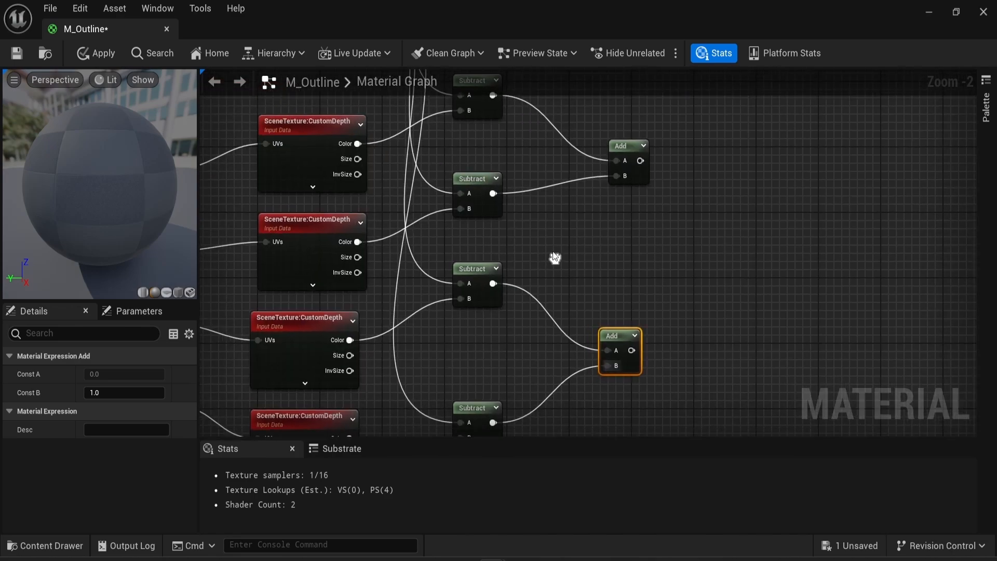
scroll(554, 257, down, 1)
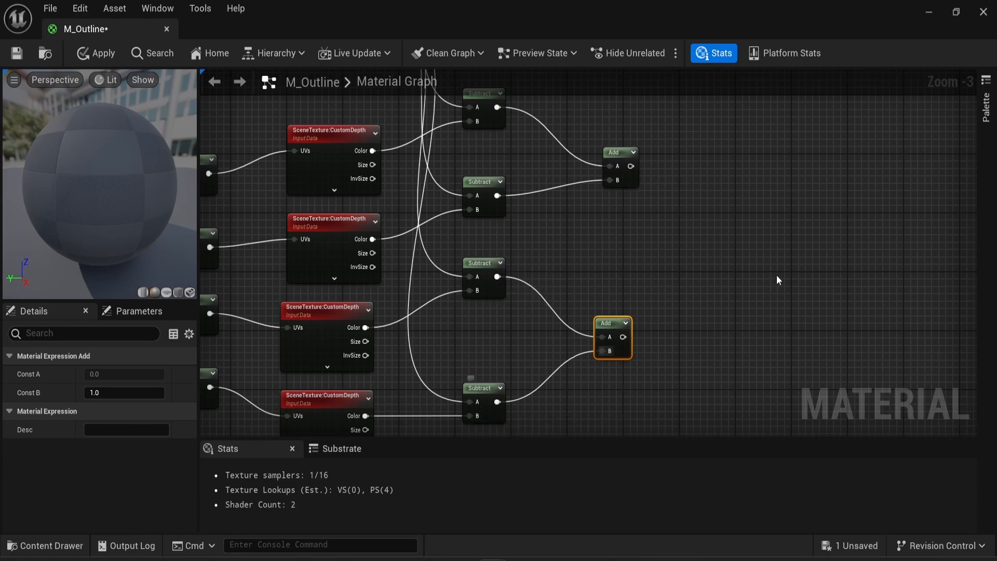
Combine the outputs of the two Add nodes in a third Add node, upper one in A and lower one in B
right_drag(779, 280, 697, 239)
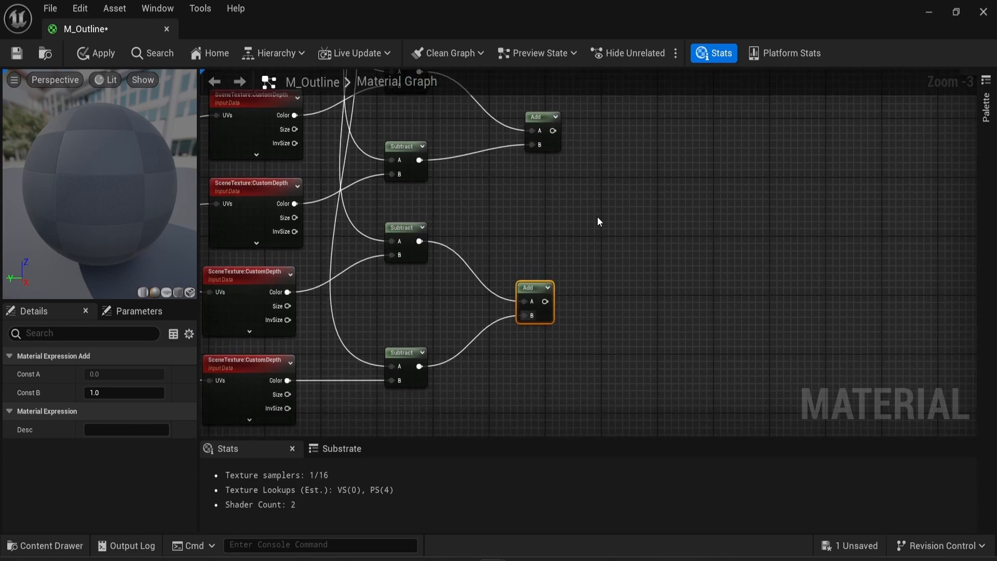
right_drag(597, 216, 556, 232)
drag(511, 141, 572, 207)
text(add)
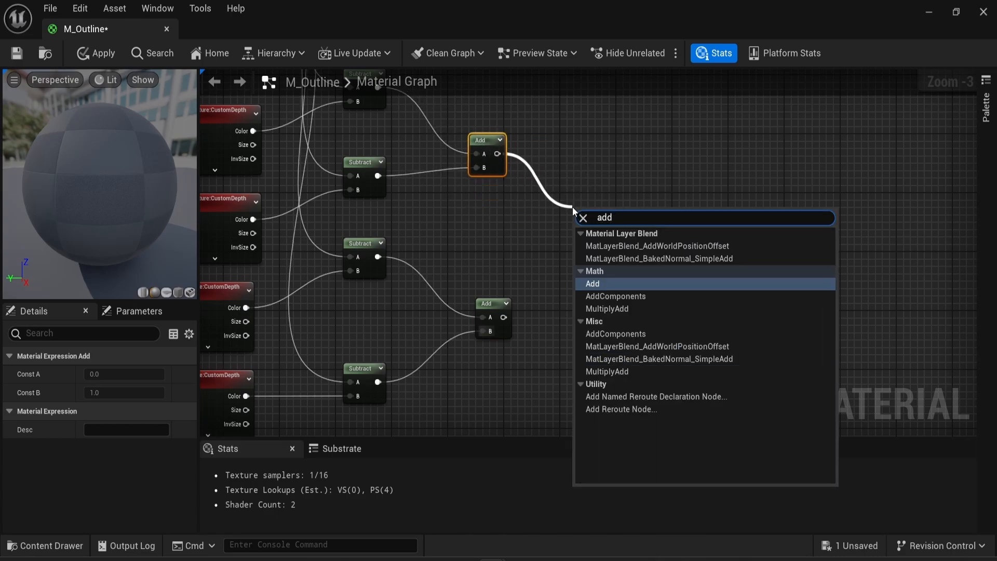
key(Return)
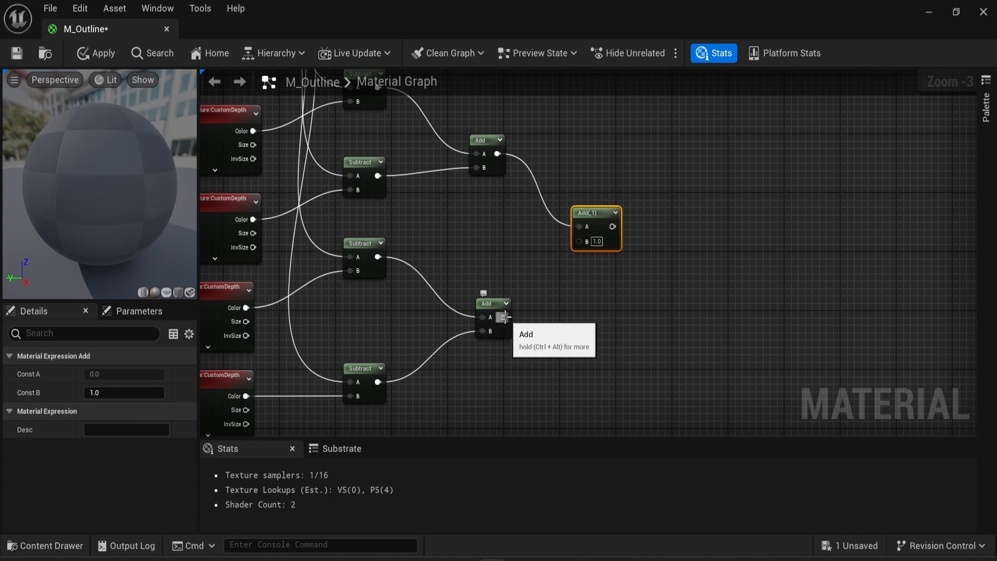
drag(504, 317, 579, 241)
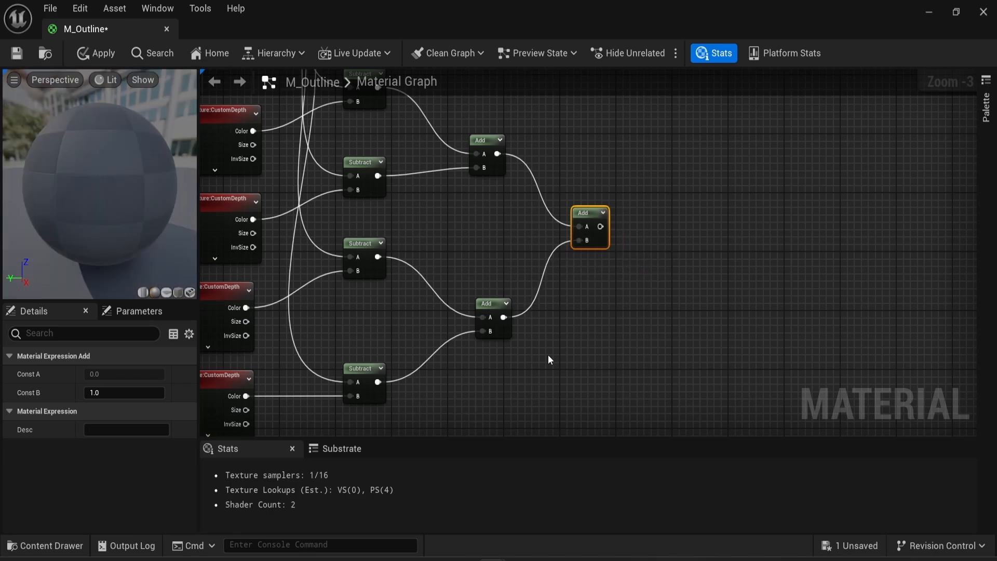
Add a Divide node fed by the final Add node's output through its A input
right_drag(577, 236, 229, 279)
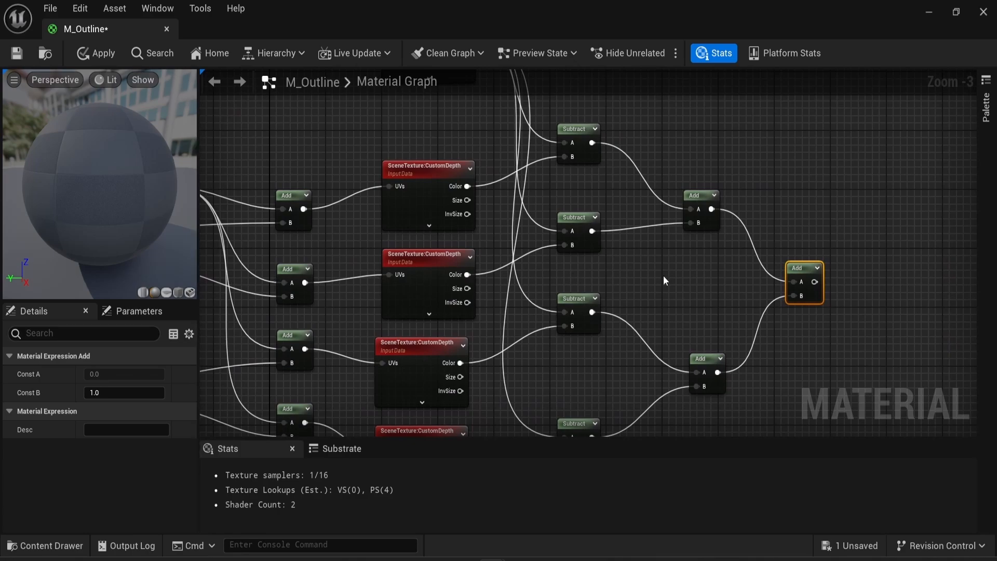
right_drag(762, 269, 712, 252)
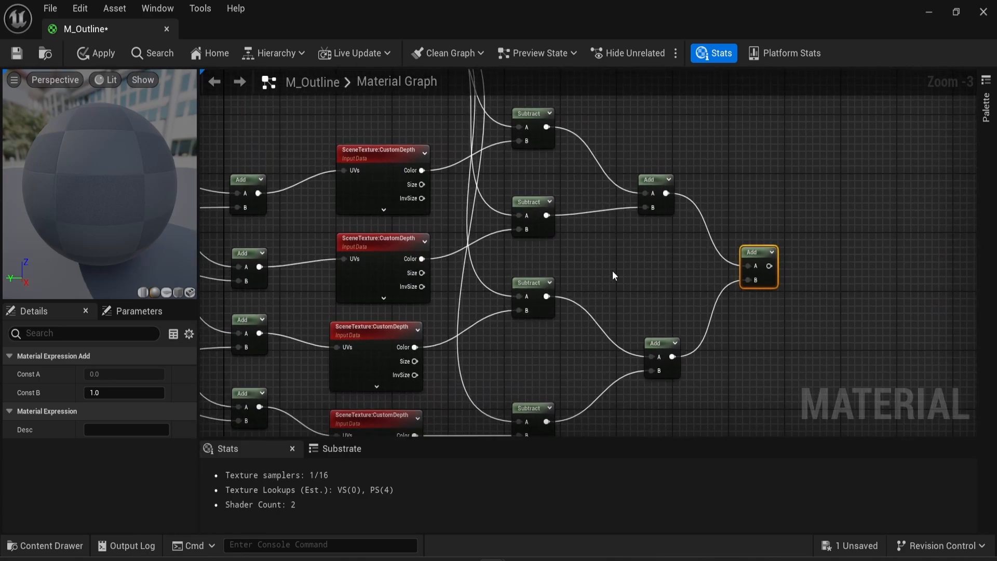
right_drag(613, 275, 608, 249)
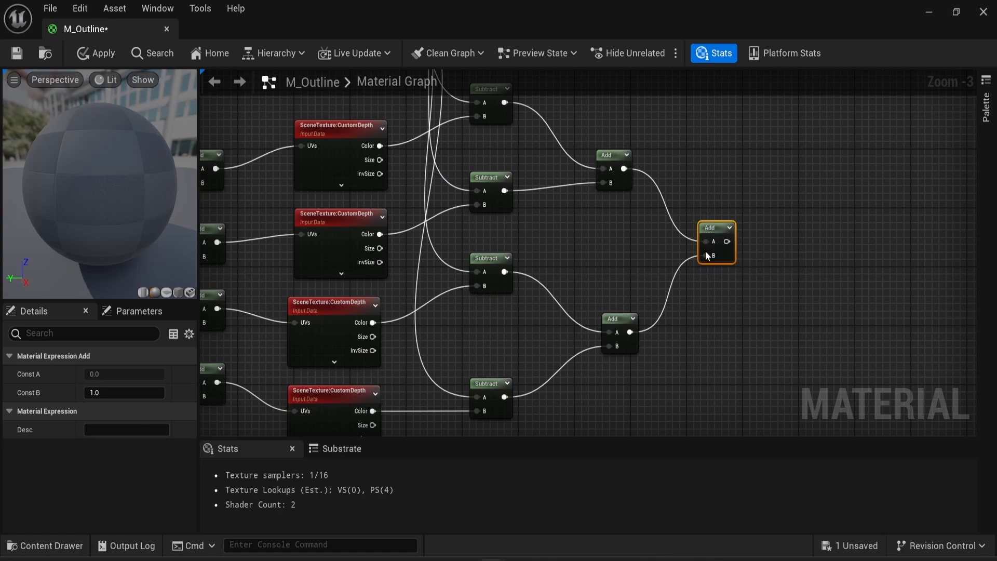
right_drag(786, 336, 519, 351)
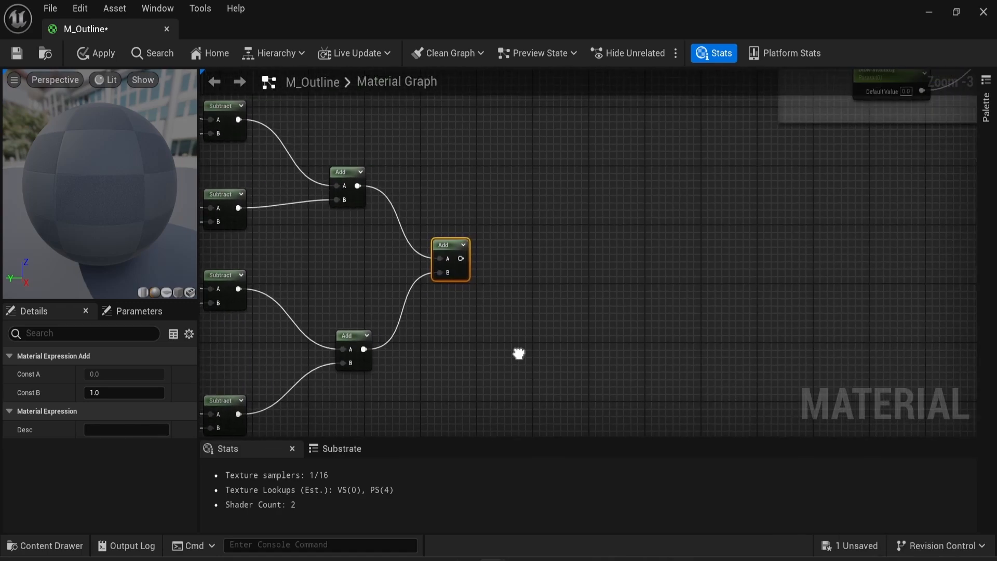
drag(458, 258, 548, 249)
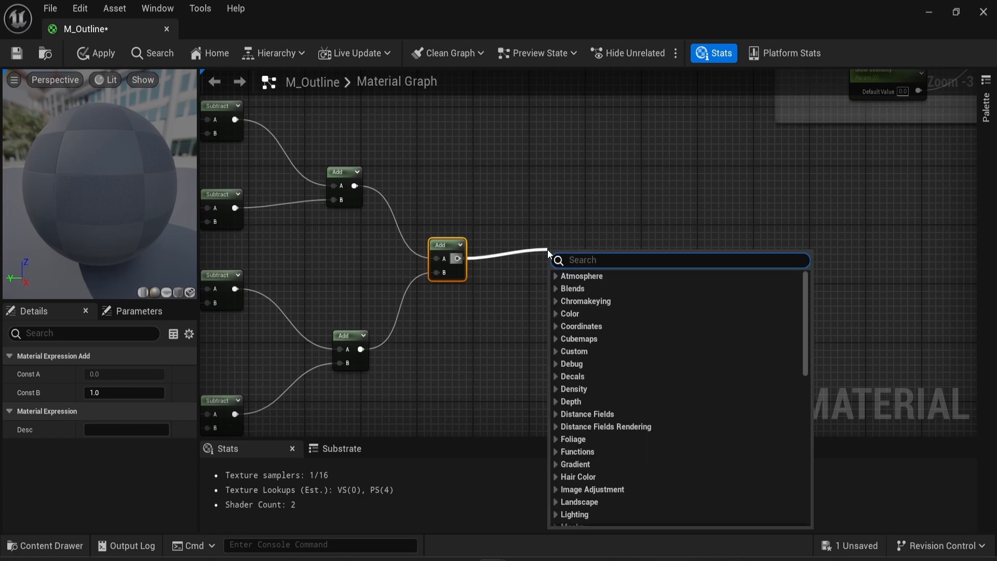
text(divide)
key(Return)
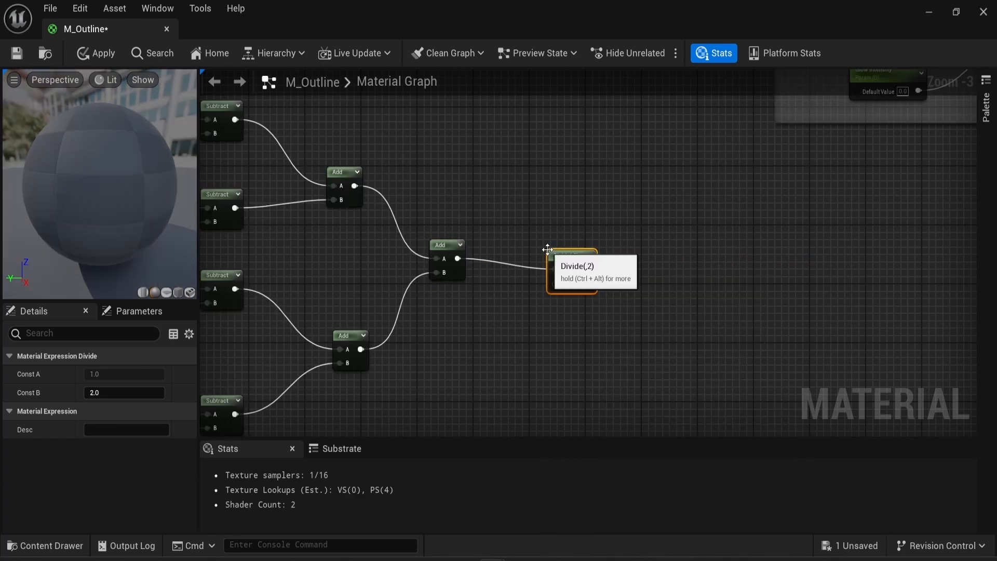
Place a Constant node below the final Add node, connect it to the Divide node's B input and set its value to -100
right_click(456, 347)
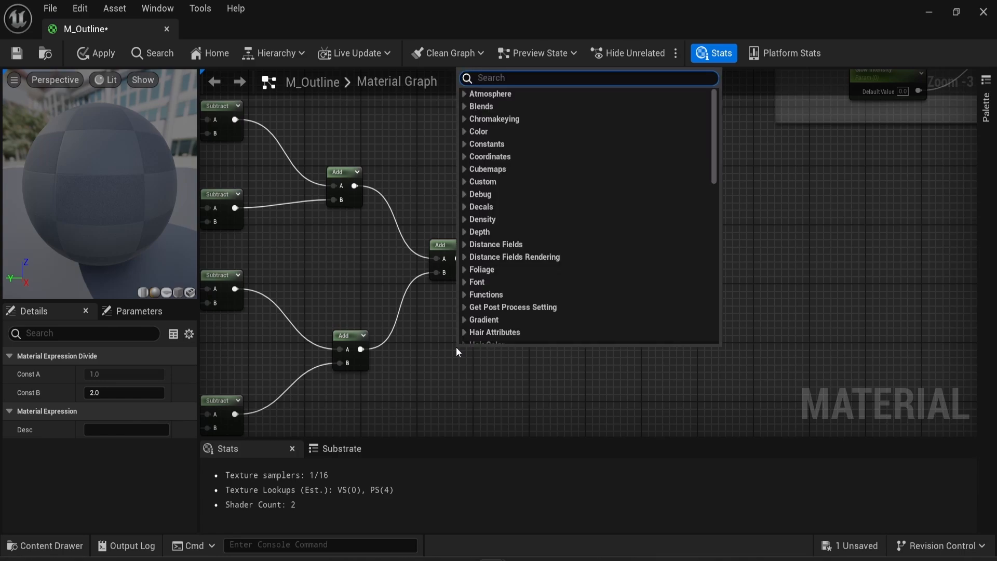
click(456, 347)
key(1)
click(456, 348)
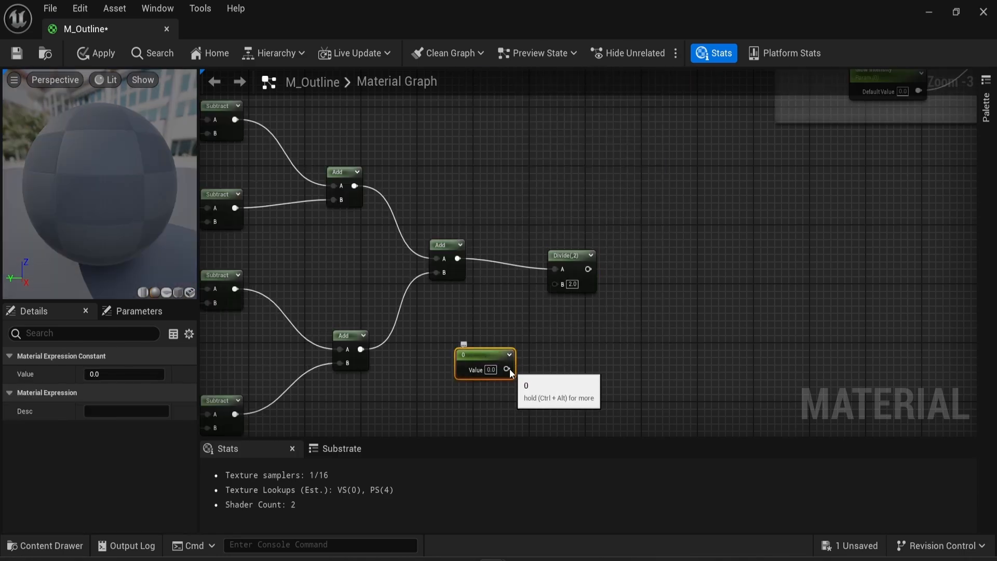
drag(507, 370, 555, 288)
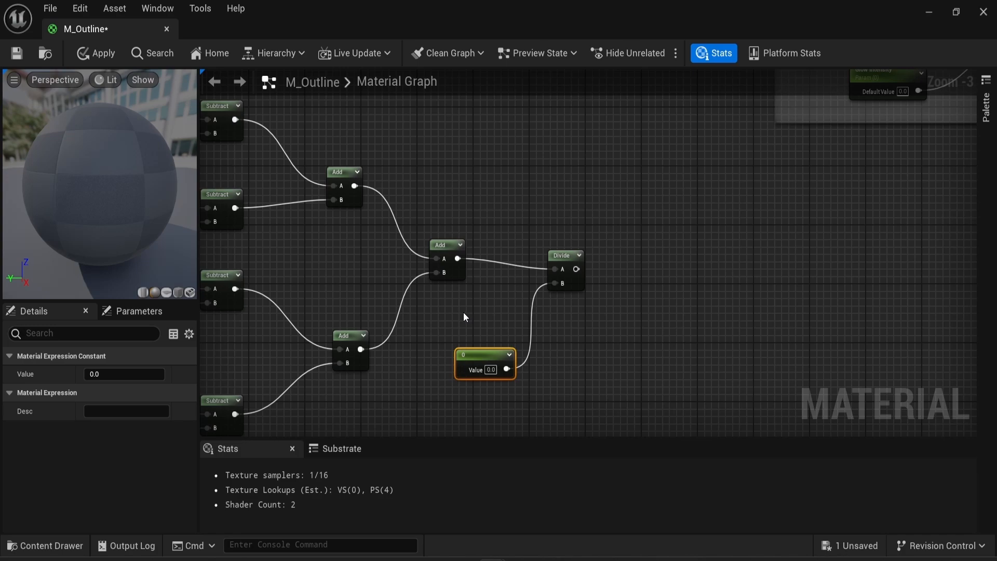
key(ctrl+w)
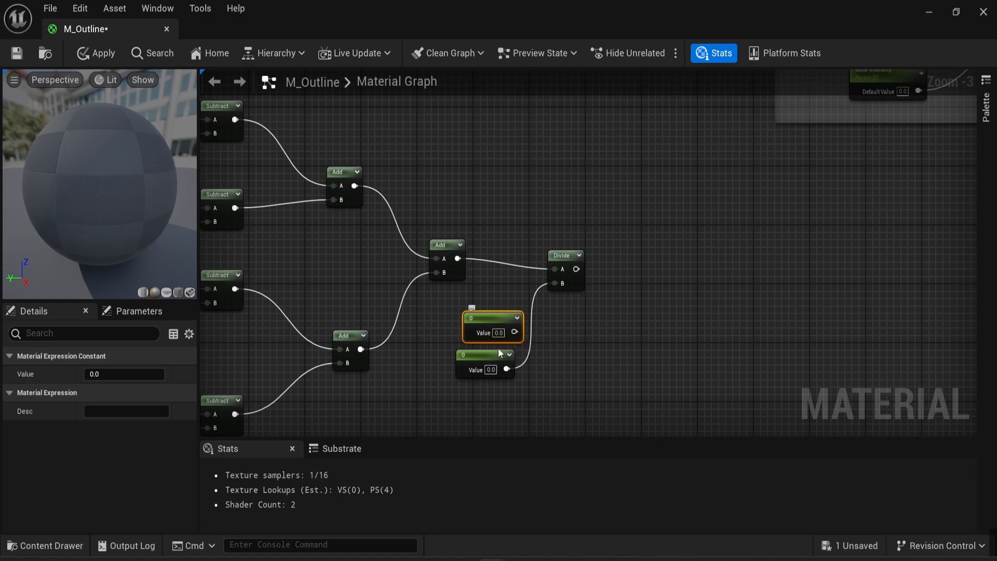
key(ctrl+z)
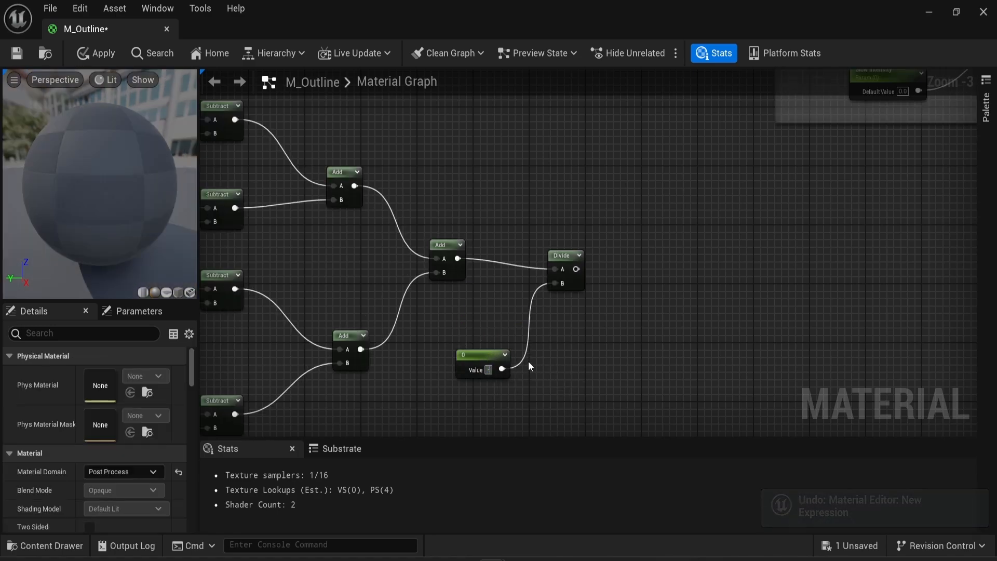
text(-100)
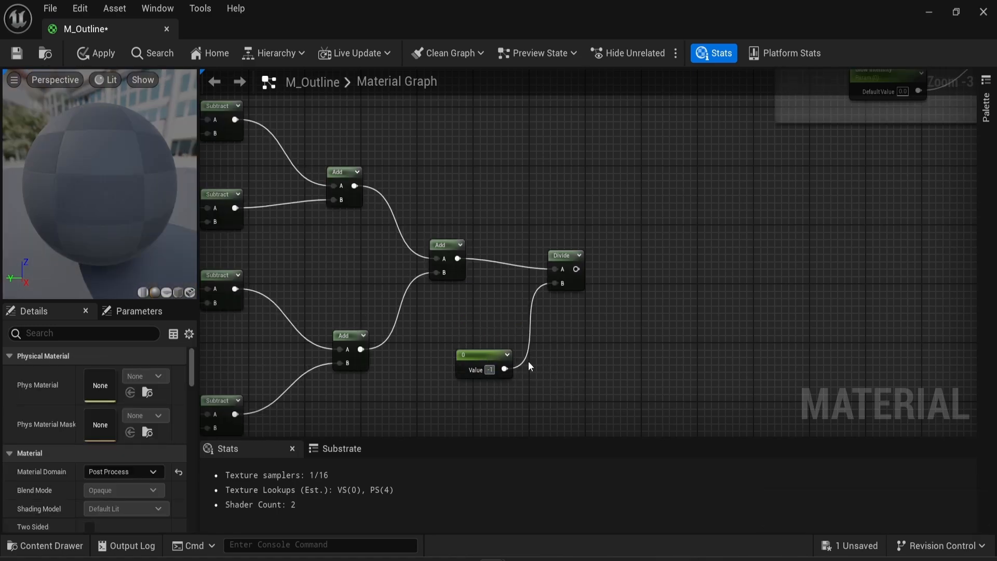
key(Return)
Add a Subtract node fed by the Divide output through its A input, and align it level with the Divide node
right_drag(709, 251, 547, 292)
drag(419, 307, 497, 317)
text(sub)
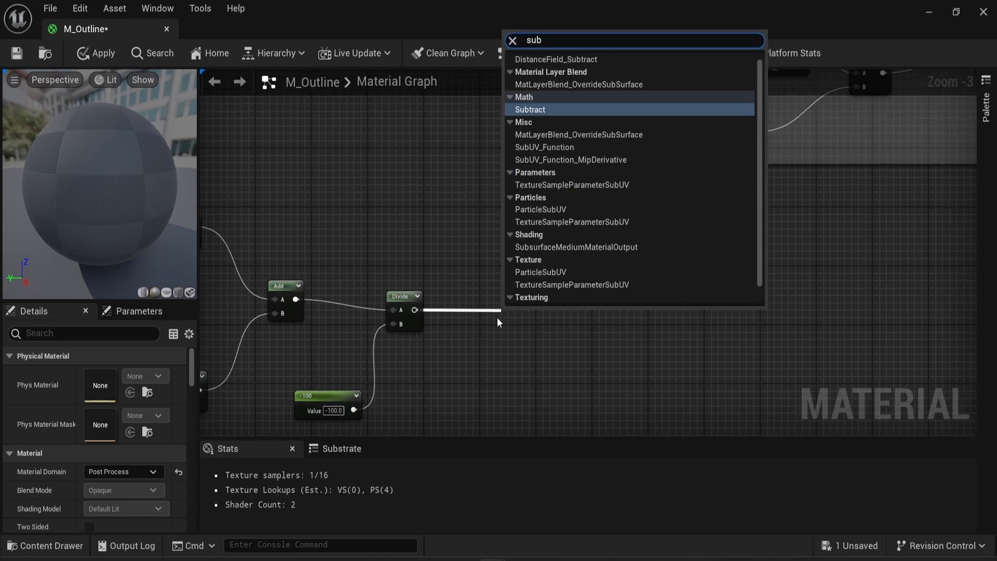
key(Return)
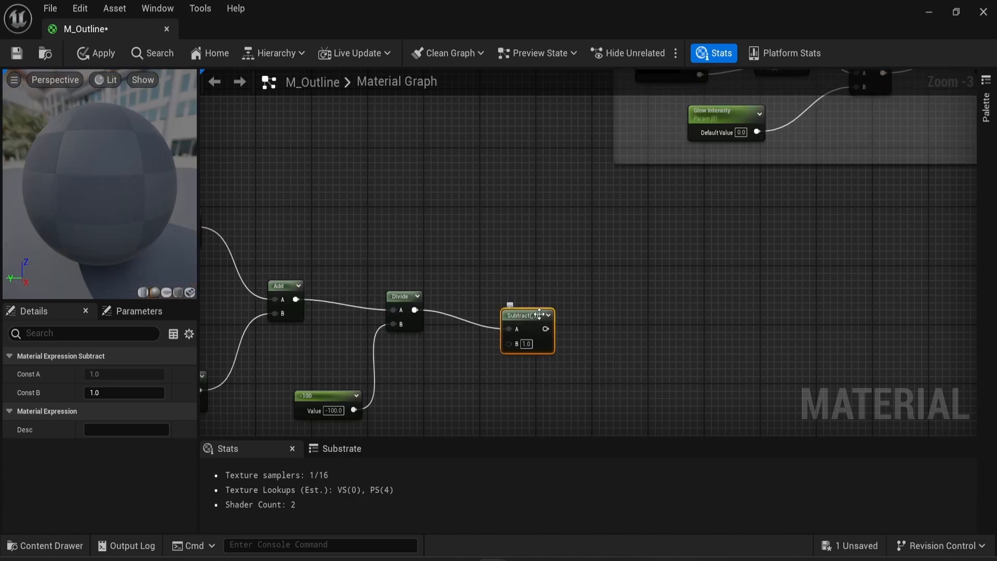
click(536, 299)
drag(528, 316, 528, 299)
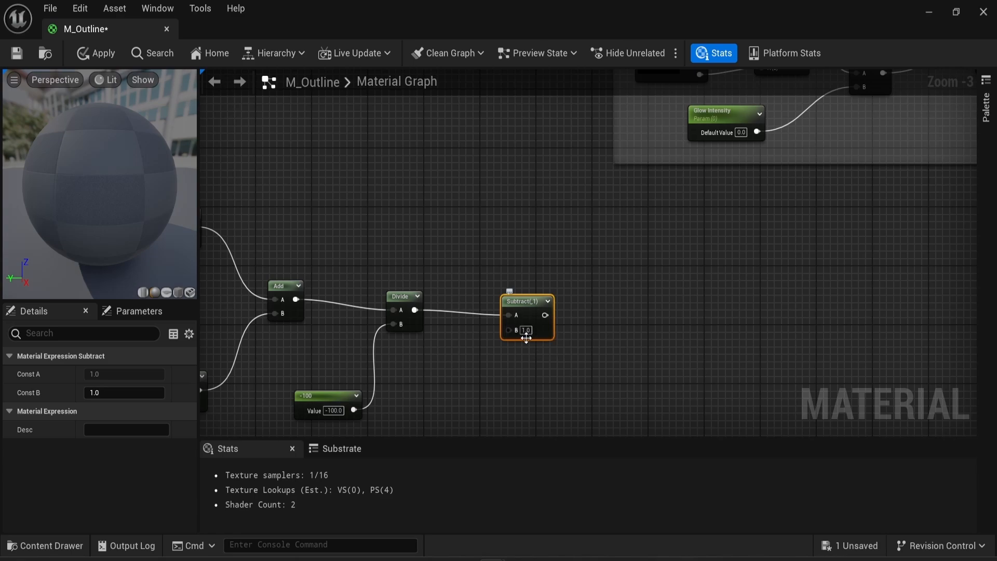
Add a Clamp node fed by the output of the Subtract node that follows the Divide node
drag(543, 315, 672, 305)
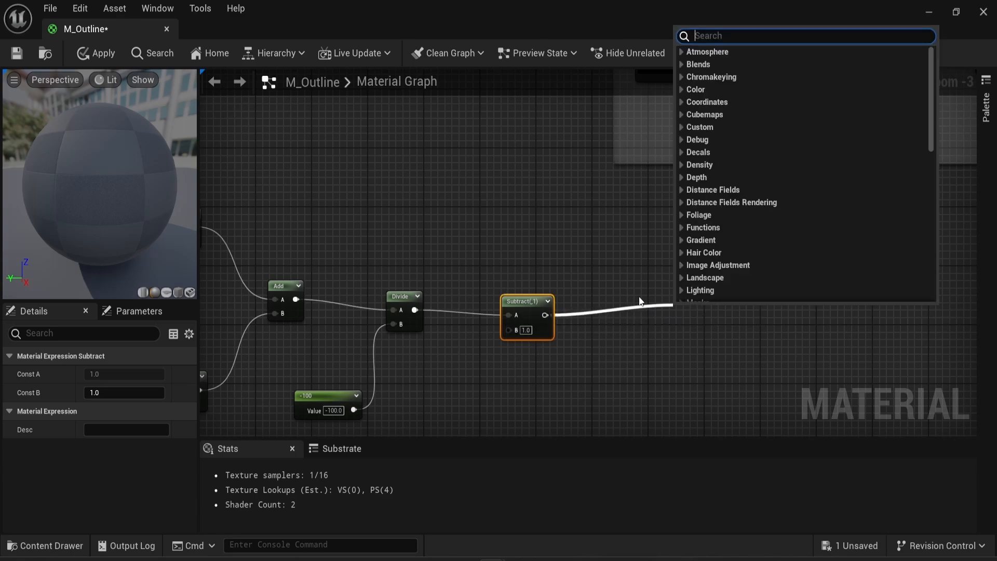
text(clamp)
key(Return)
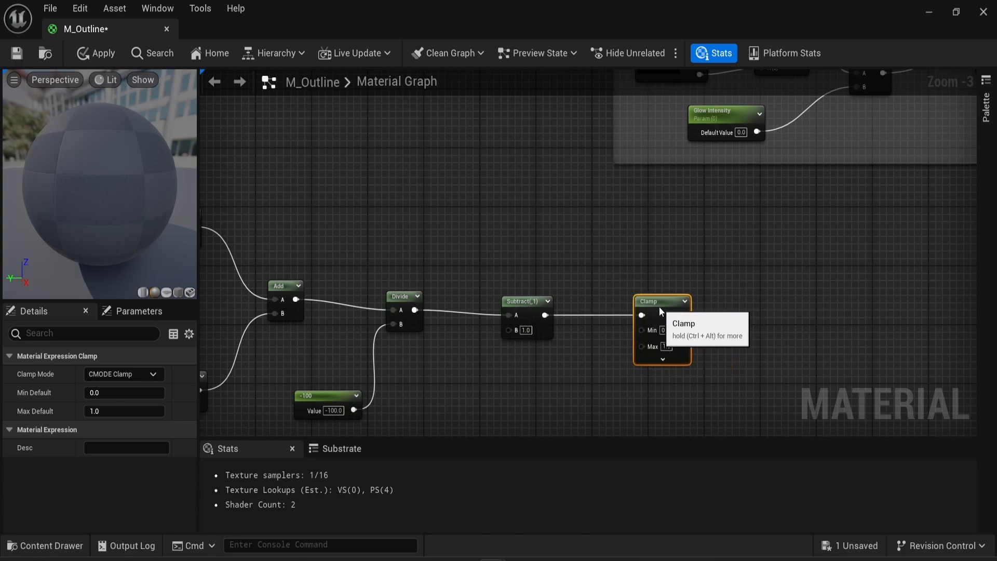
right_drag(795, 251, 507, 313)
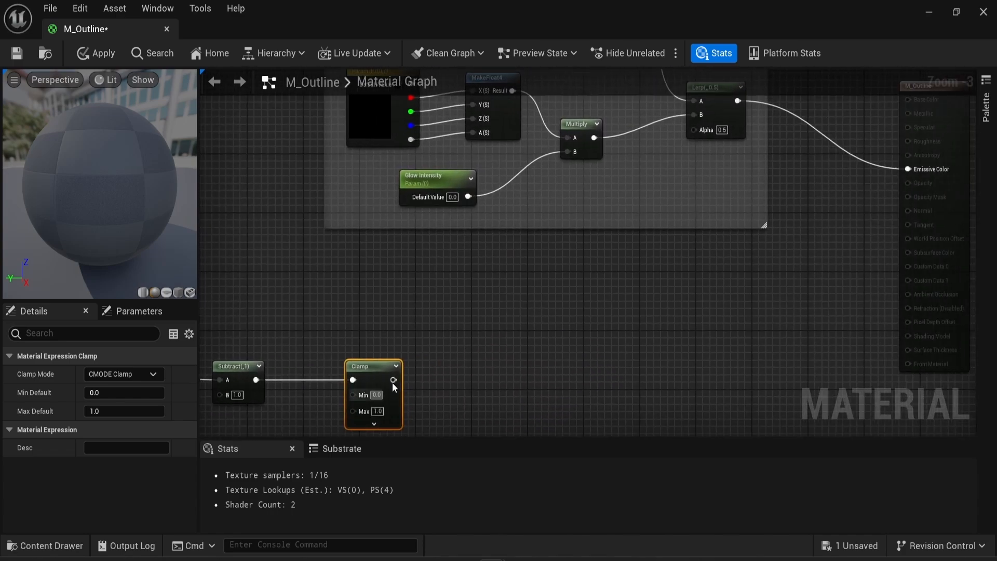
Connect the Clamp node's output to the Lerp node's Alpha input, save the M_Outline material and return to the level editor
drag(393, 380, 700, 130)
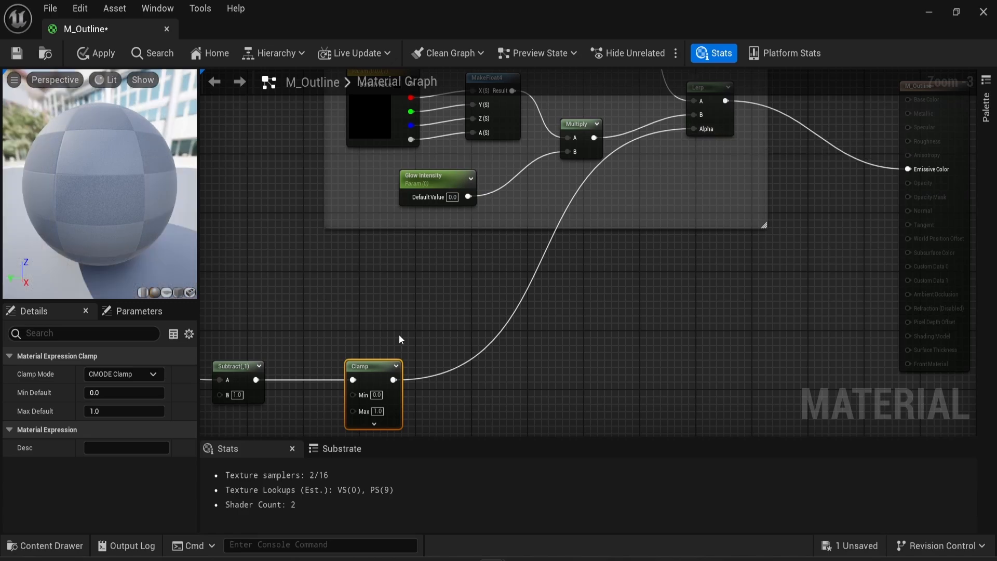
right_click(740, 329)
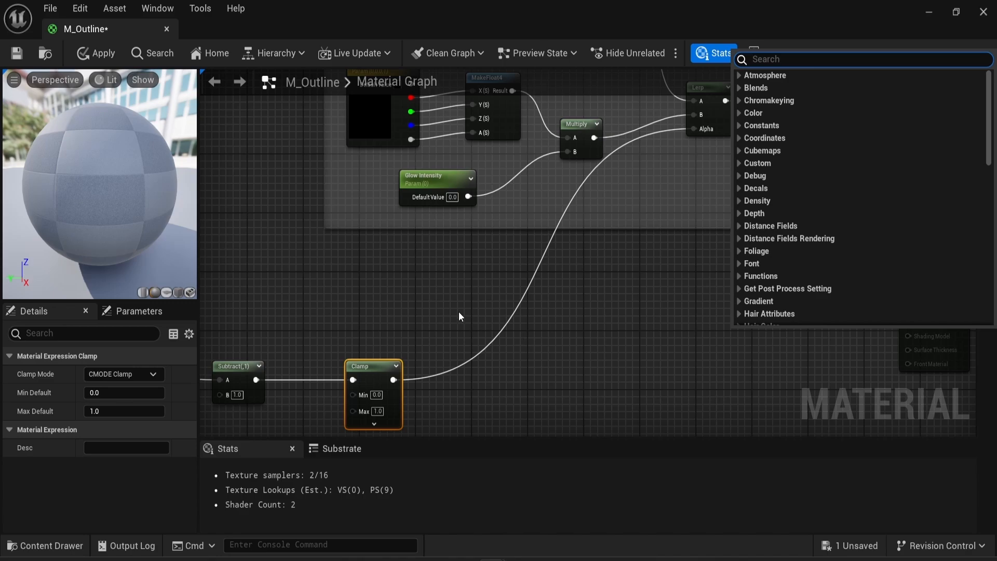
right_click(383, 304)
click(665, 354)
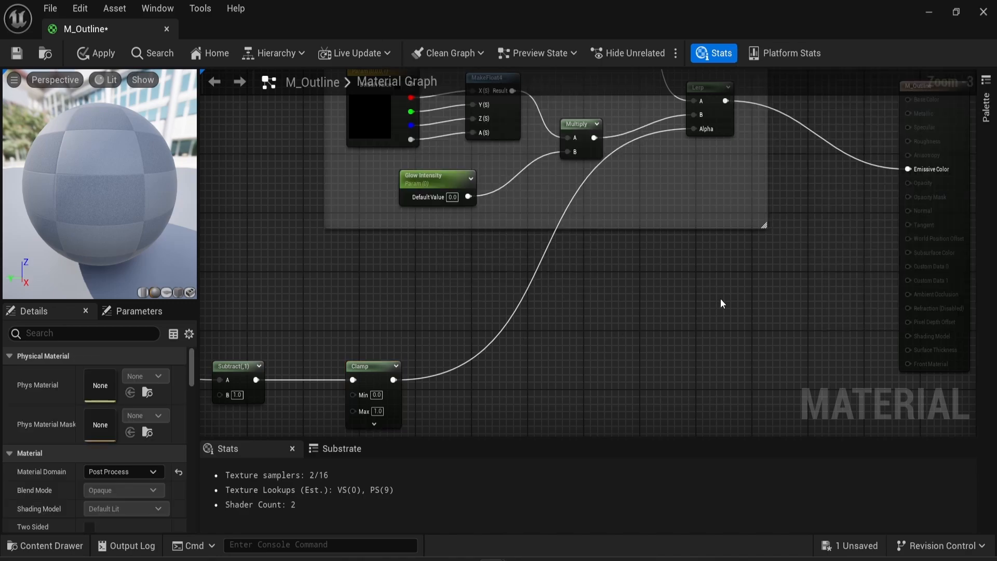
right_drag(721, 303, 582, 378)
key(ctrl+s)
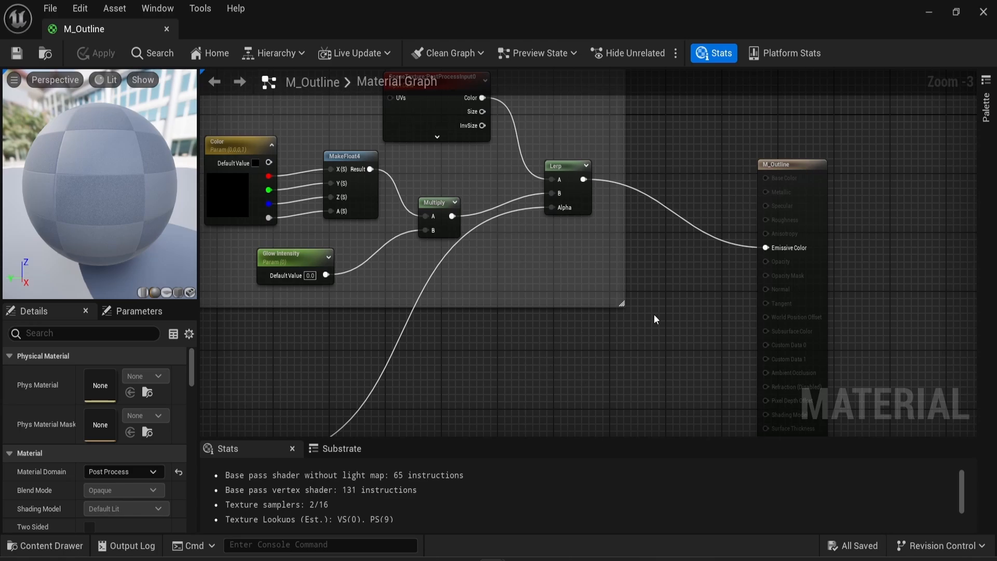
click(929, 10)
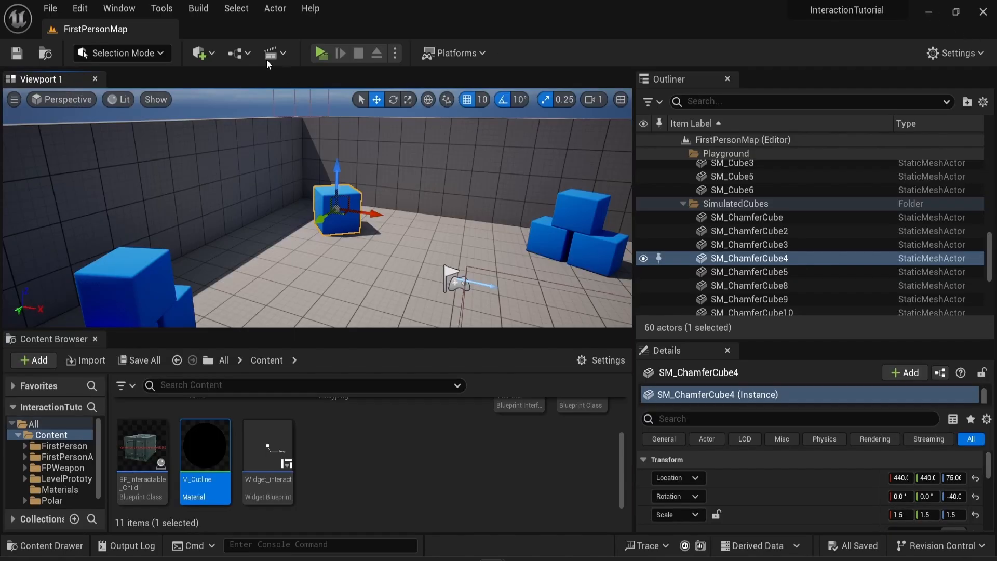
Place a Post Process Volume in the level
click(213, 56)
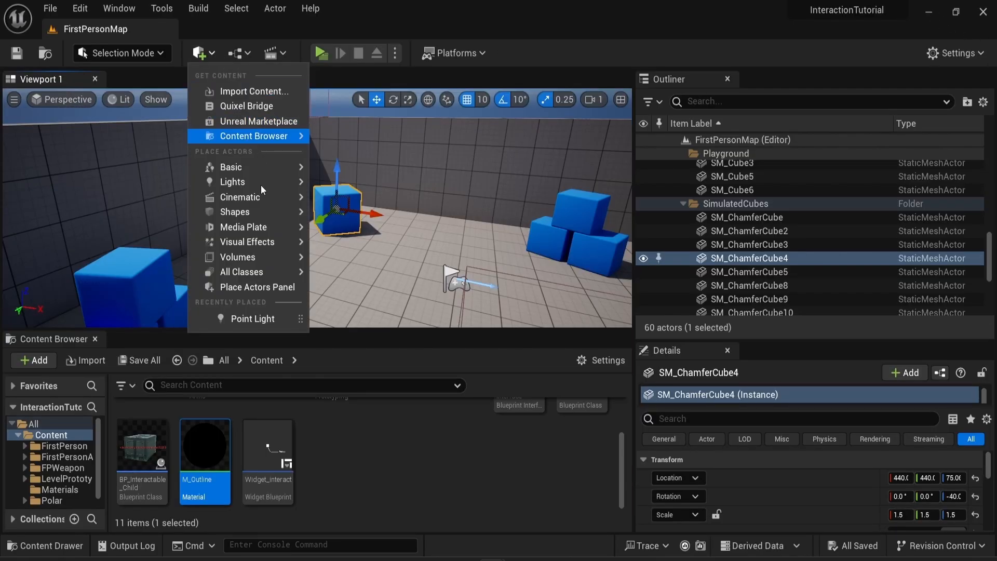
mouse_move(267, 259)
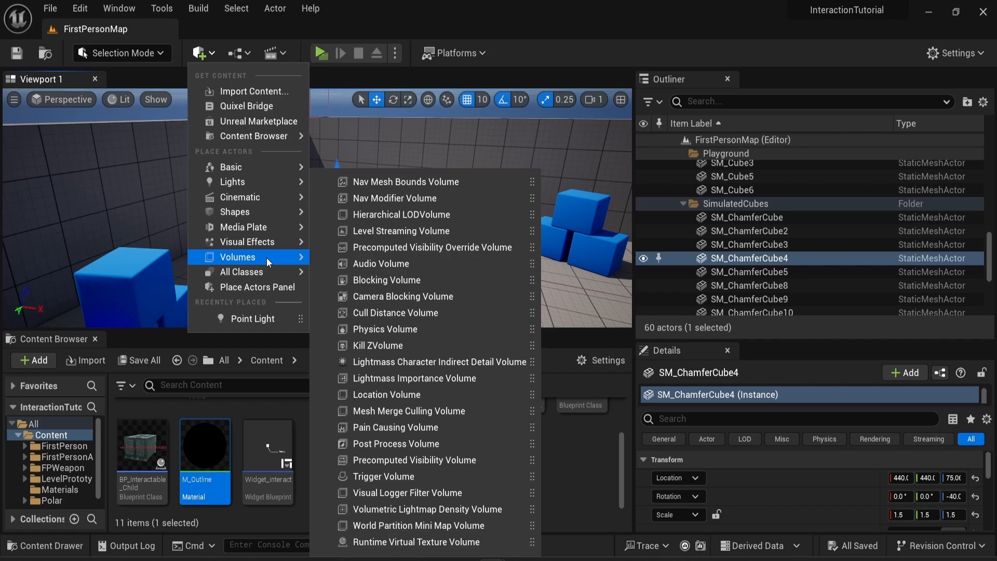
click(423, 445)
Filter the Outliner by "post" and delete the duplicate volume PostProcessVolume2
text(post)
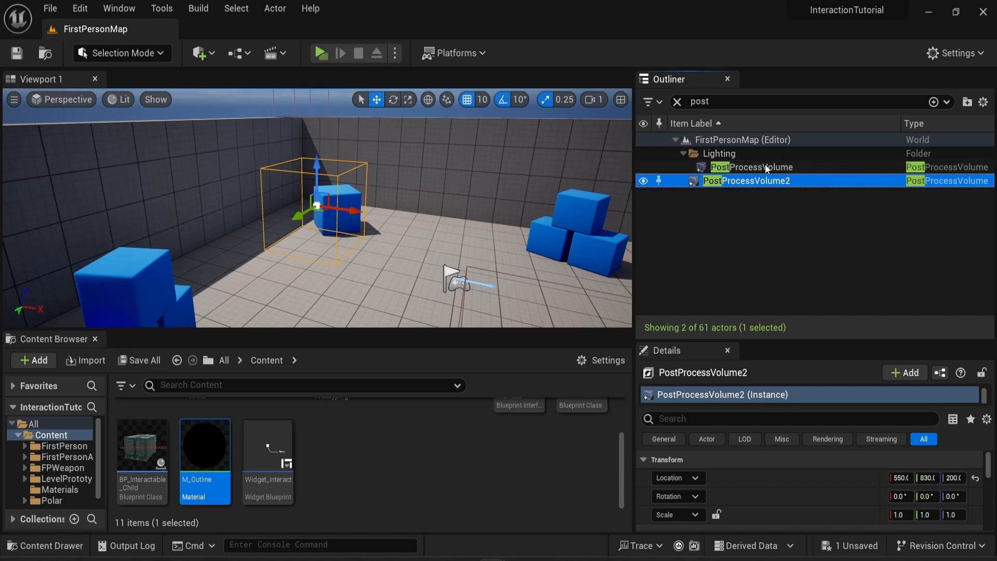
key(F2)
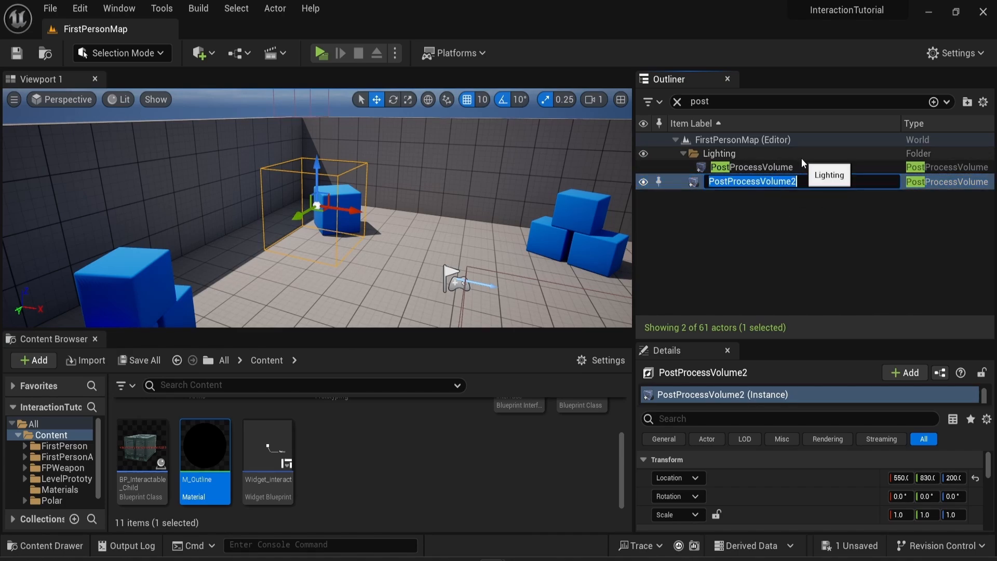
click(754, 208)
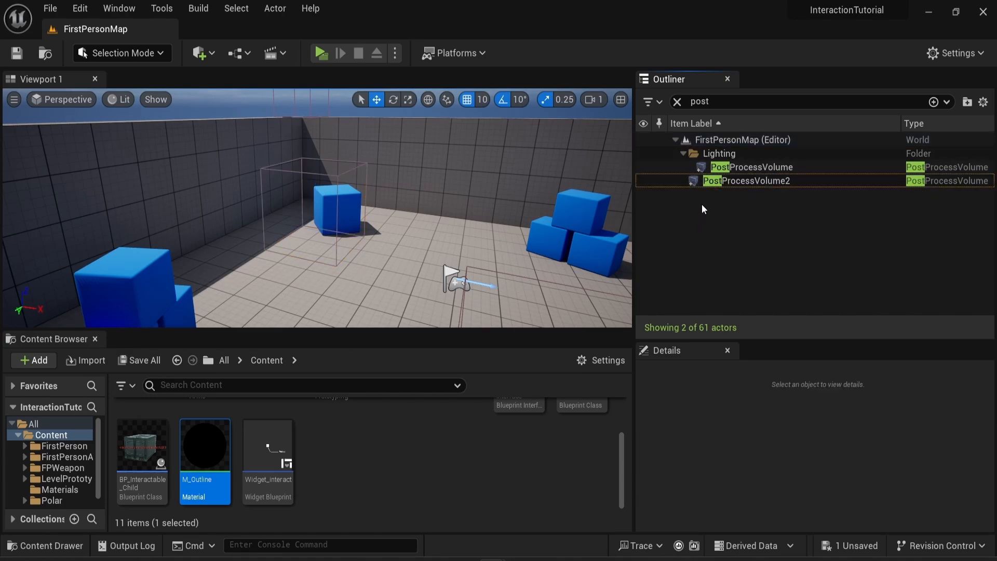
click(701, 181)
key(Delete)
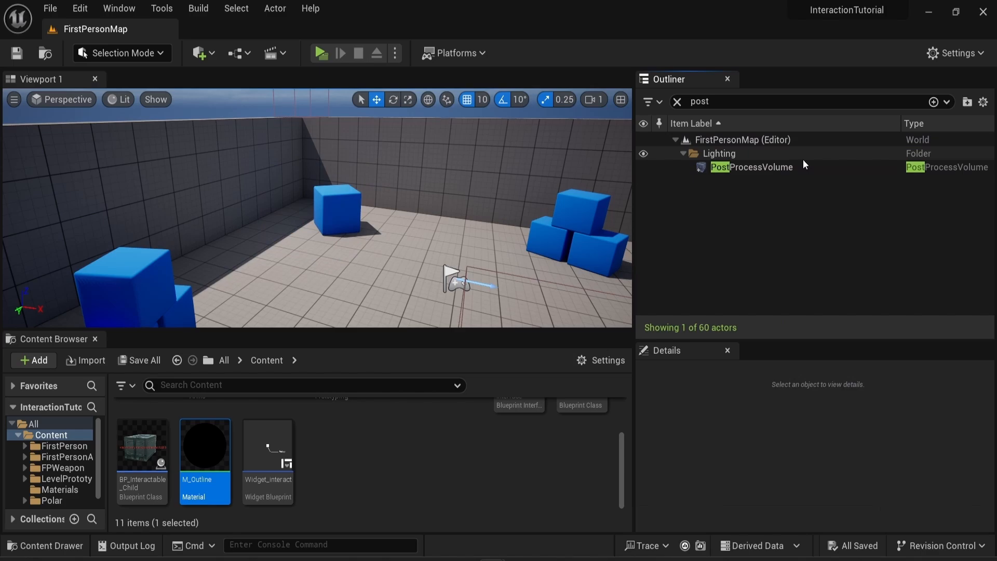
In PostProcessVolume's details, check Infinite Extent (Unbound) and add one Asset reference element to the Post Process Materials array
click(758, 167)
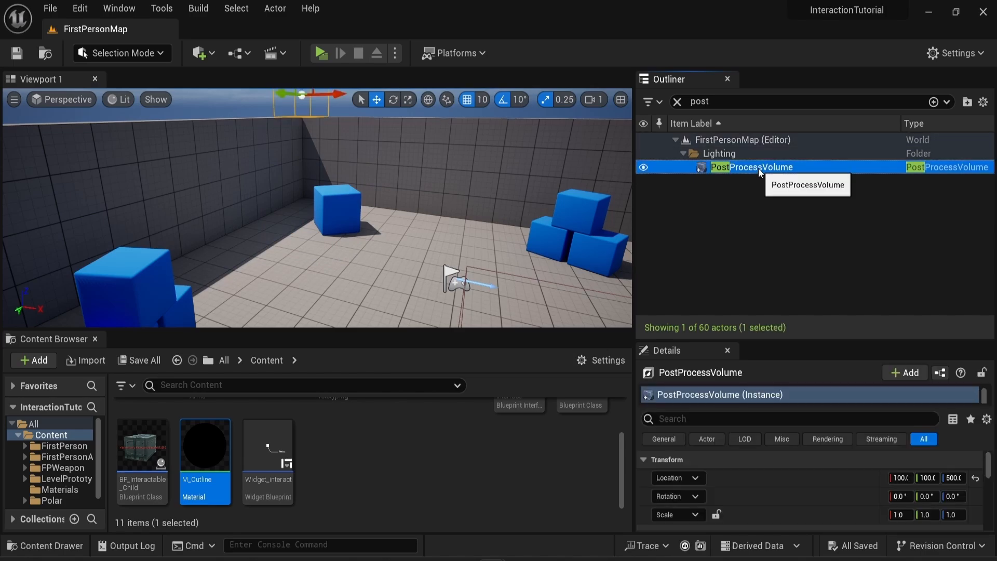
click(695, 418)
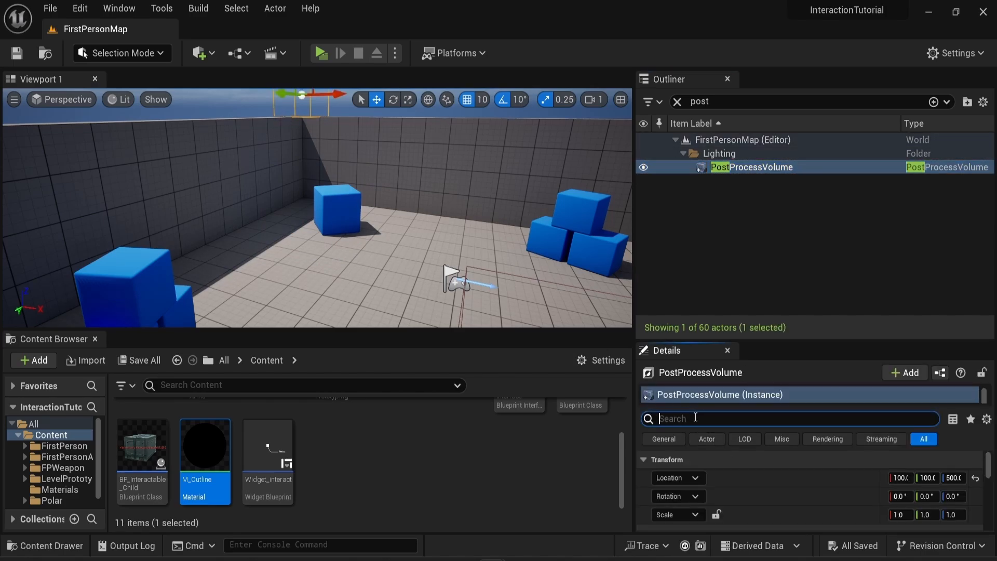
text(infini)
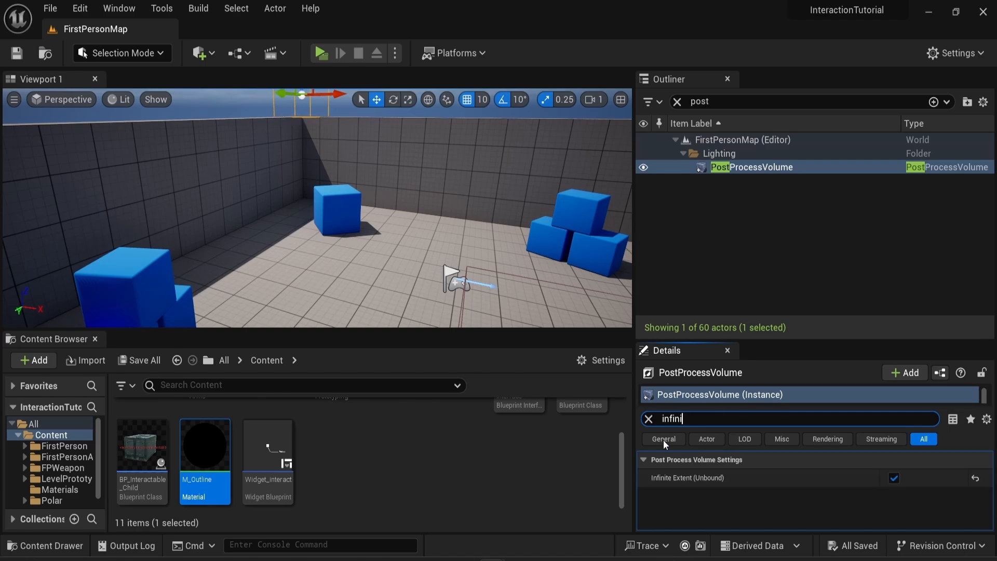
drag(701, 423, 637, 419)
text(materia)
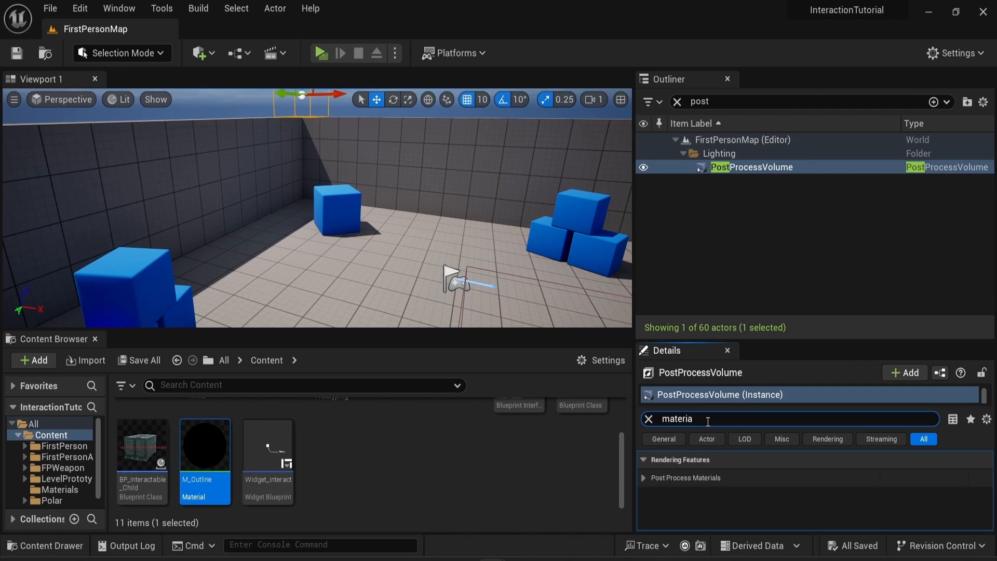
click(643, 479)
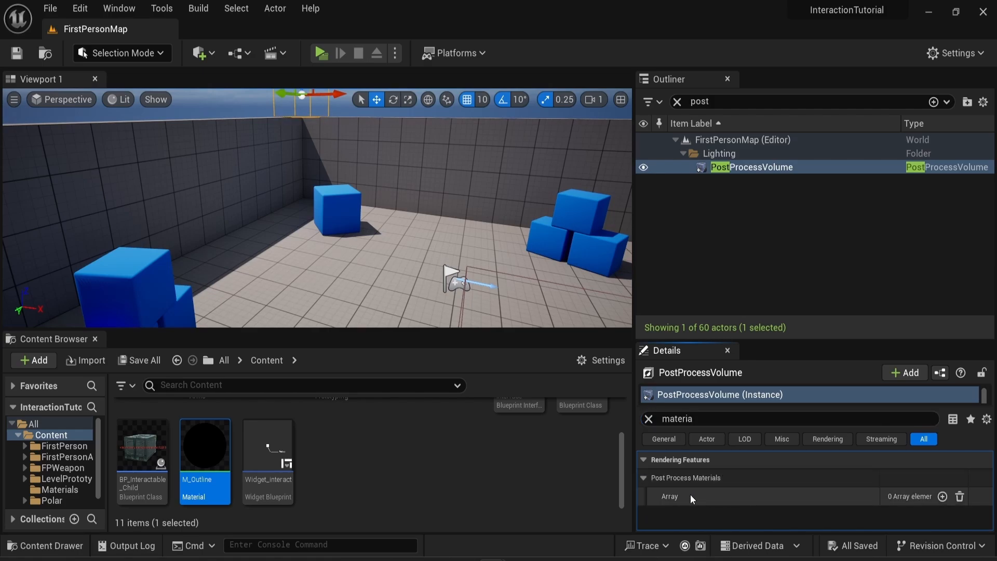
click(941, 497)
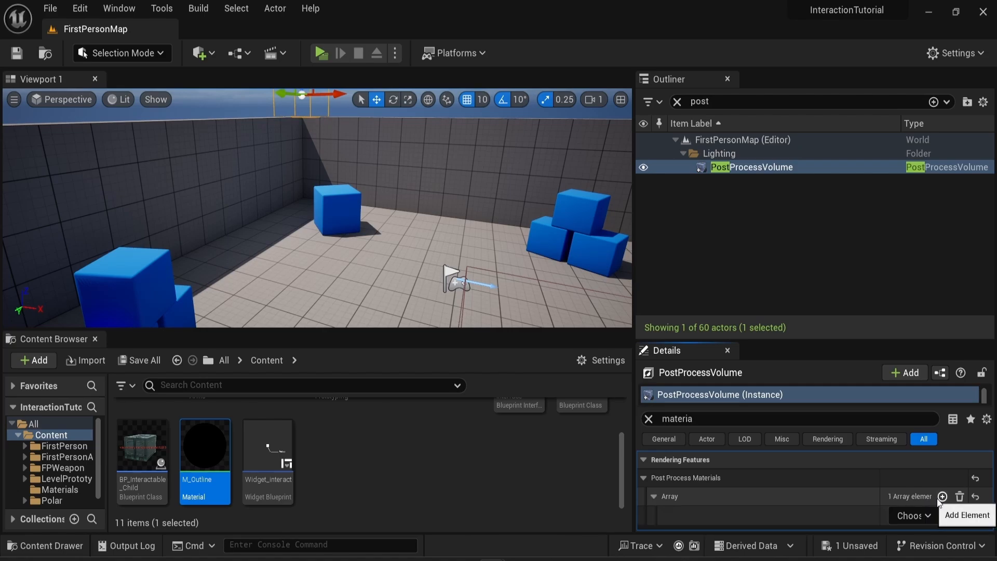
click(905, 515)
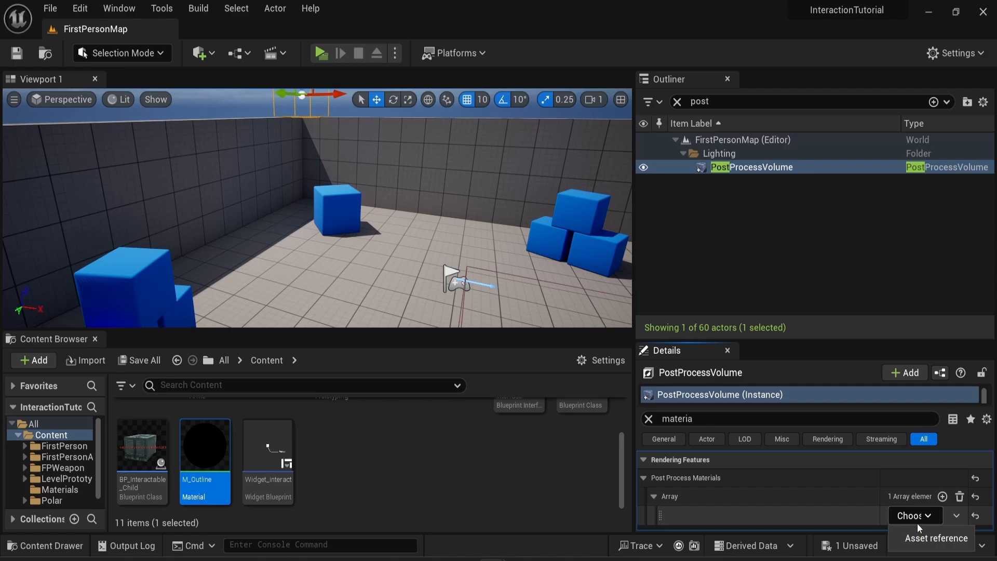
click(936, 538)
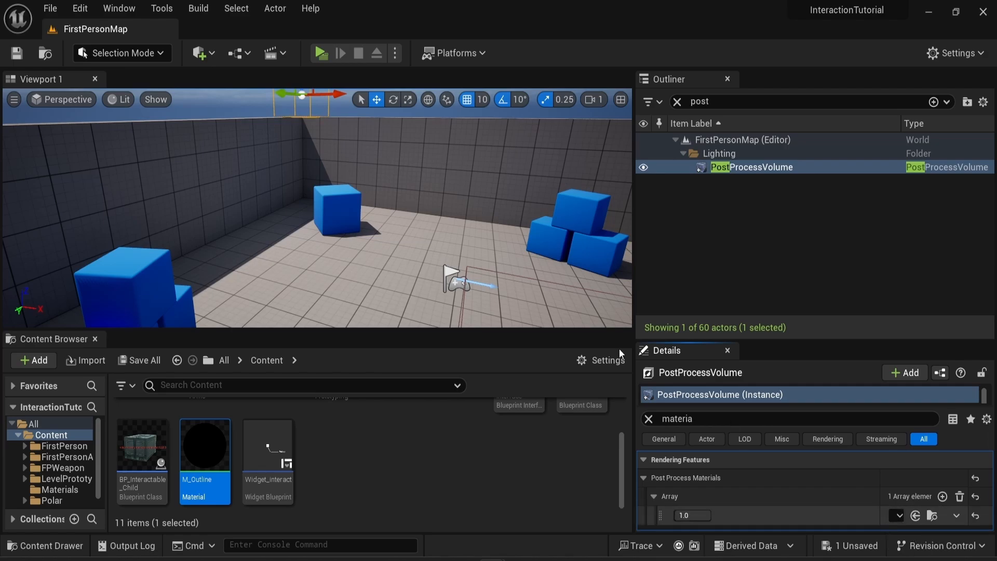
Assign the M_Outline material to the new Post Process Materials array element of PostProcessVolume
drag(635, 302, 468, 293)
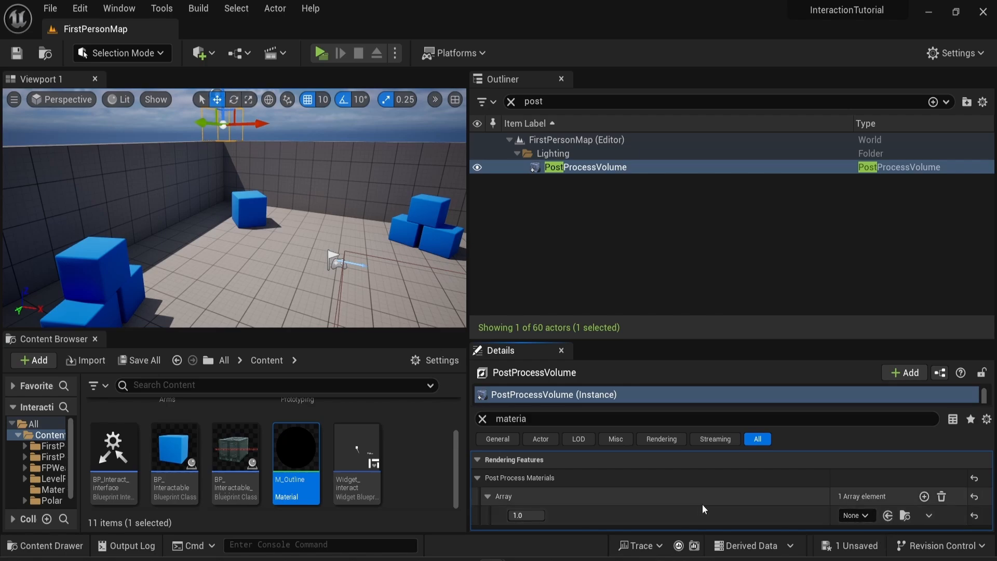
drag(296, 446, 862, 515)
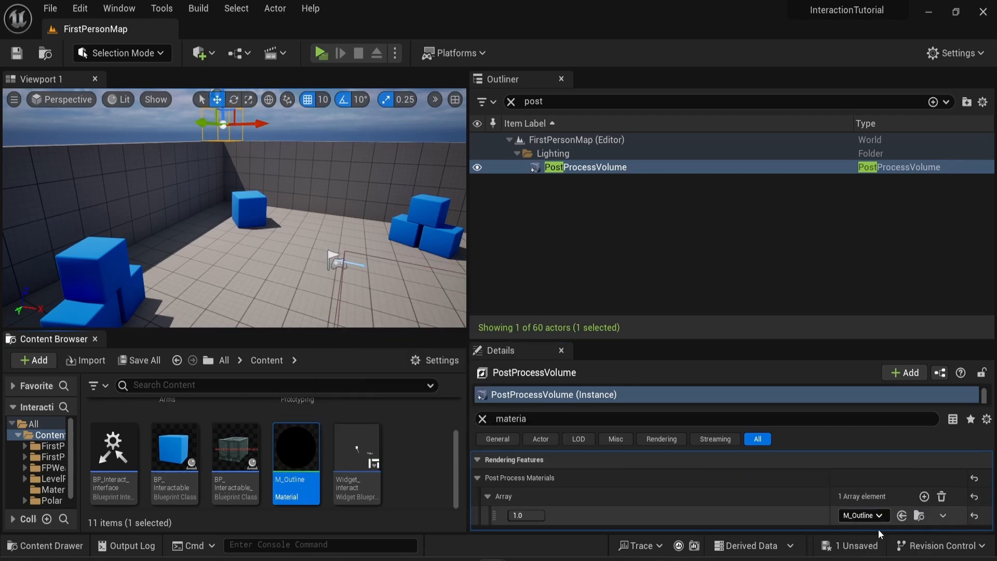
drag(468, 302, 642, 307)
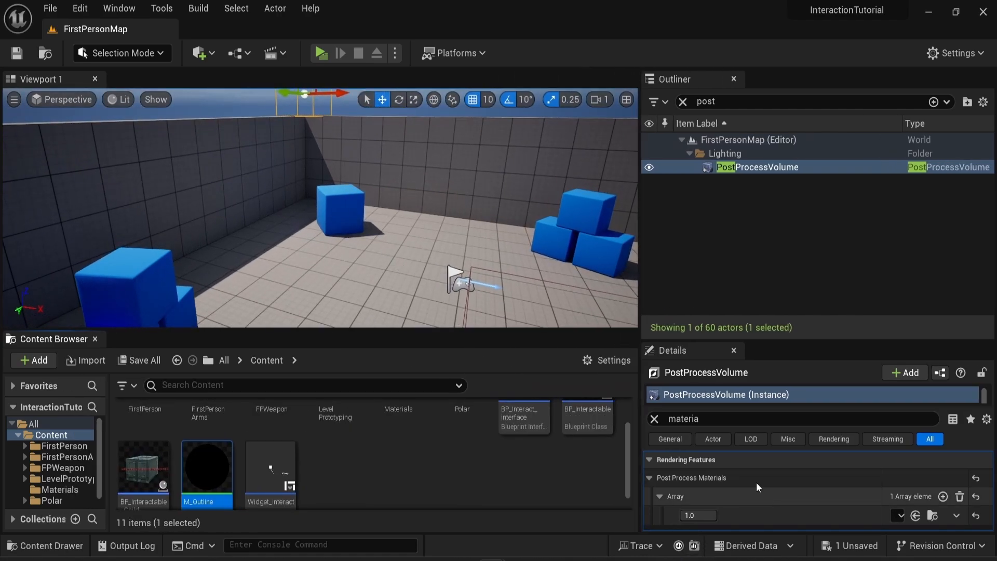
Enable Render CustomDepth Pass on the single cube SM_ChamferCube4 near the corner of the walls
right_drag(322, 208, 317, 232)
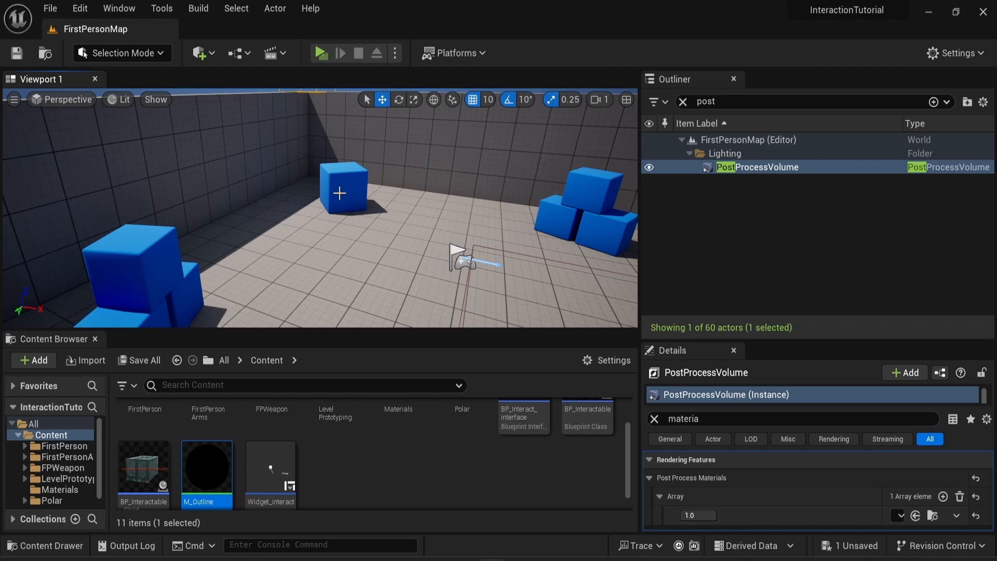
click(338, 177)
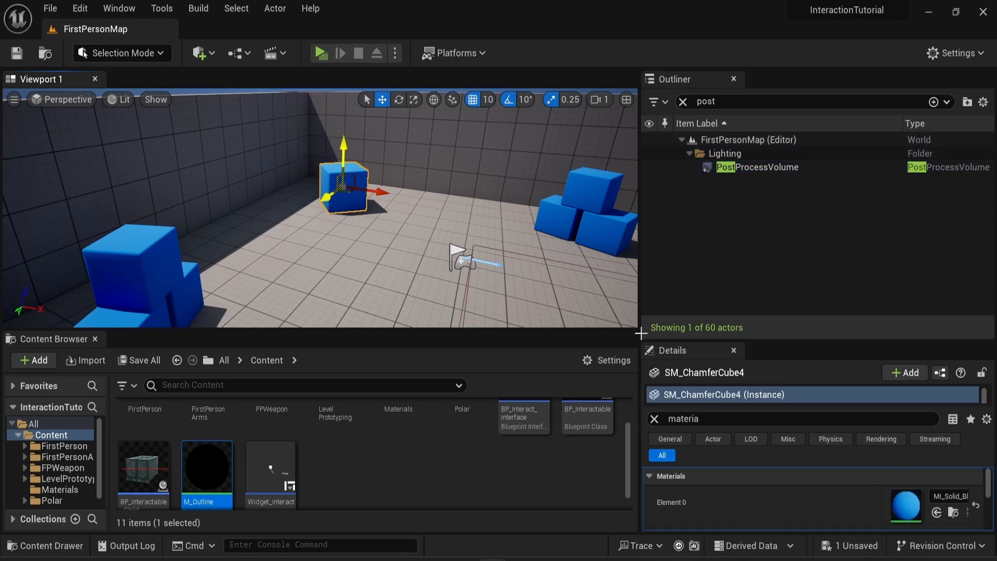
click(655, 418)
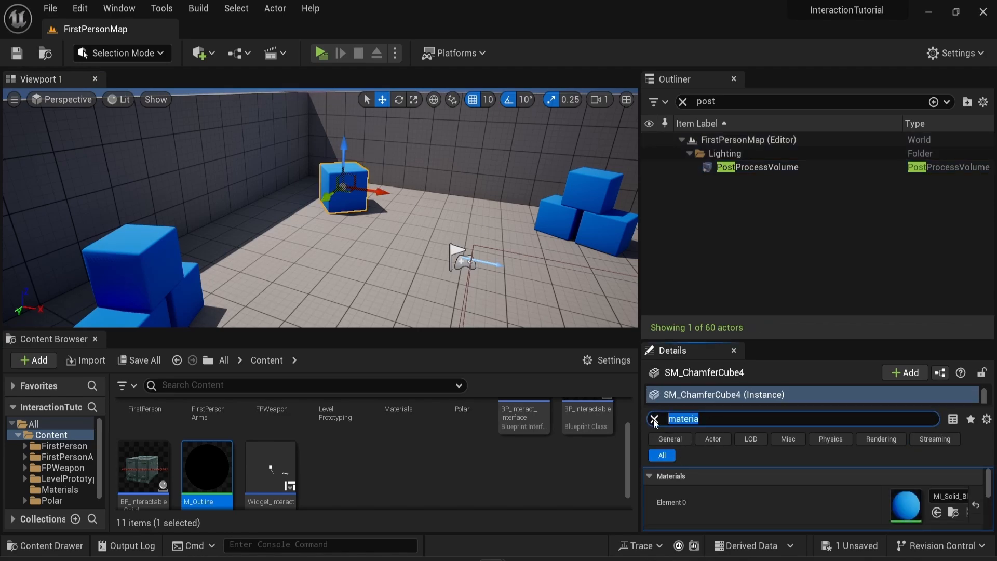
click(654, 419)
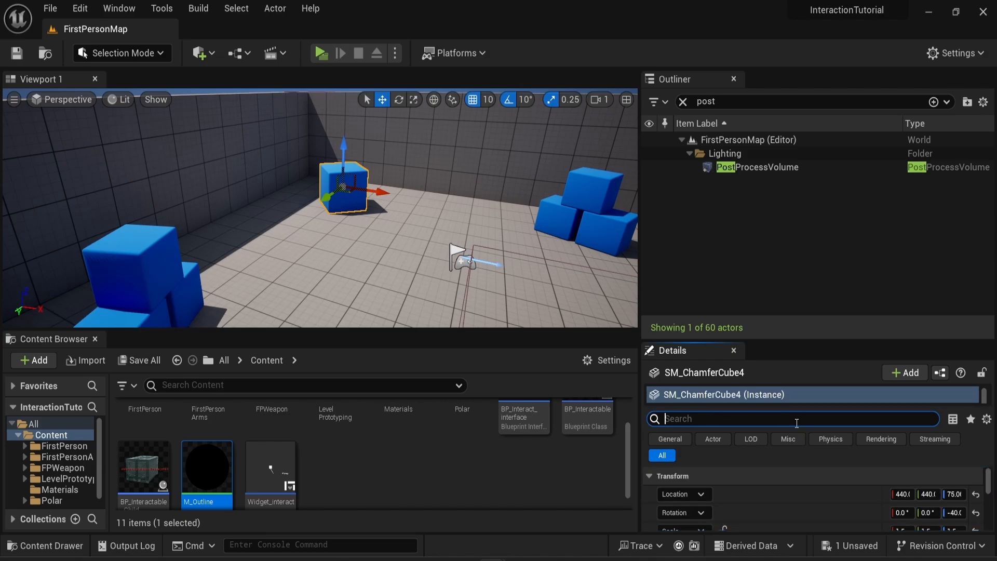
text(depth)
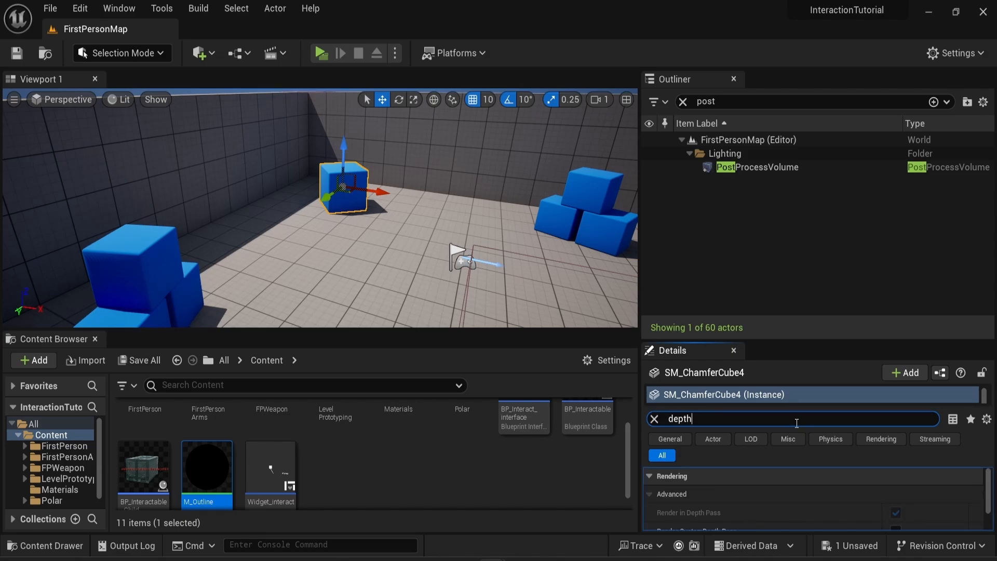
scroll(748, 509, down, 1)
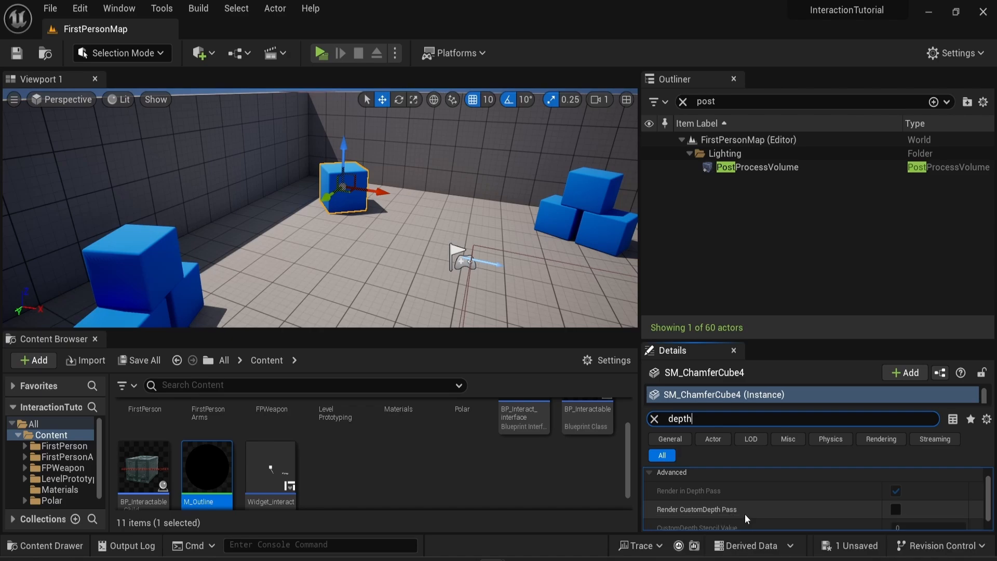
click(895, 510)
Examine SM_ChamferCube4 up close in the level, selected and deselected, to check its outline
click(441, 279)
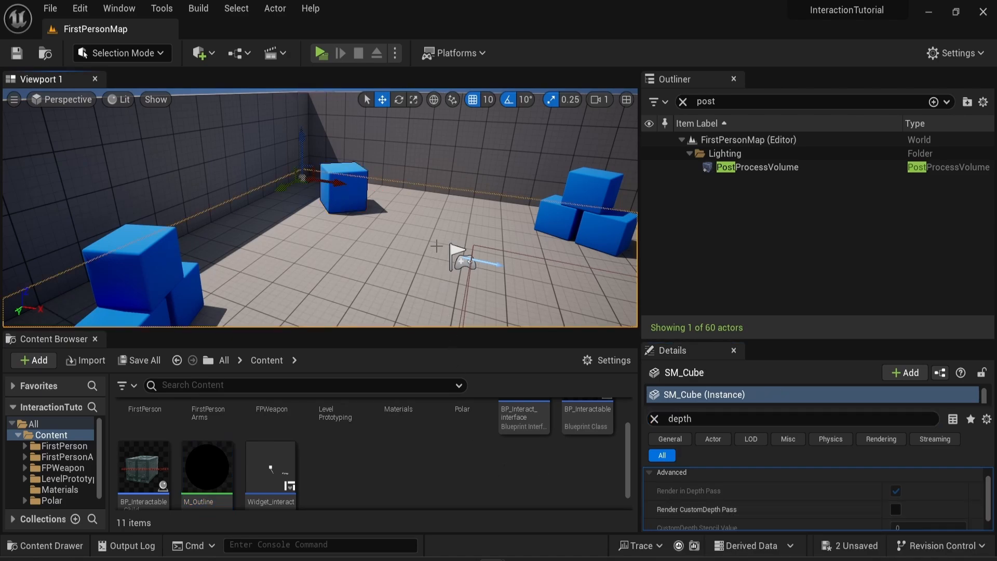
scroll(347, 213, up, 3)
scroll(348, 213, up, 5)
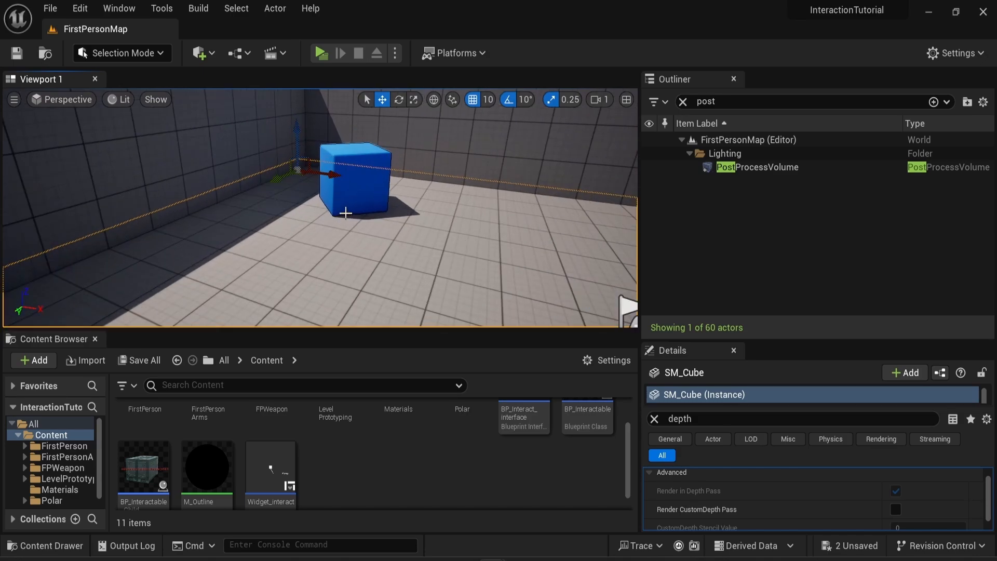
click(346, 213)
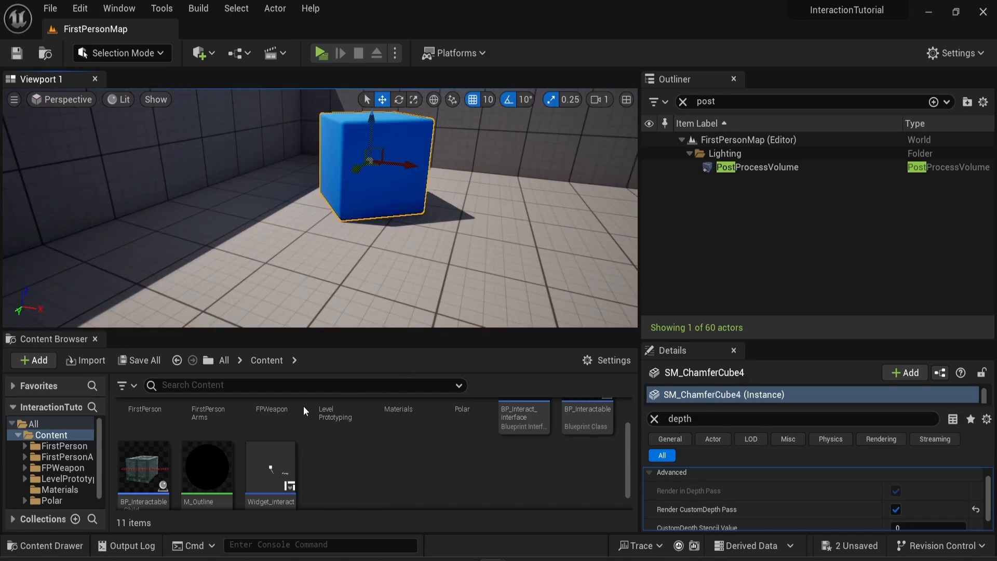
click(245, 153)
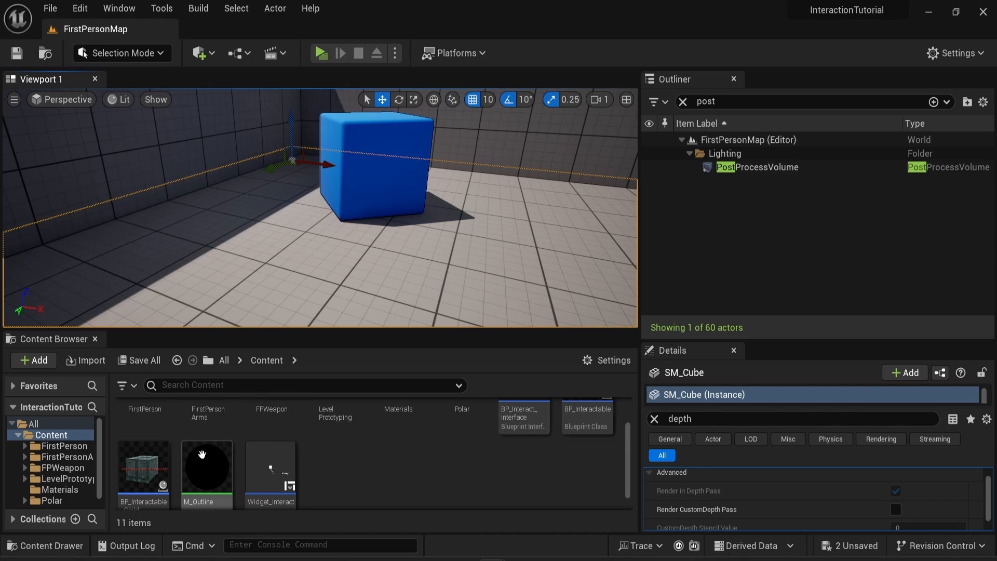
Open the M_Outline material and set the Color parameter's default value to white
double_click(207, 467)
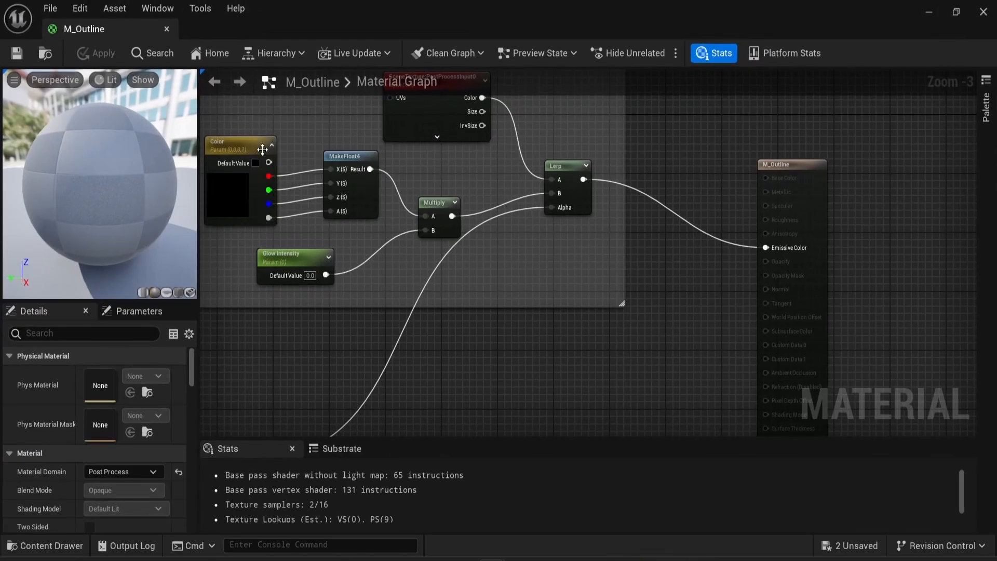
click(234, 204)
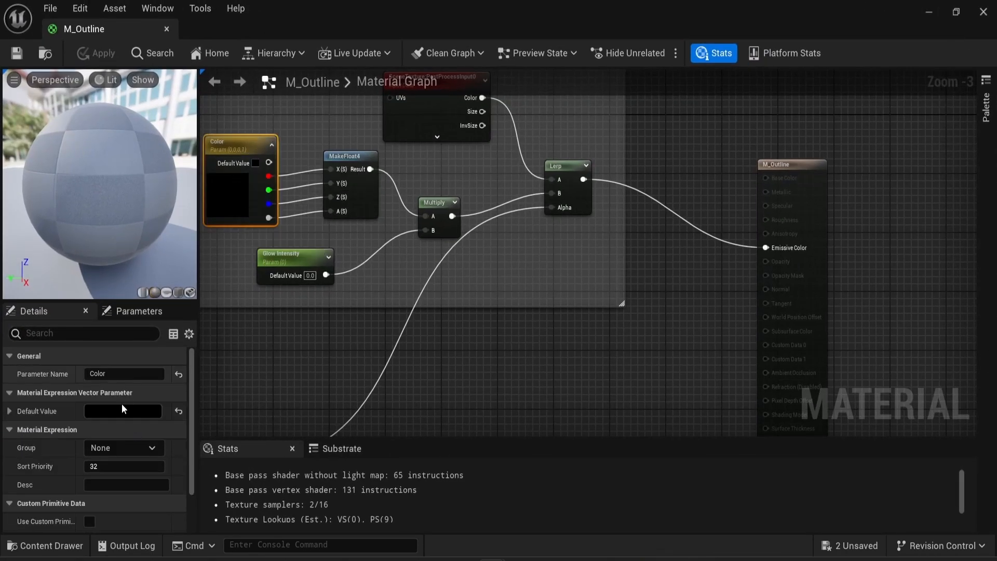
click(120, 412)
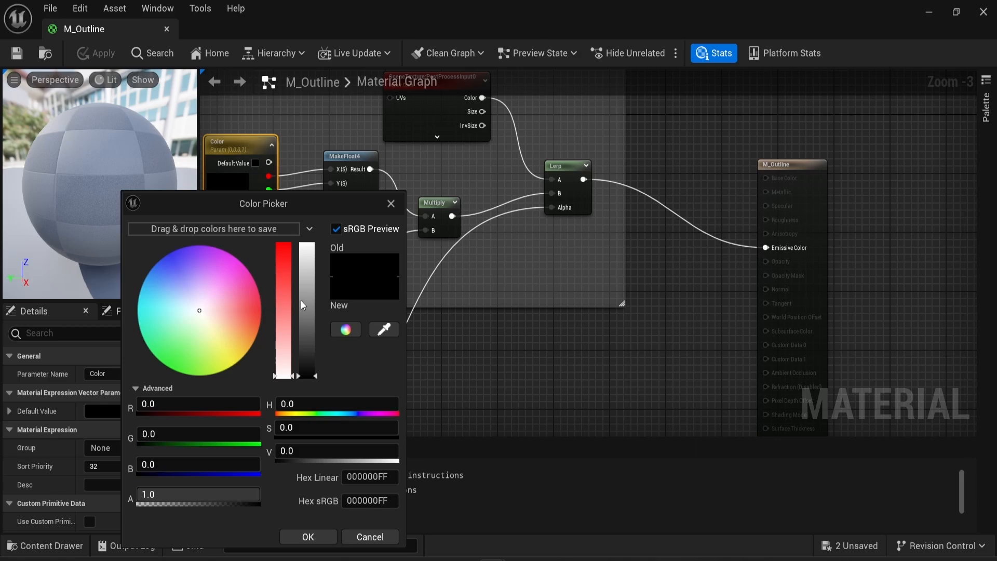
drag(301, 302, 313, 221)
click(294, 530)
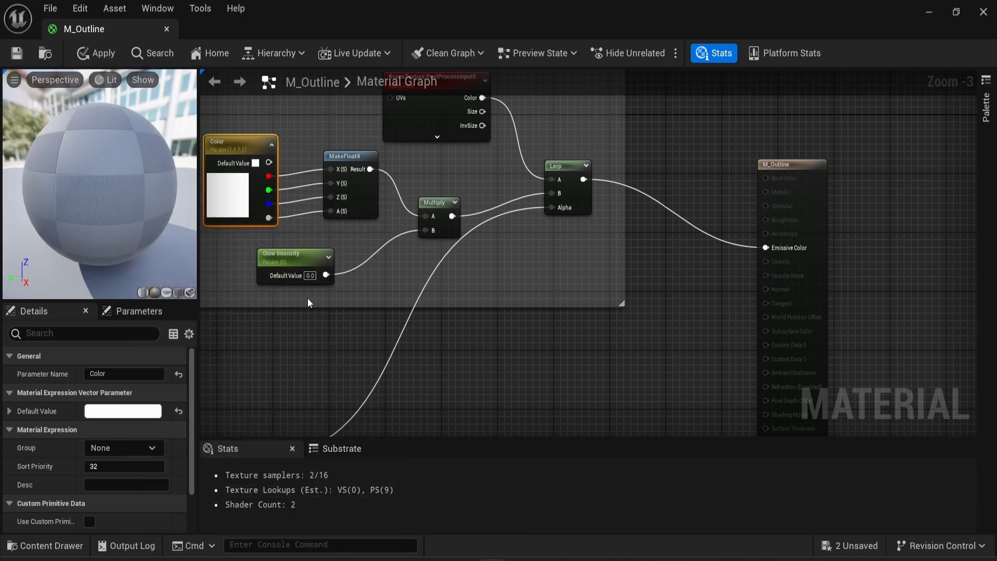
Set the Glow Intensity parameter's default value to 10, save M_Outline and return to the level
text(10)
key(Return)
key(ctrl+s)
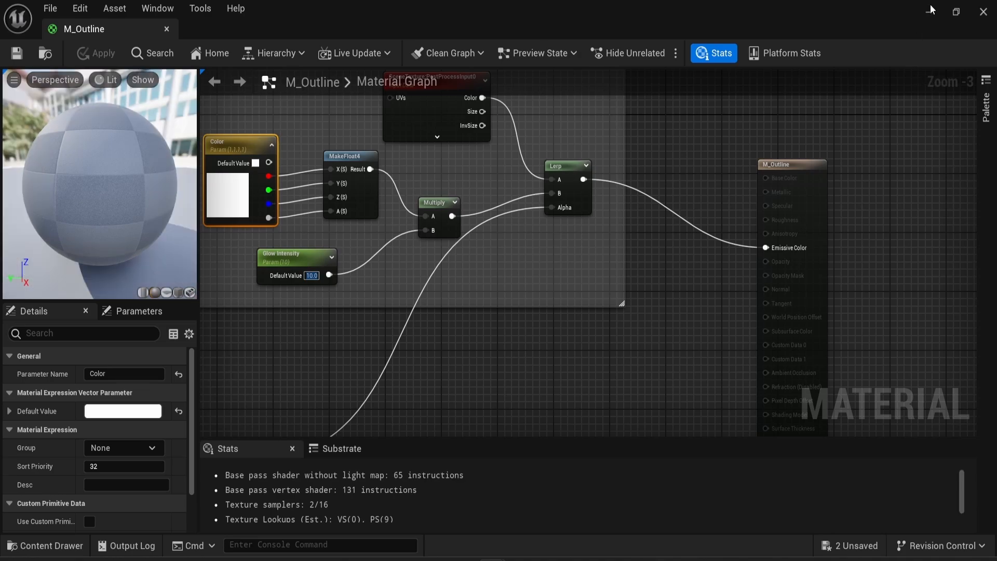
click(929, 15)
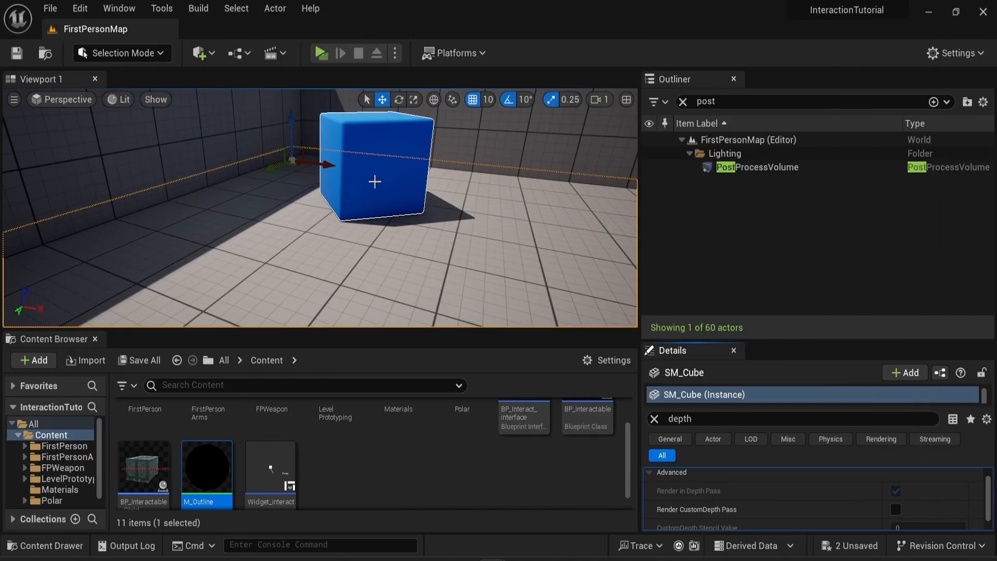
scroll(375, 183, down, 2)
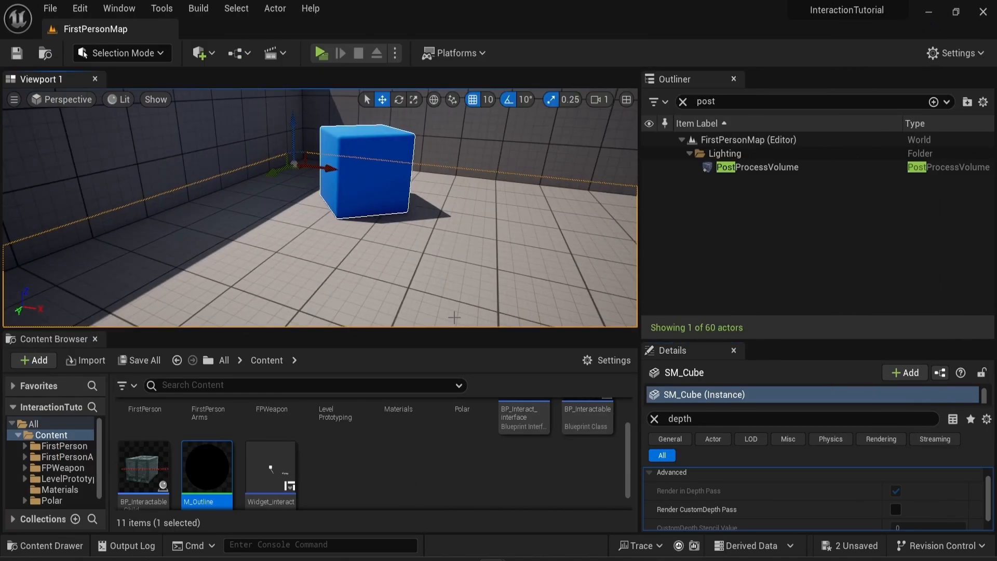
Create a material instance from M_Outline, keeping the name M_Outline_Inst
mouse_move(193, 480)
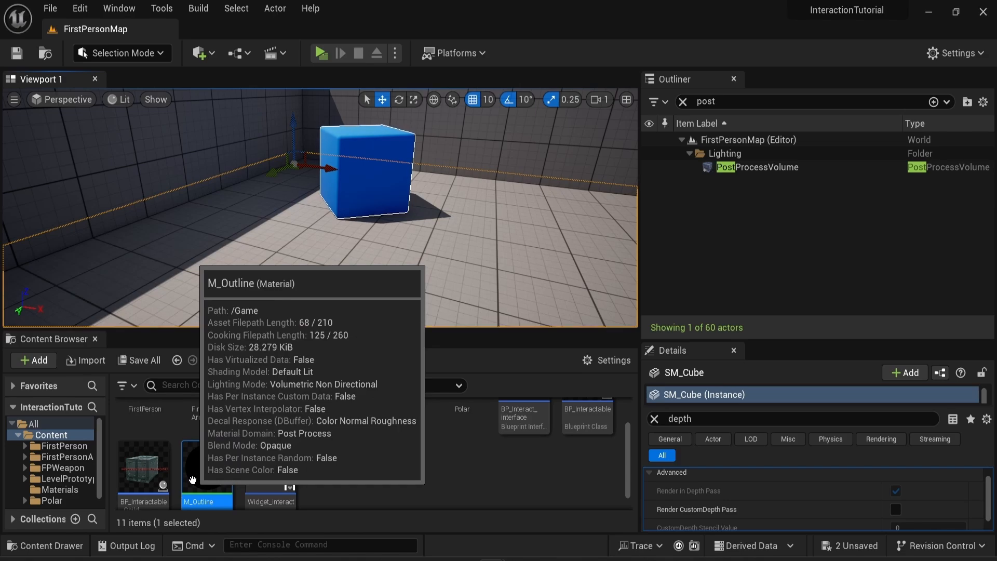
right_click(193, 480)
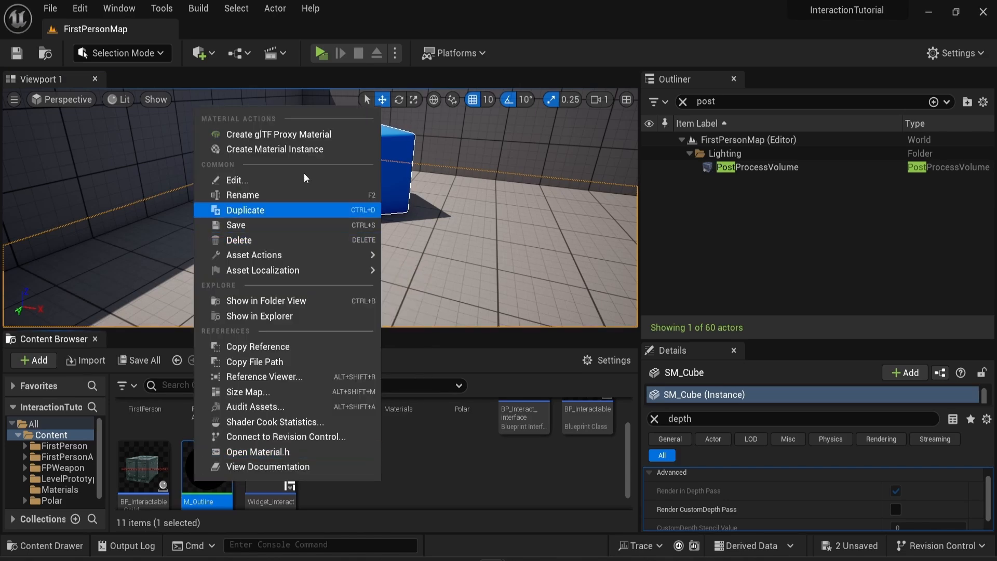
click(314, 148)
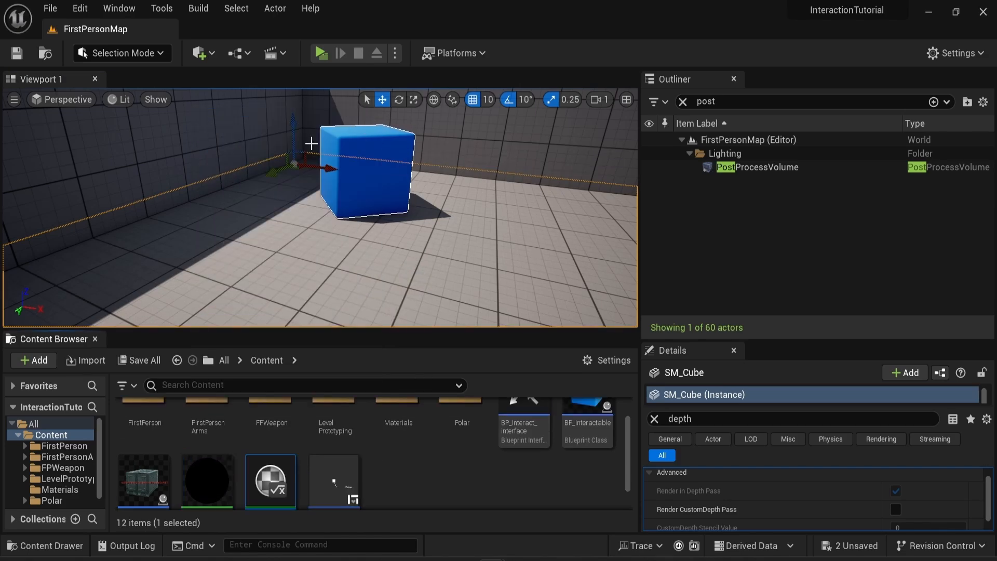
scroll(332, 457, down, 1)
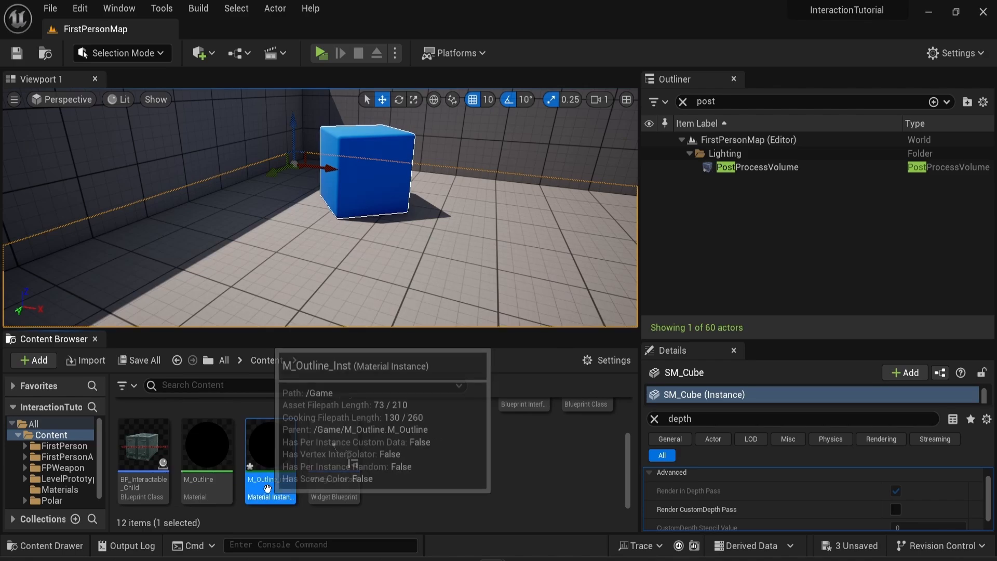
Open M_Outline_Inst and enable the overrides for Glow Intensity, Line width and Color
double_click(267, 489)
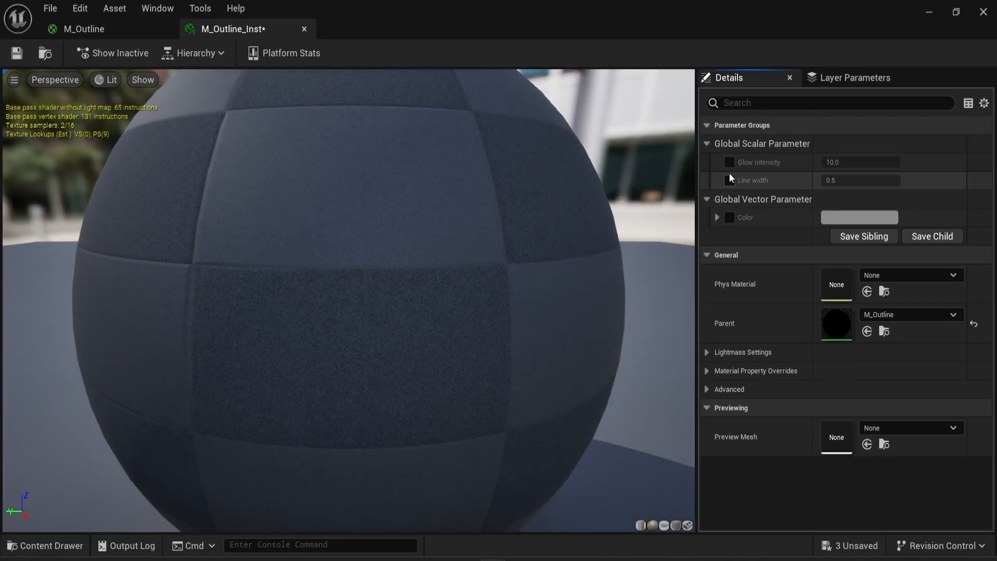
click(730, 162)
click(729, 181)
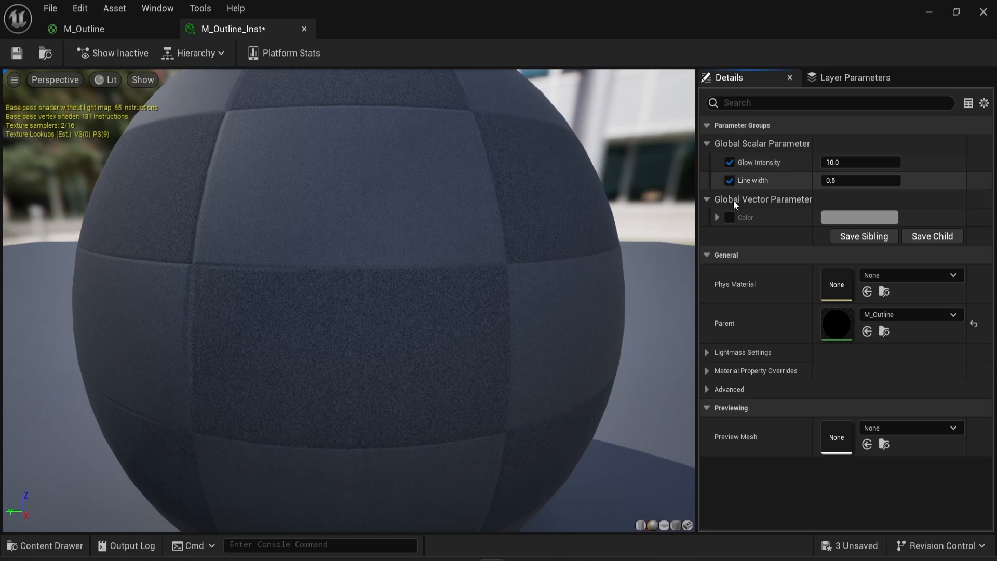
click(730, 218)
Set the Color parameter of M_Outline_Inst to a light violet-blue, hex sRGB 8C8BFFFF
click(859, 217)
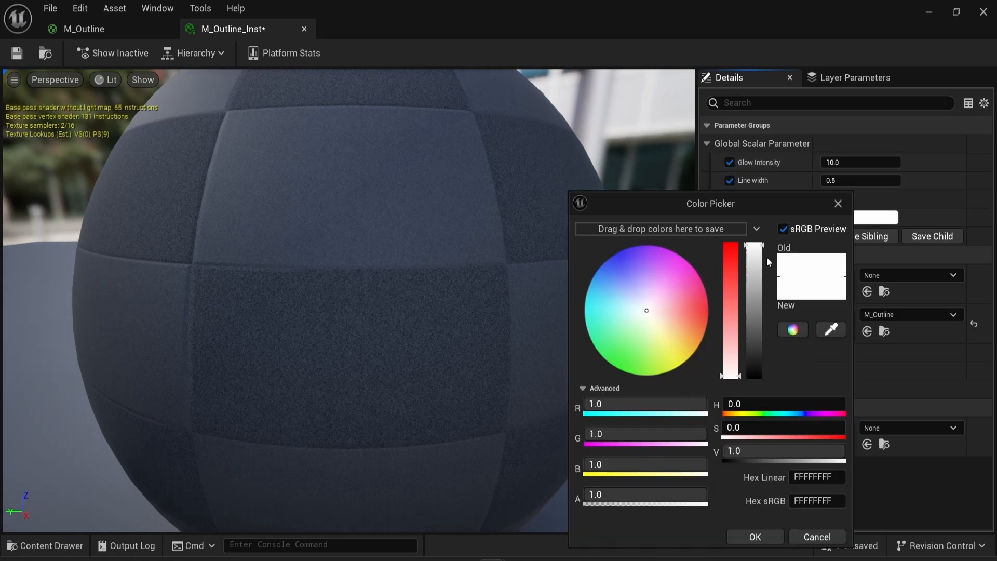
drag(635, 281, 624, 269)
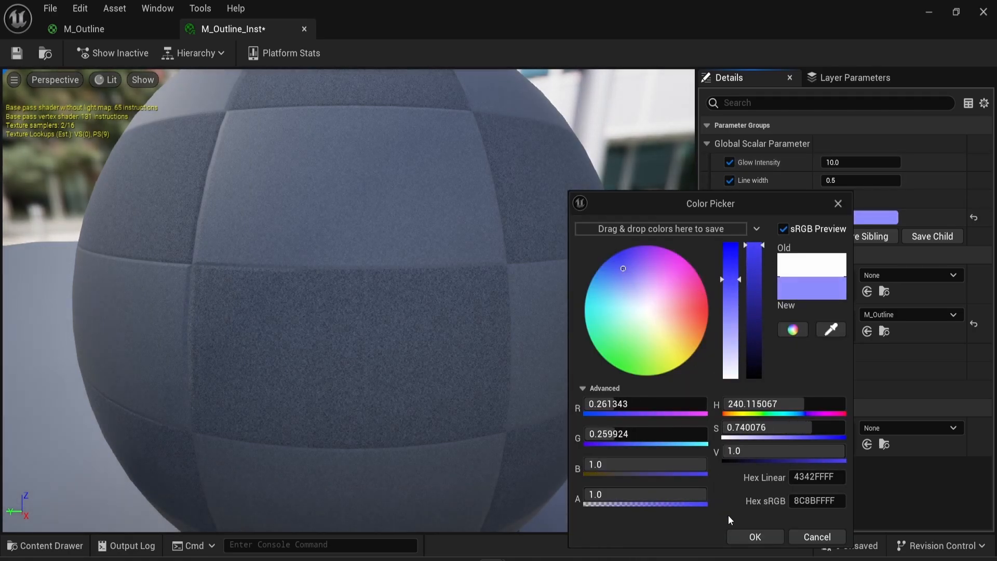
click(755, 536)
Set the Line width of M_Outline_Inst to 10 and save the instance
click(847, 182)
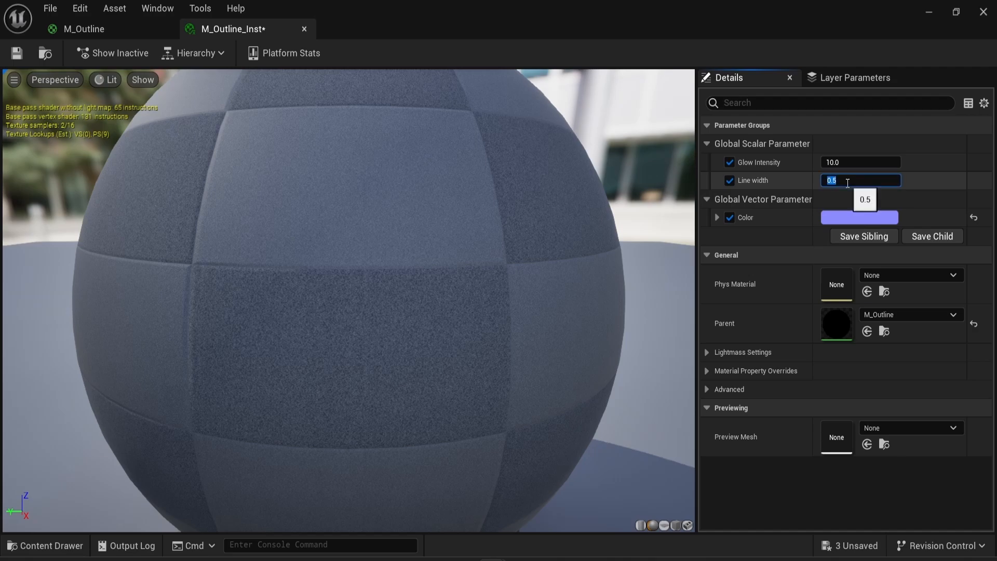
key(Return)
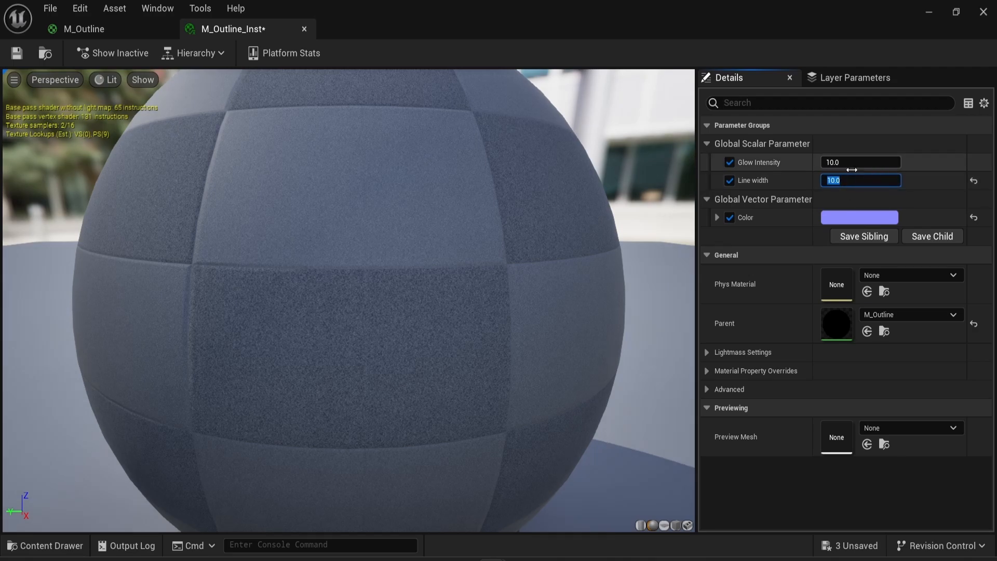
key(ctrl+s)
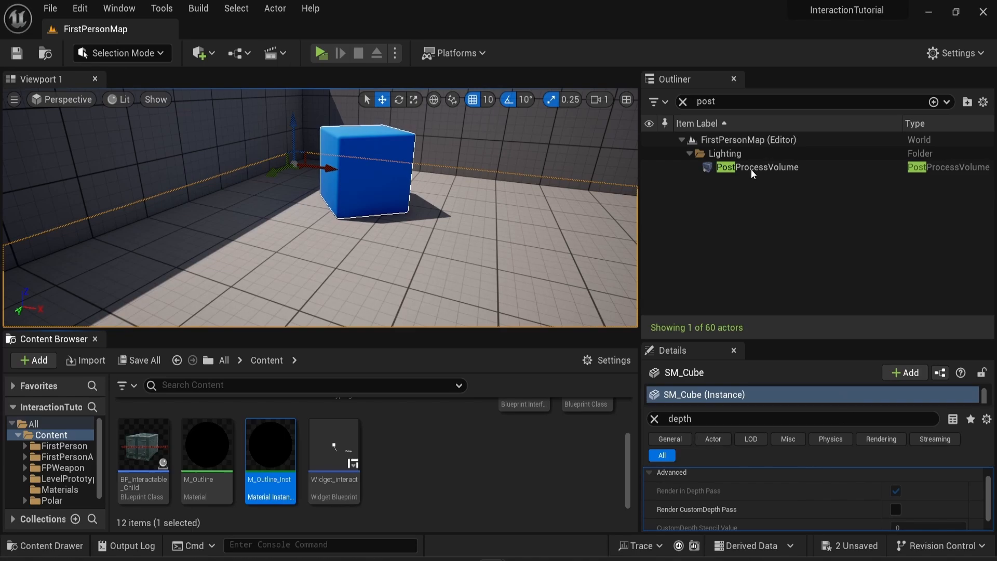
Replace the material in PostProcessVolume's Post Process Materials array with M_Outline_Inst
click(751, 167)
click(721, 420)
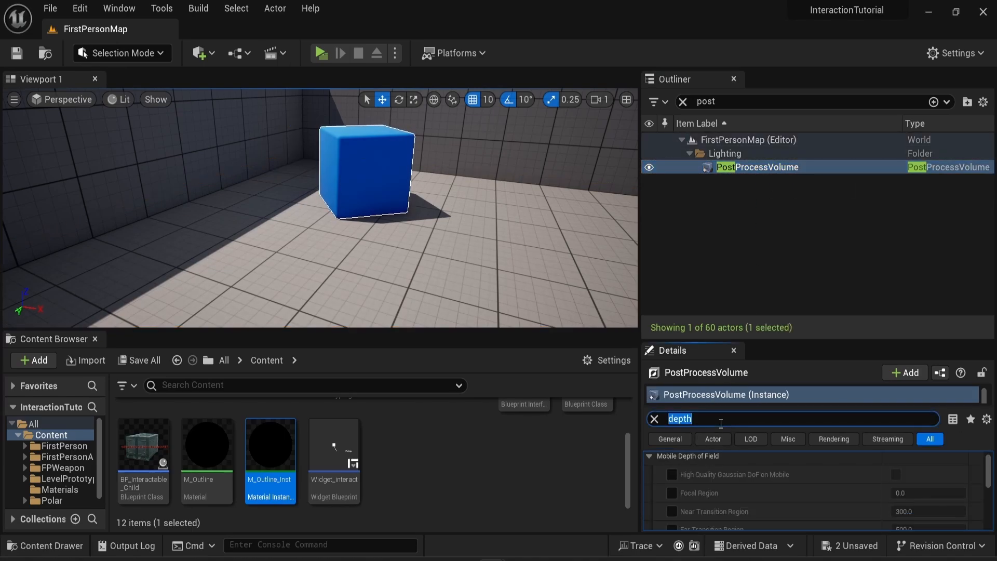
text(materia)
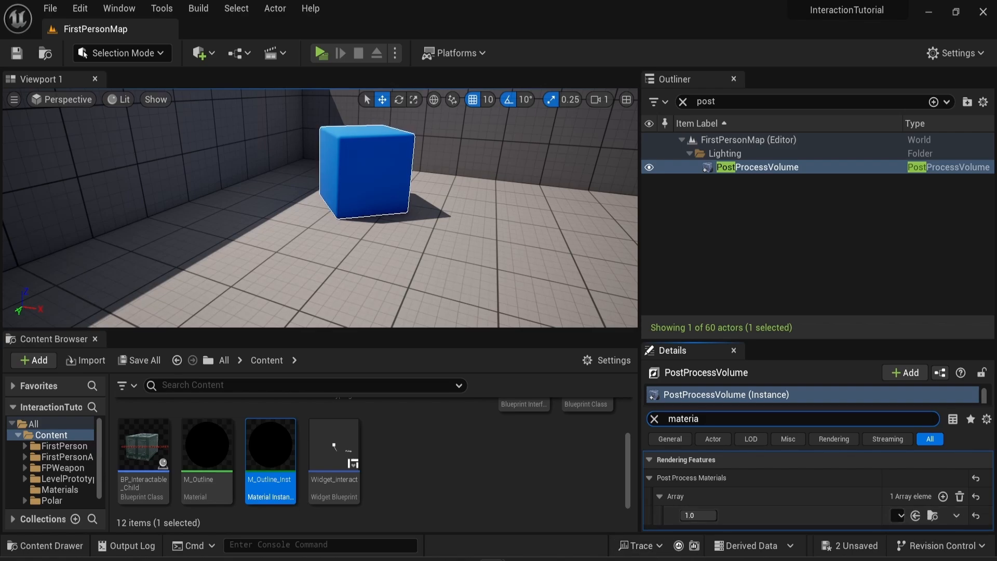
drag(289, 474, 898, 519)
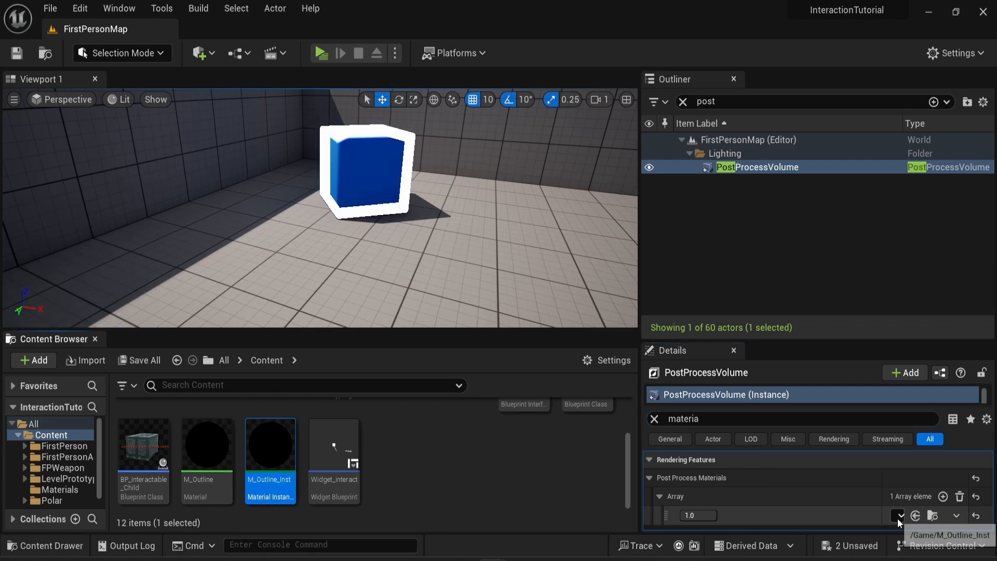
click(507, 467)
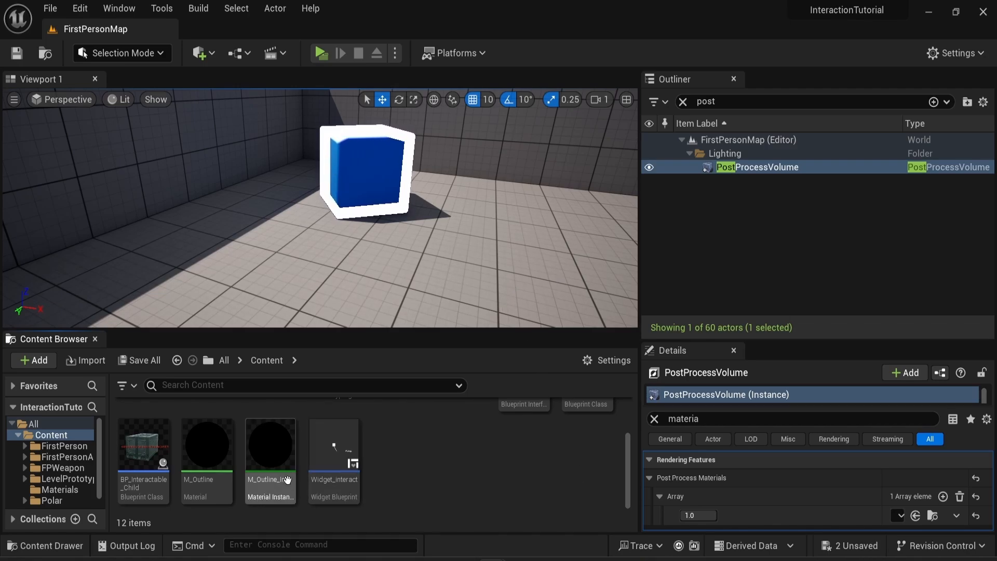
Set the Line width of M_Outline_Inst to 0.5 and return to the level
double_click(271, 445)
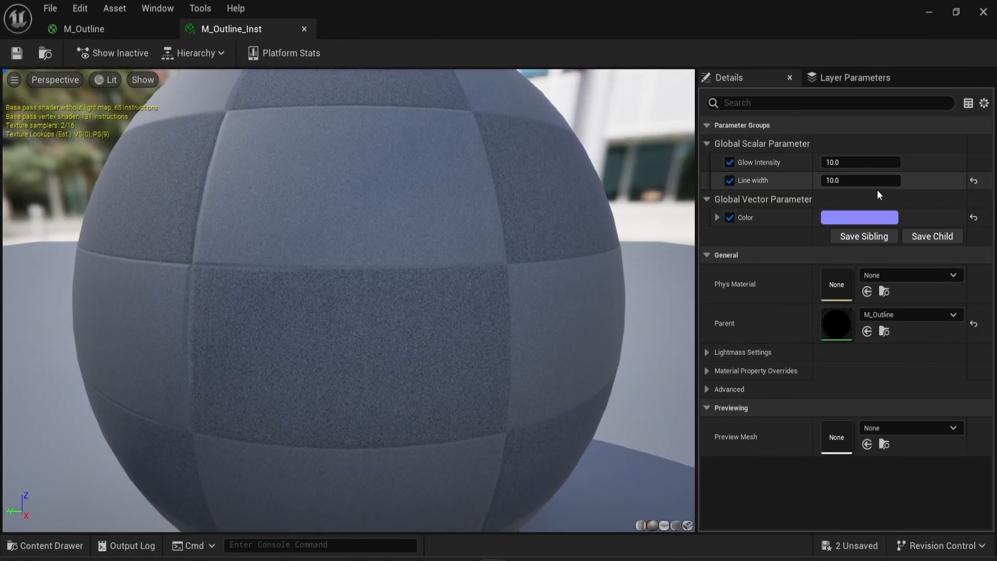
click(851, 180)
text(0.5)
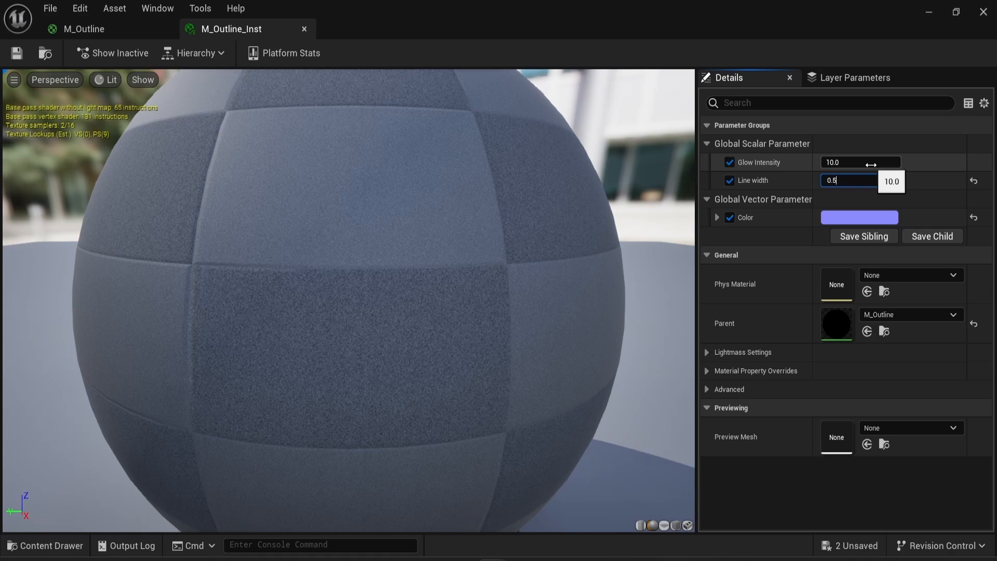
key(Return)
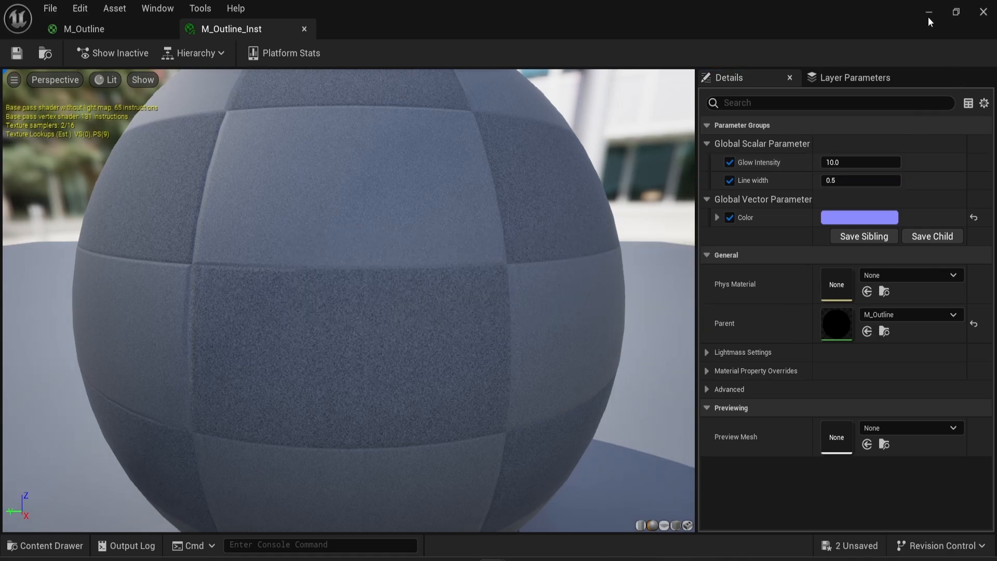
click(930, 15)
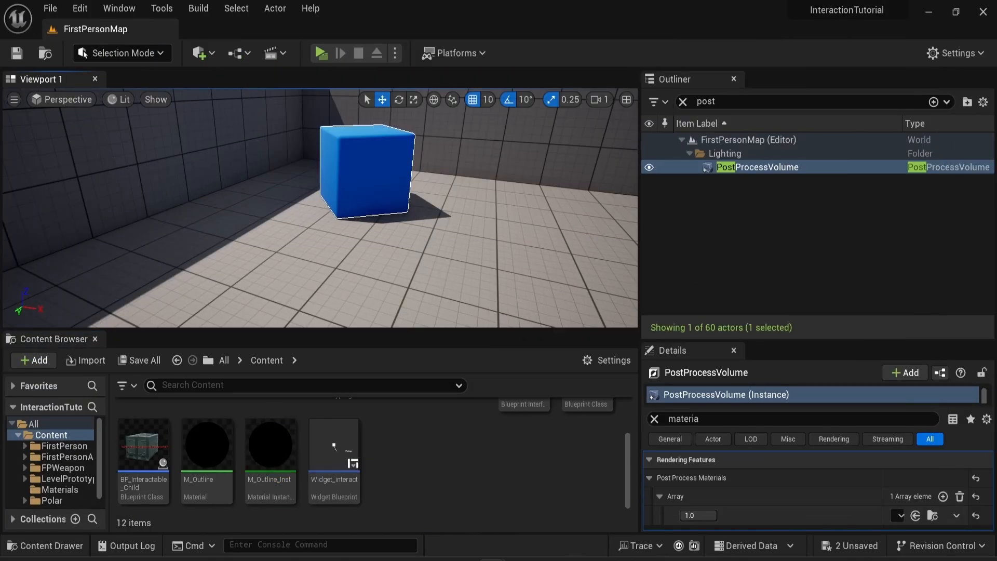